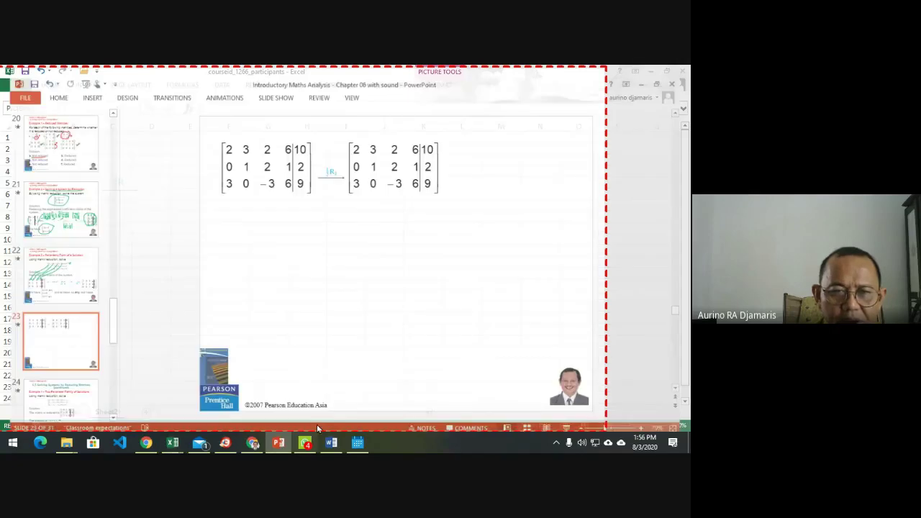
Copy the original augmented matrix from the PowerPoint slide to cell A3 of Excel's Sheet2 and shrink it to fit beside the ½R₁ arrow.
left_click(287, 182)
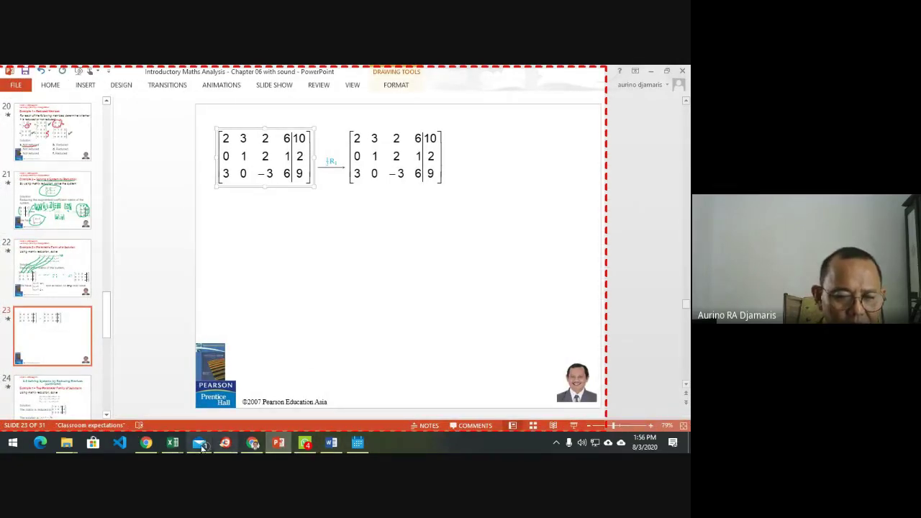
left_click(173, 442)
left_click(296, 403)
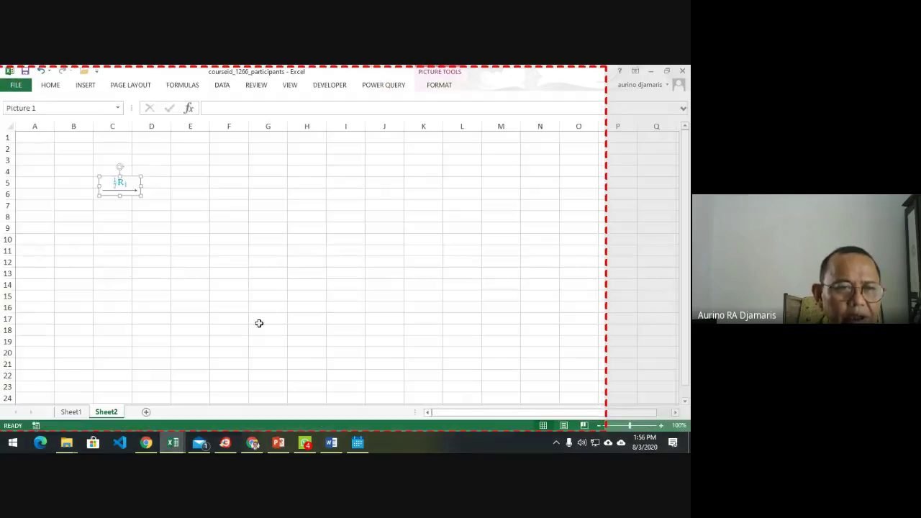
left_click(22, 162)
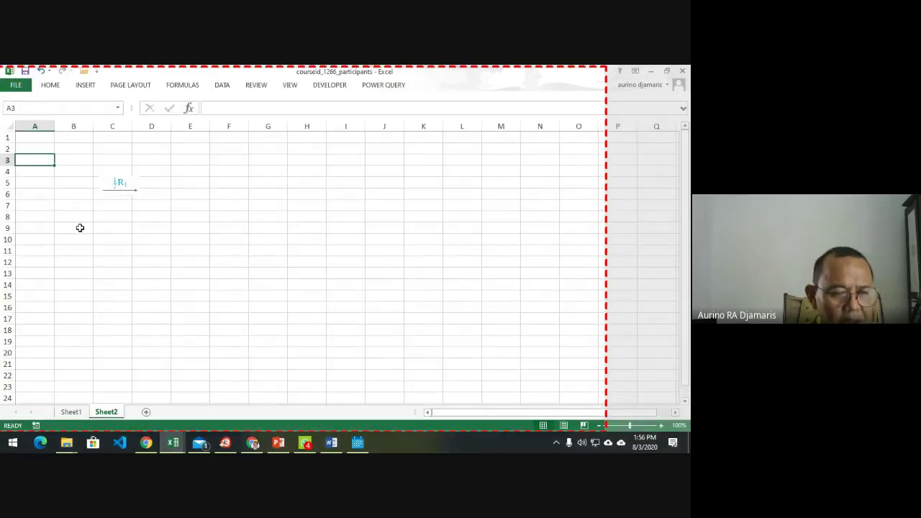
key("ctrl+v")
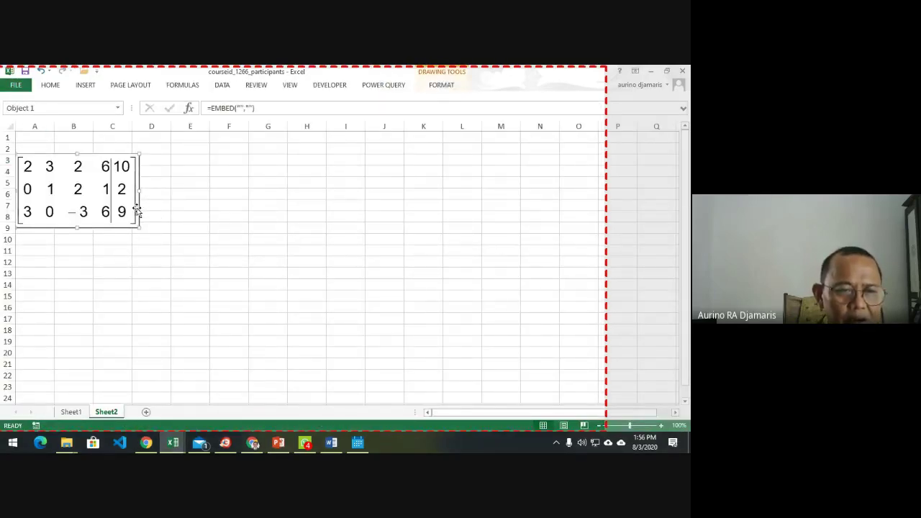
left_click_drag(139, 227, 100, 205)
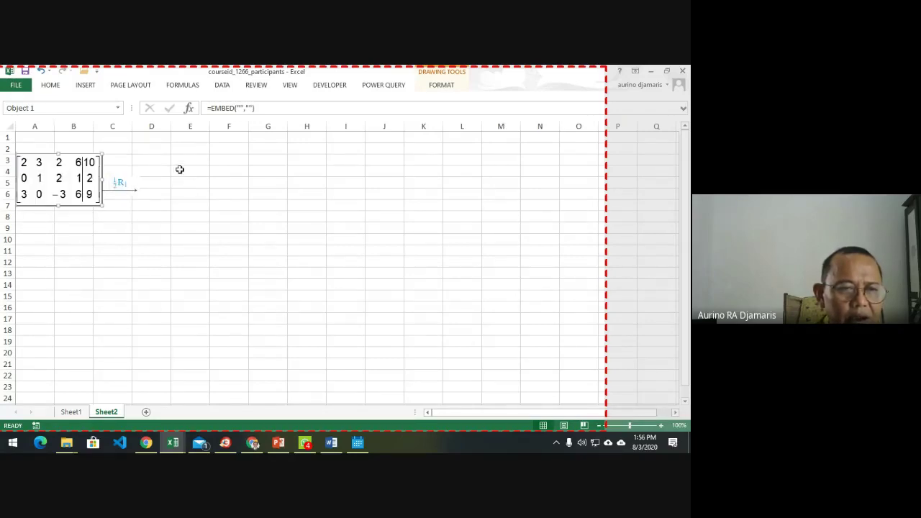
Narrow columns E through N to an equal width suited to single-digit matrix entries.
left_click(181, 160)
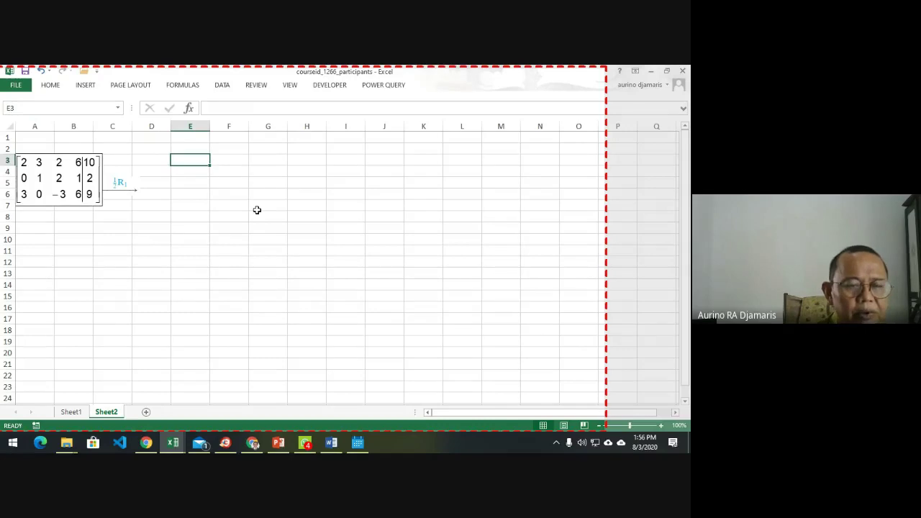
left_click(195, 128)
left_click_drag(195, 128, 533, 136)
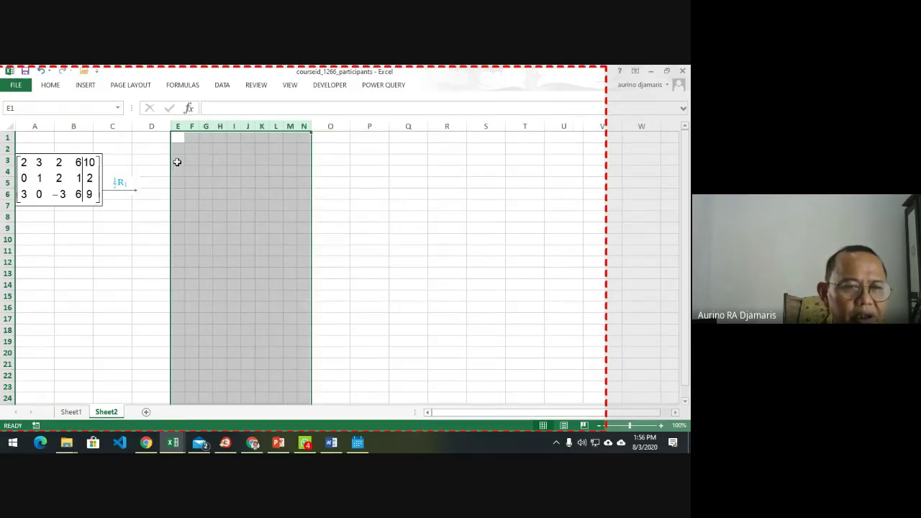
Enter the formula =2*1/2 in cell E3 for the first entry of the halved first row.
left_click(178, 160)
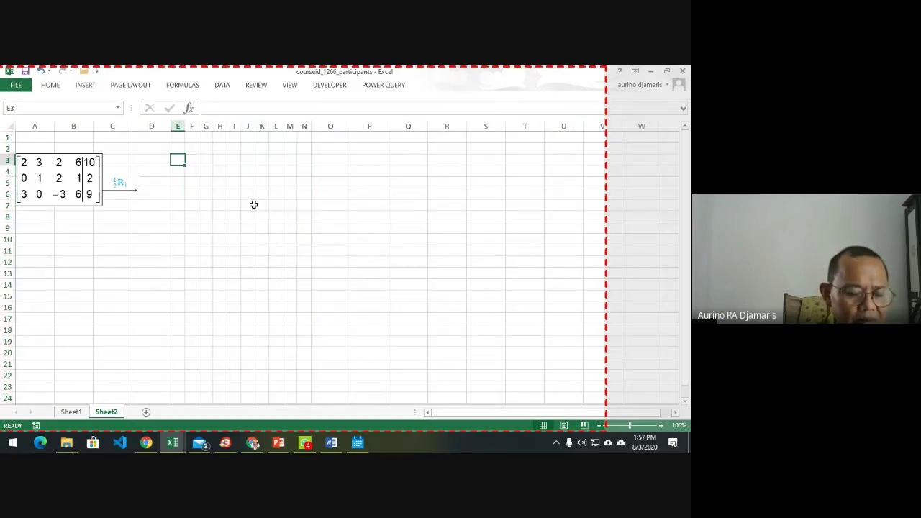
type("1")
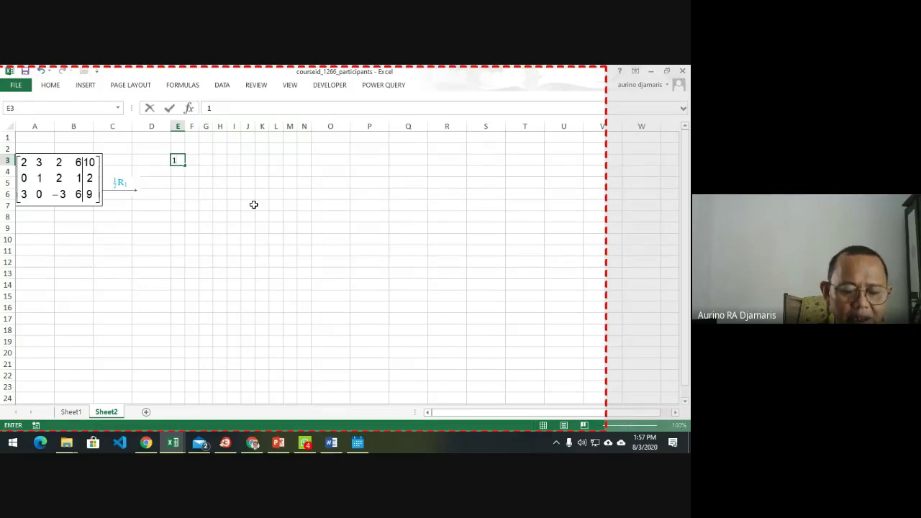
type("2/")
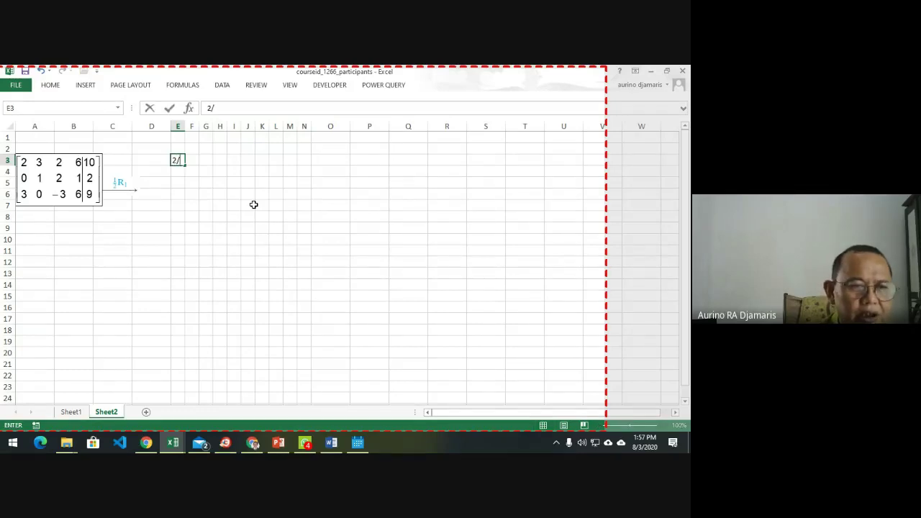
key("BackSpace")
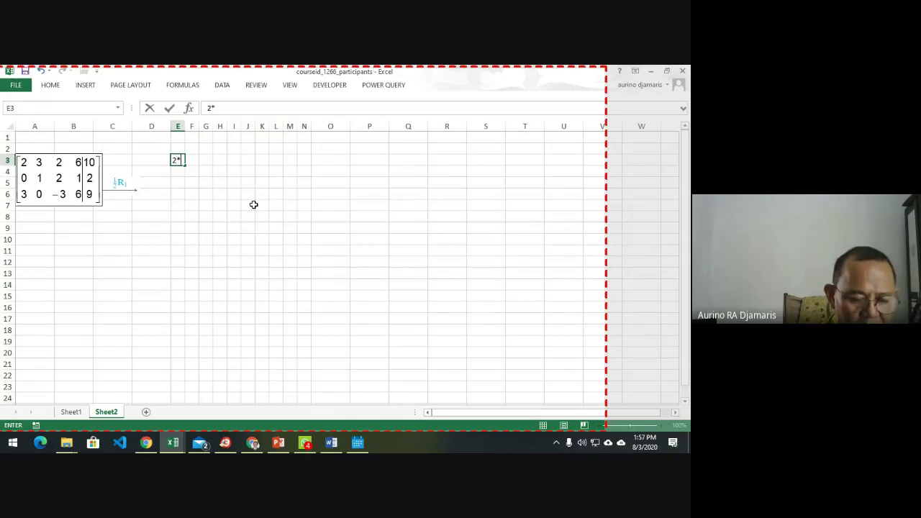
type("*1/2")
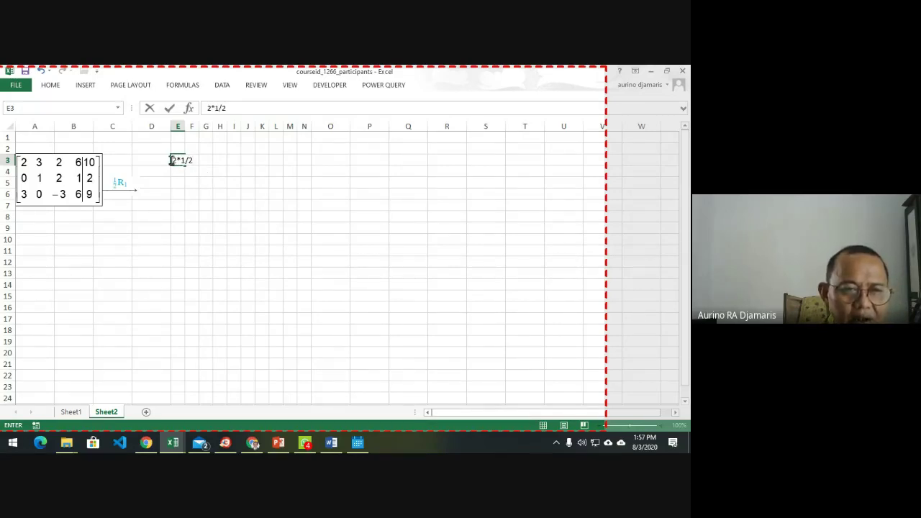
left_click(172, 160)
type("=")
key("ctrl+Return")
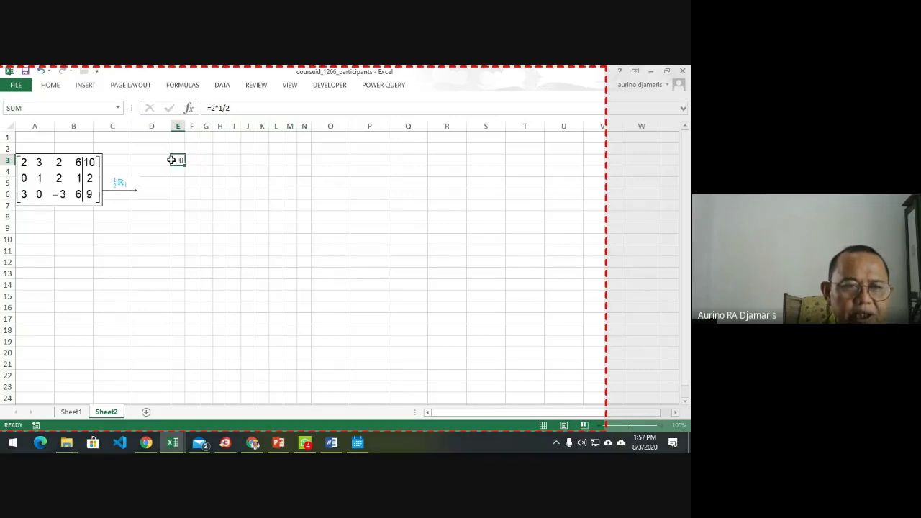
Enter the formula =3*1/2 in cell F3 for the second entry of row one.
key("Right")
type("=")
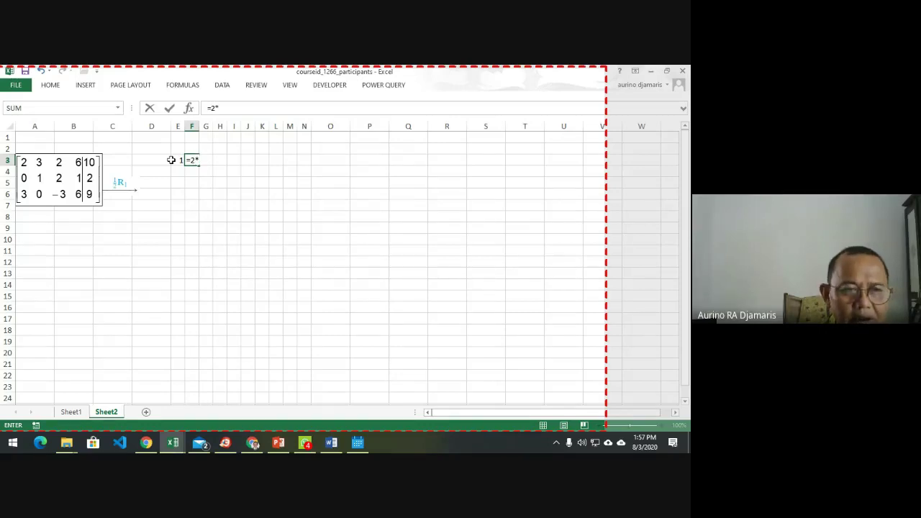
key("BackSpace")
key("BackSpace")
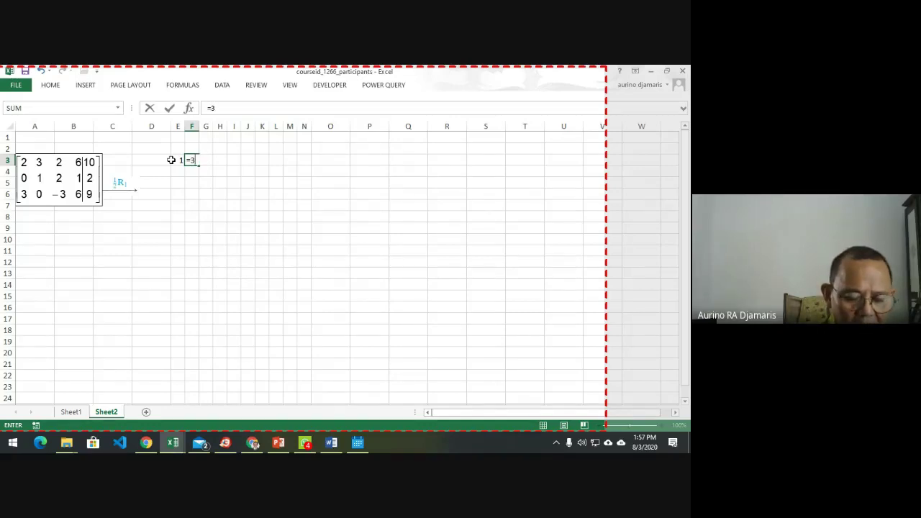
type("3*")
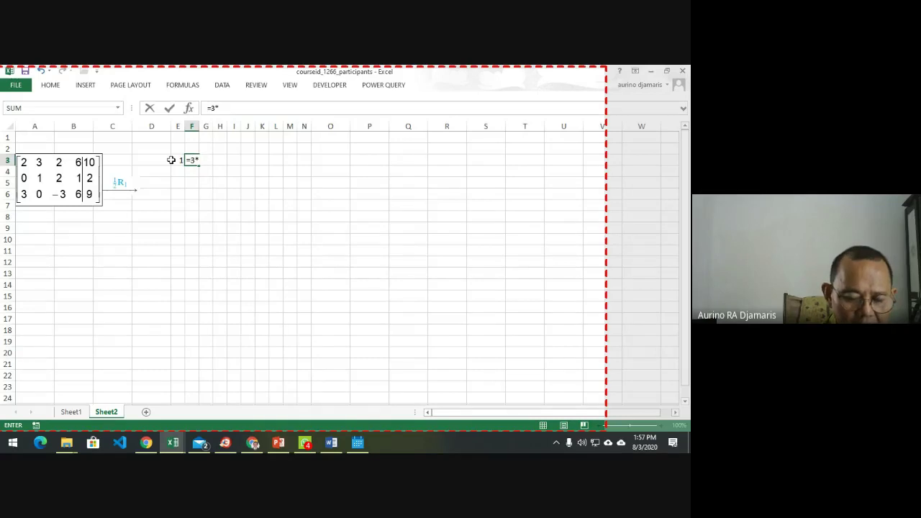
type("1/2")
key("Return")
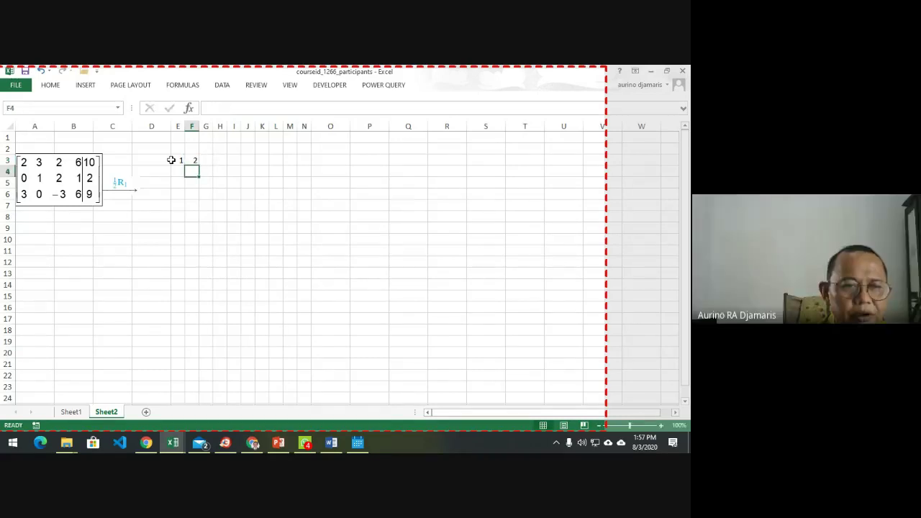
Enter the formula =2*1/2 in cell G3 for the third entry of row one.
key("Up")
key("Right")
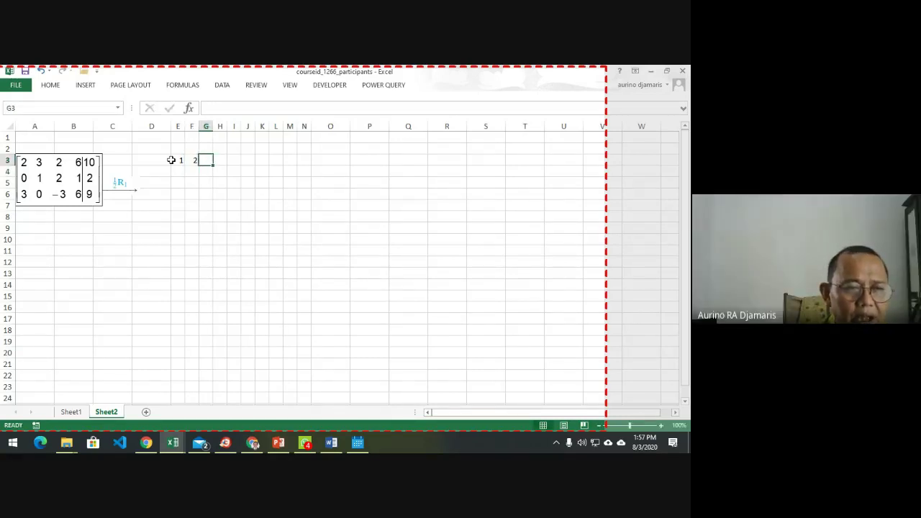
type("2*")
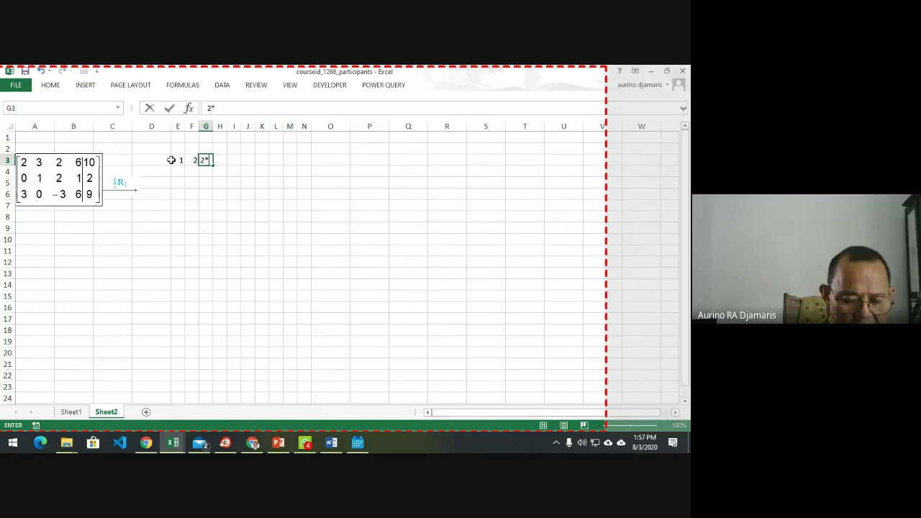
type("(1/2")
key("Return")
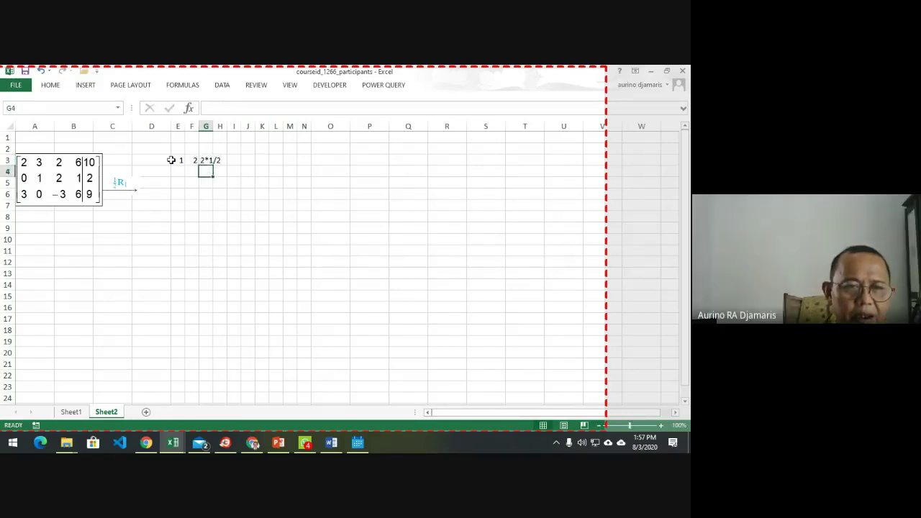
key("Up")
key("F2")
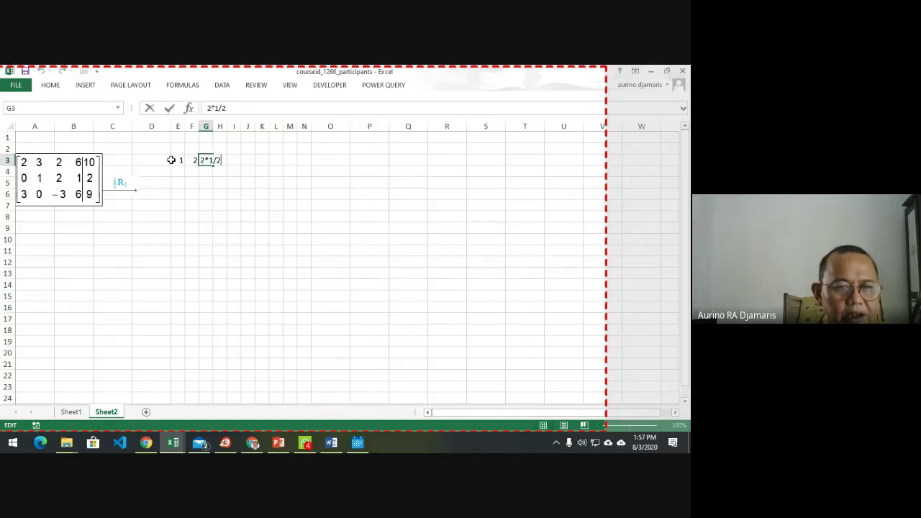
key("Home")
type("=")
key("Return")
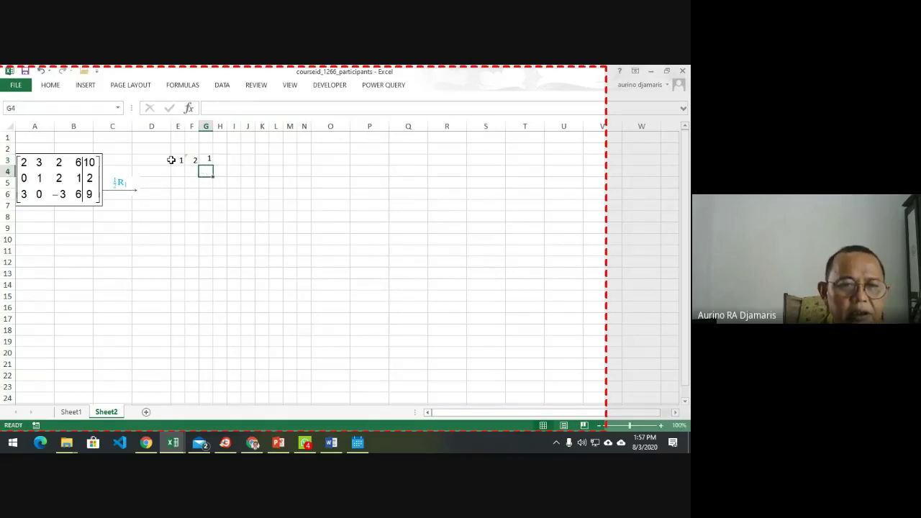
Enter the formula =6*1/2 in cell H3 for the fourth entry of row one.
key("Up")
key("Right")
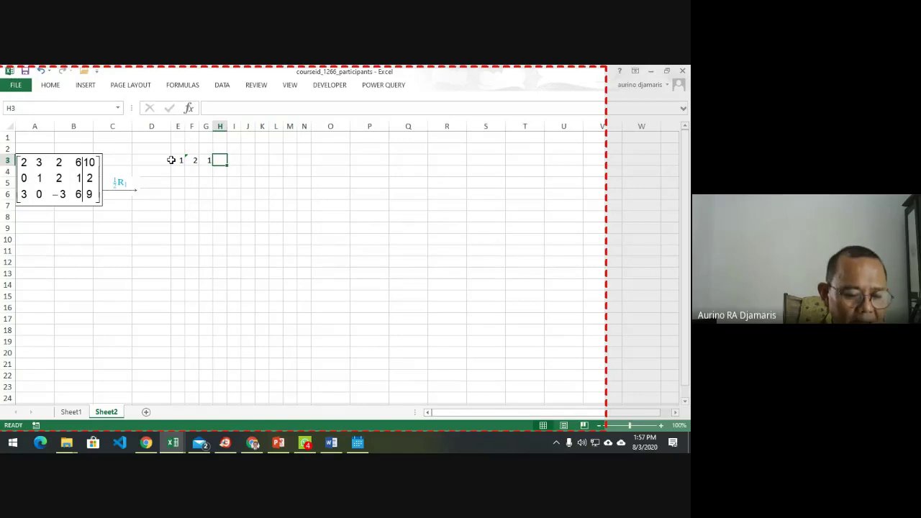
type("6")
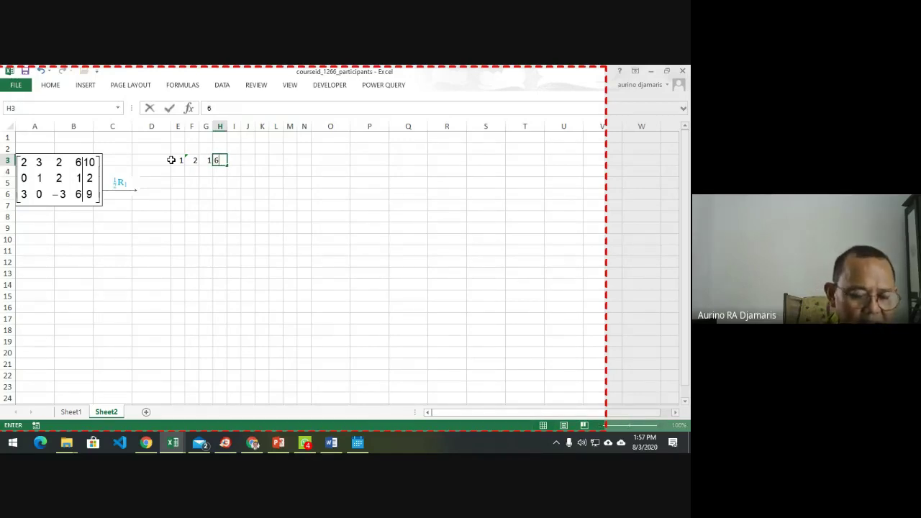
key("BackSpace")
type("=6")
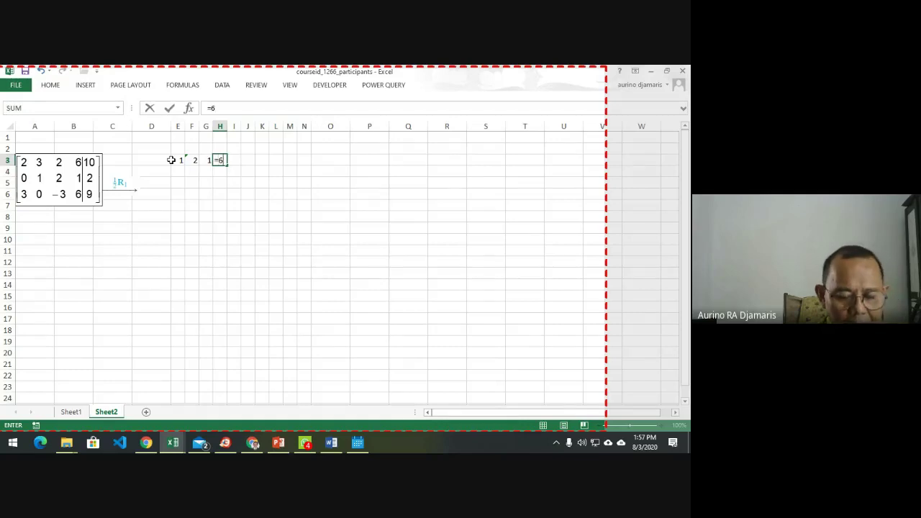
type("*1")
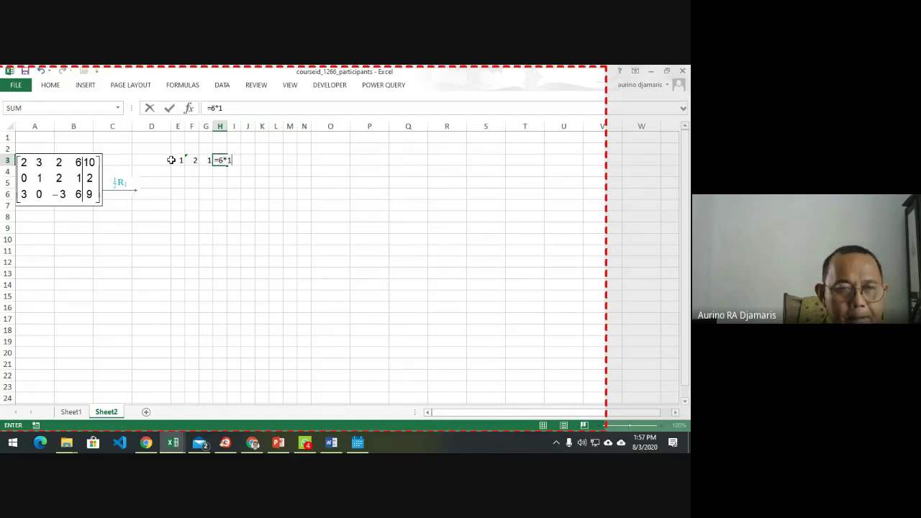
type("/2")
key("Return")
Enter the formula =10*1/2 in cell I3 for the constant term of row one.
key("Up")
key("Right")
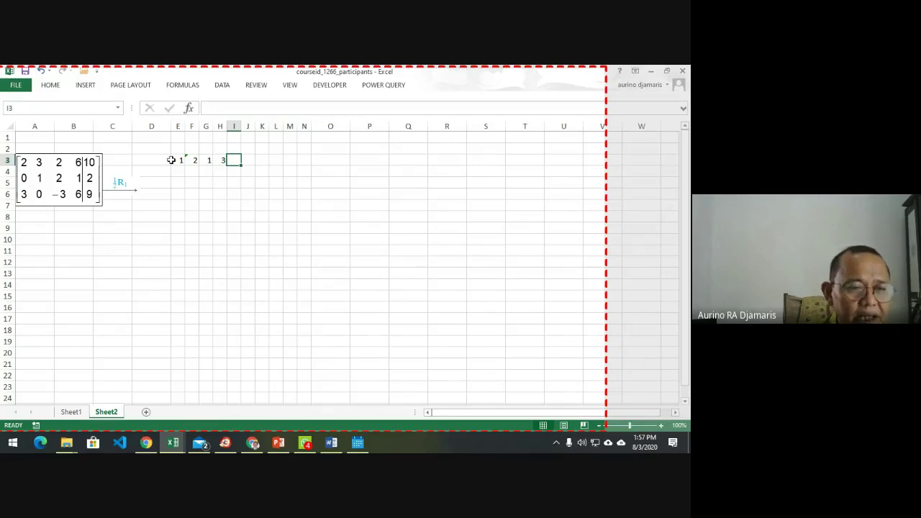
type("10")
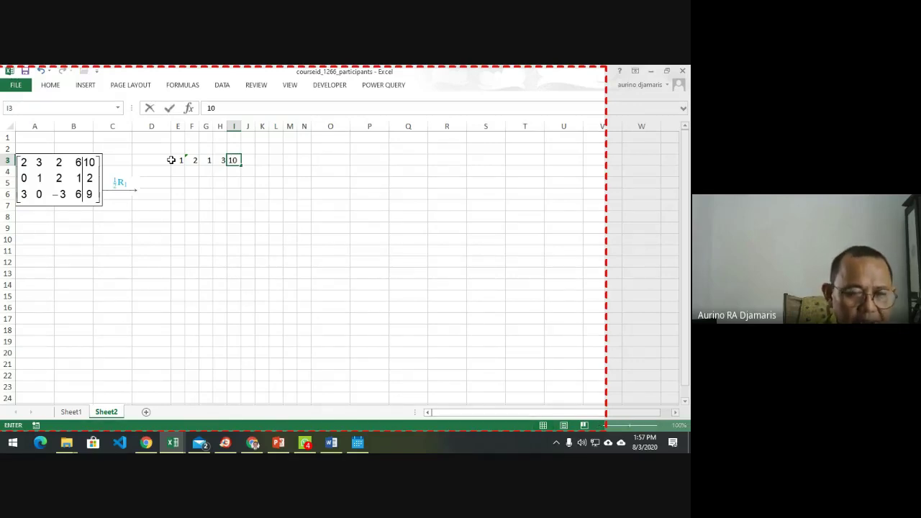
key("BackSpace")
type("=")
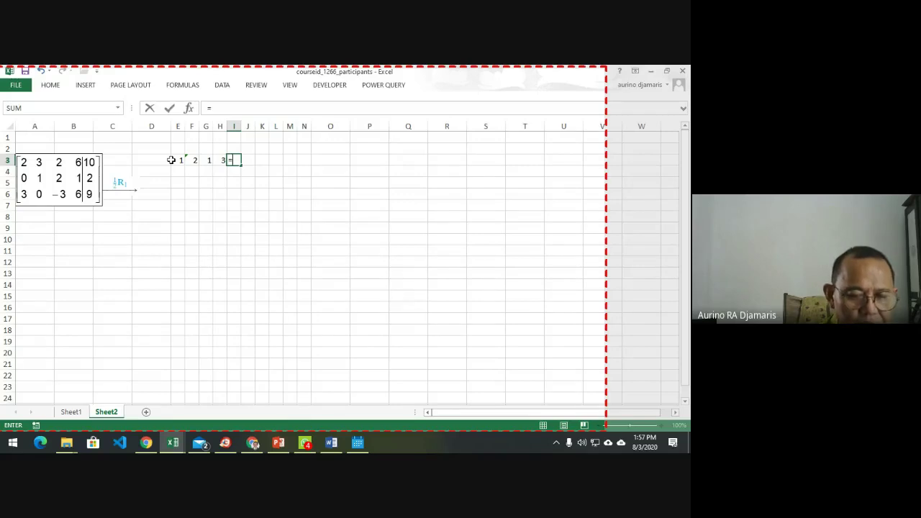
type("10*1/2")
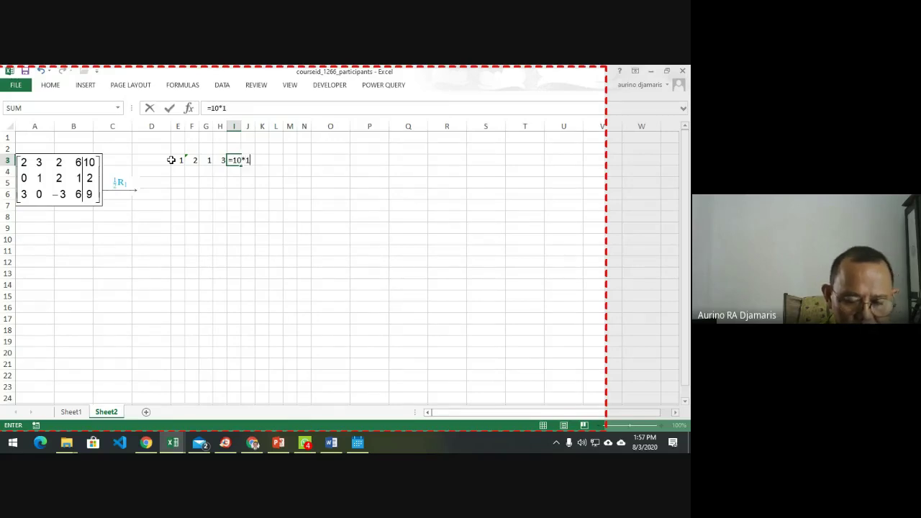
key("Return")
Enter 0, 1, 2, 1 and 2 in cells E4 to I4 as the second row of the matrix.
key("Left")
key("Left")
key("Left")
key("Left")
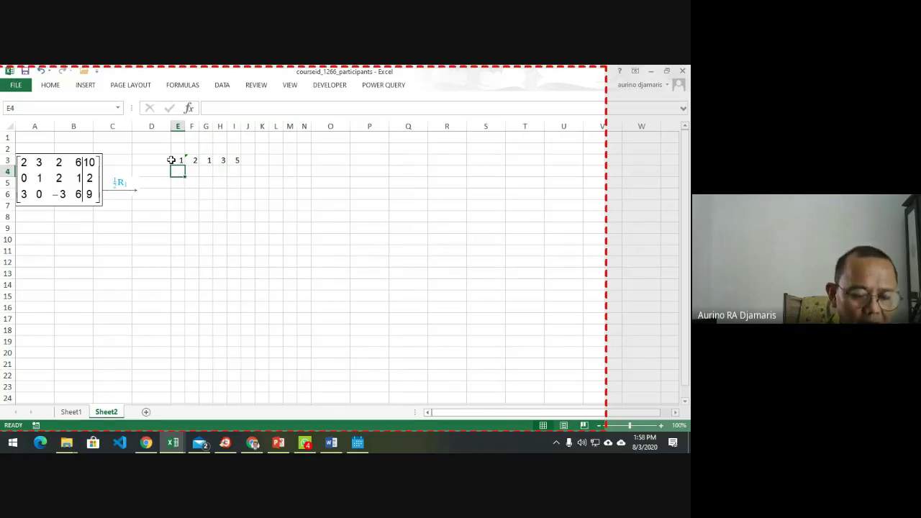
type("0")
key("Right")
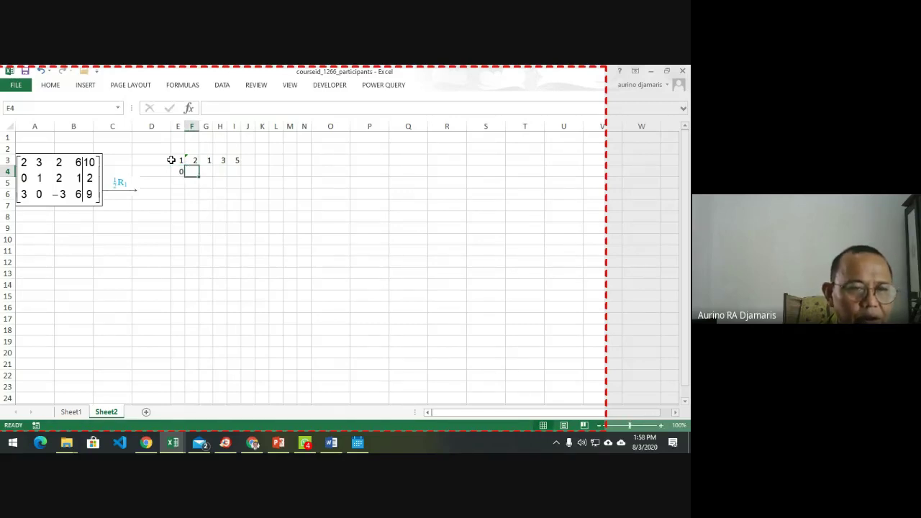
type("1")
key("Right")
type("2")
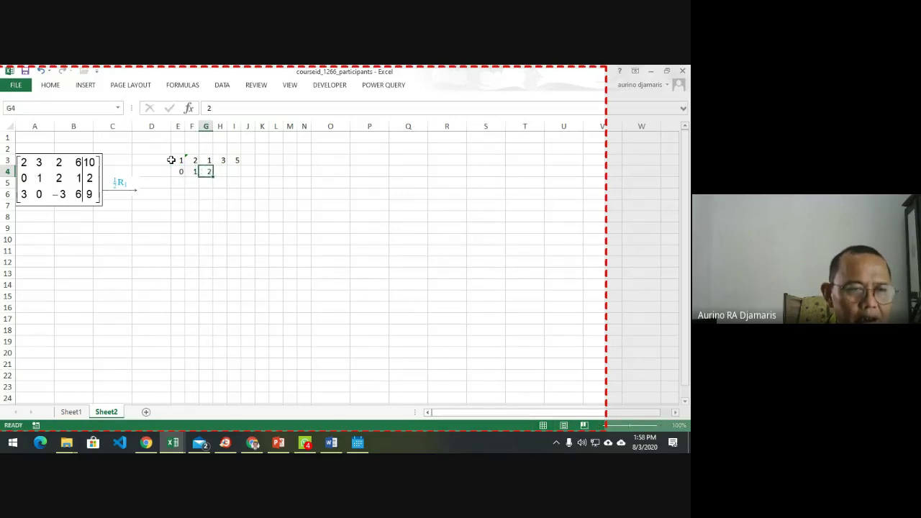
key("Right")
type("2")
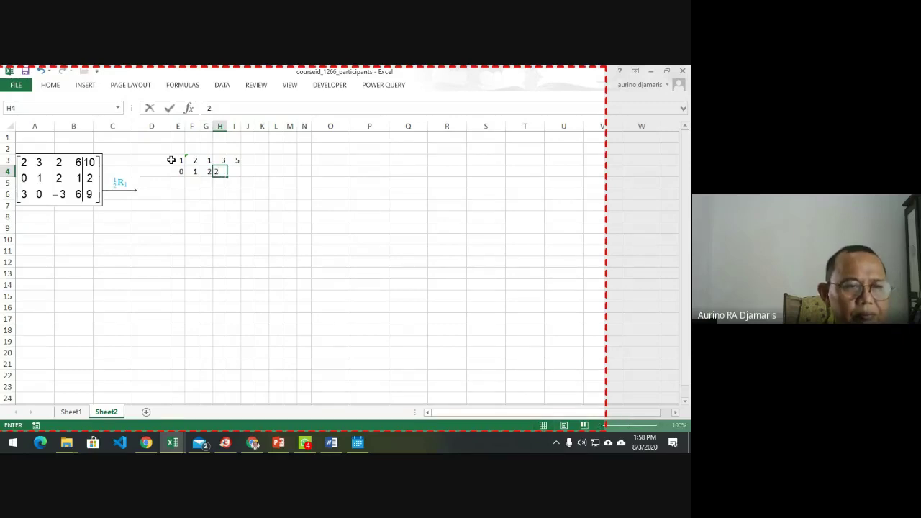
key("BackSpace")
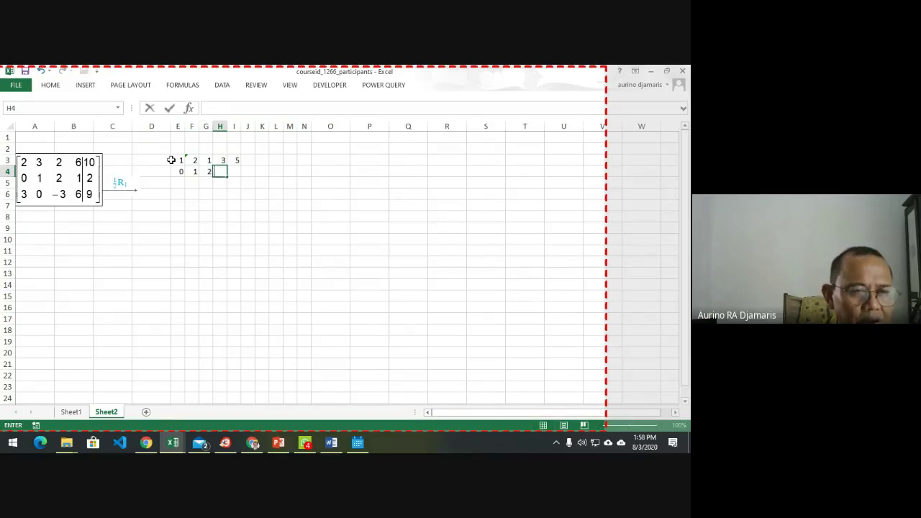
type("1")
key("Right")
type("2")
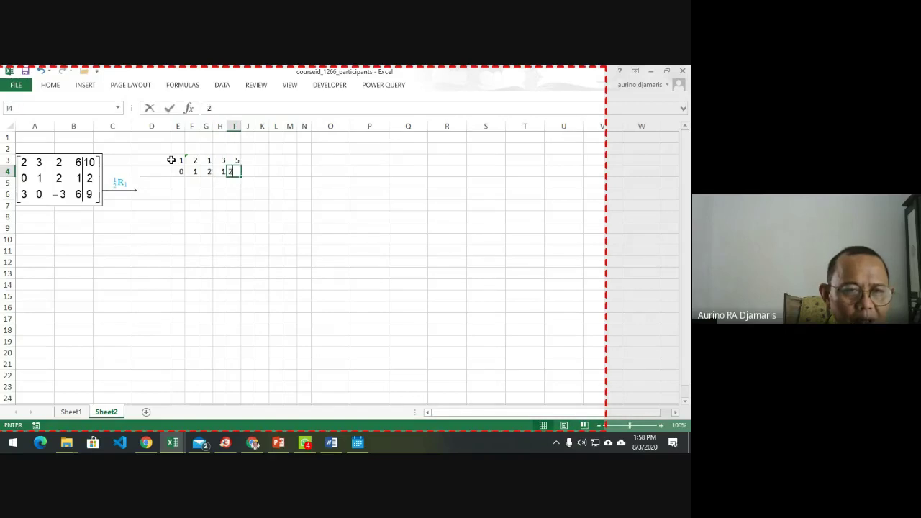
key("Return")
Enter 3, 0, -3, 6 and 9 in cells E5 to I5 as the third row of the matrix.
key("Left")
key("Left")
key("Left")
key("Left")
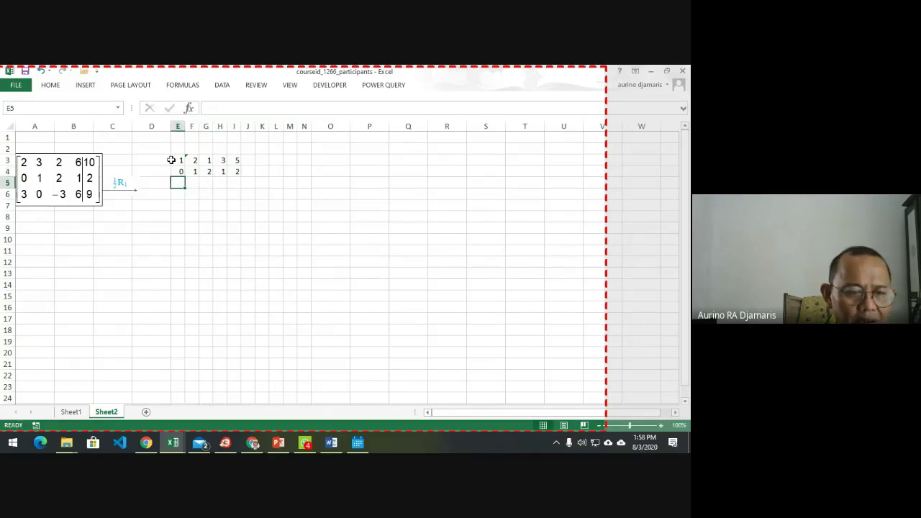
type("3")
key("Right")
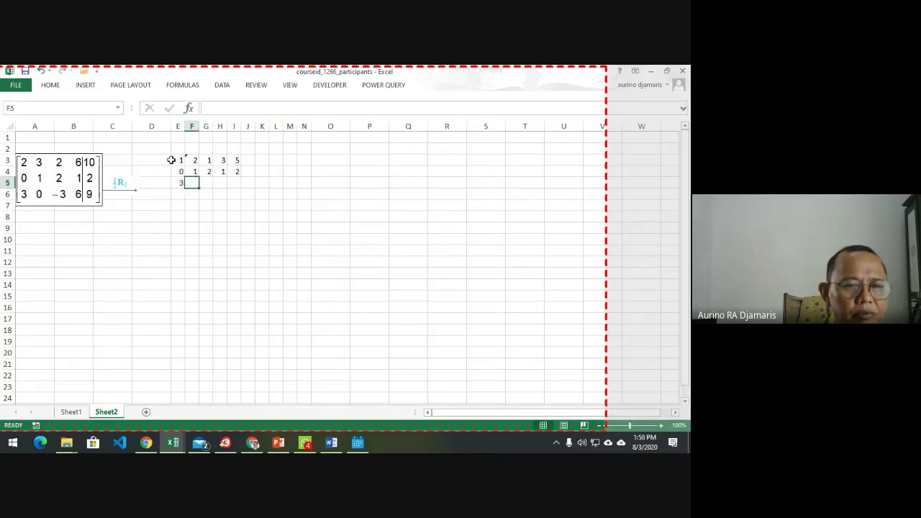
type("0")
key("Right")
type("-3")
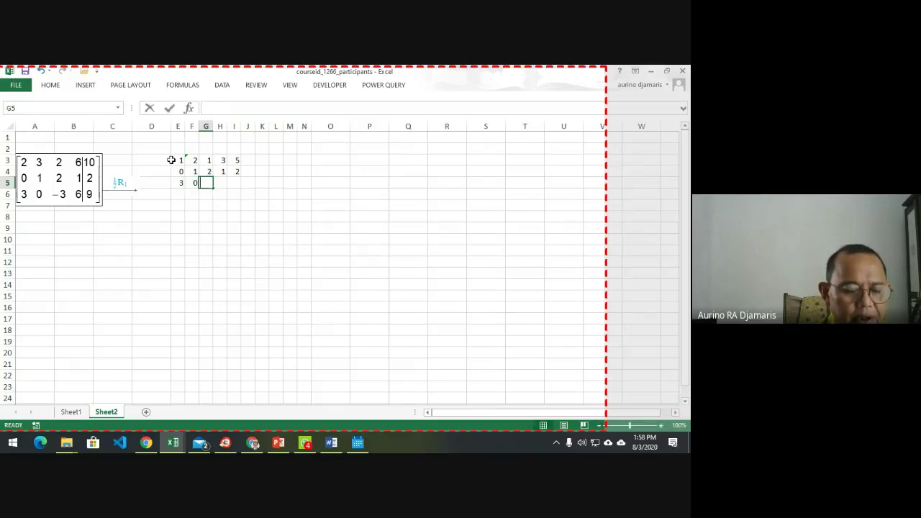
key("Right")
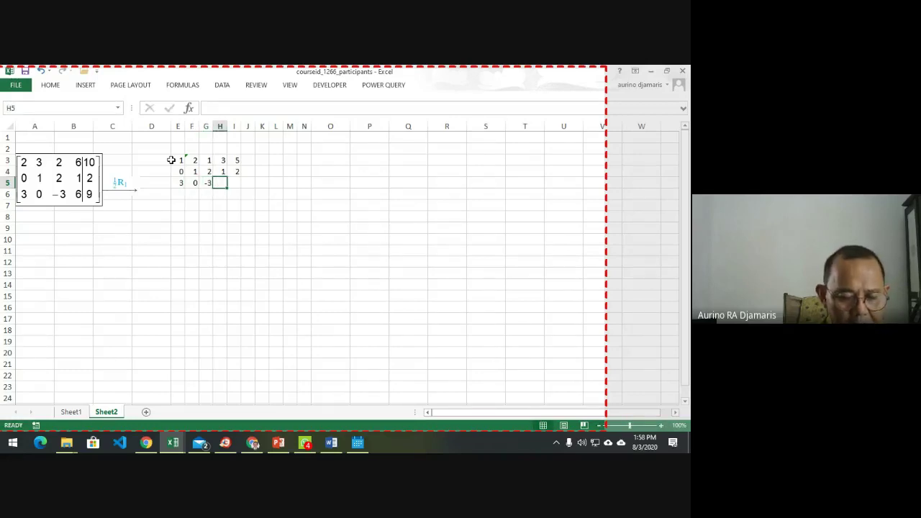
type("6")
key("Right")
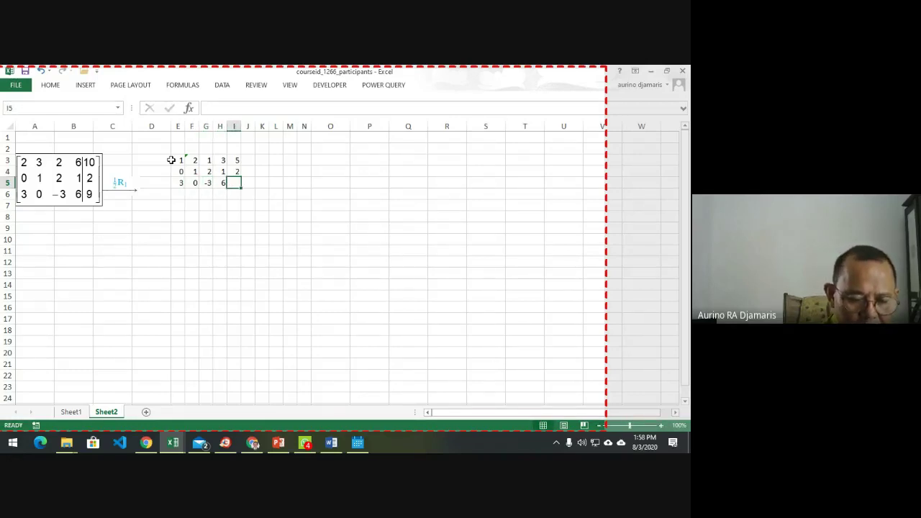
type("9")
key("Left")
key("Left")
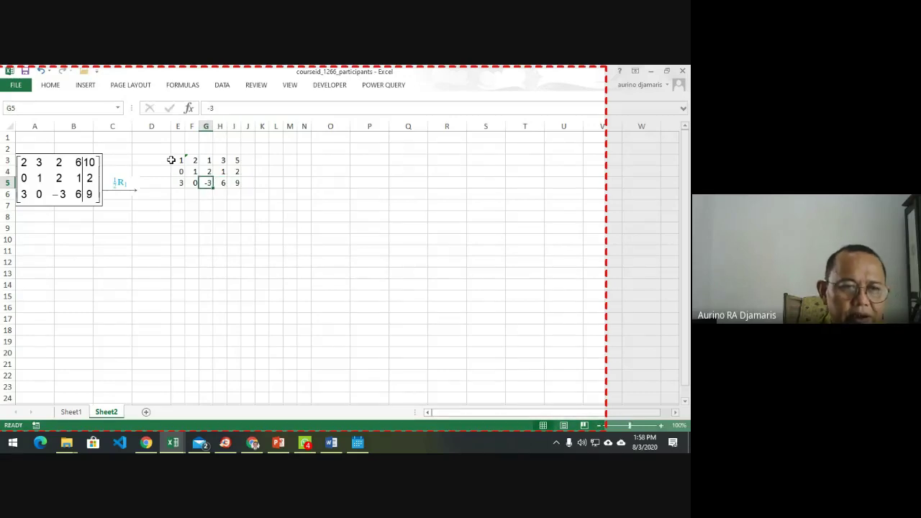
Place the ½R1 arrow picture in column D beside the numeric matrix and move the original matrix picture down to about rows 15 to 19.
left_click_drag(129, 191, 156, 175)
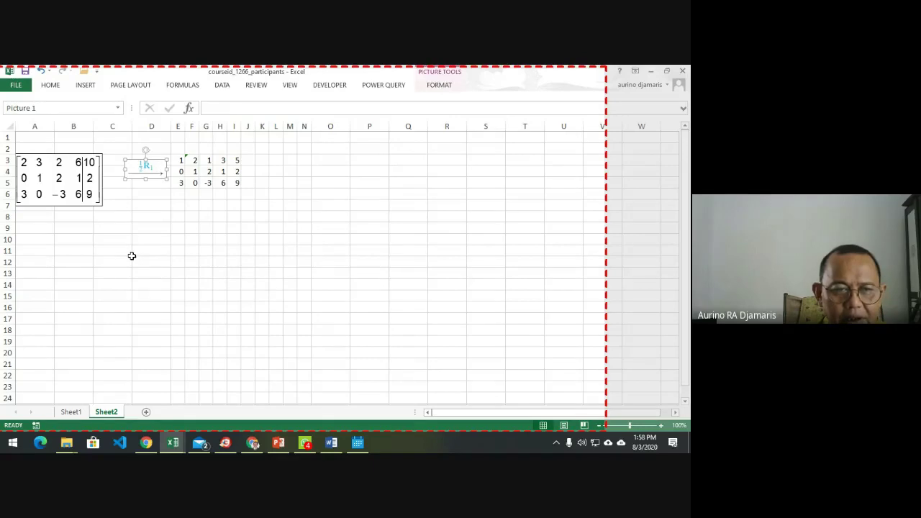
left_click(84, 177)
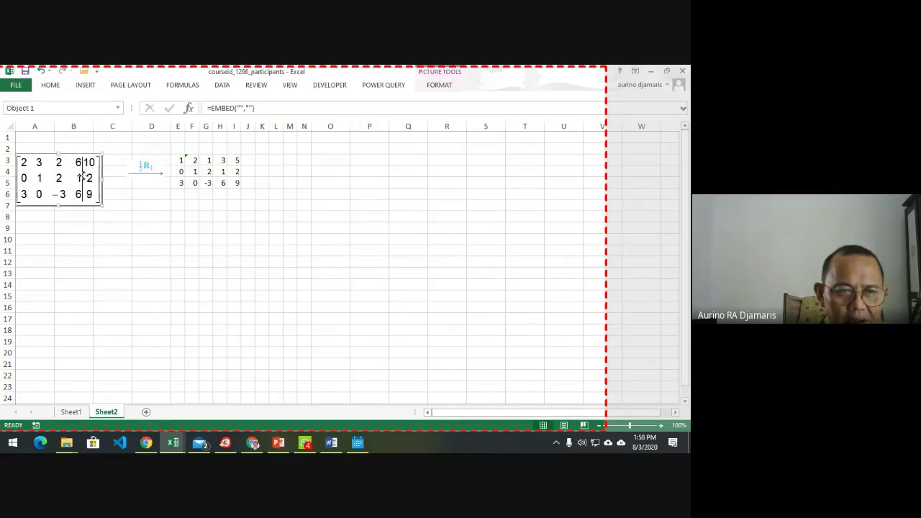
left_click_drag(84, 177, 197, 321)
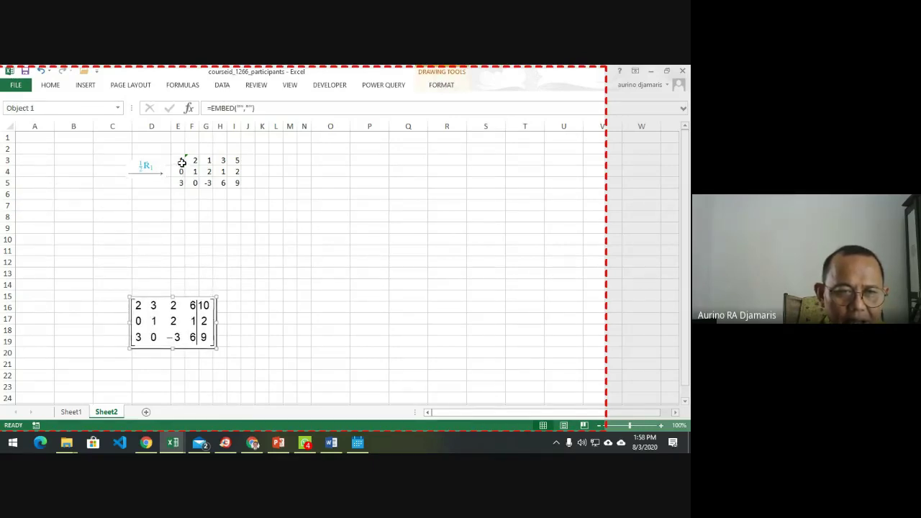
Copy the matrix range E3:I5 and insert the copied cells at A3, shifting the existing cells right.
left_click_drag(182, 163, 233, 183)
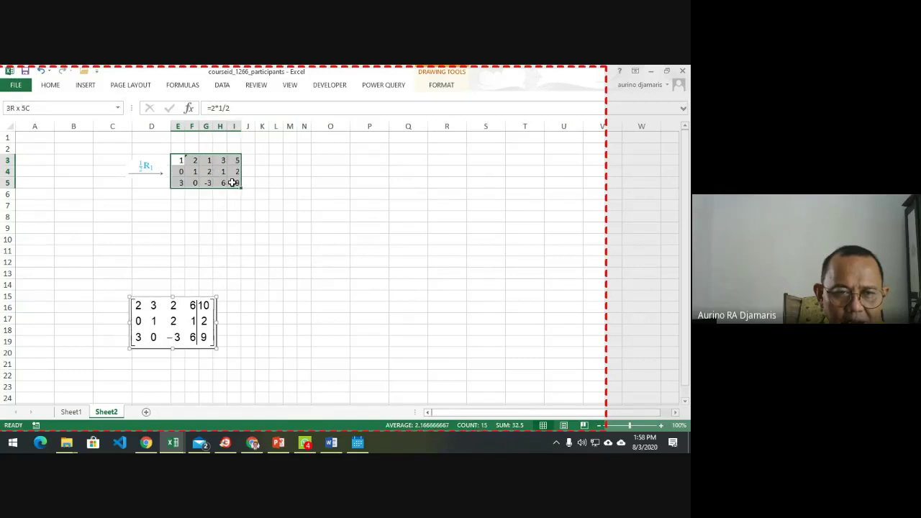
key("ctrl+c")
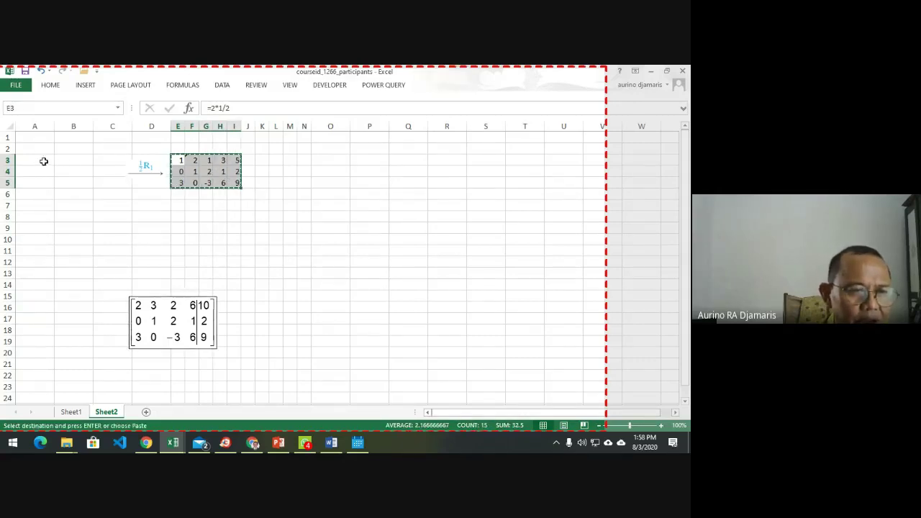
left_click(120, 126)
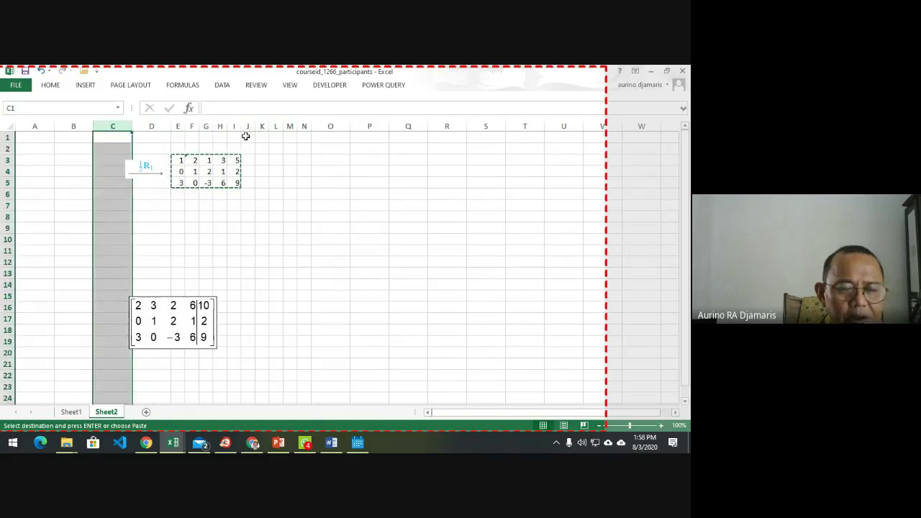
left_click(38, 159)
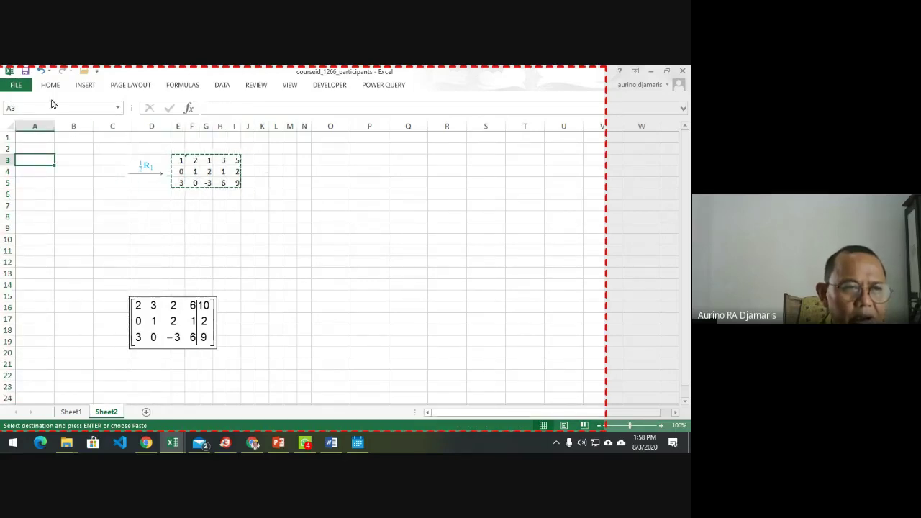
left_click(84, 86)
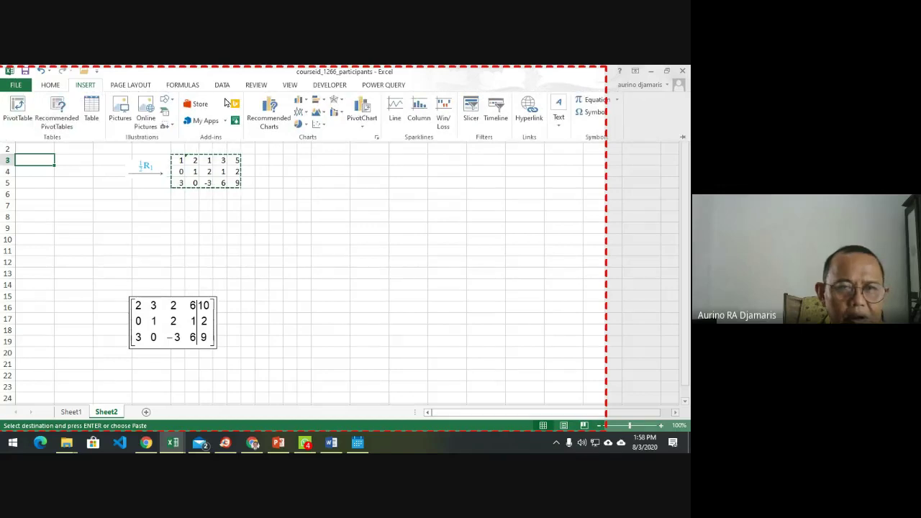
scroll(225, 103, "up", 1)
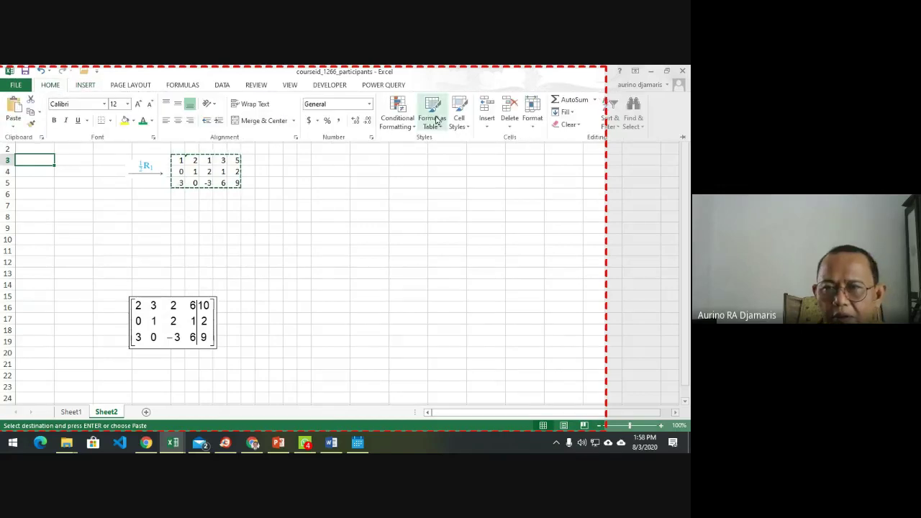
left_click(488, 121)
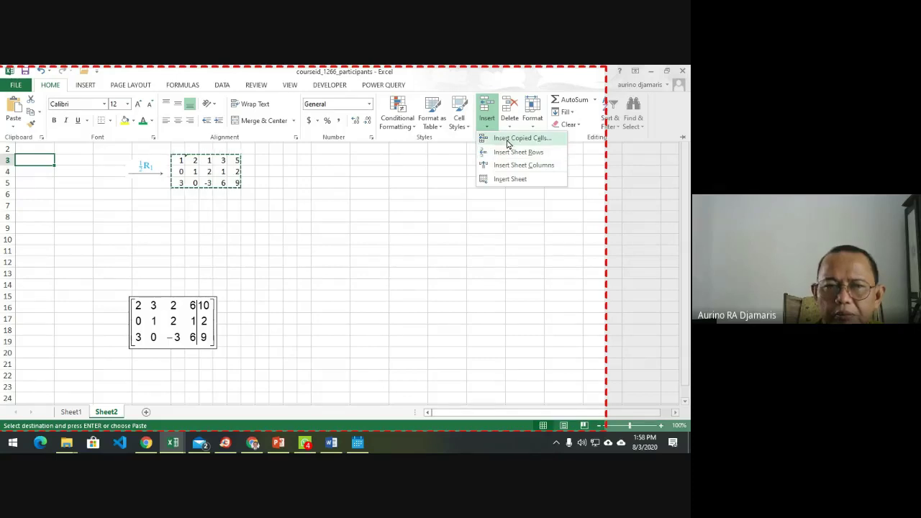
left_click(508, 139)
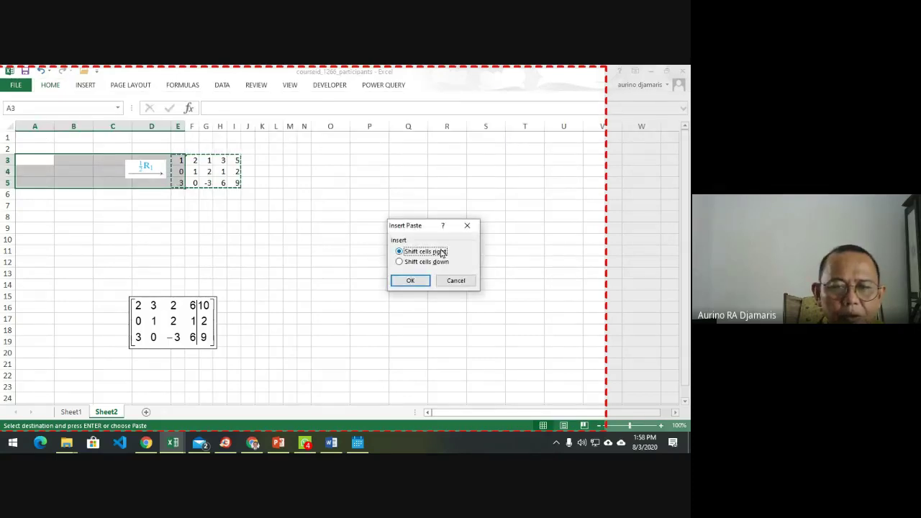
left_click(410, 281)
left_click(273, 247)
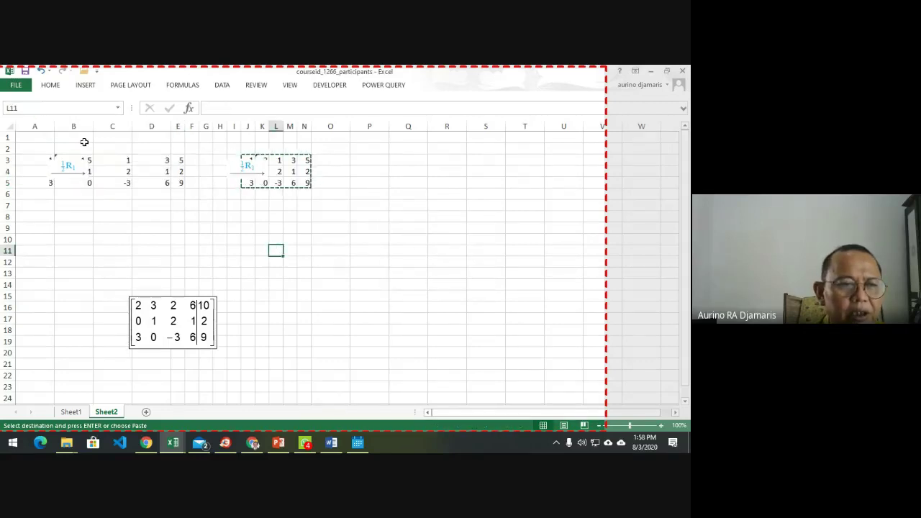
Move one ½R1 arrow down to about row 13 and the other between the two matrices, and narrow columns A to E.
left_click_drag(75, 173, 285, 282)
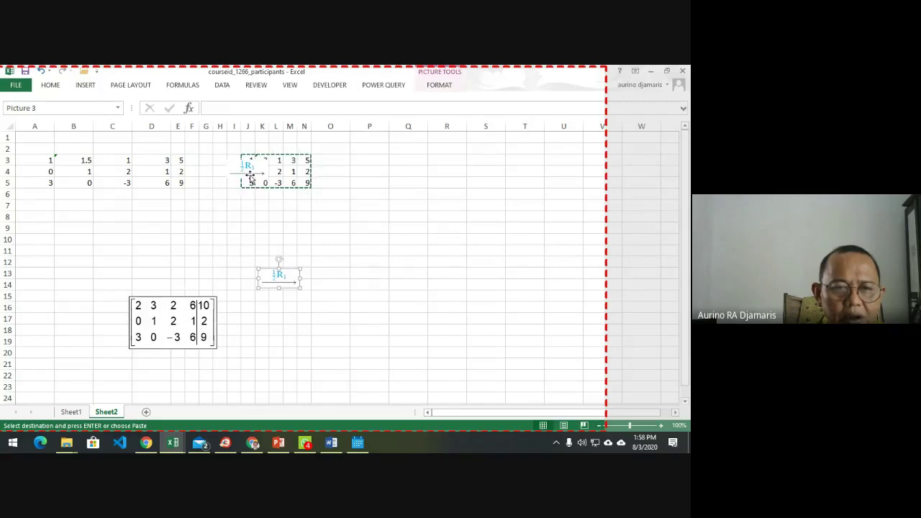
left_click_drag(250, 168, 219, 178)
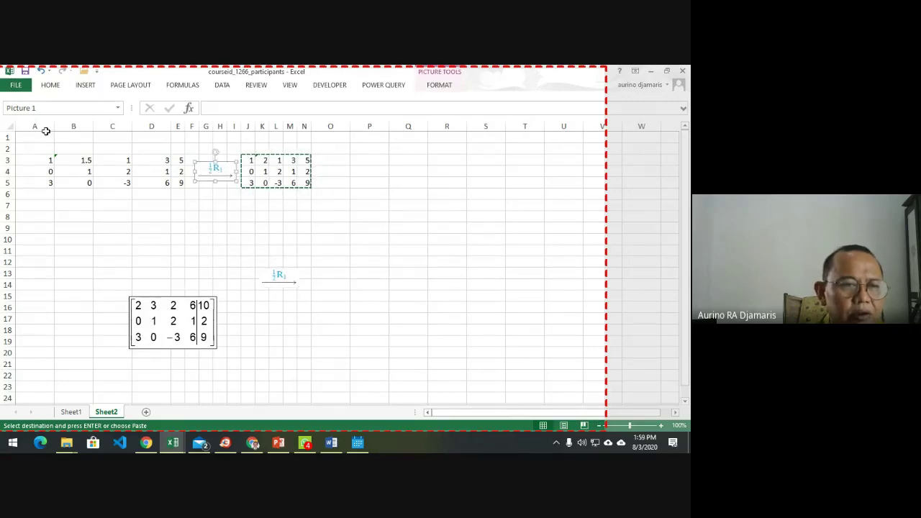
left_click_drag(35, 126, 180, 130)
left_click(84, 191)
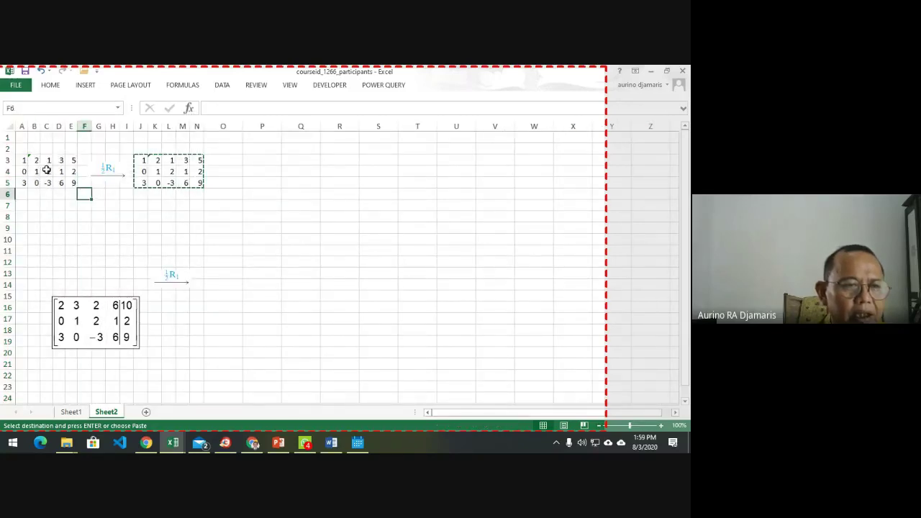
Remove the multiplication by 1/2 from cell A3 so its formula reads =2.
left_click(46, 159)
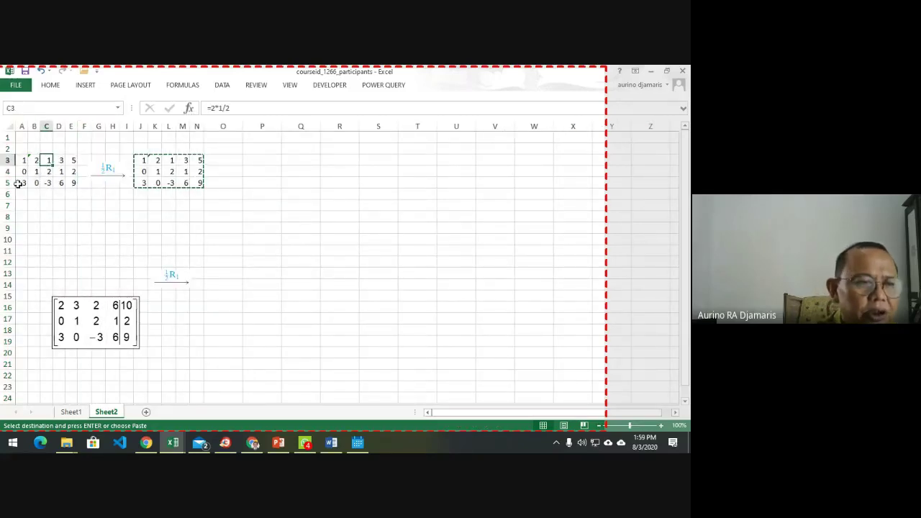
left_click(21, 160)
left_click(214, 108)
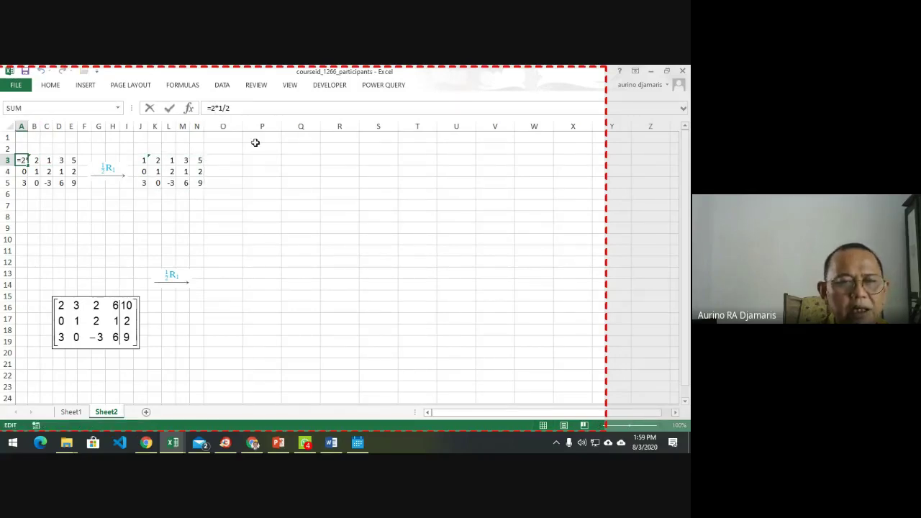
key("Delete")
key("Delete")
key("Return")
Change the formula in cell B3 to =3, dropping the multiplication by 1/2.
key("Up")
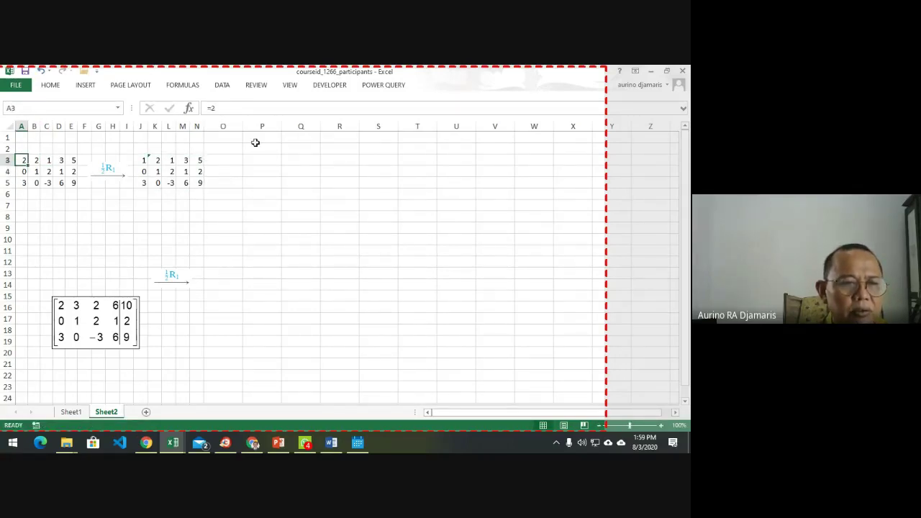
key("Right")
key("F2")
key("BackSpace")
key("BackSpace")
key("BackSpace")
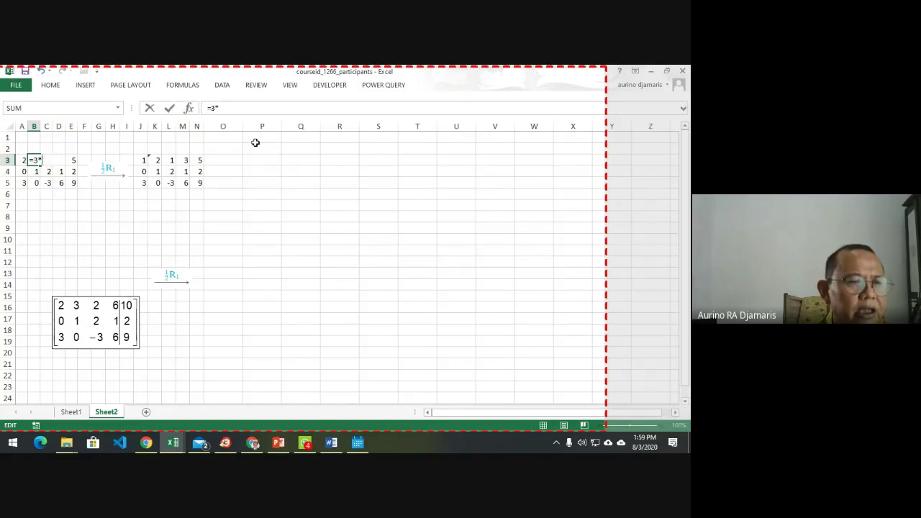
type("3")
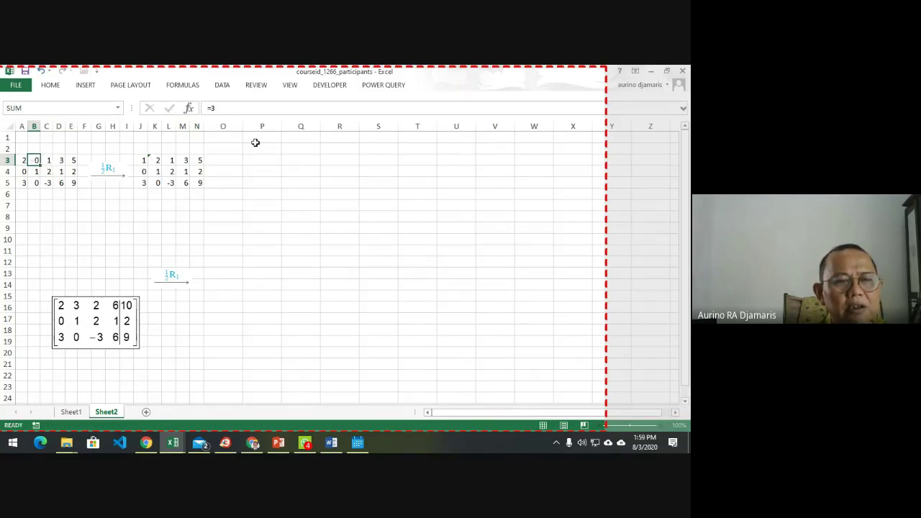
key("Return")
Shorten the formula in cell C3 to =2, without the 1/2 factor.
key("Up")
key("Right")
key("F2")
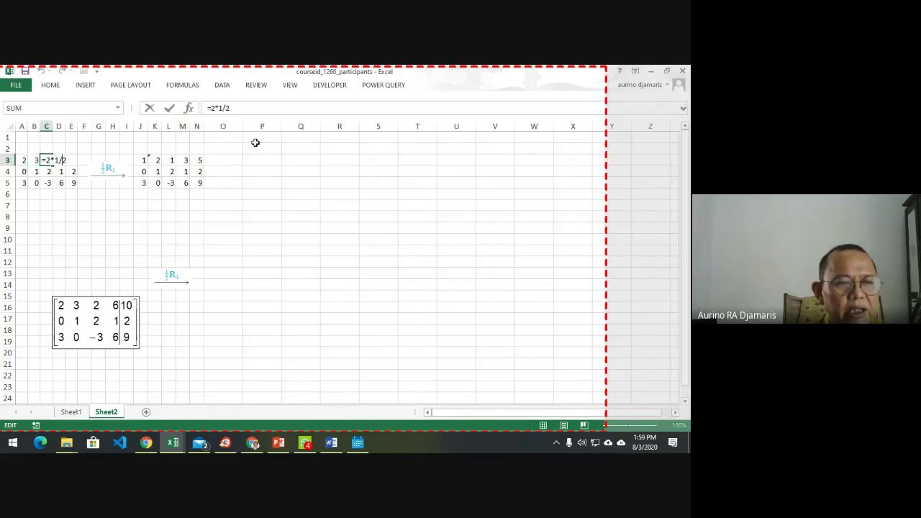
key("Delete")
key("Delete")
key("Delete")
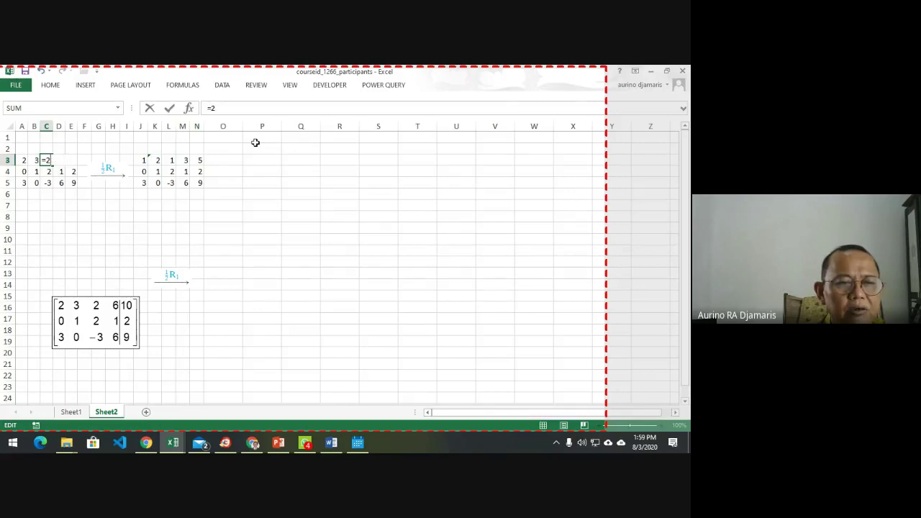
key("Return")
Remove the multiplication by 1/2 from cell D3 so its formula reads =6.
key("Up")
key("Right")
key("F2")
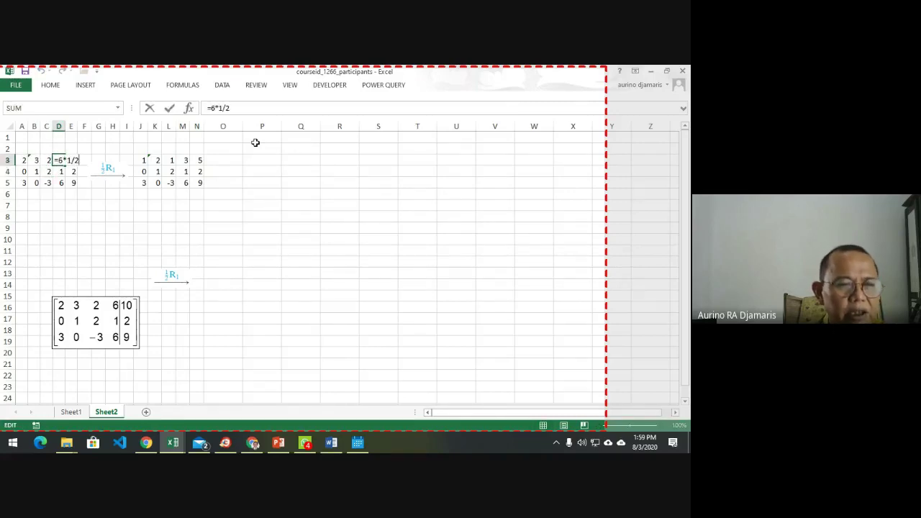
key("BackSpace")
key("BackSpace")
key("BackSpace")
key("BackSpace")
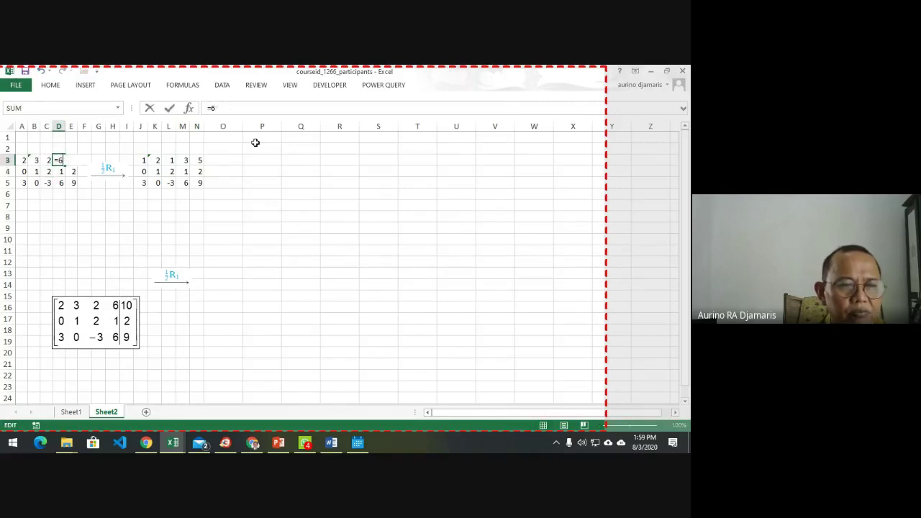
key("Return")
Change the formula in cell E3 to =10, dropping the 1/2 factor.
key("Up")
key("Right")
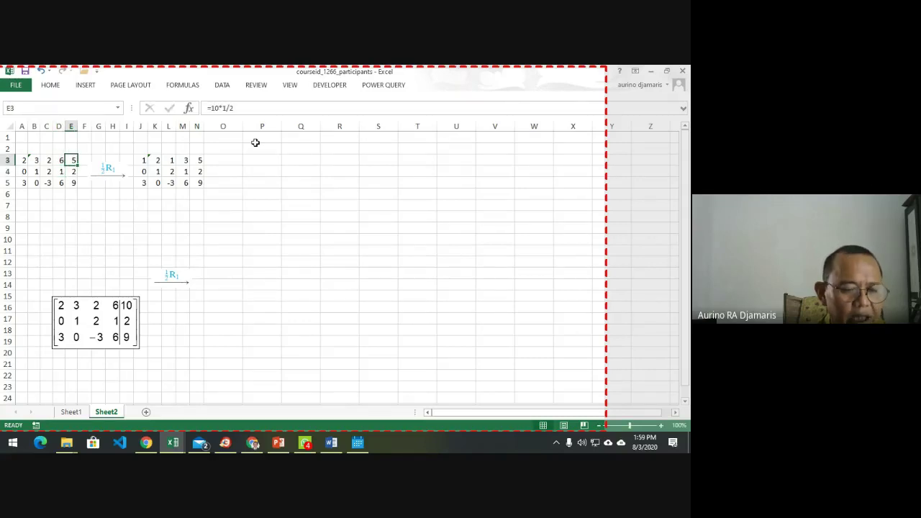
key("F2")
key("BackSpace")
key("Delete")
key("Delete")
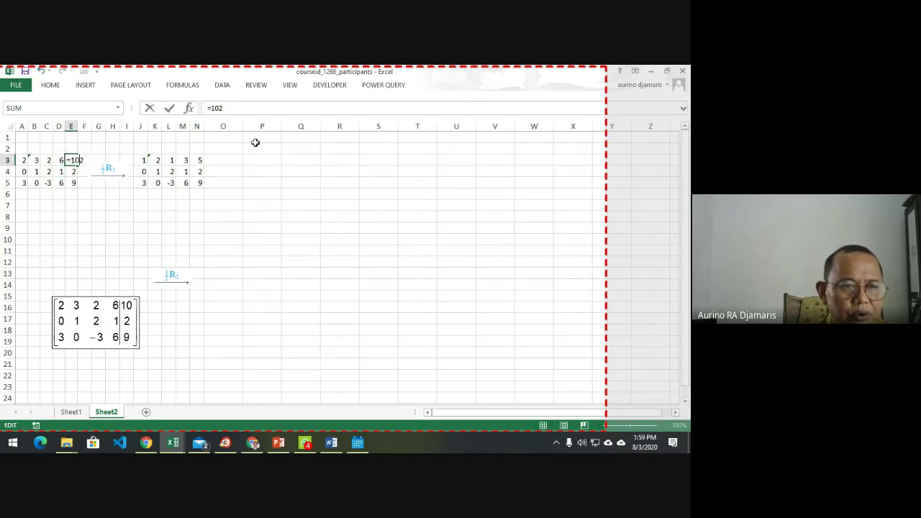
key("Return")
Enter 1/2 in cell H2, above the arrow between the two matrices.
key("Up")
key("Right")
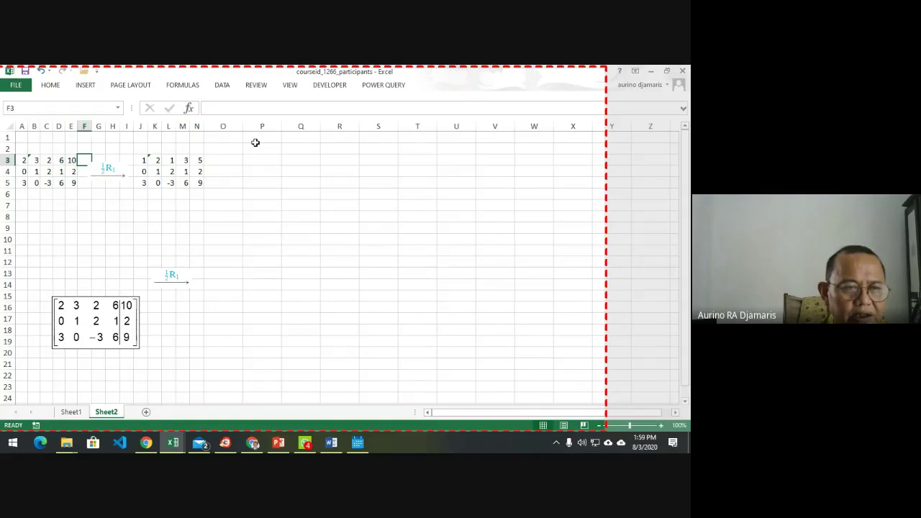
key("Right")
key("Up")
key("Right")
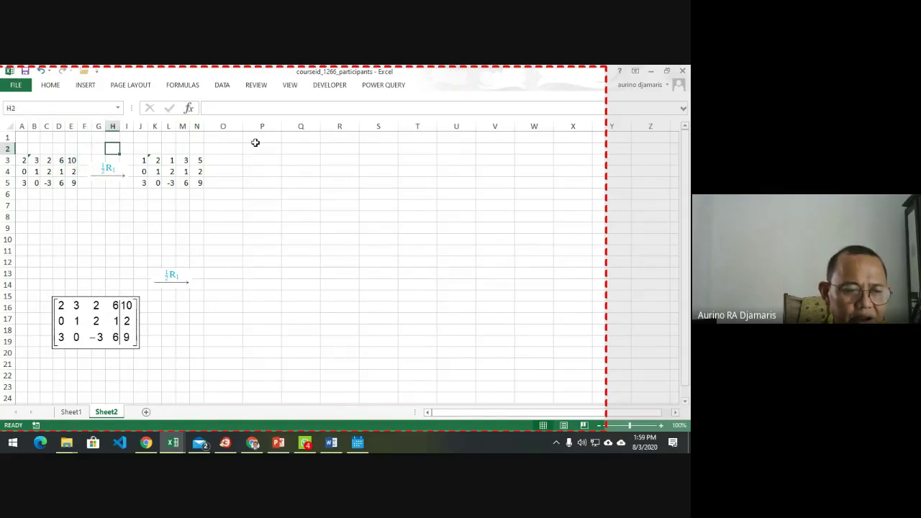
type("1/2")
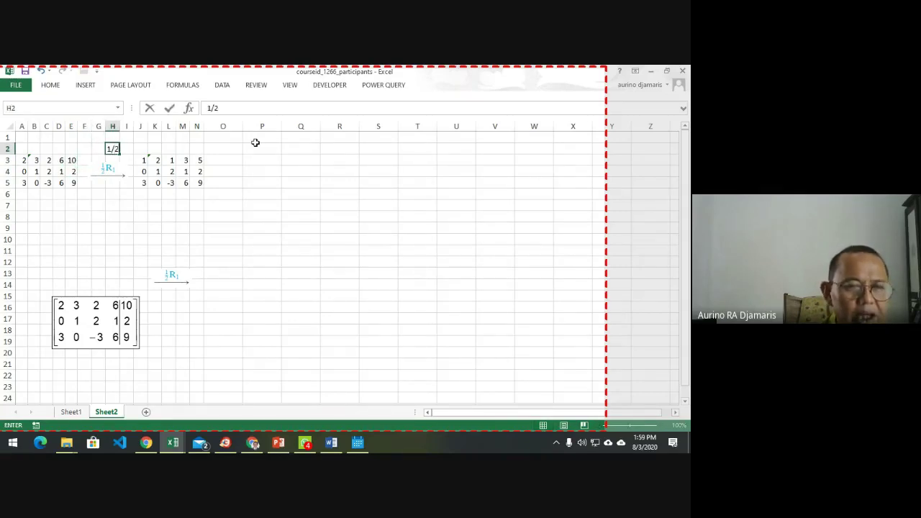
key("ctrl+Return")
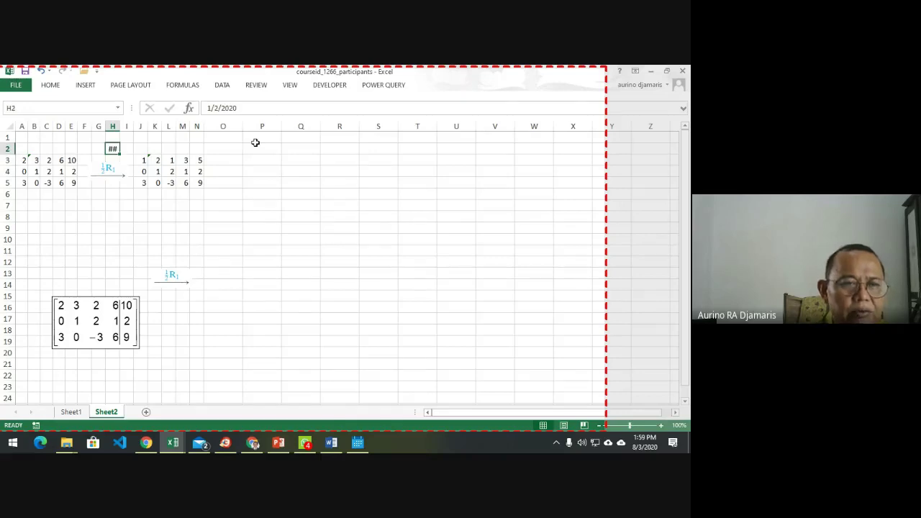
Change the formula in cell J3 to =2*$H$2, using an absolute reference to the factor cell.
left_click(140, 160)
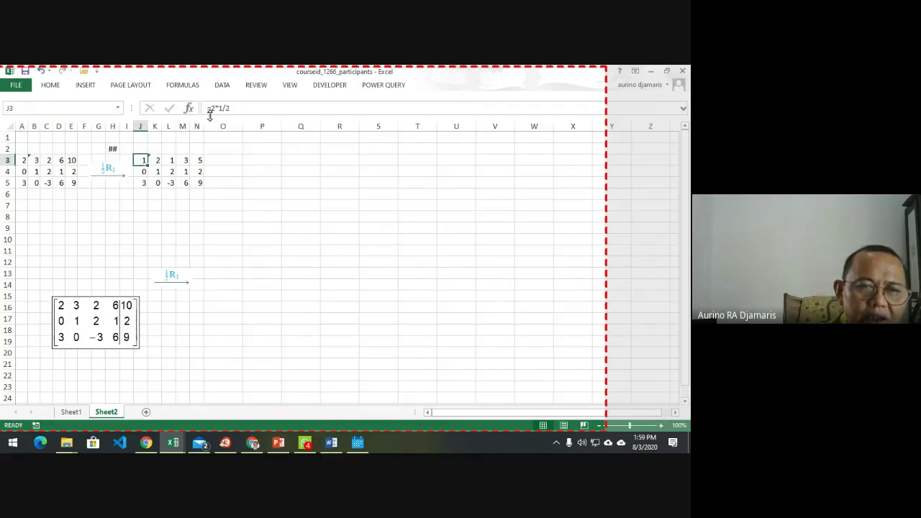
left_click_drag(215, 108, 242, 106)
key("BackSpace")
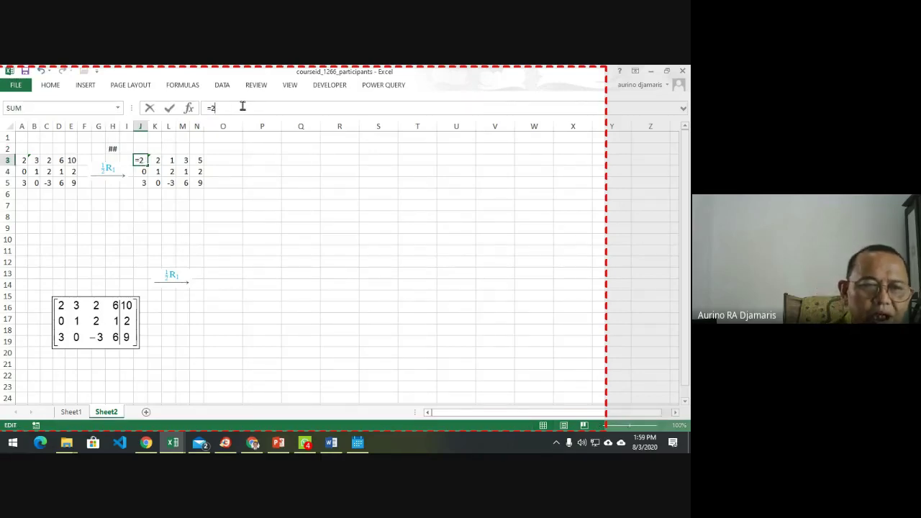
type("*")
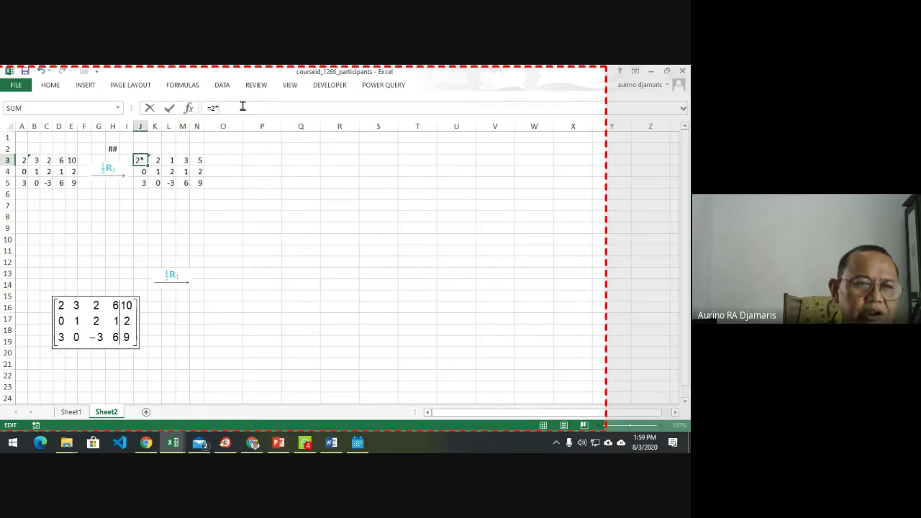
left_click(115, 149)
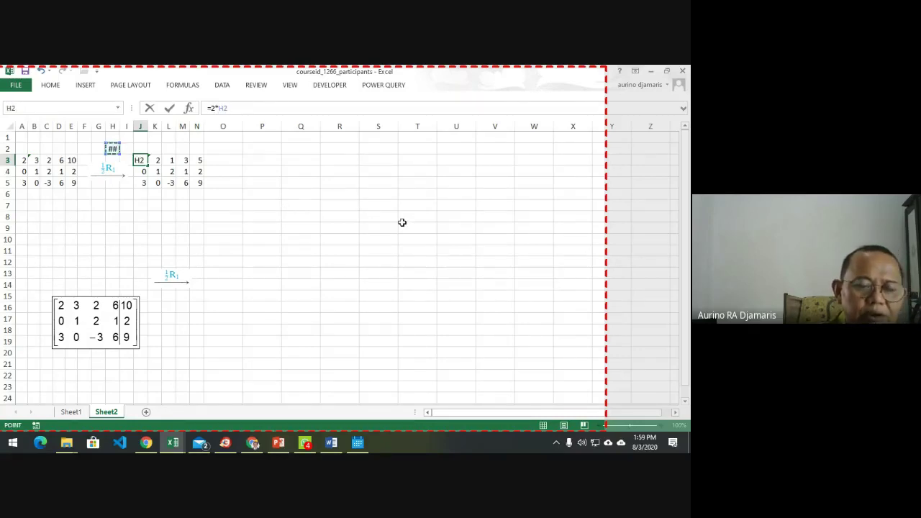
key("F4")
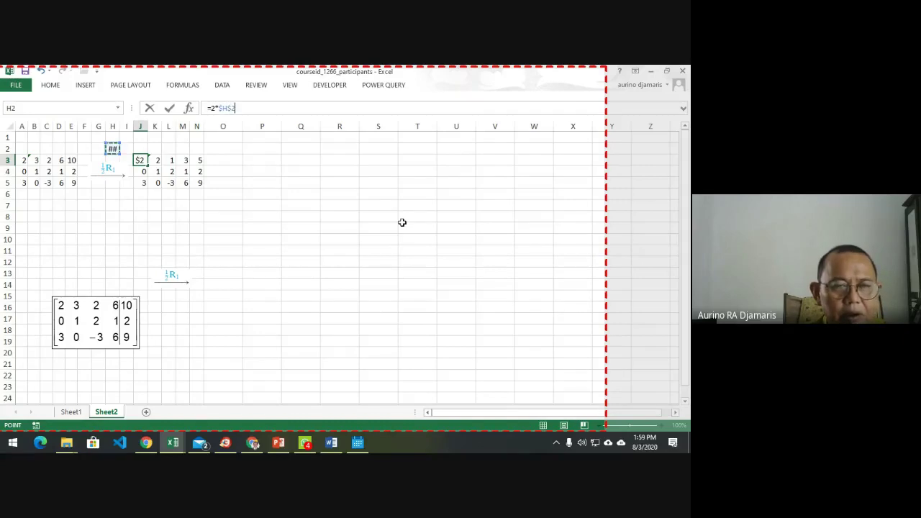
key("Return")
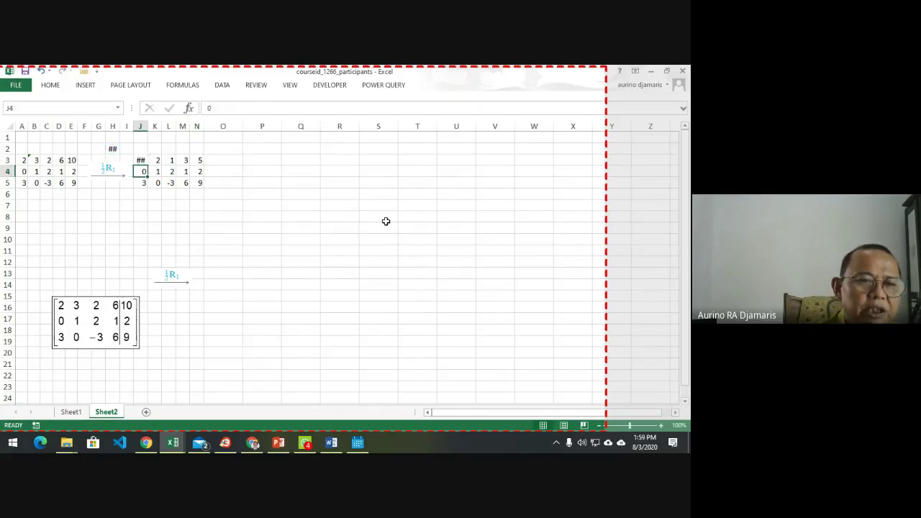
Widen column J and set the number format of the result matrix J3:N5 to General.
left_click_drag(148, 131, 208, 183)
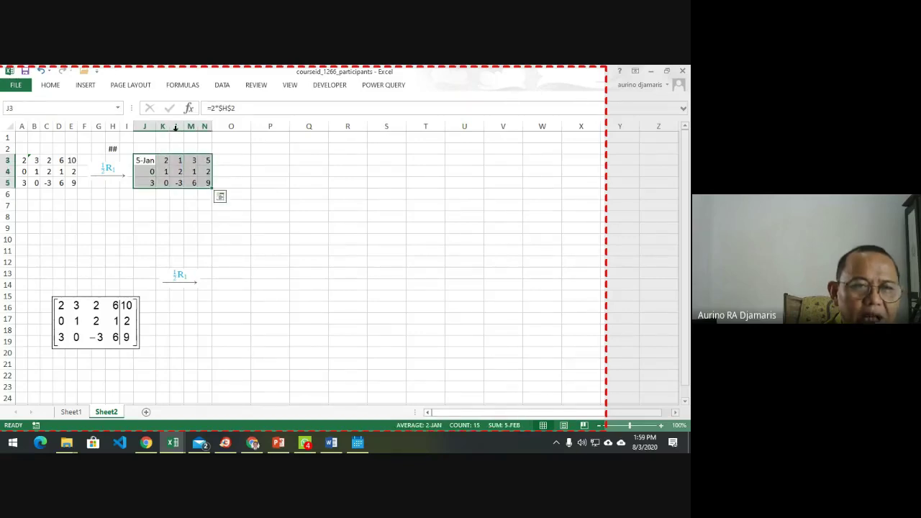
left_click(52, 86)
left_click(355, 104)
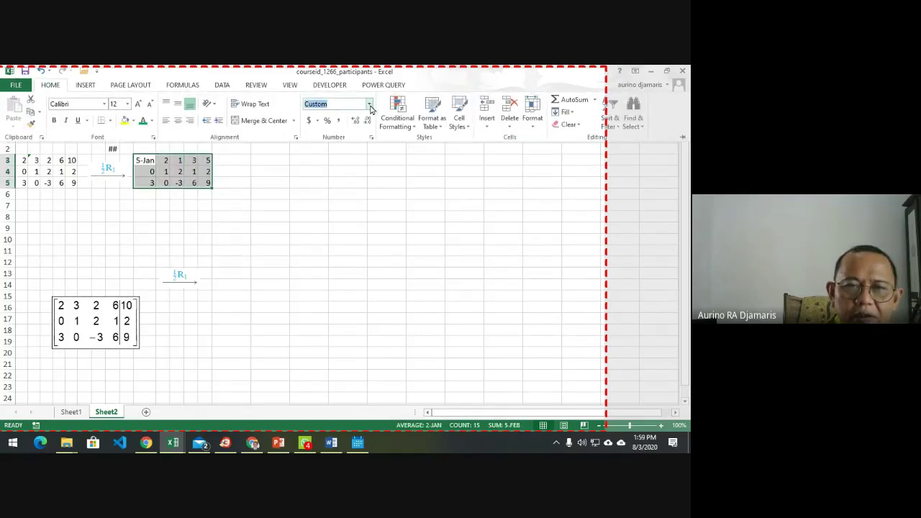
left_click(369, 105)
left_click(349, 124)
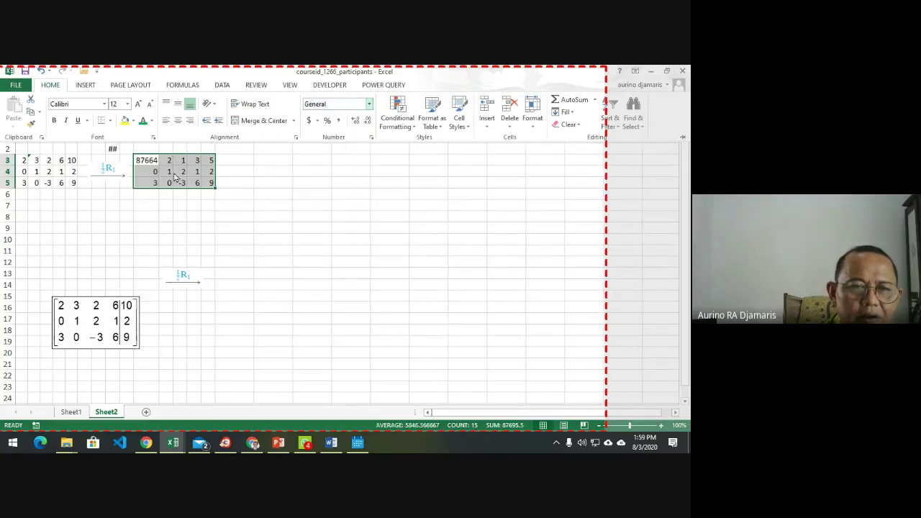
left_click(370, 104)
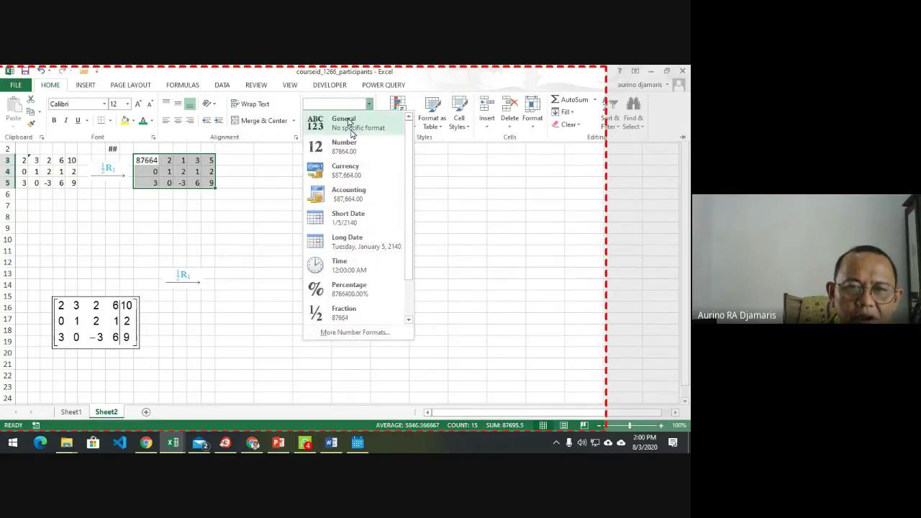
left_click(350, 124)
Set the number format of cell H2 to General.
left_click(114, 151)
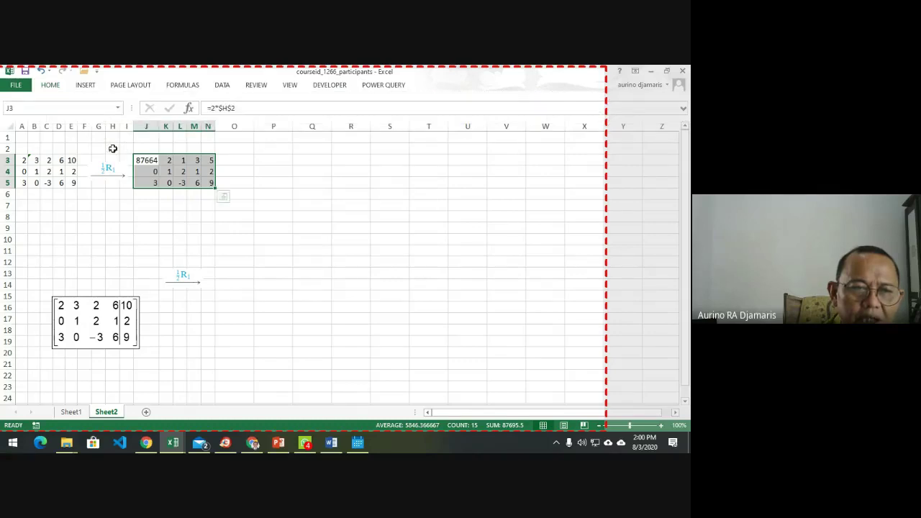
left_click(113, 148)
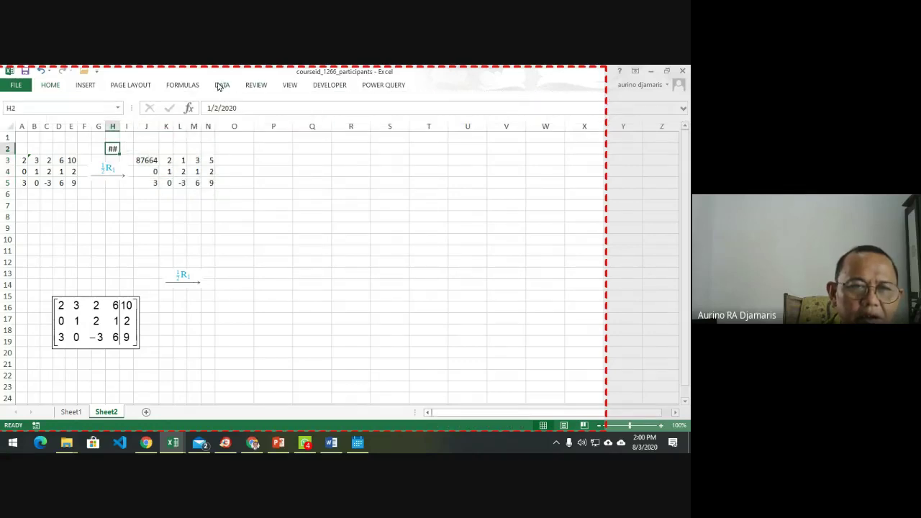
left_click(61, 85)
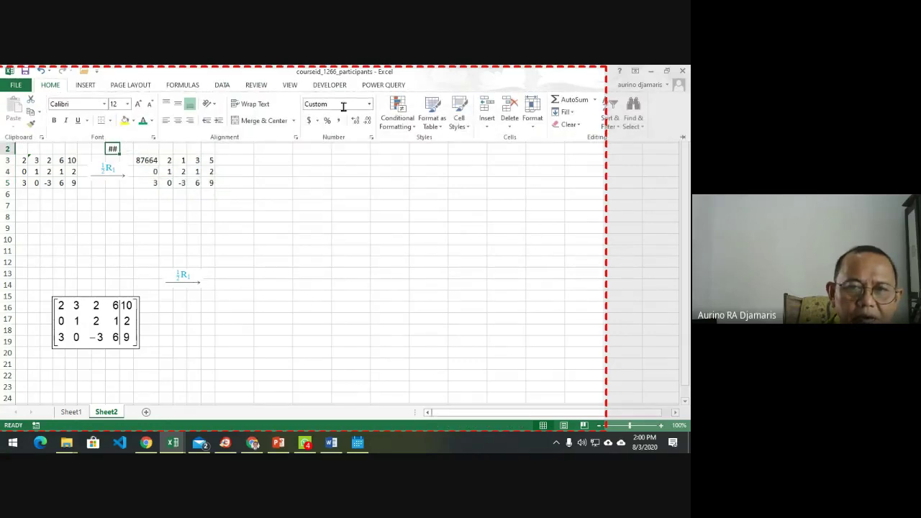
left_click(369, 104)
left_click(338, 121)
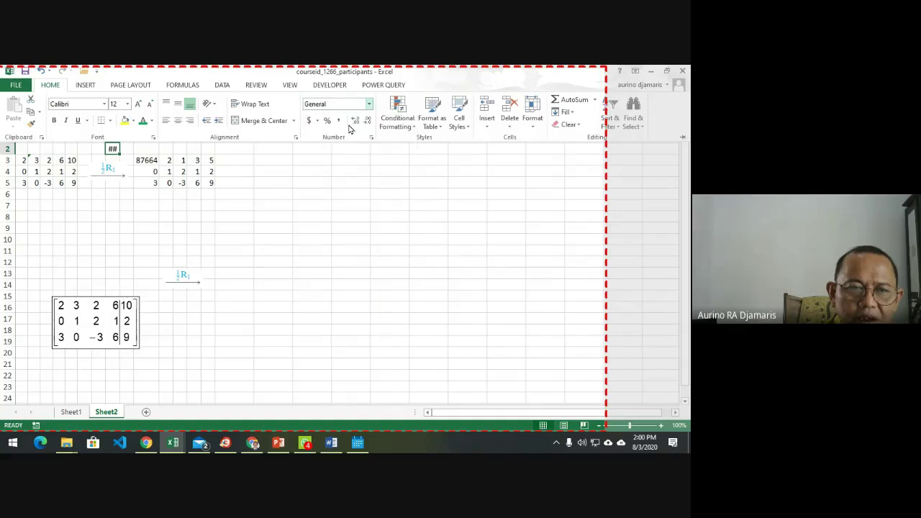
Enter the factor in cell H2 as =1/2 and widen column H to fit its decimal value.
left_click(113, 148)
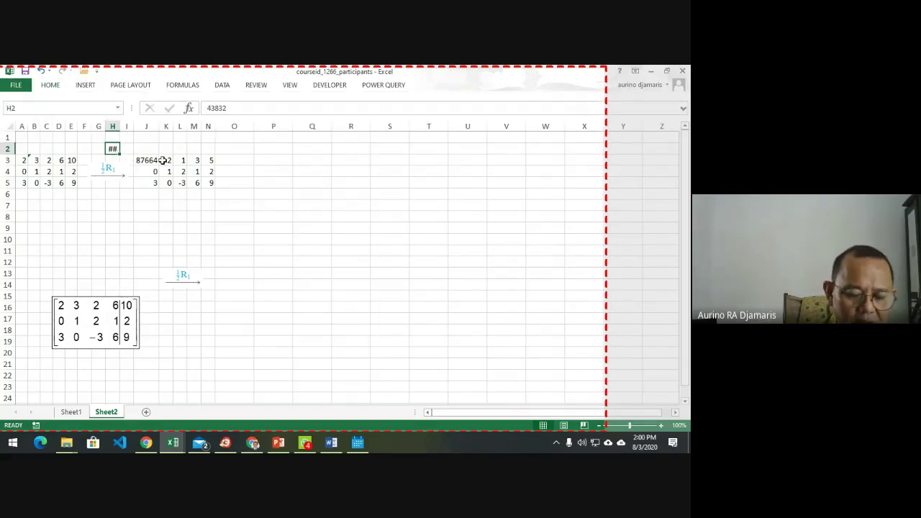
type("=1/2")
key("Return")
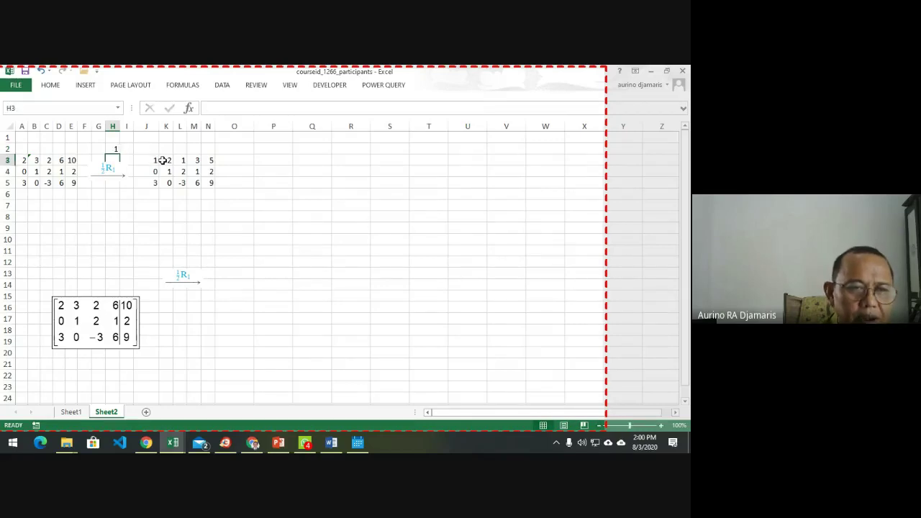
left_click(151, 160)
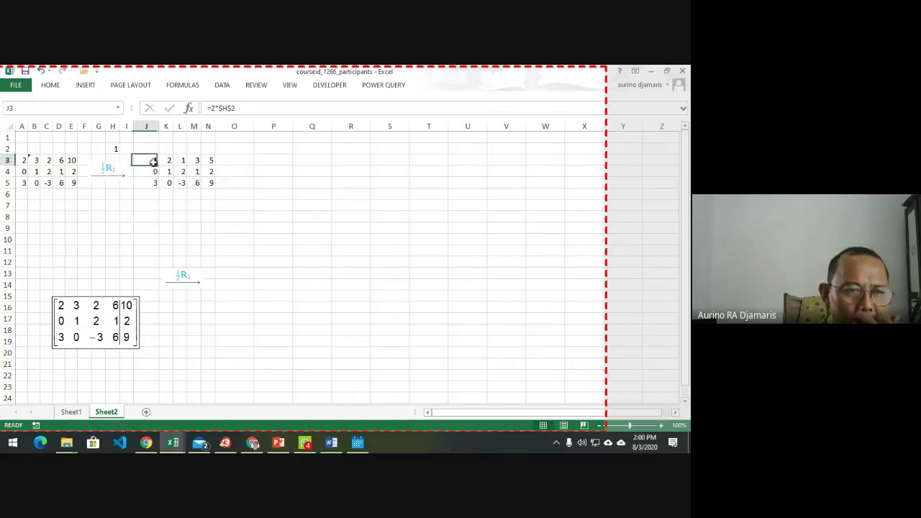
left_click(115, 151)
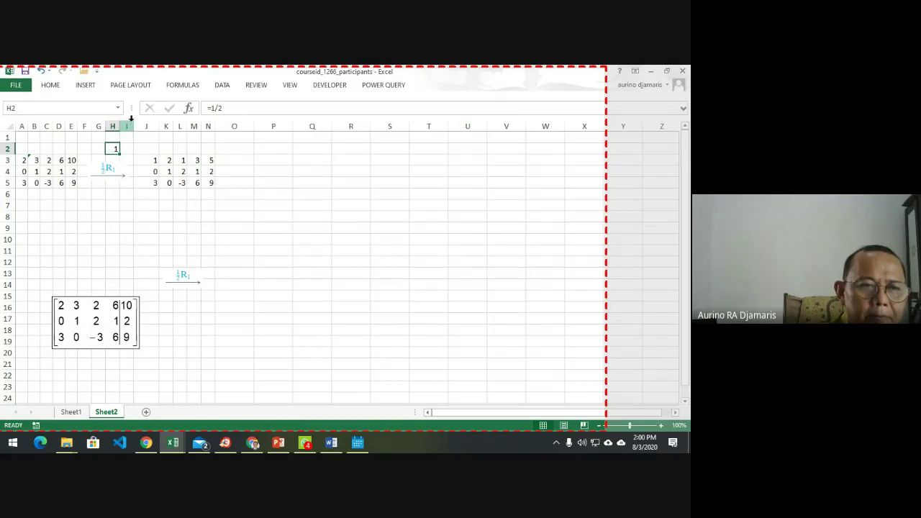
left_click_drag(119, 126, 132, 126)
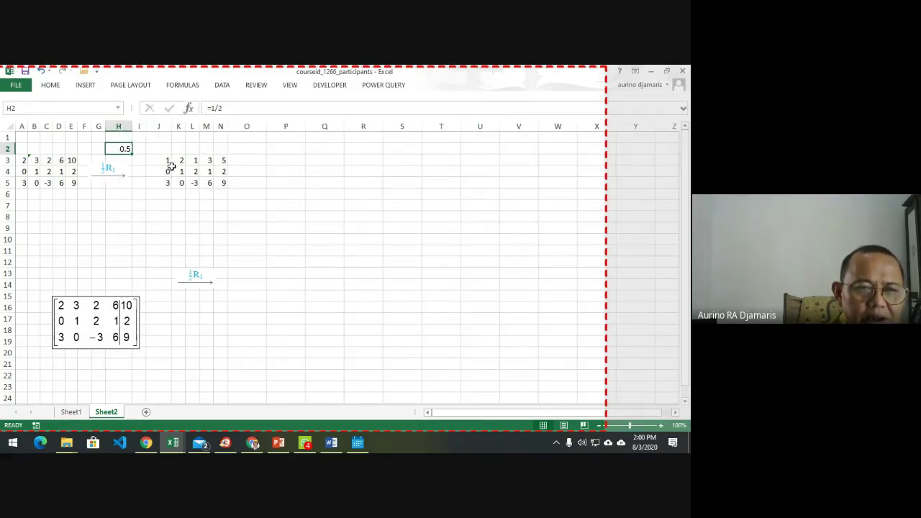
Copy the formula in J3 across to N3 and inspect the copied formula in K3.
left_click(164, 161)
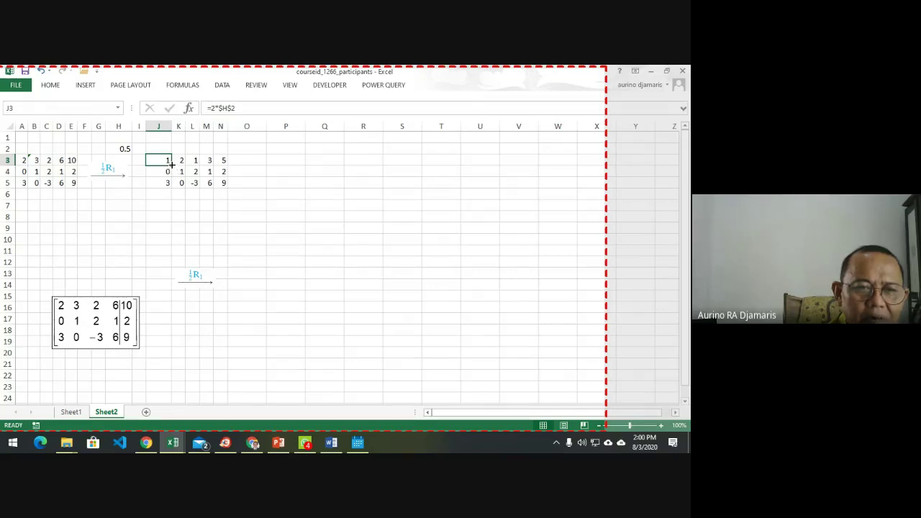
left_click_drag(171, 164, 225, 164)
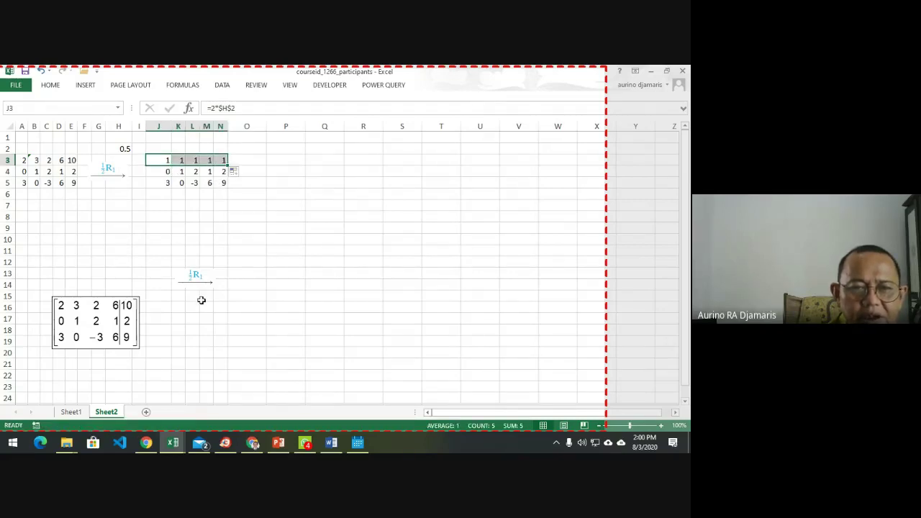
left_click(171, 162)
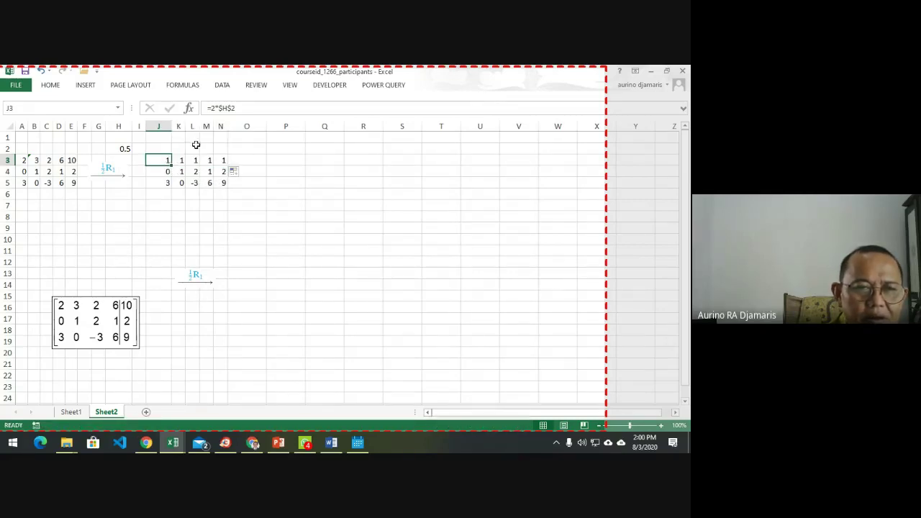
left_click(179, 162)
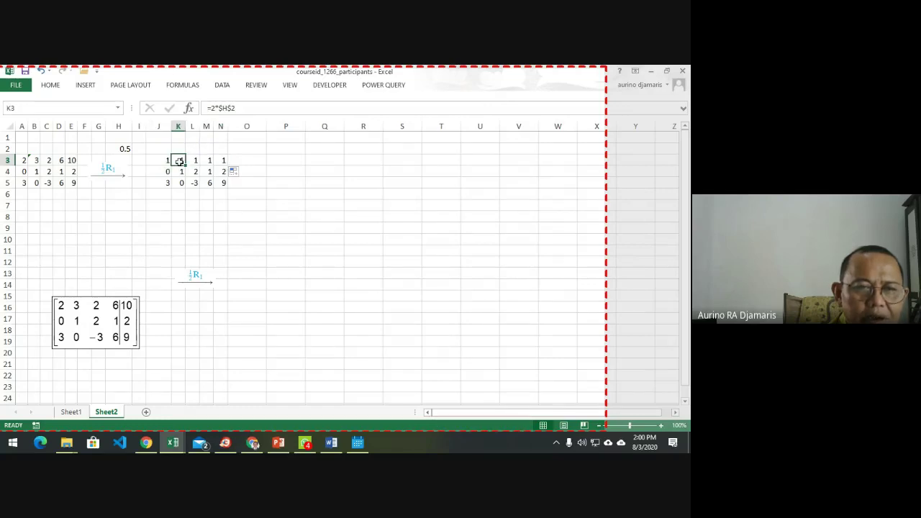
Change the formula in J3 to =A3*$H$2 so it refers to the original matrix entry.
left_click(160, 162)
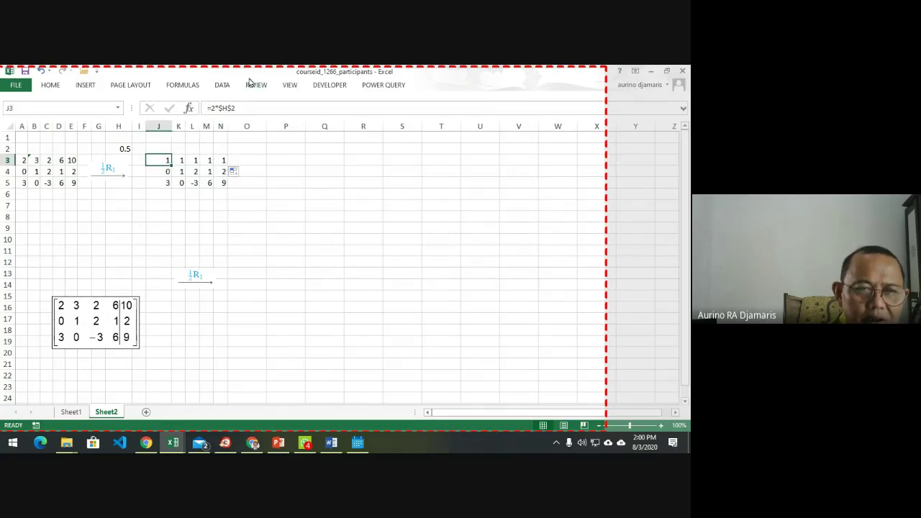
left_click(216, 108)
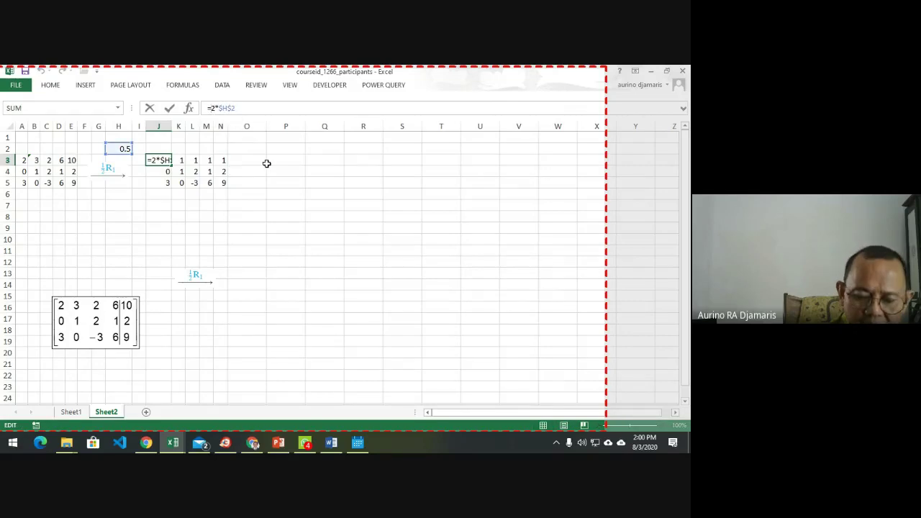
key("BackSpace")
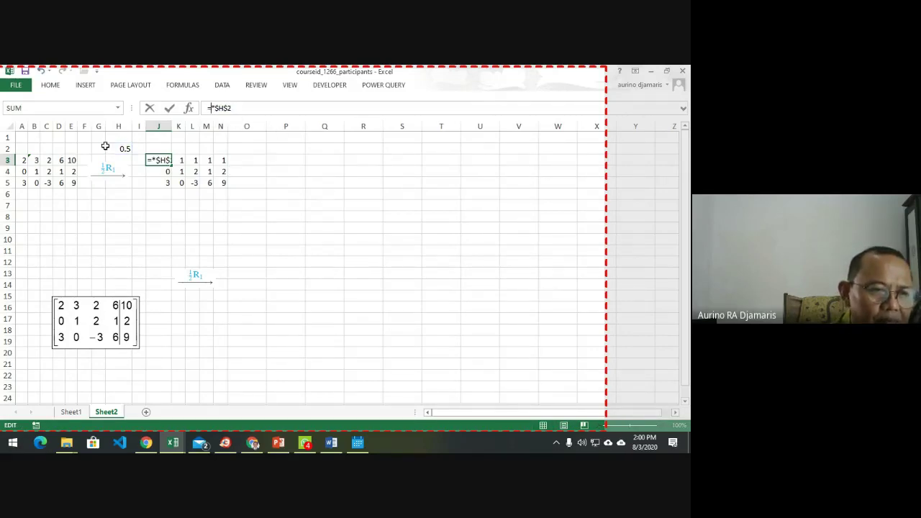
left_click(25, 161)
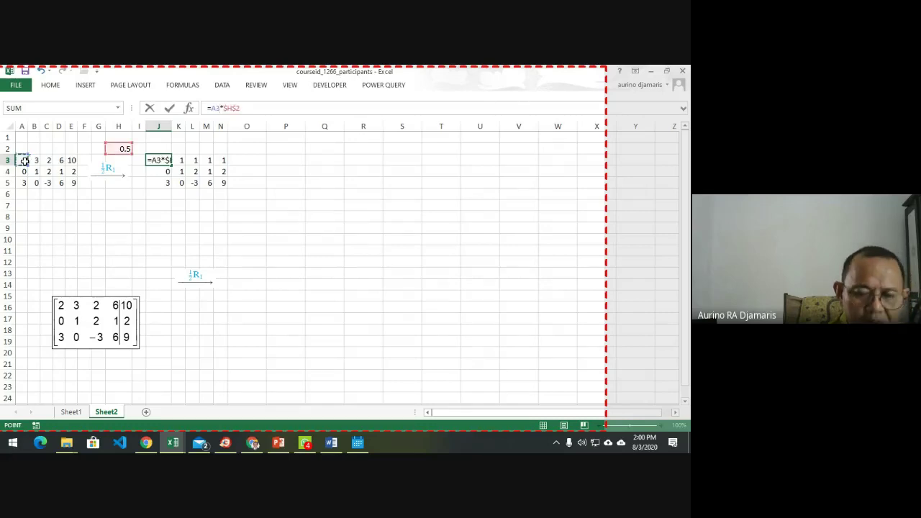
key("Return")
Enter =A4 in J4 to carry over the first entry of the original second row.
type("=")
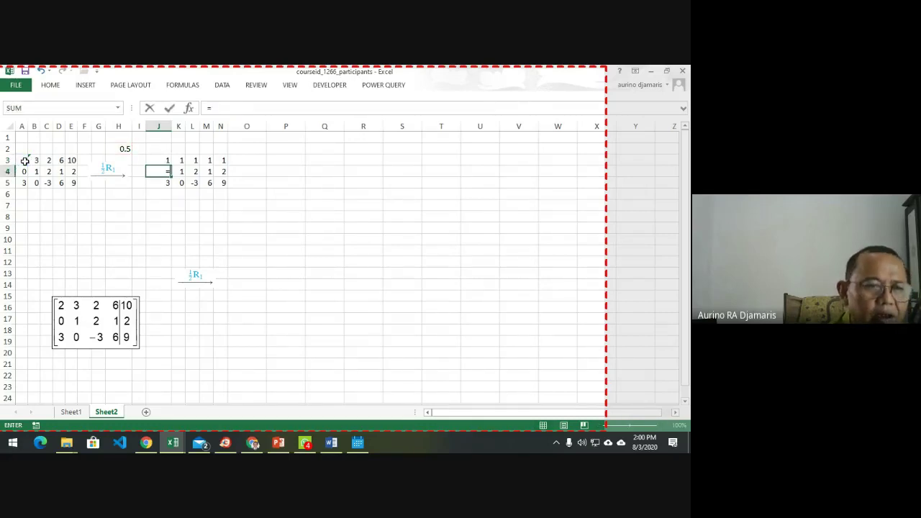
key("Left")
key("Left")
key("Left")
key("Left")
key("Left")
key("Left")
key("Left")
key("Left")
key("Left")
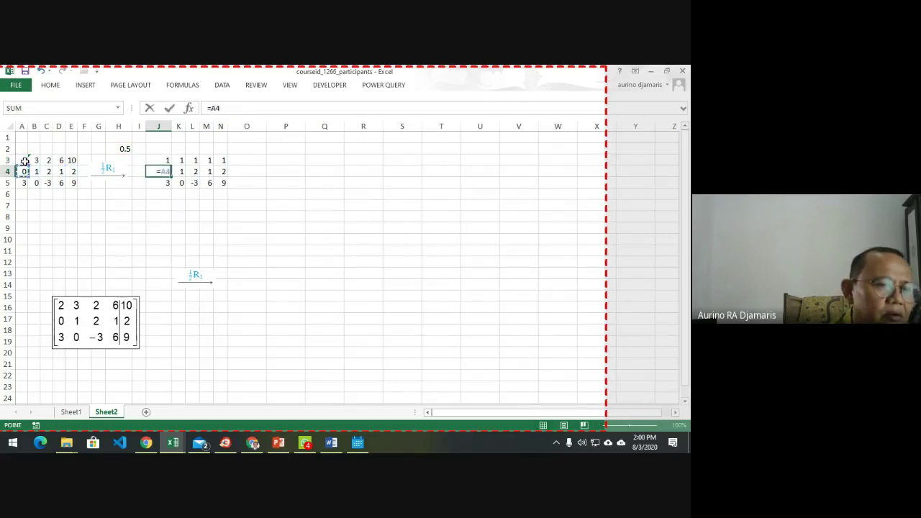
key("Return")
Enter =A5 in J5 to carry over the first entry of the original third row.
type("=")
key("Left")
key("Left")
key("Left")
key("Left")
key("Left")
key("Left")
key("Left")
key("Left")
key("Left")
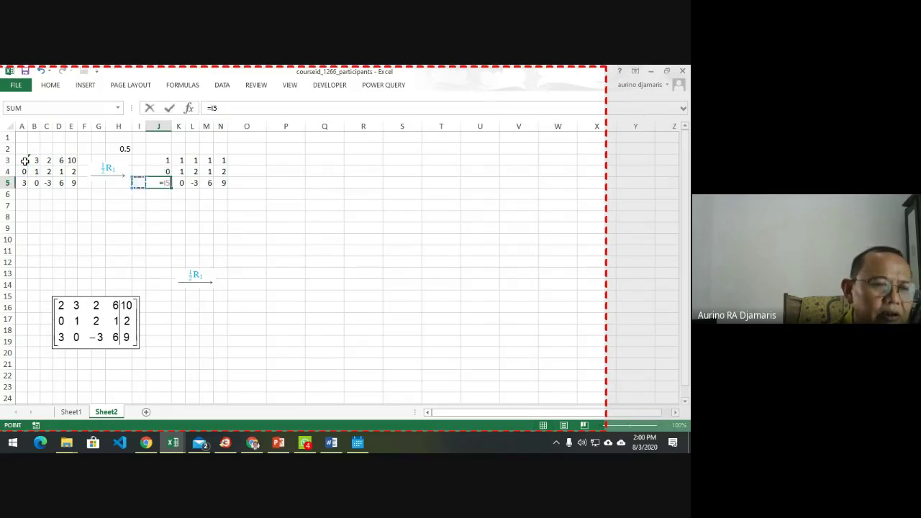
key("Return")
key("Up")
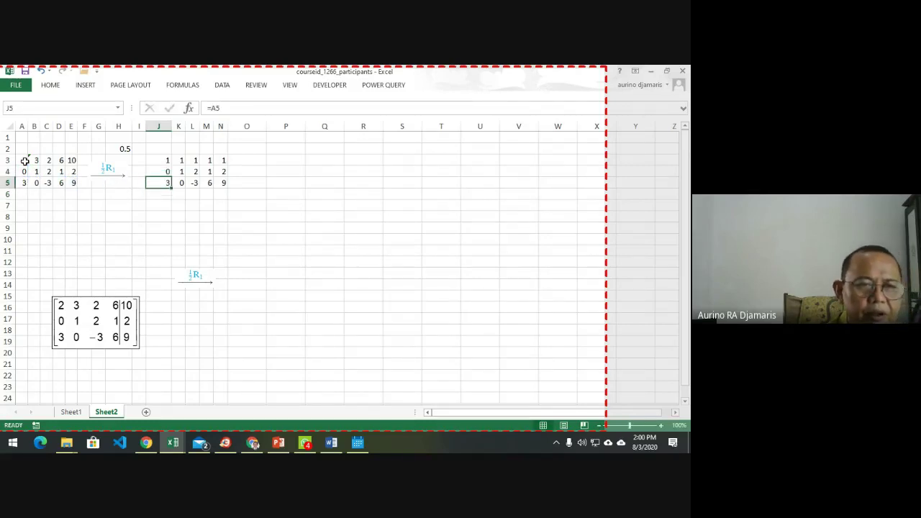
Fill the formulas in J3:J5 across to column N to complete the result matrix.
left_click(158, 171)
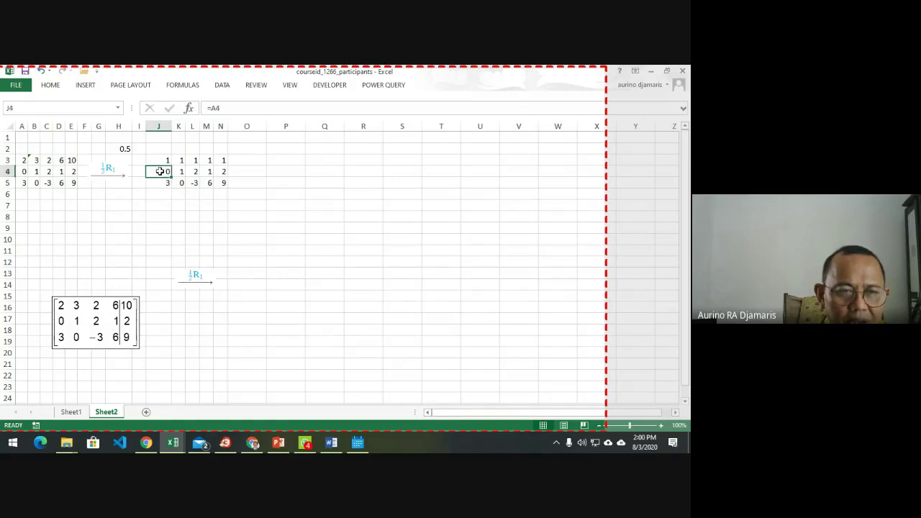
left_click_drag(171, 188, 229, 188)
left_click(163, 160)
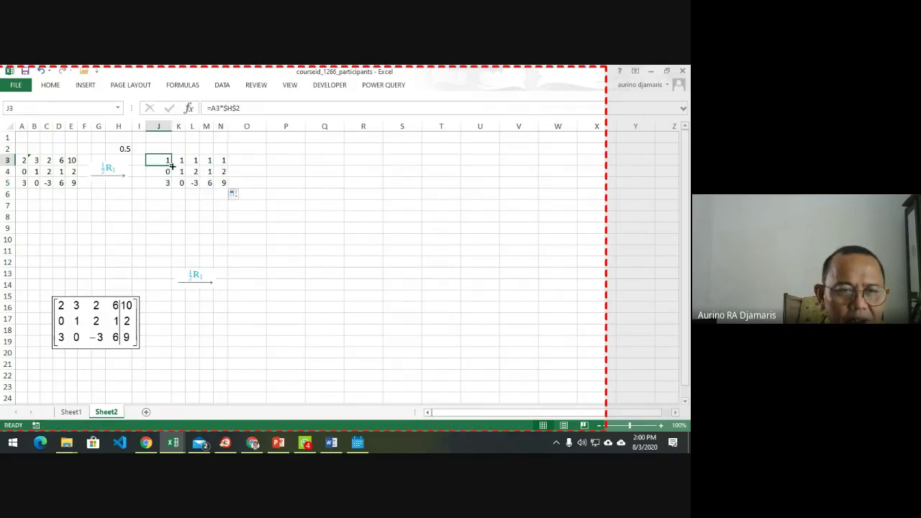
left_click_drag(171, 165, 224, 161)
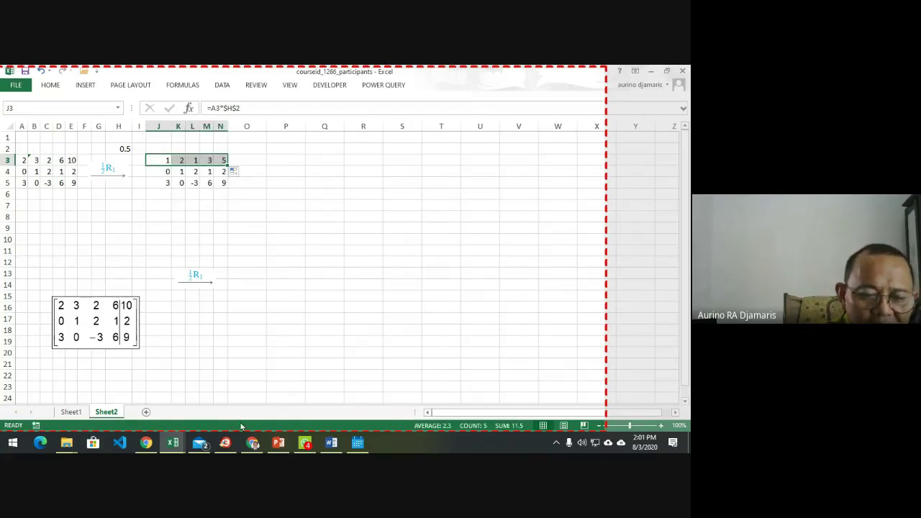
Switch to the PowerPoint presentation and copy the four row-operation pictures after the 1/2 R1 arrow on slide 22.
left_click(278, 442)
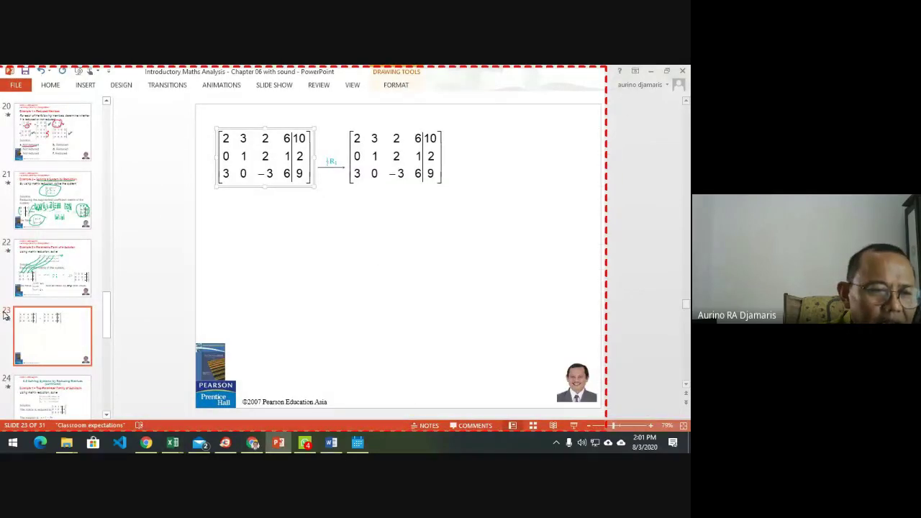
left_click(16, 290)
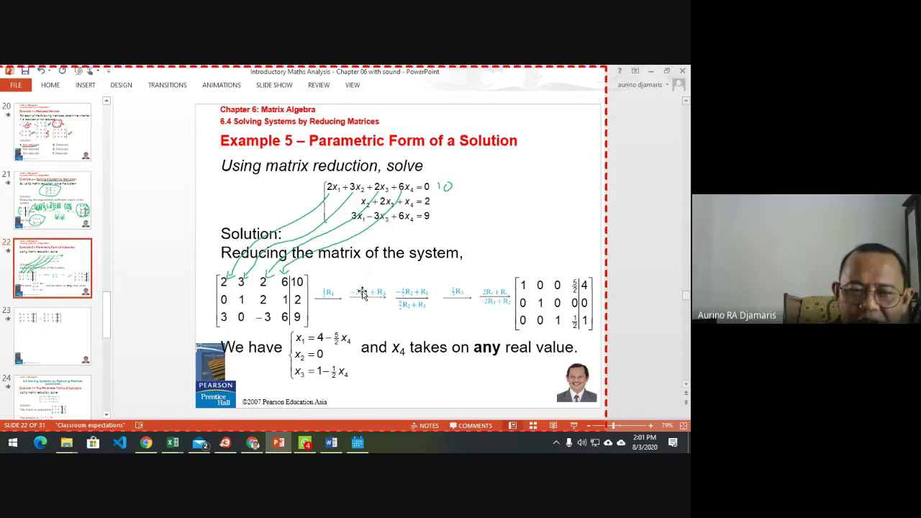
left_click(362, 294)
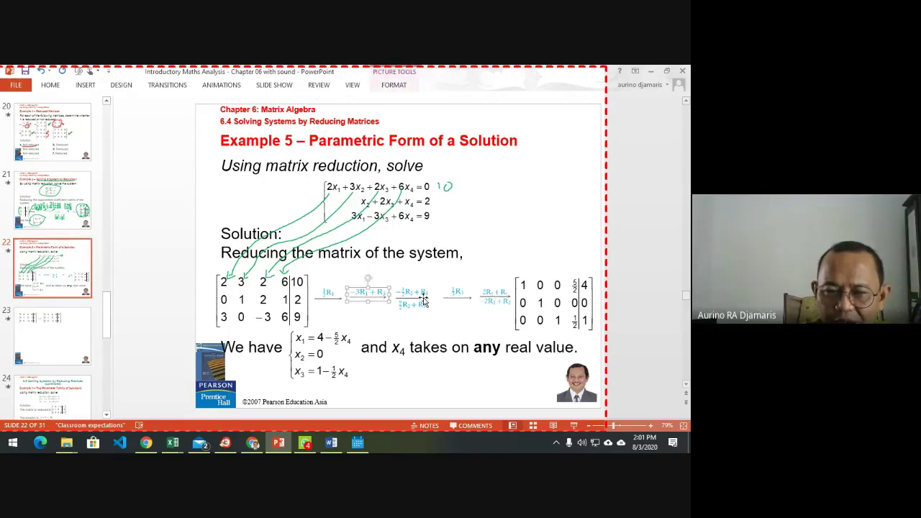
left_click(423, 300, "shift")
left_click(469, 298, "shift")
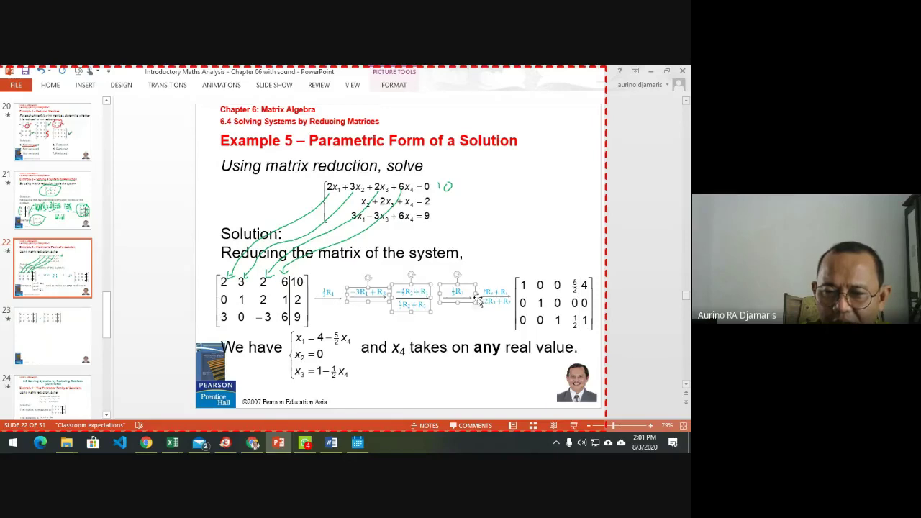
left_click(492, 301, "shift")
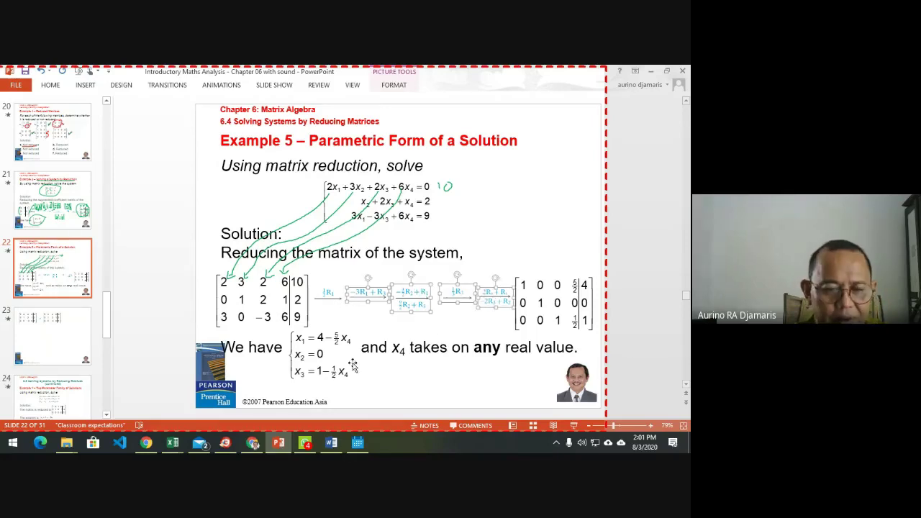
Switch back to the courseid_1266_participants Excel workbook and paste the four row-operation pictures below the matrices.
left_click(176, 445)
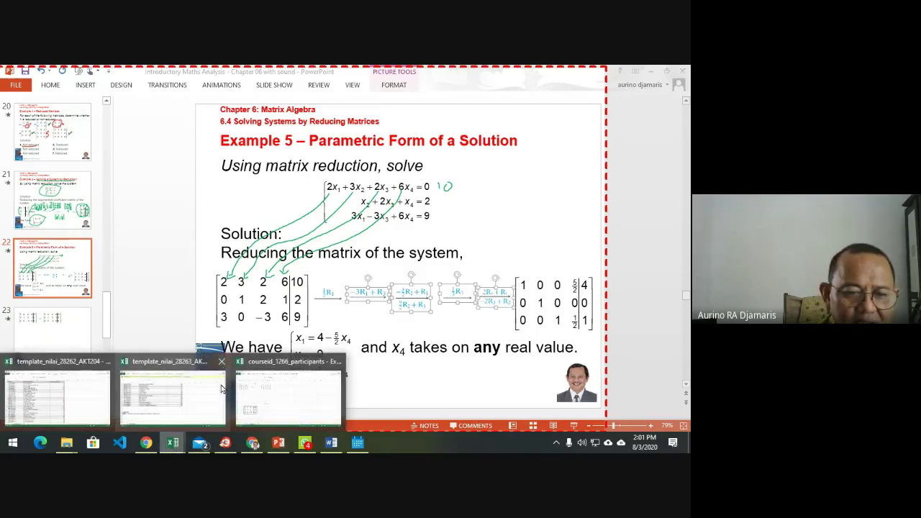
left_click(267, 401)
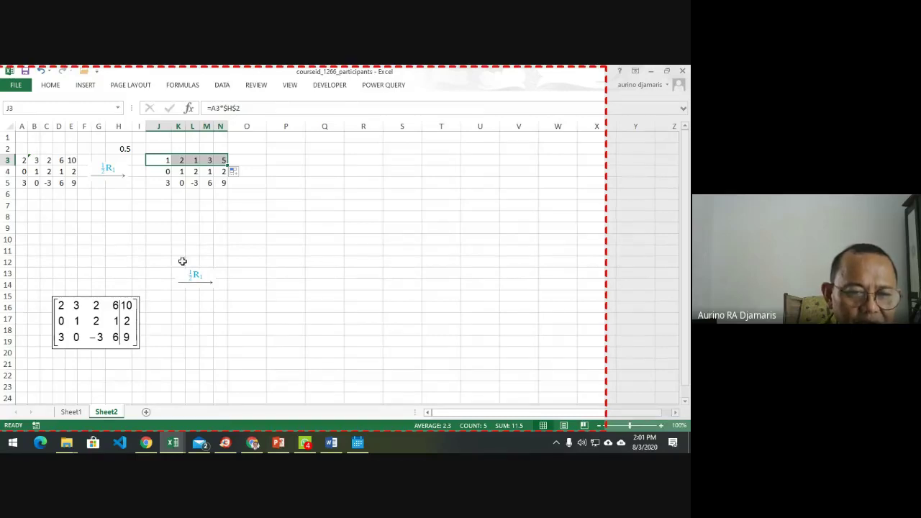
left_click(180, 262)
key("ctrl+v")
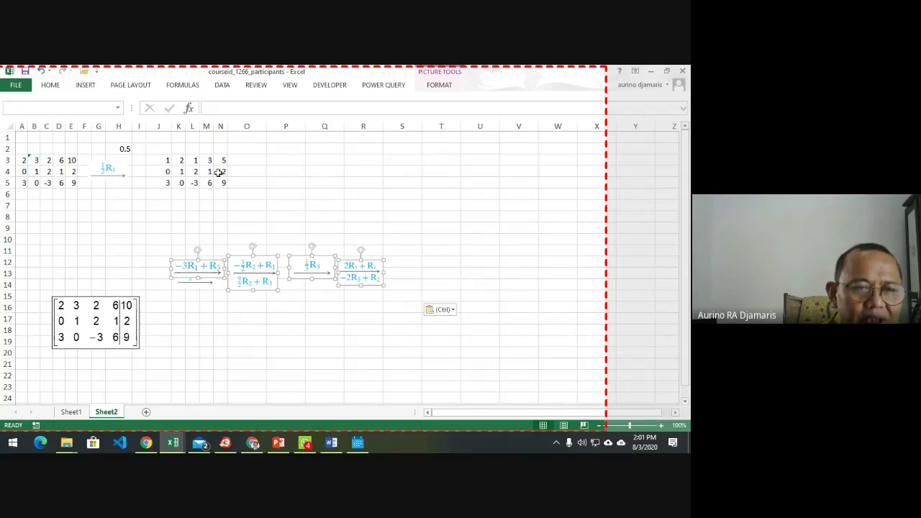
Enter the factor for the second row operation in cell O2 as =-3.
left_click(257, 149)
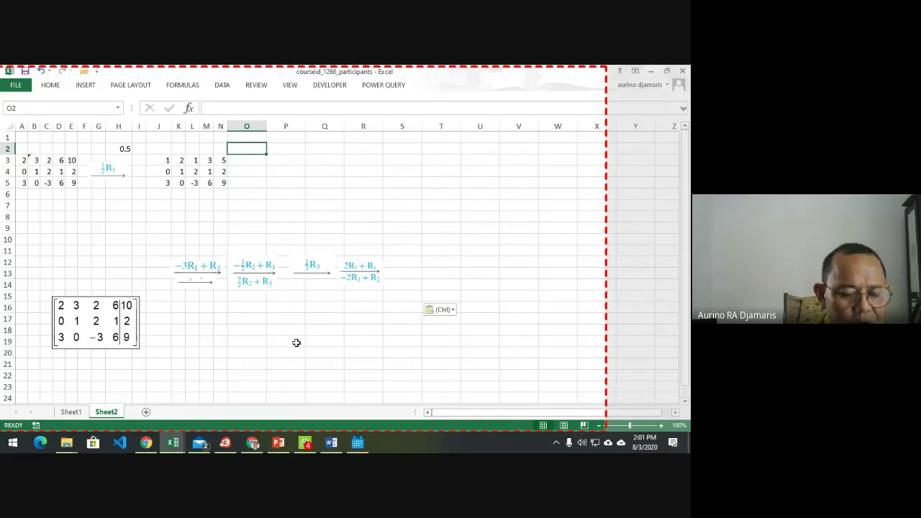
key("F2")
type("3")
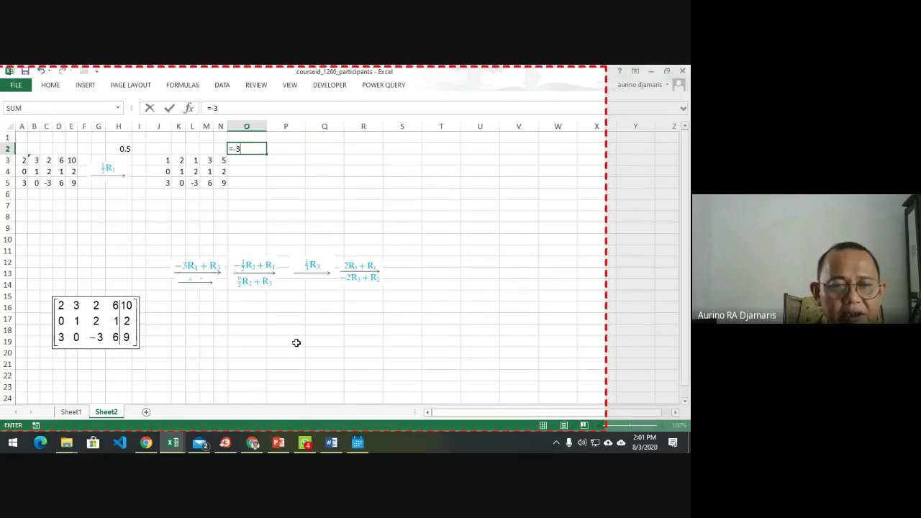
key("Return")
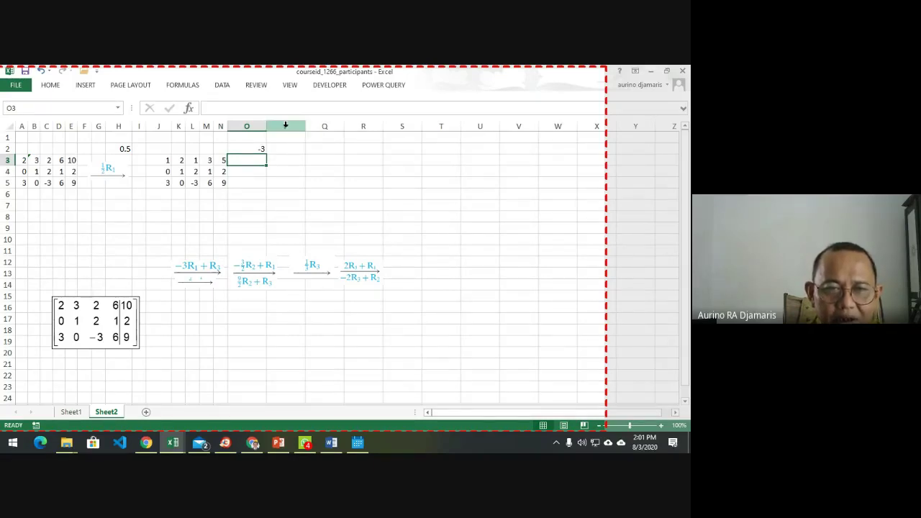
Narrow columns P through V together to a compact width for the next matrix.
left_click_drag(287, 119, 494, 142)
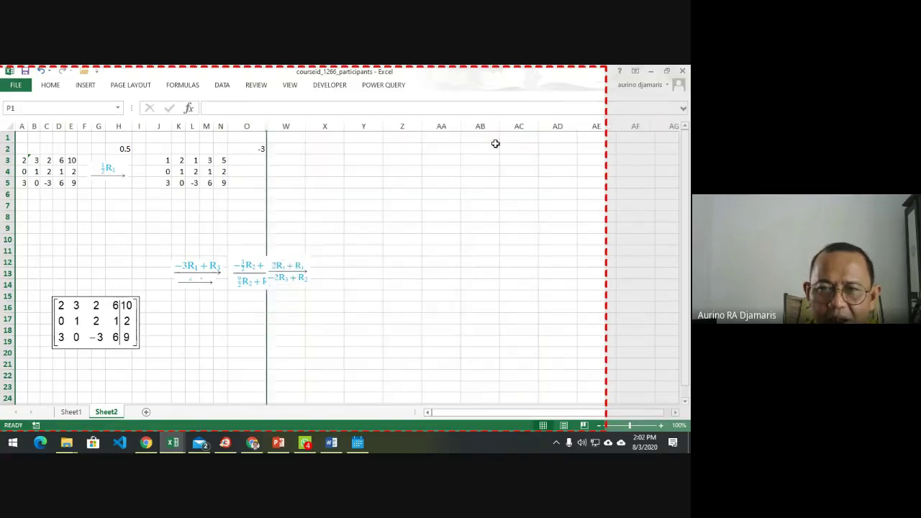
left_click(483, 149)
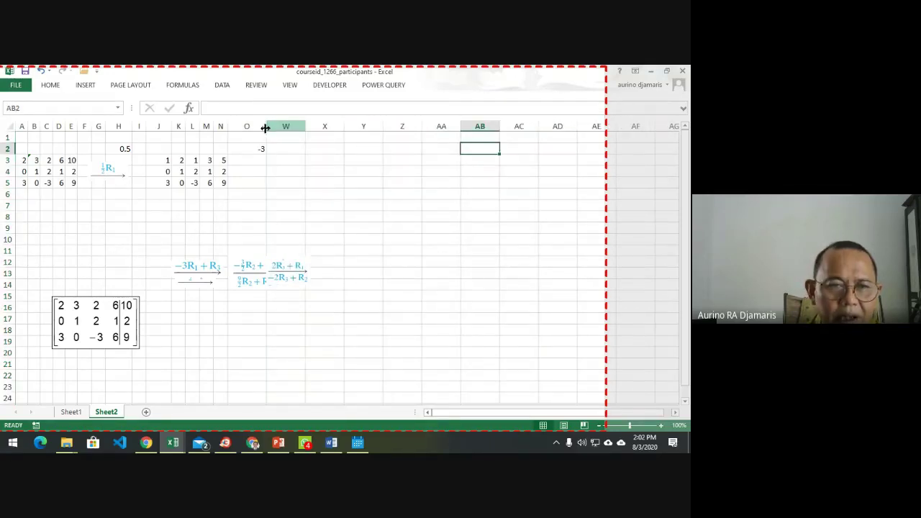
left_click(41, 72)
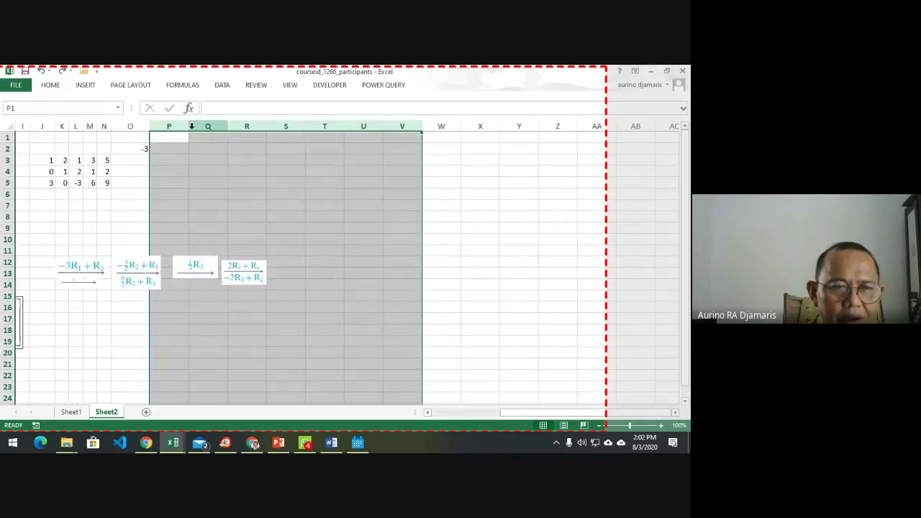
left_click_drag(189, 121, 162, 134)
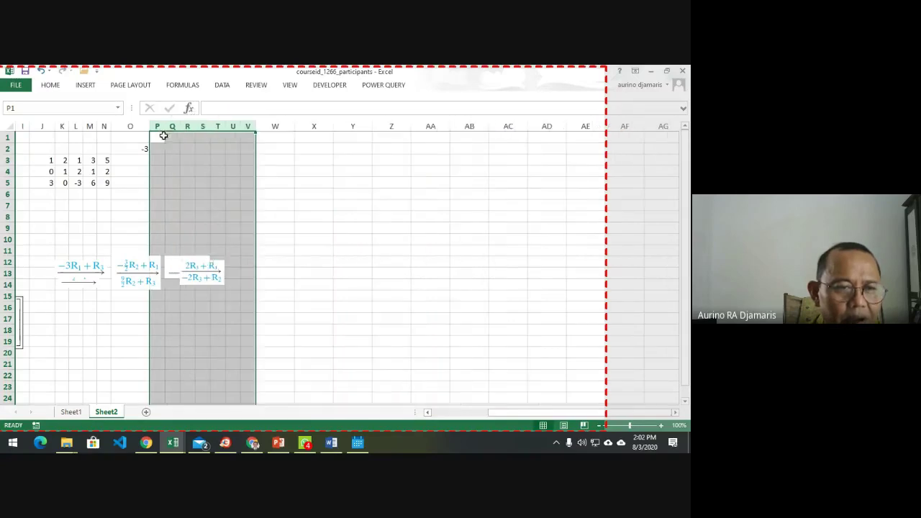
left_click(428, 412)
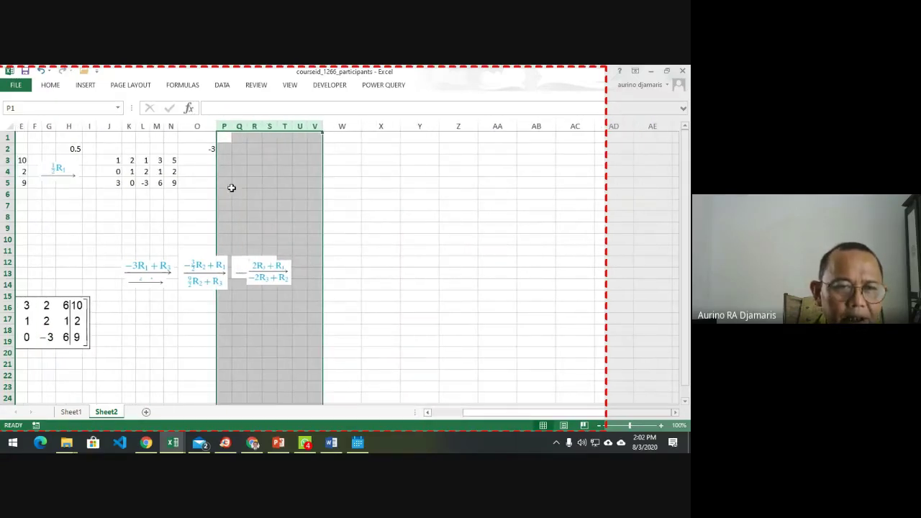
Enter the formula =$O$2*J5 in P3, with an absolute reference to the factor cell.
left_click(223, 159)
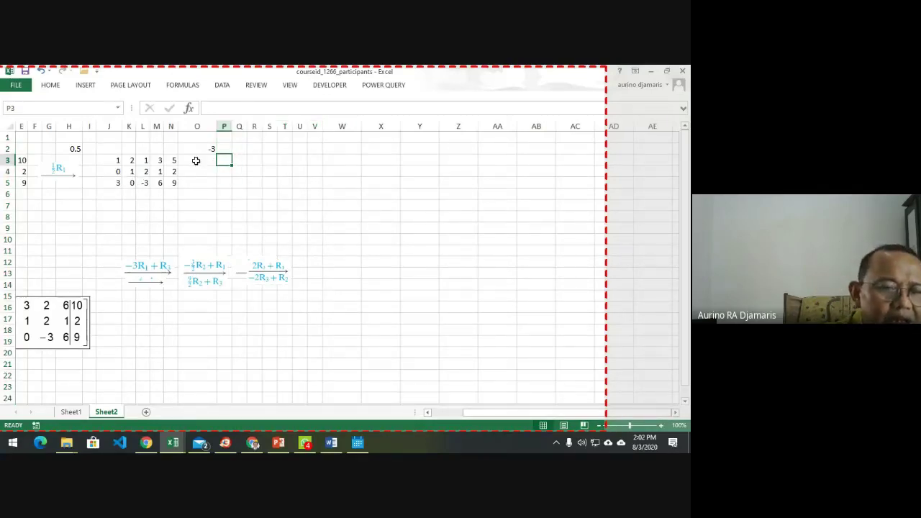
left_click(116, 173)
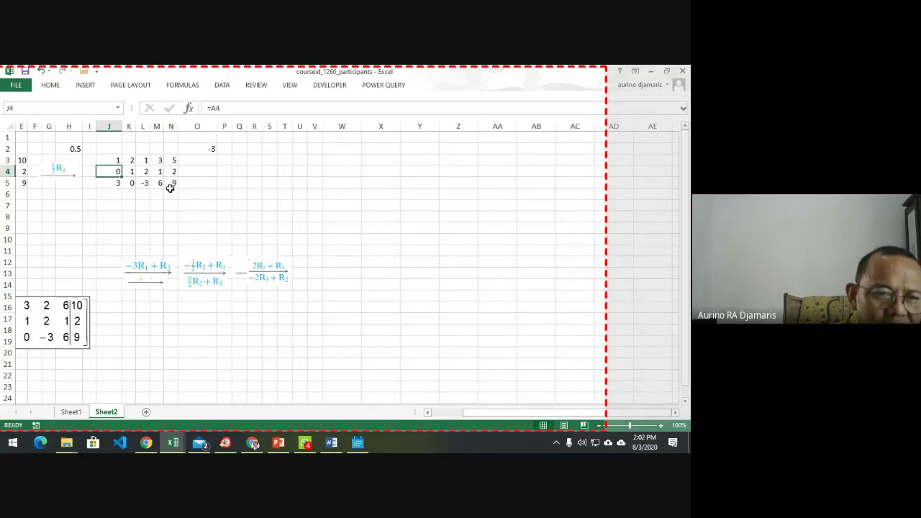
left_click(223, 159)
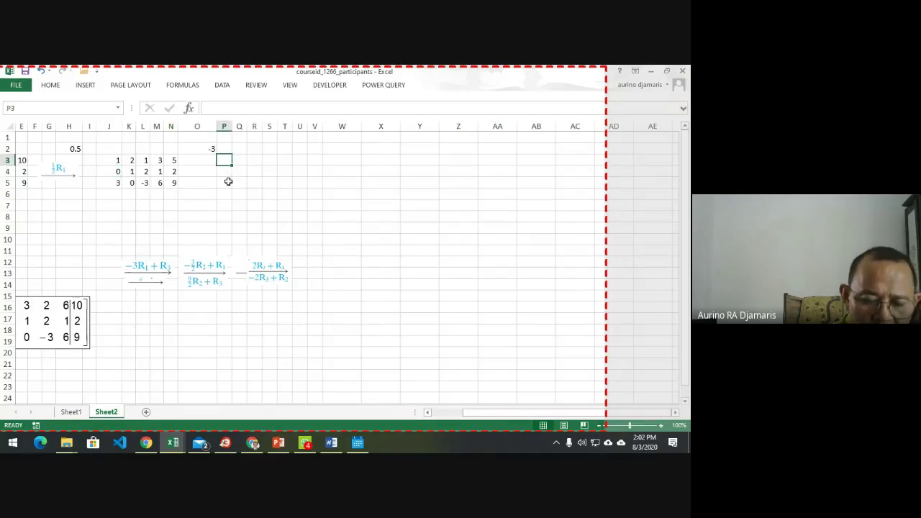
type("=")
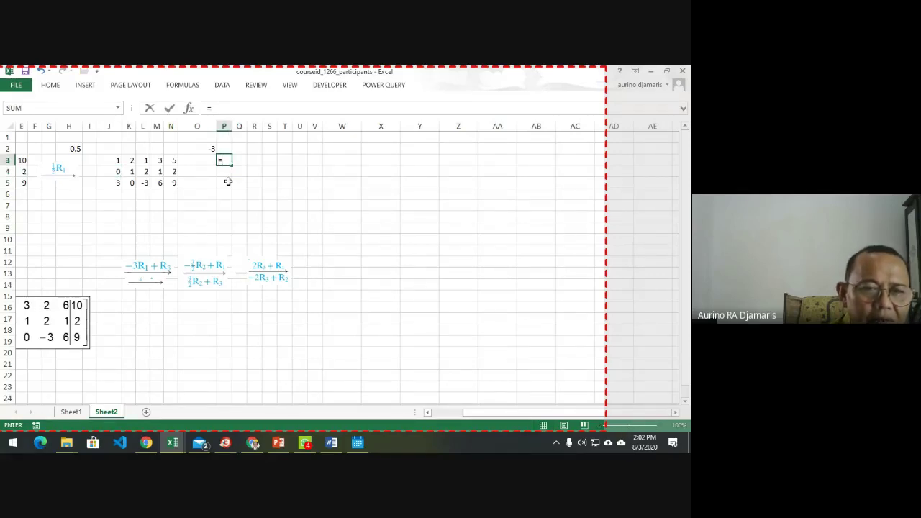
key("Up")
key("Left")
key("F4")
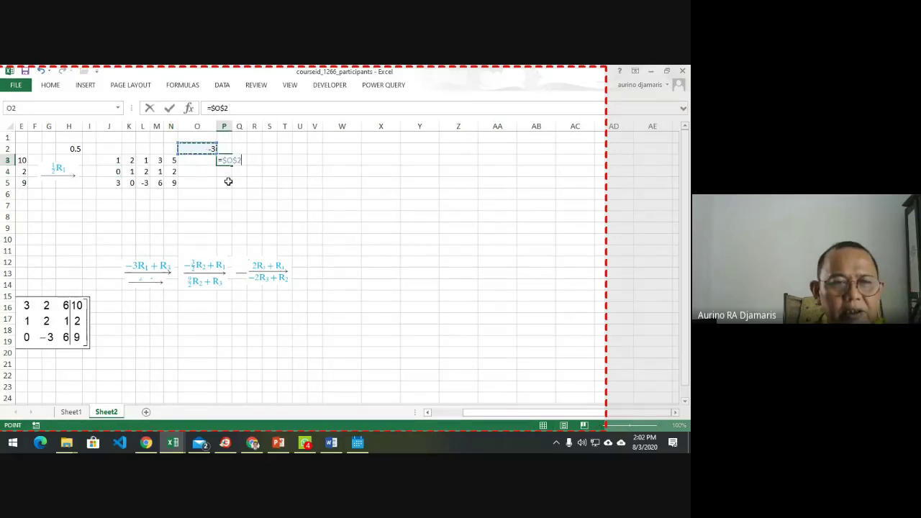
type("*")
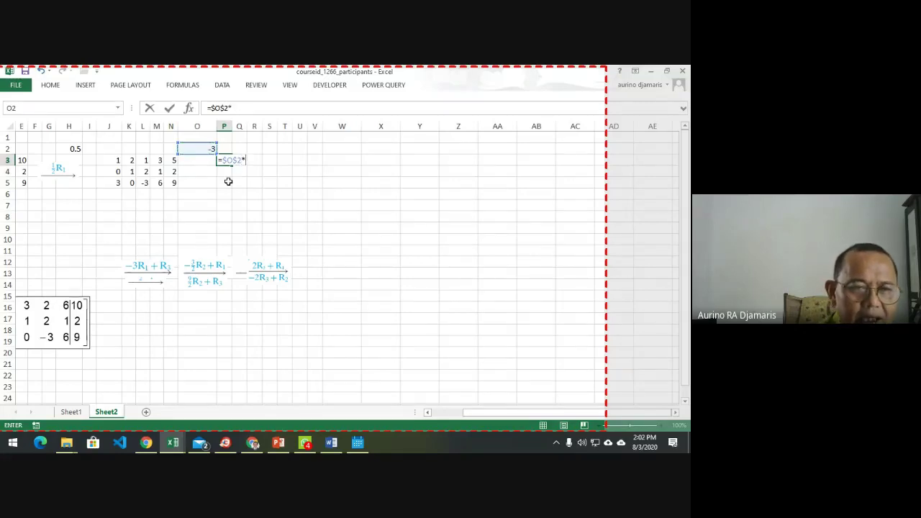
left_click(115, 181)
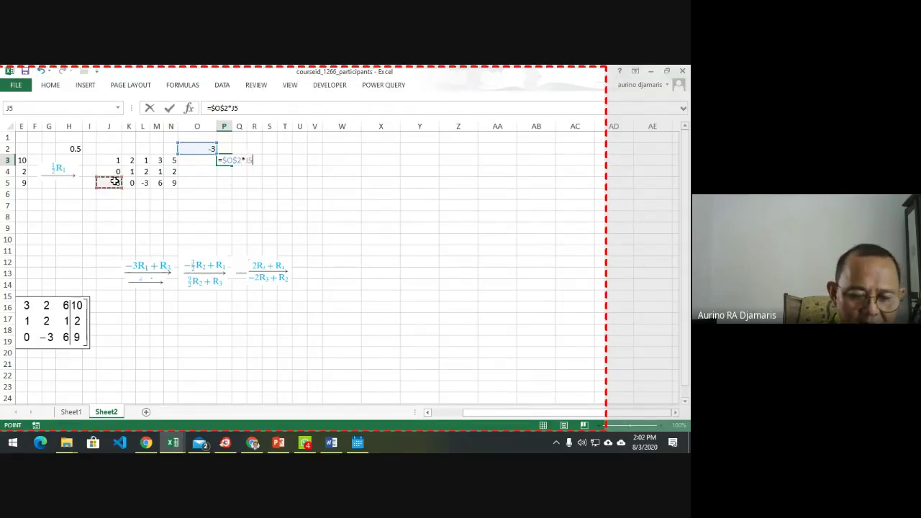
key("Return")
key("Up")
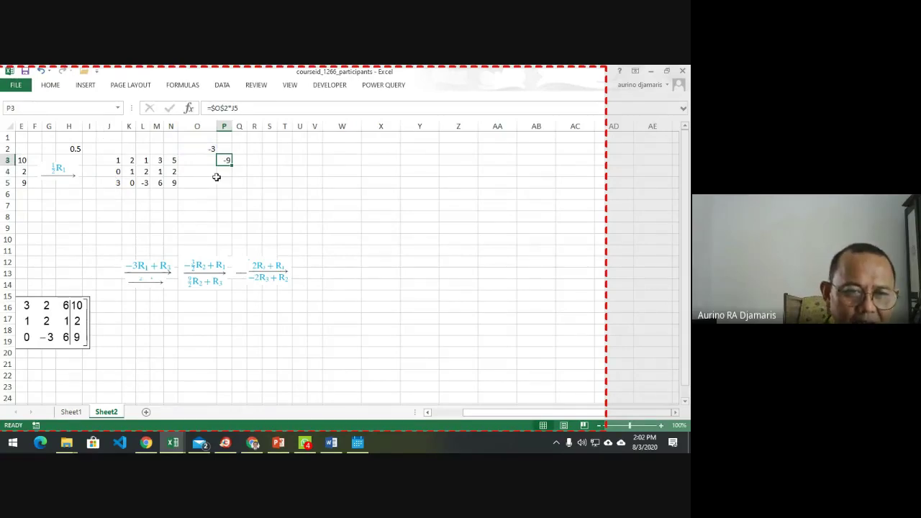
Move the factor formula from P3 down to P5, and enter the reference =J3 in P3.
left_click_drag(225, 166, 224, 183)
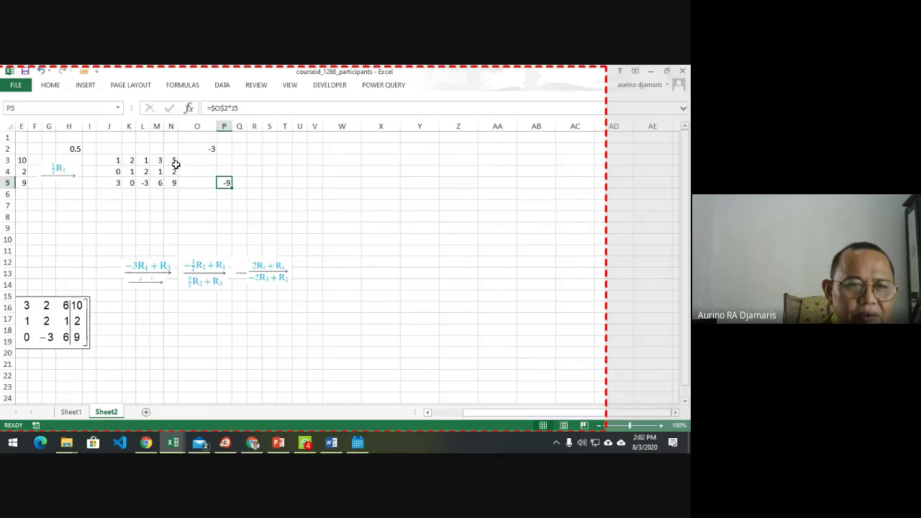
left_click(225, 159)
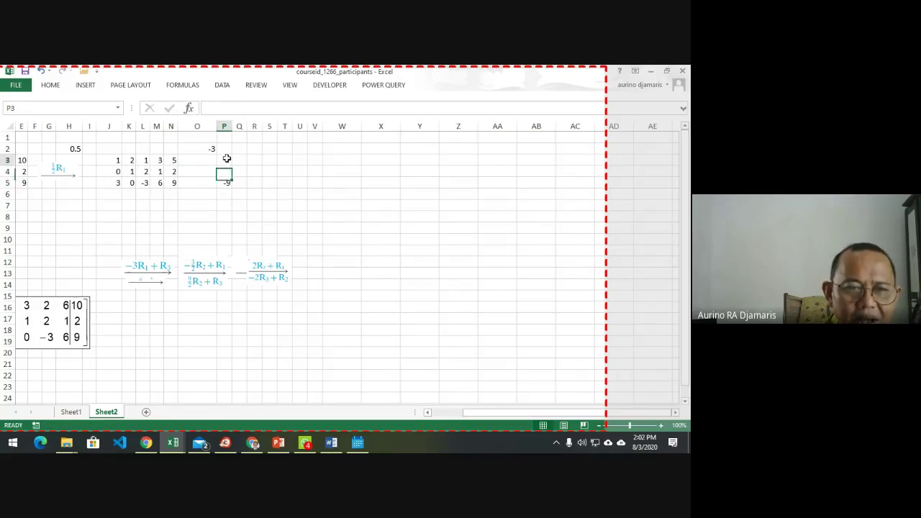
type("=")
key("Left")
key("Left")
key("Left")
key("Left")
key("Left")
key("Left")
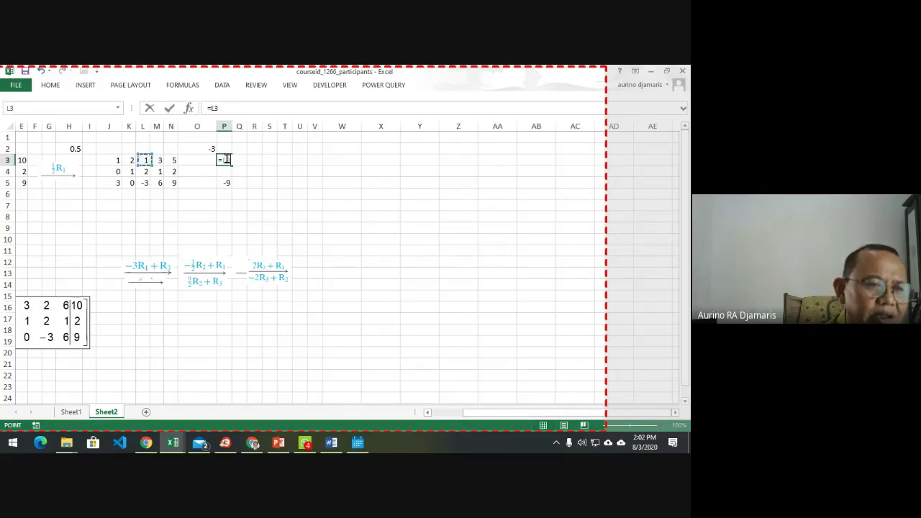
key("Return")
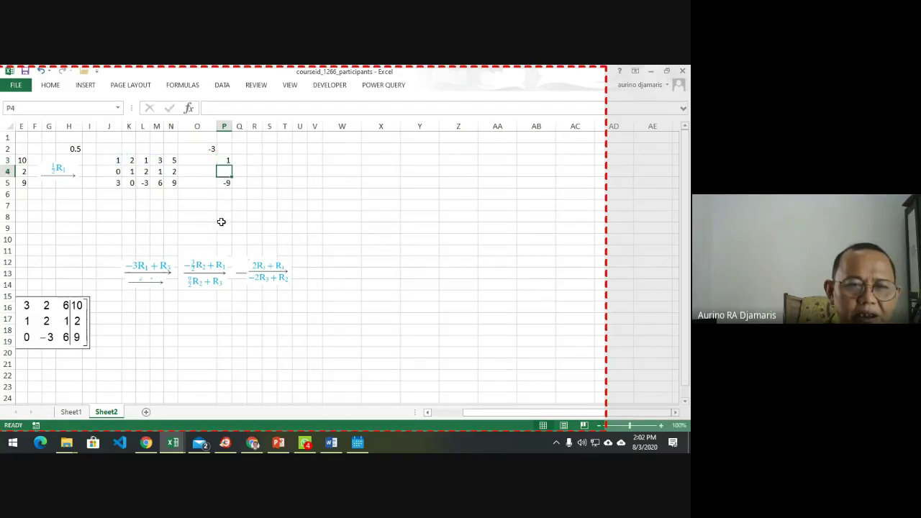
Fill the P3 reference across and down through T4 to carry over the first two matrix rows.
left_click(227, 161)
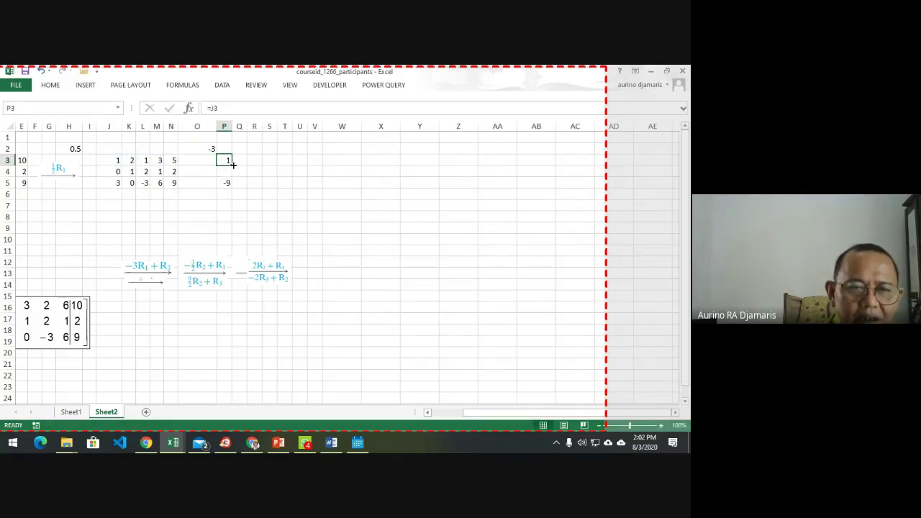
left_click_drag(233, 165, 291, 178)
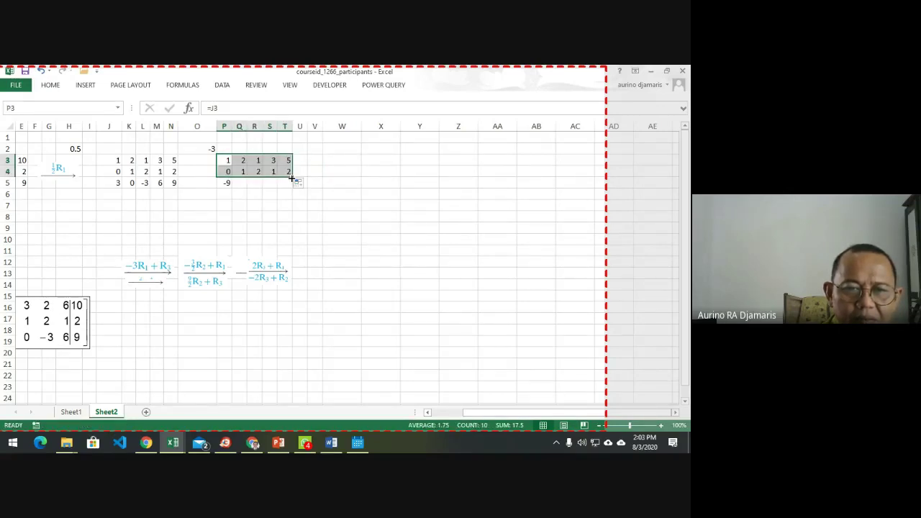
Fill the formula =$O$2*J5 from P5 across to T5.
left_click(245, 185)
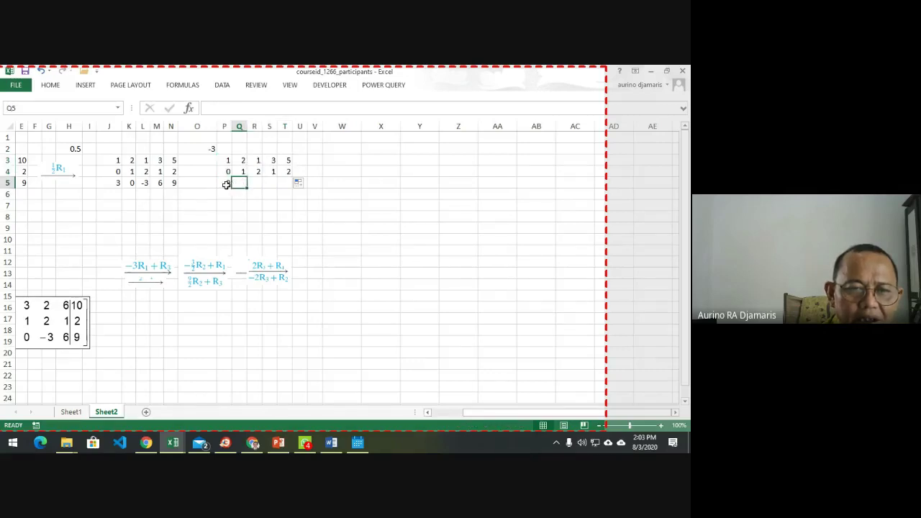
left_click(226, 185)
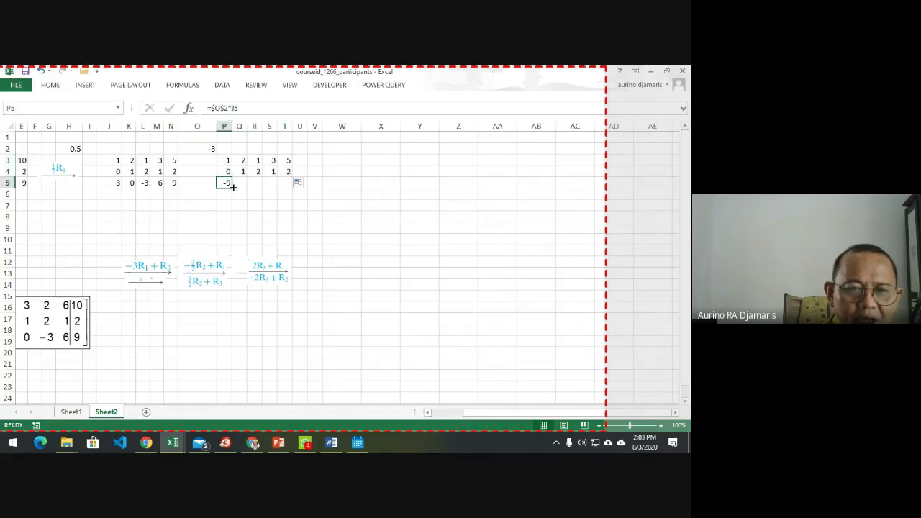
left_click_drag(233, 187, 292, 186)
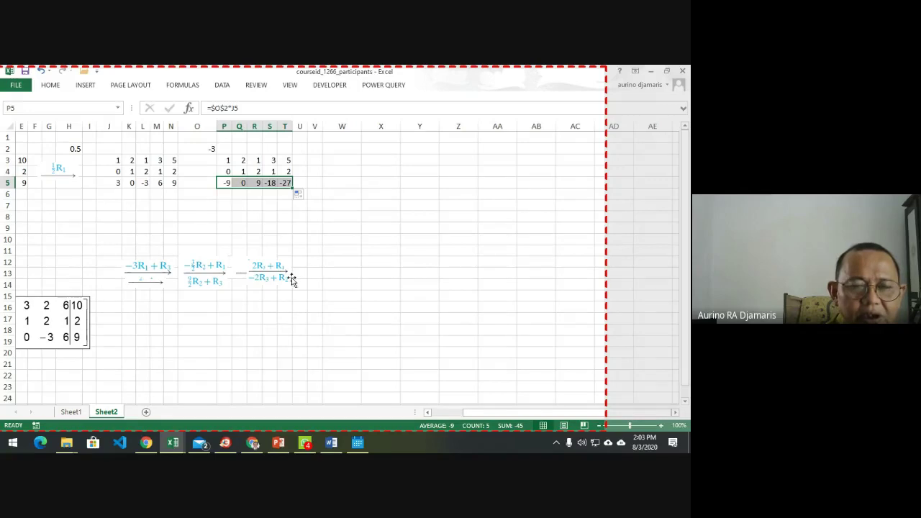
Change the P5 formula to =$O$2*P3+J5 and fill it across to T5 for the new third row.
left_click(226, 182)
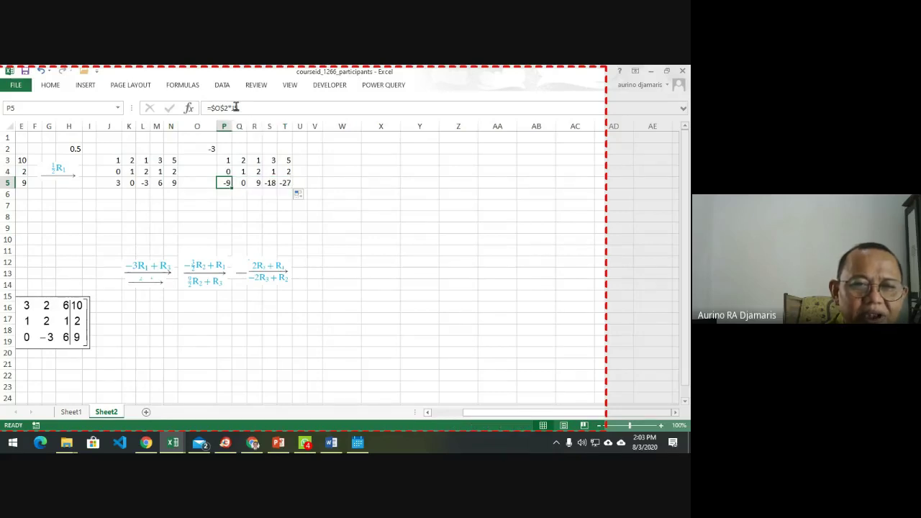
left_click(236, 107)
key("BackSpace")
key("BackSpace")
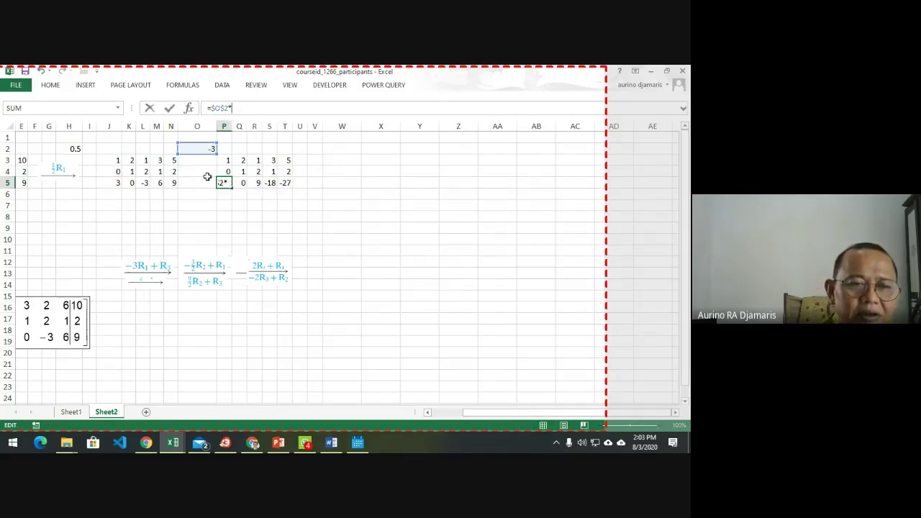
left_click(226, 159)
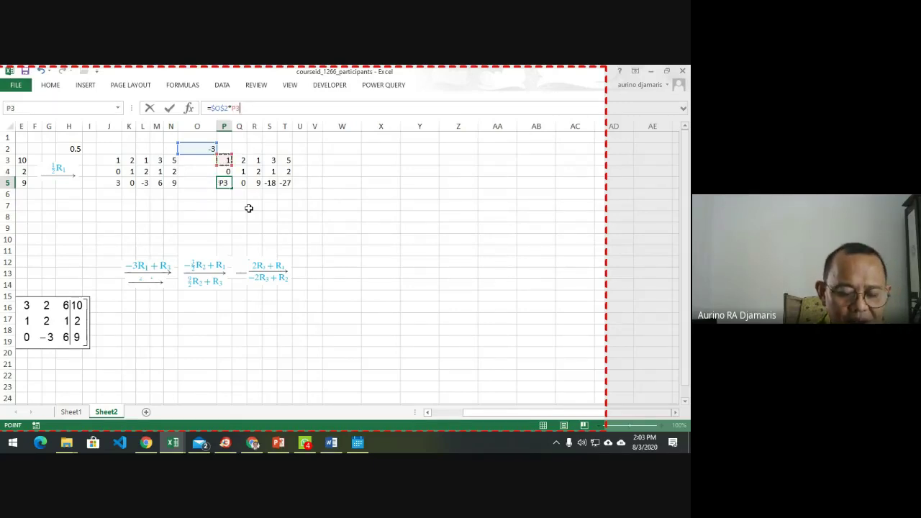
type("+")
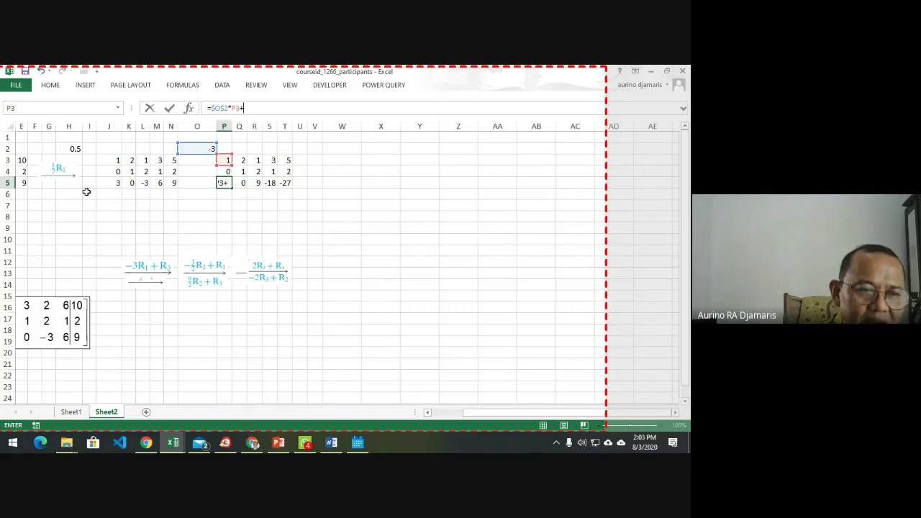
left_click(108, 183)
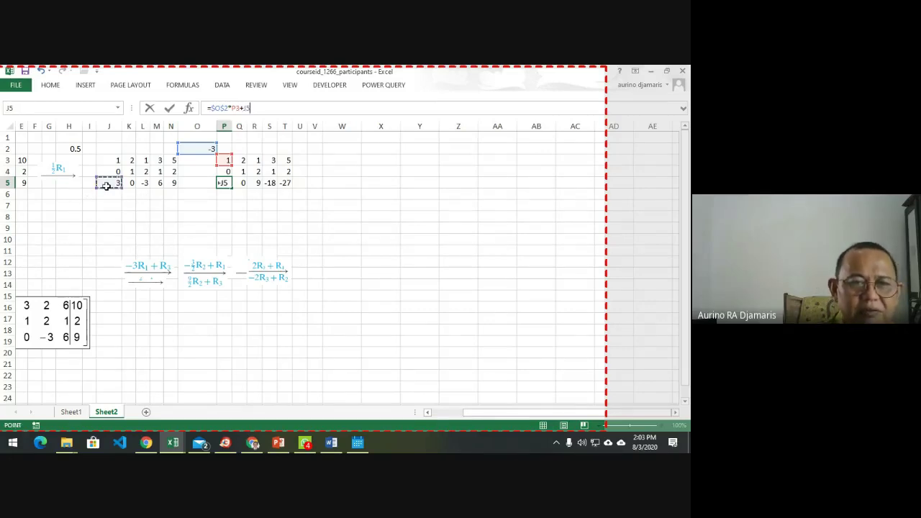
key("Return")
key("Up")
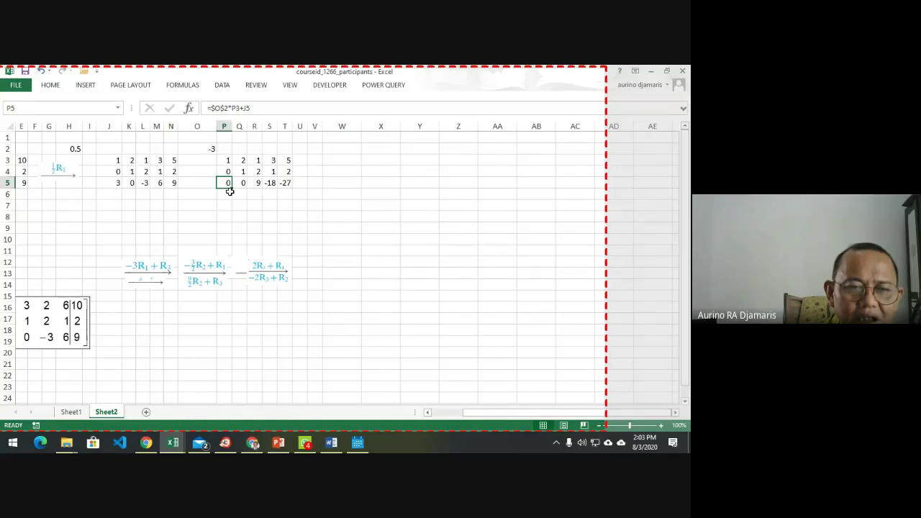
left_click_drag(234, 187, 292, 184)
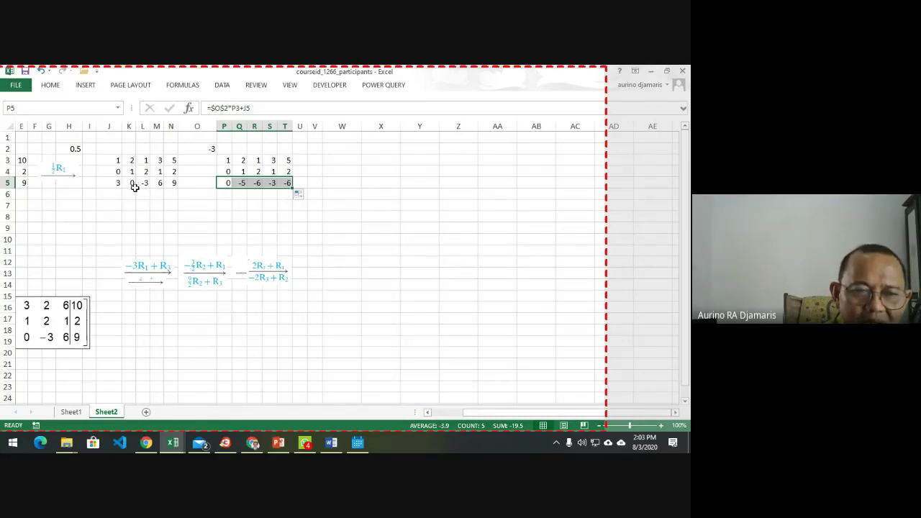
left_click(241, 182)
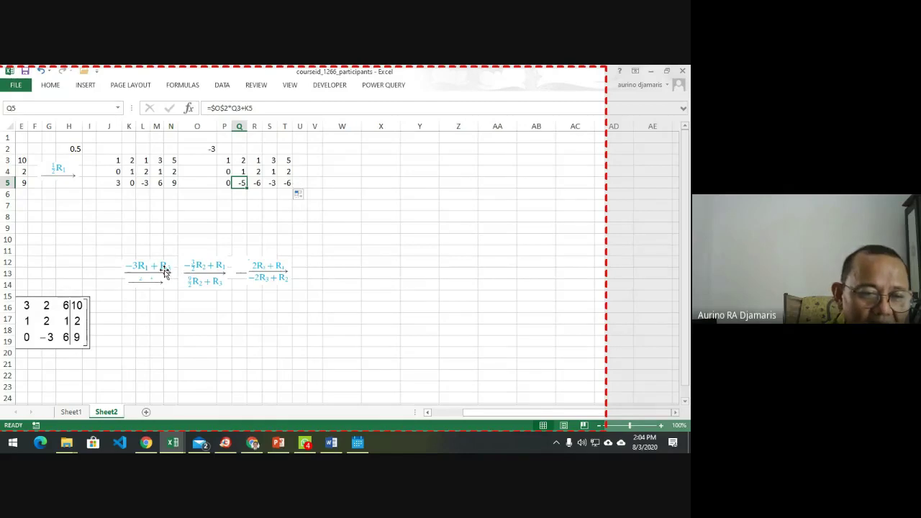
Place the -3R1+R3 picture, shrunk to fit, in column O, and move the R2+R1 / R2+R3 picture just after the third matrix.
left_click_drag(163, 267, 217, 171)
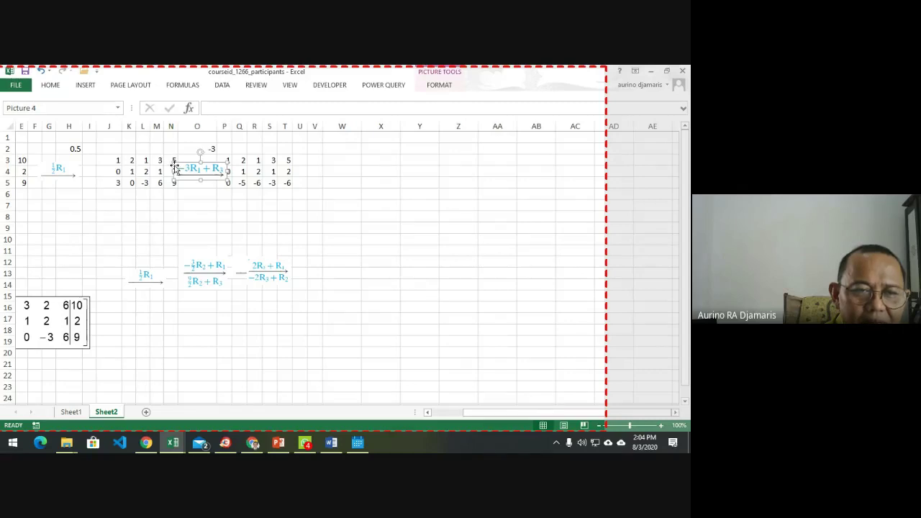
left_click_drag(173, 165, 203, 169)
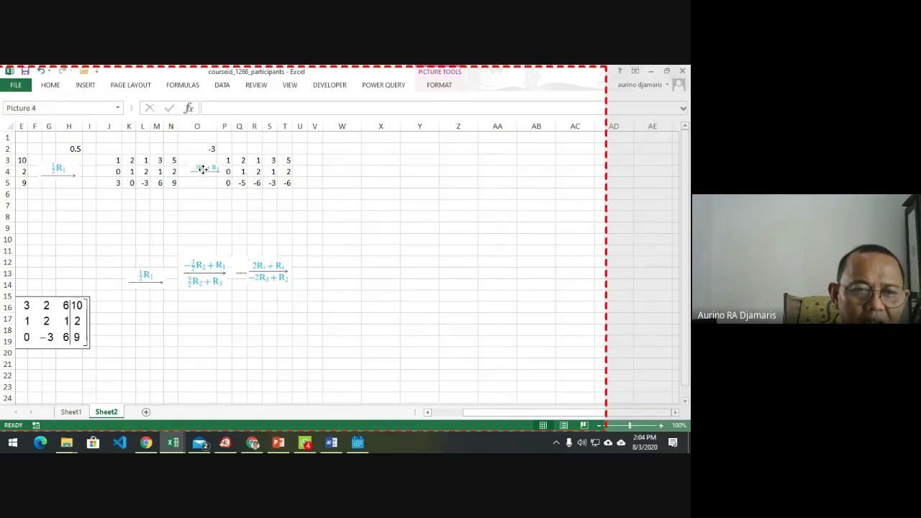
left_click(209, 274)
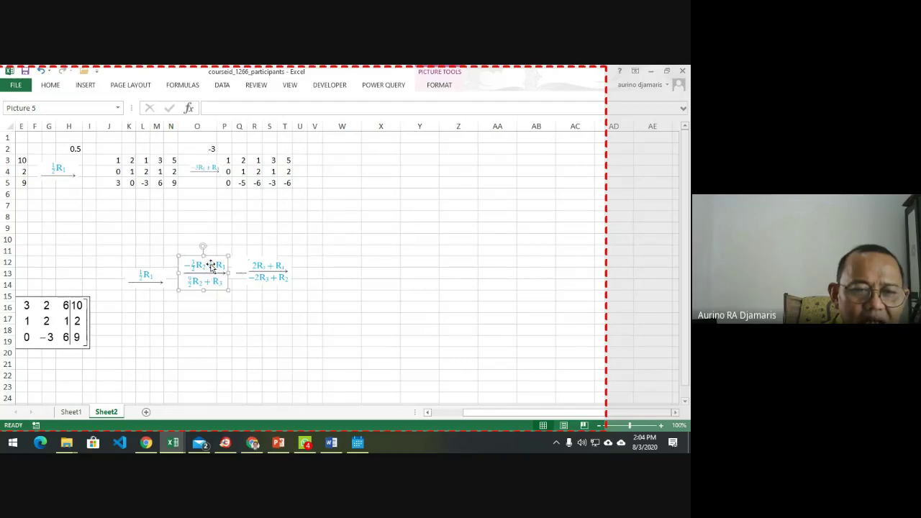
left_click_drag(211, 261, 331, 158)
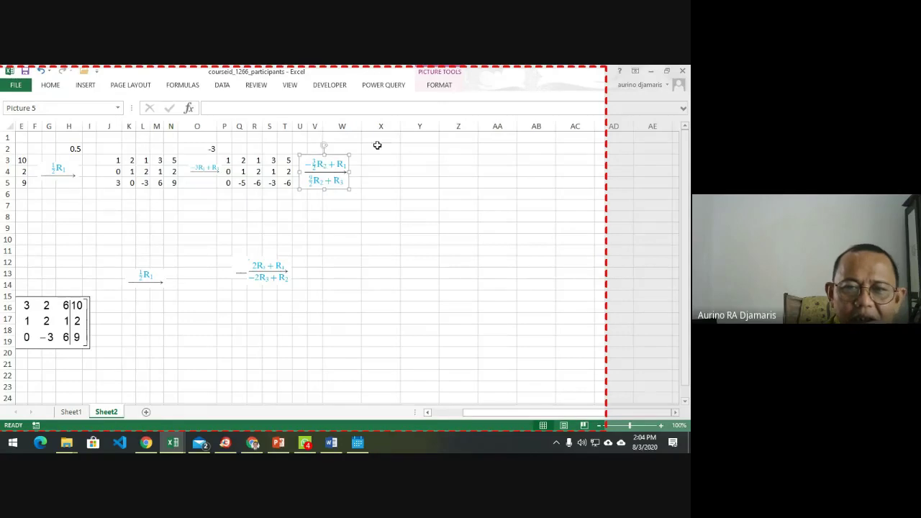
Narrow columns X through AC for the next matrix, and consult the Example 5 slide in PowerPoint before returning to Excel.
left_click_drag(379, 128, 569, 136)
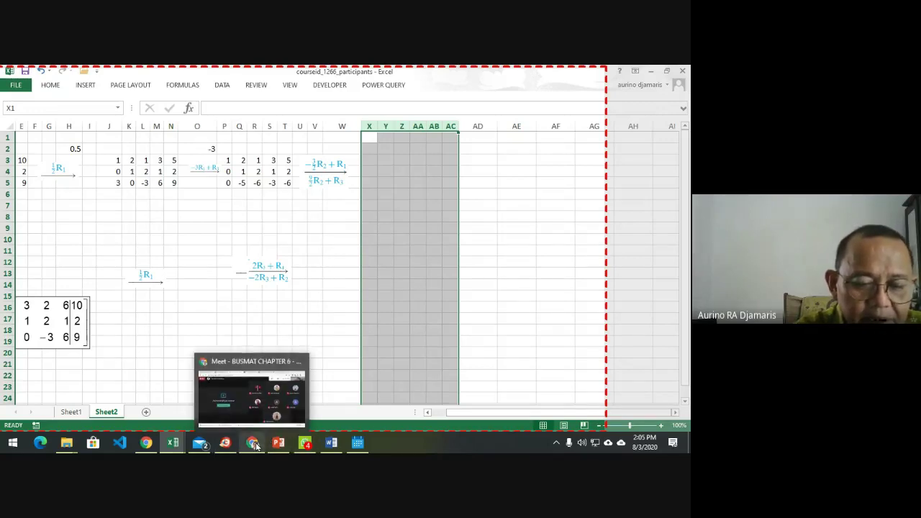
left_click(280, 444)
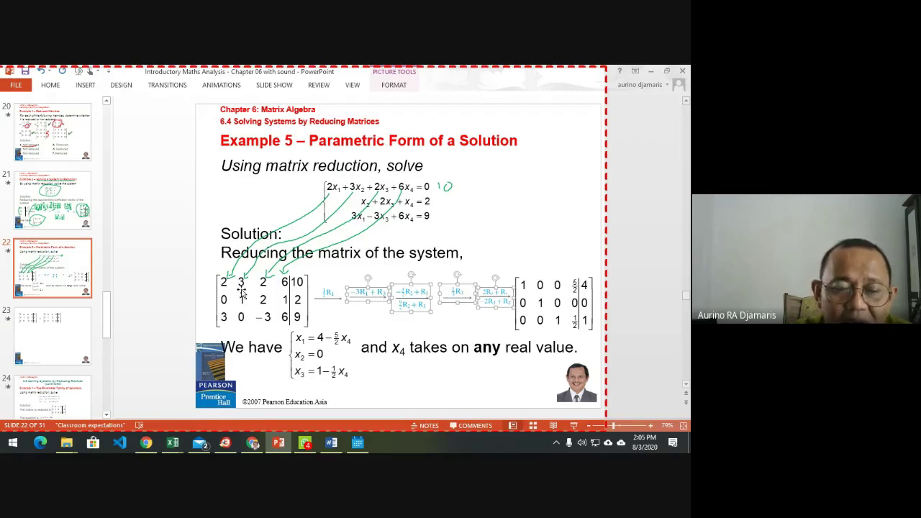
left_click(273, 441)
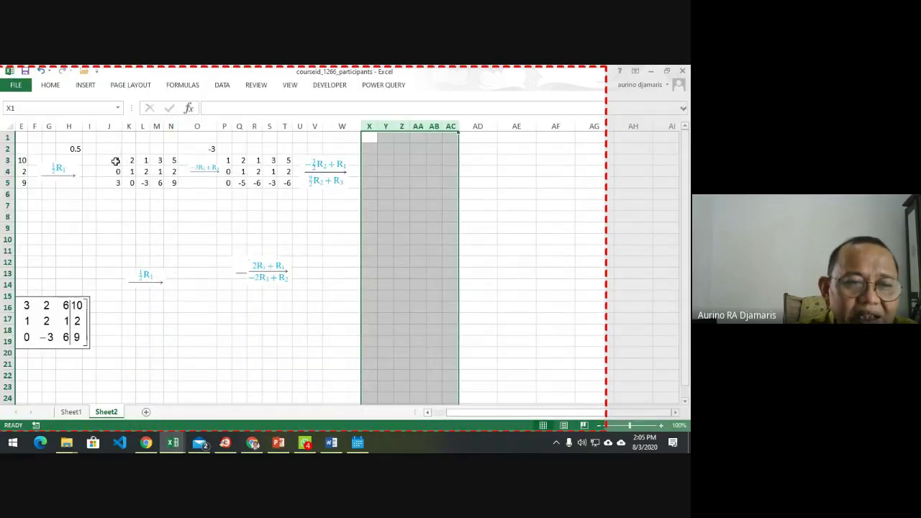
Widen columns J through N and P through T so the matrix entries show their decimals.
left_click_drag(118, 160, 177, 161)
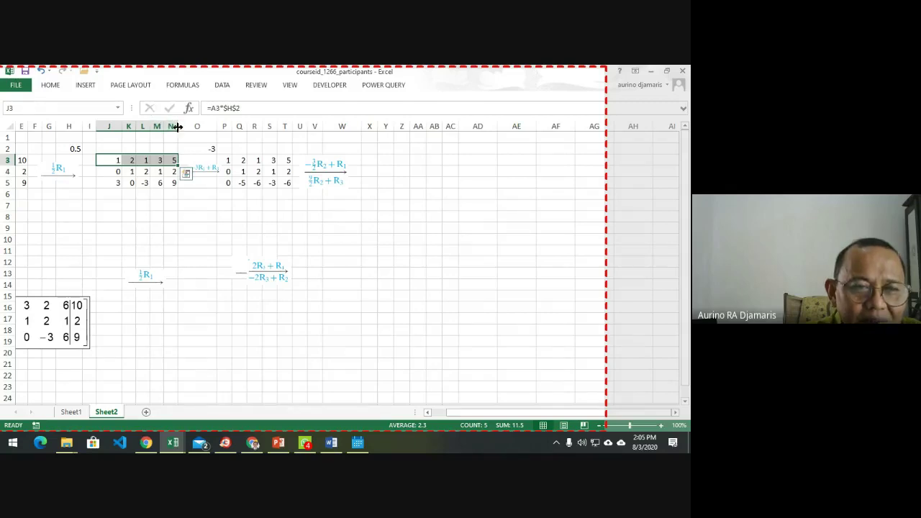
left_click_drag(177, 127, 185, 127)
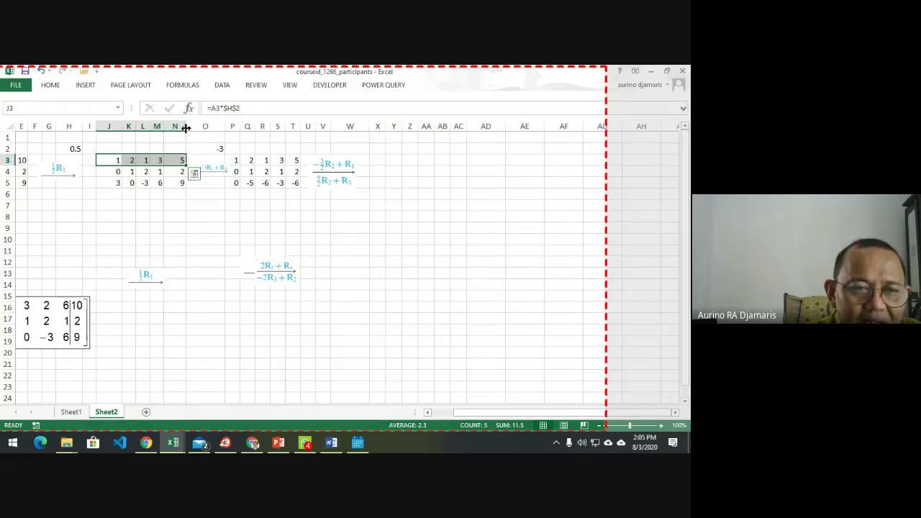
left_click_drag(104, 126, 196, 127)
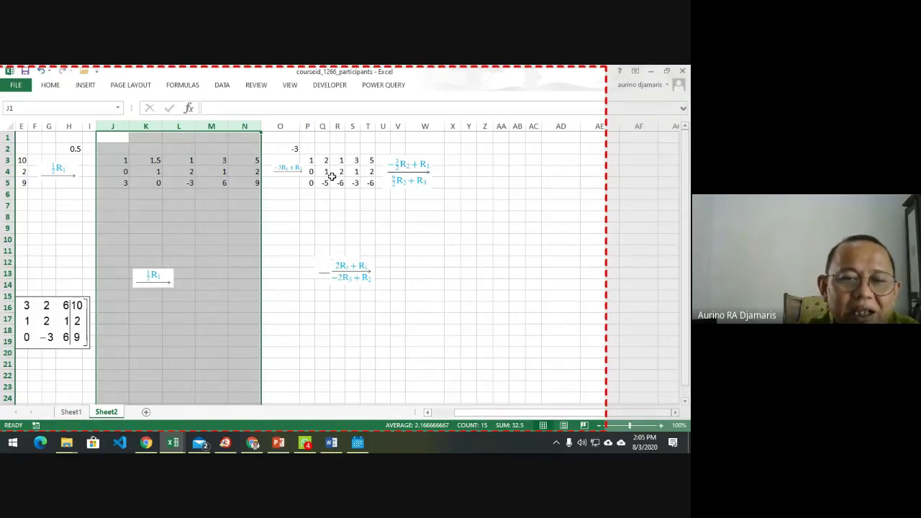
left_click_drag(307, 127, 383, 133)
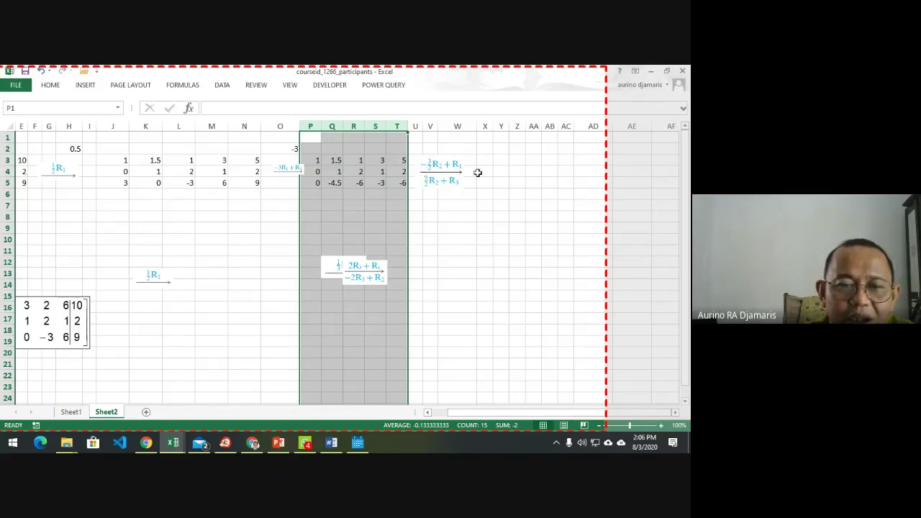
Move the 2R3+R1 / -2R3+R2 and 1/3R3 pictures out to columns AA through AC, stacked one above the other.
left_click(348, 273)
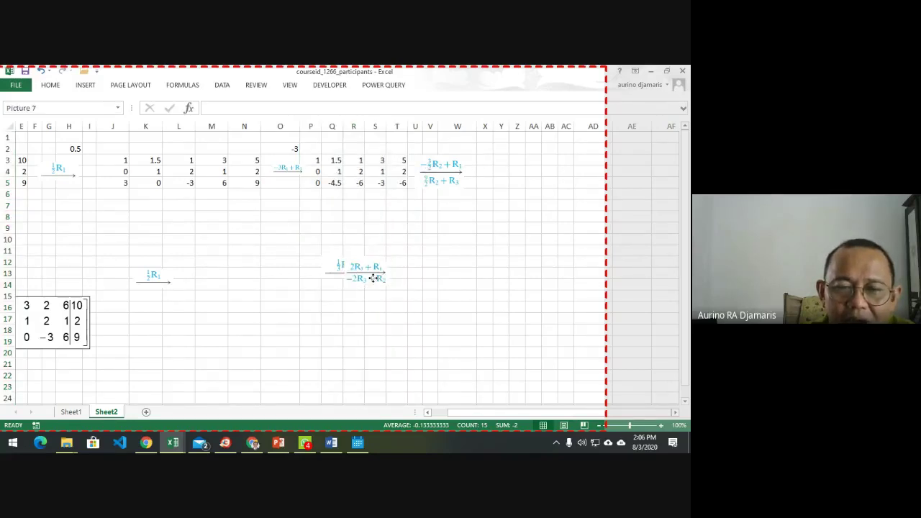
left_click_drag(372, 277, 562, 259)
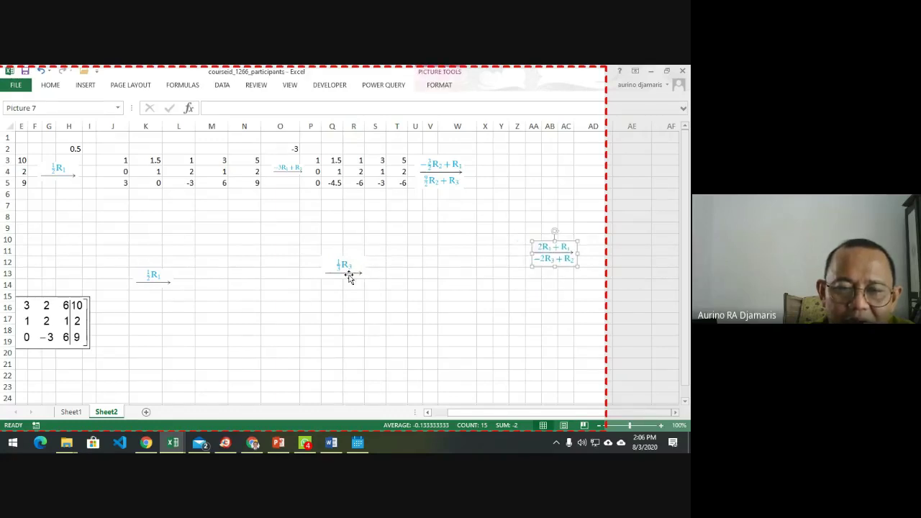
left_click_drag(348, 278, 558, 287)
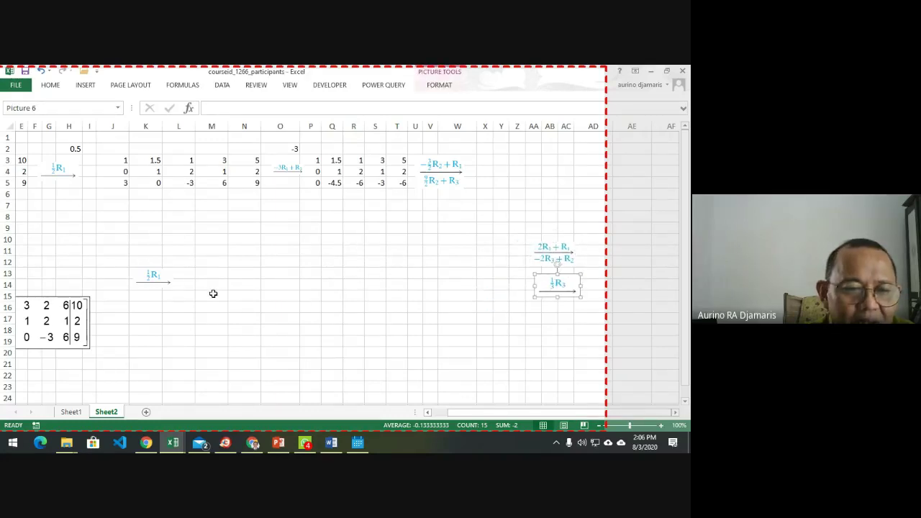
Delete the leftover duplicate 1/2R1 picture lying below the matrices.
left_click_drag(162, 280, 566, 315)
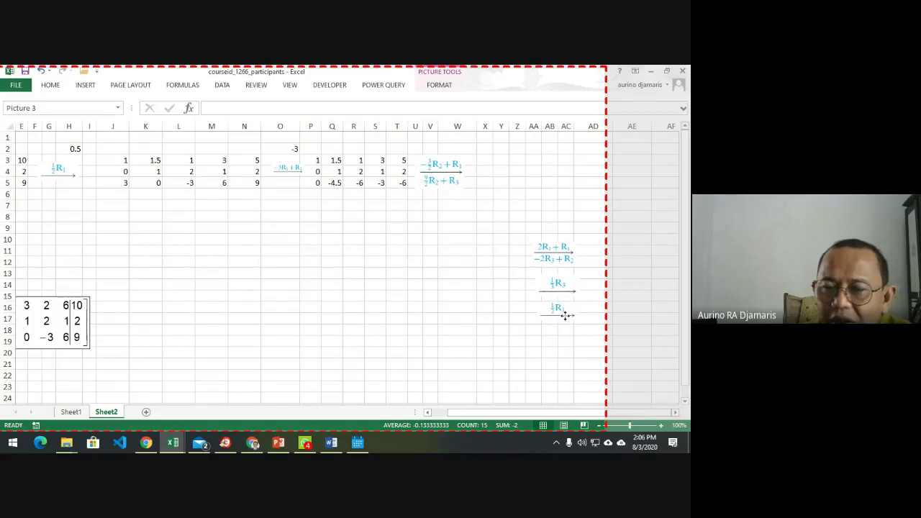
key("Delete")
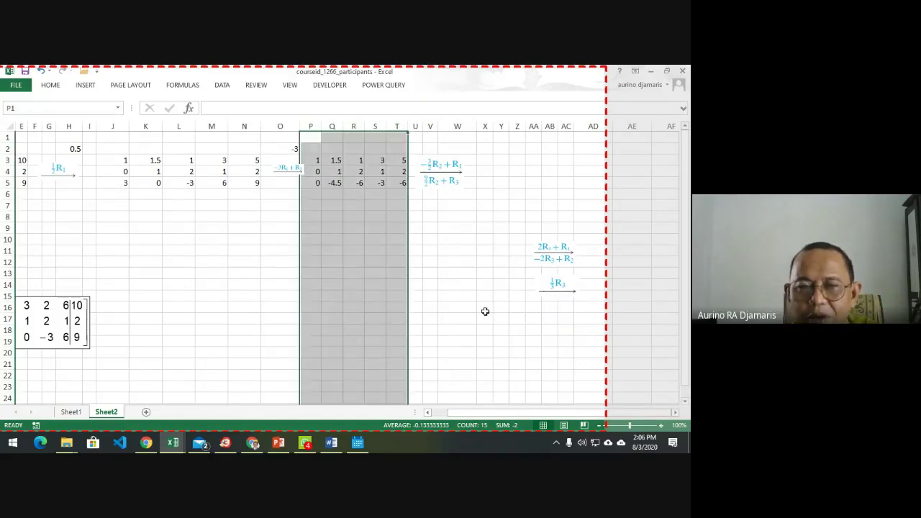
left_click(474, 285)
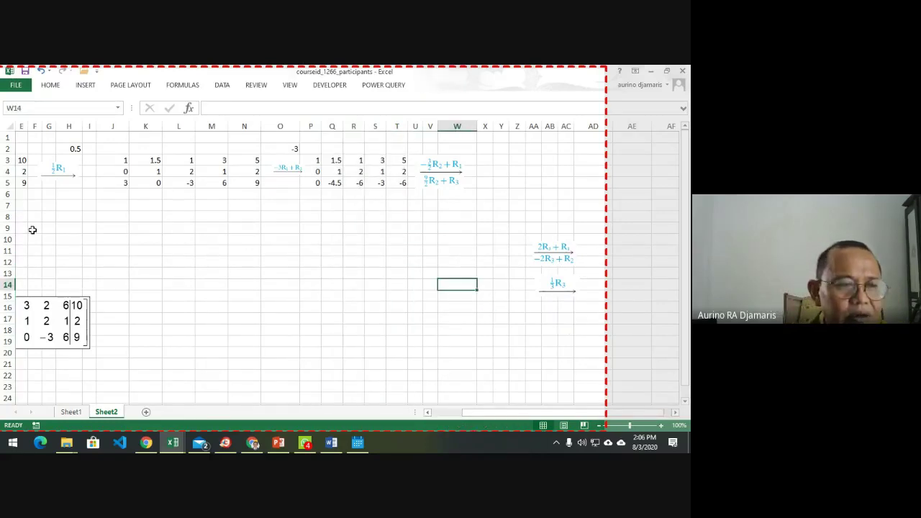
left_click(428, 411)
left_click_drag(517, 415, 578, 416)
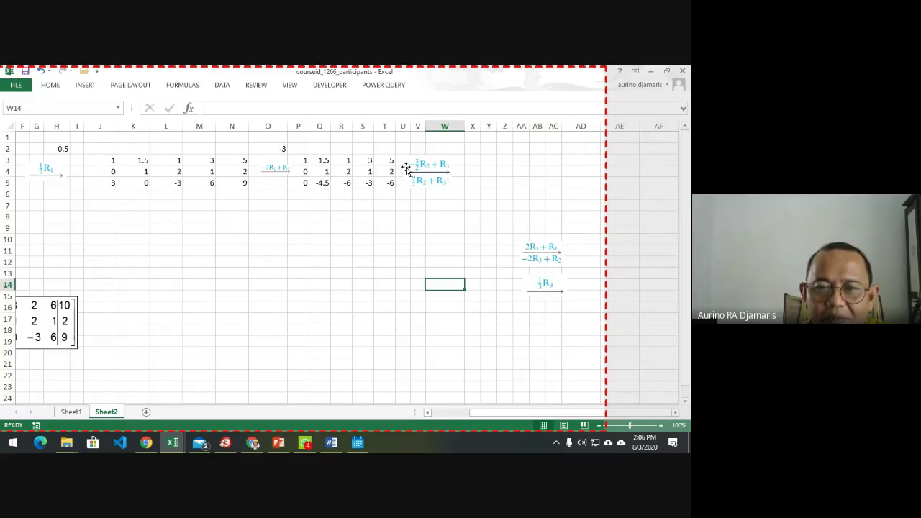
Enter the factor for the -3/2R2+R1 operation in W2 as =-3/2.
left_click(454, 149)
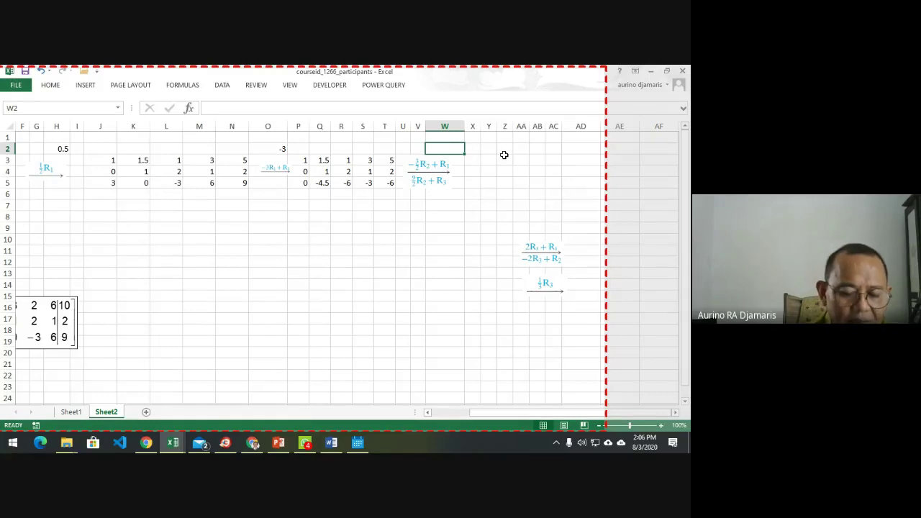
type("=-3")
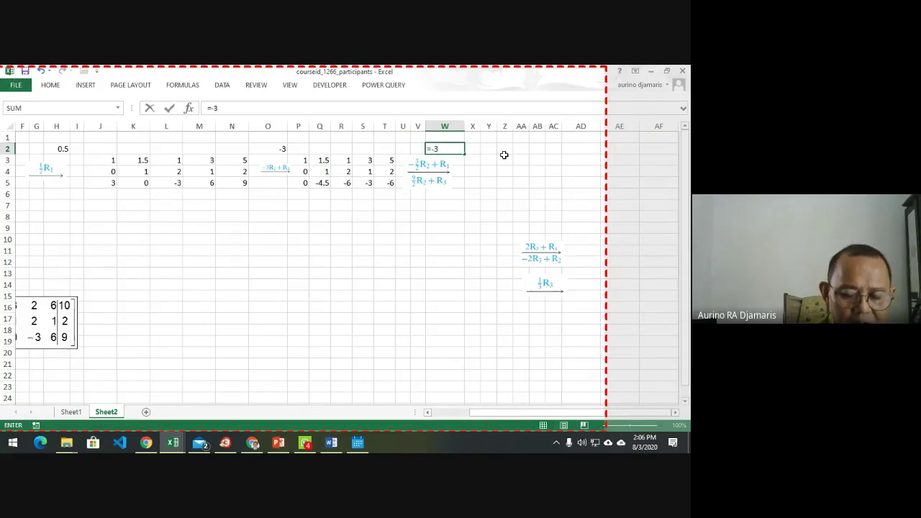
type("/2")
key("Return")
key("Up")
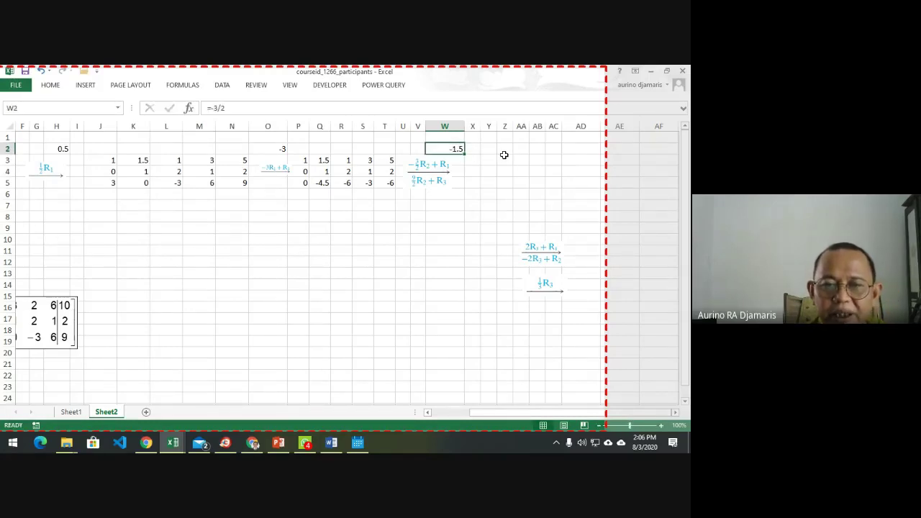
Examine the cells of the matrix in P3:T5 and the empty target cells to plan the R2-based operations.
key("Down")
key("Left")
key("Left")
key("Left")
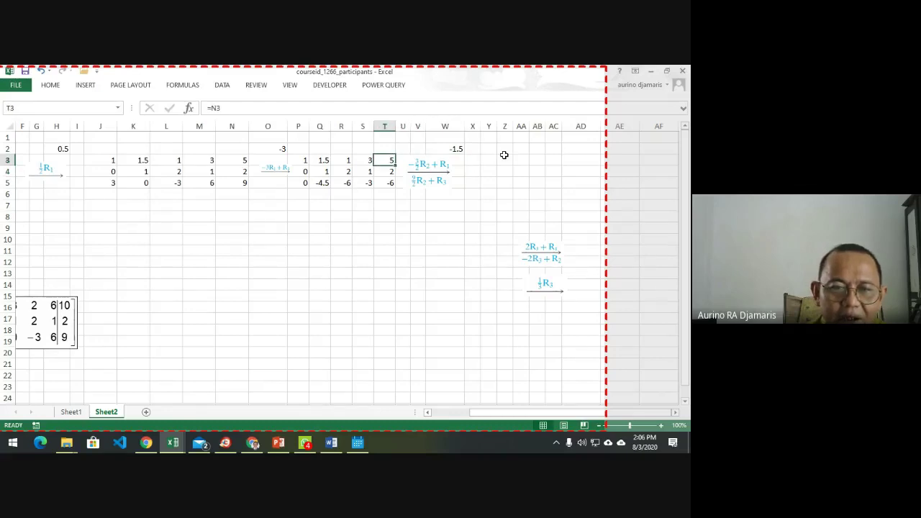
key("Left")
key("Left")
key("Left")
key("Down")
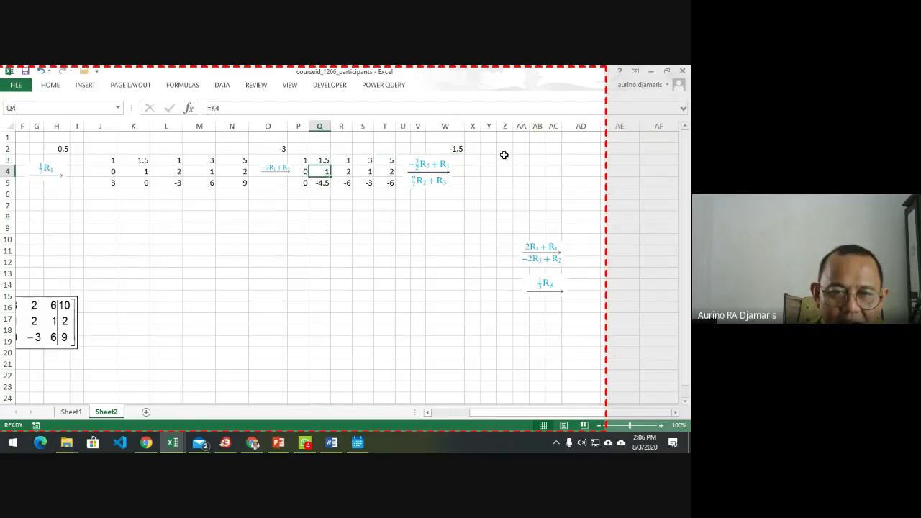
key("Up")
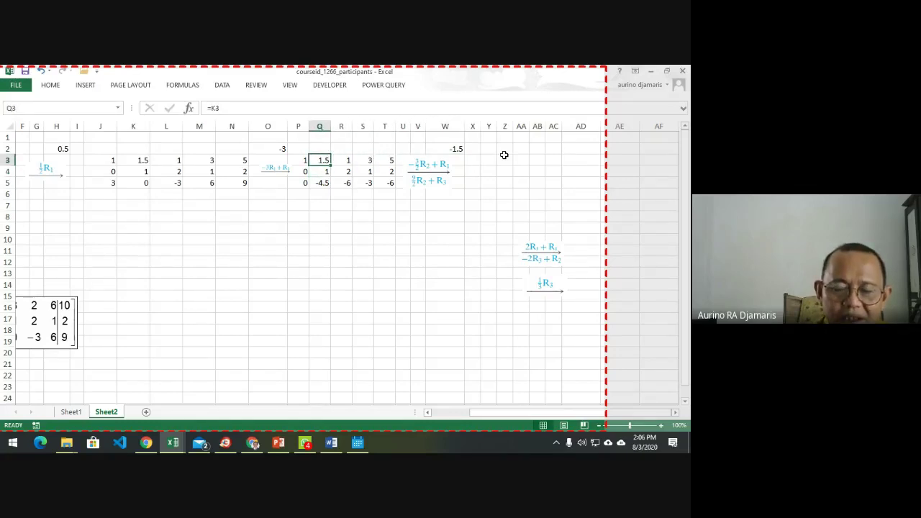
key("Right")
key("Right")
key("Right")
key("Right")
key("Right")
key("Right")
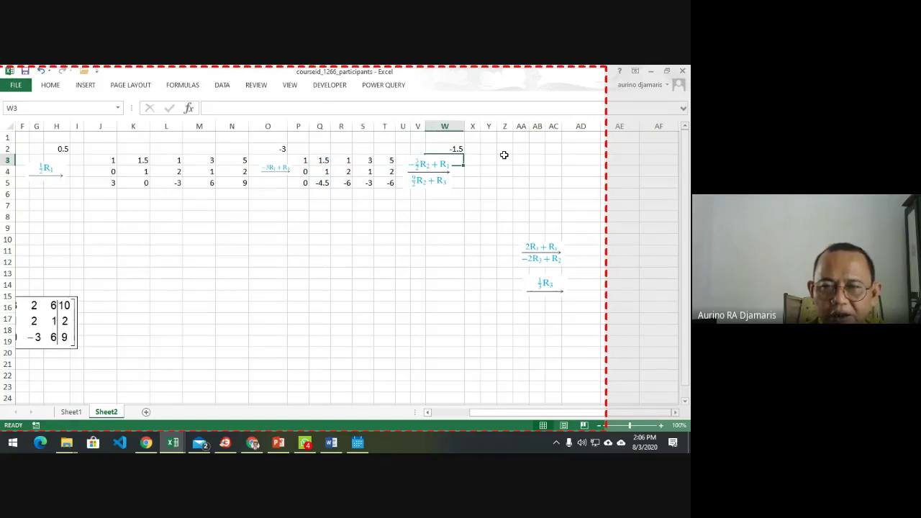
key("Down")
key("Right")
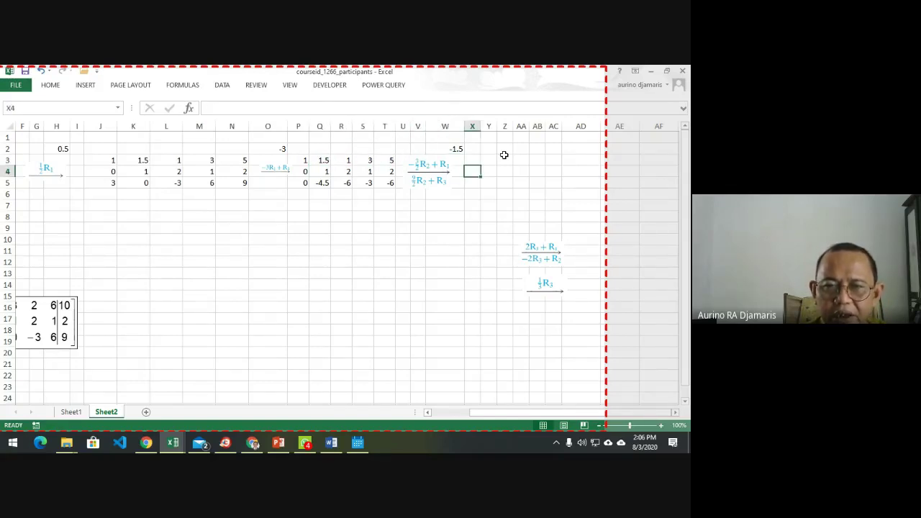
key("Up")
key("Down")
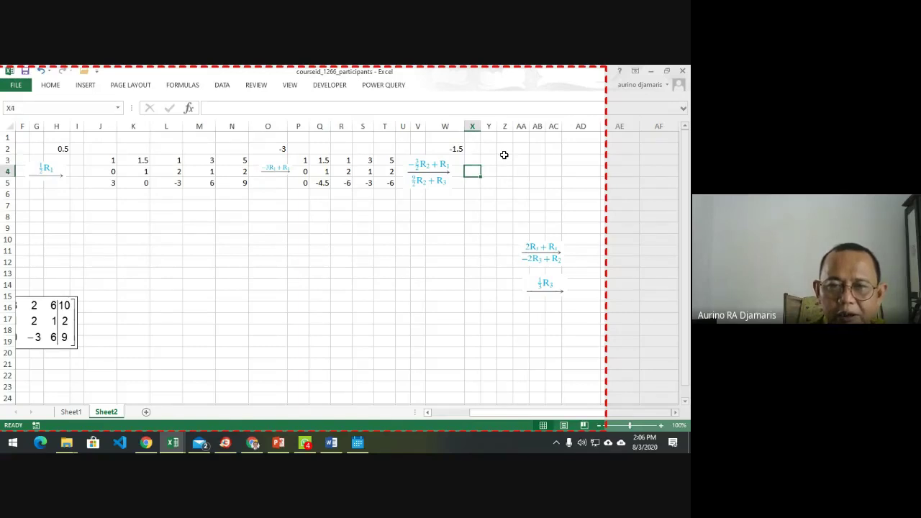
key("Left")
key("Left")
key("Left")
key("Left")
key("Left")
key("Left")
key("Left")
key("Left")
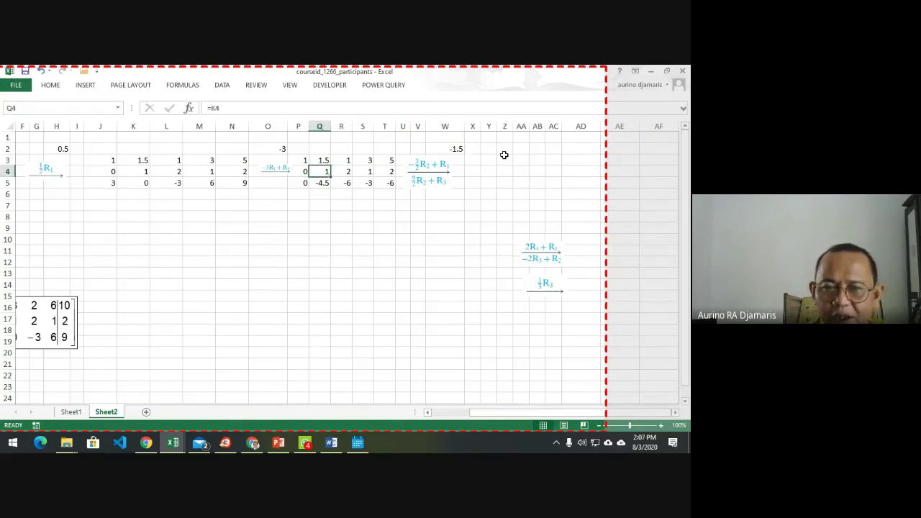
key("Right")
key("Right")
key("Right")
key("Right")
key("Right")
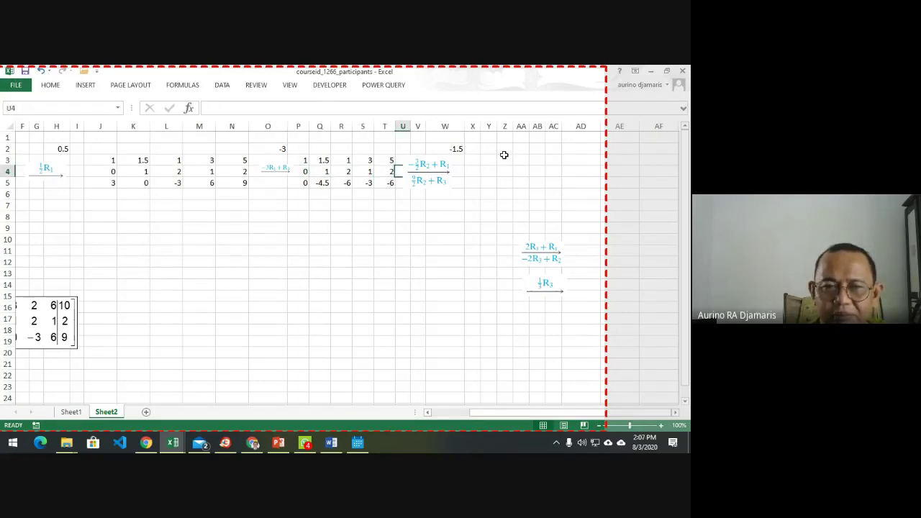
key("Left")
key("Left")
key("Left")
key("Left")
key("Left")
key("Right")
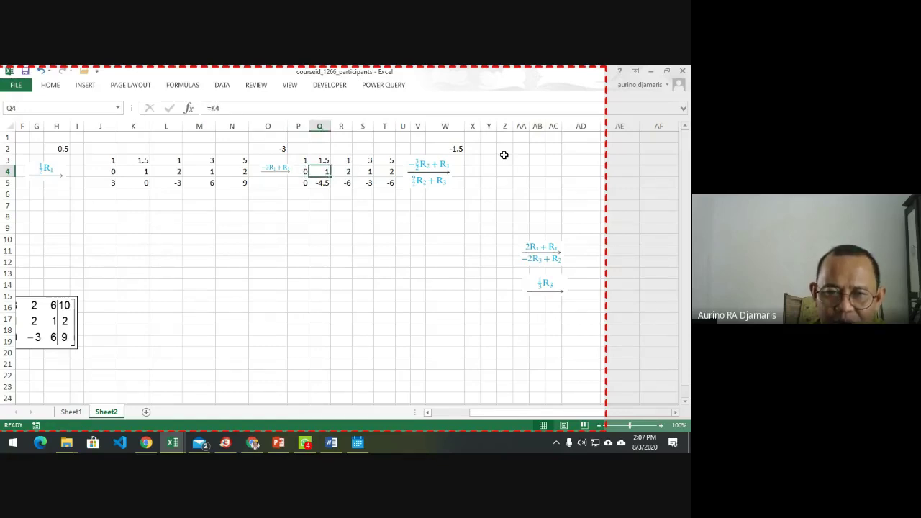
key("Up")
key("Left")
key("Down")
key("Right")
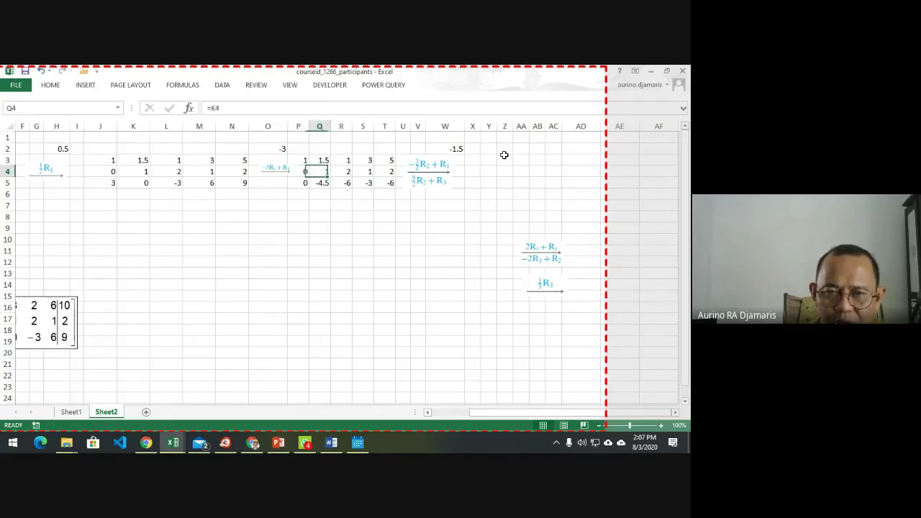
key("Down")
key("Right")
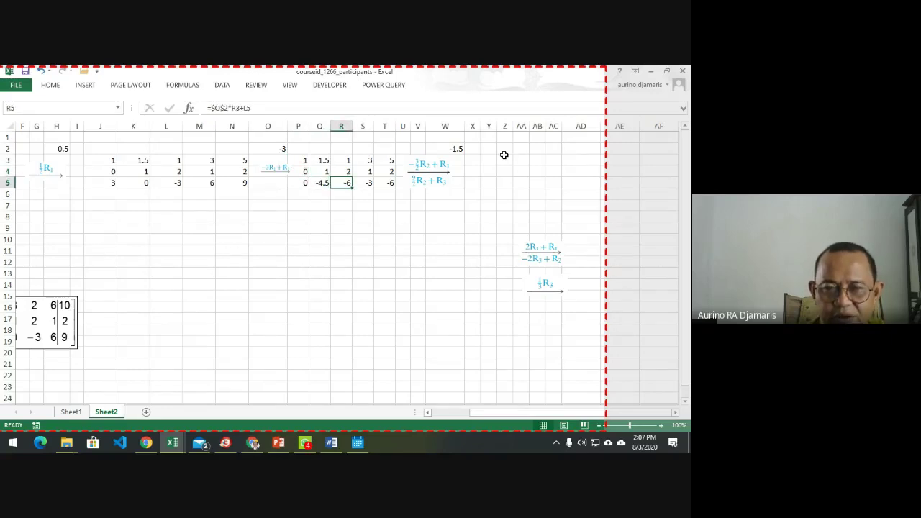
Carry row 2 over unchanged into the next matrix by entering =P4 in X4 and filling it across to AB4.
key("Up")
key("Up")
key("Right")
key("Right")
key("Right")
key("Right")
key("Right")
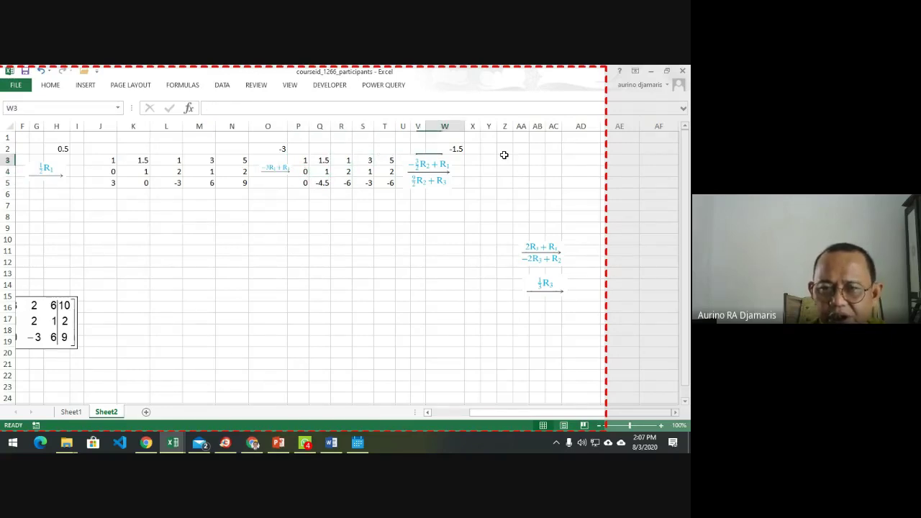
key("Right")
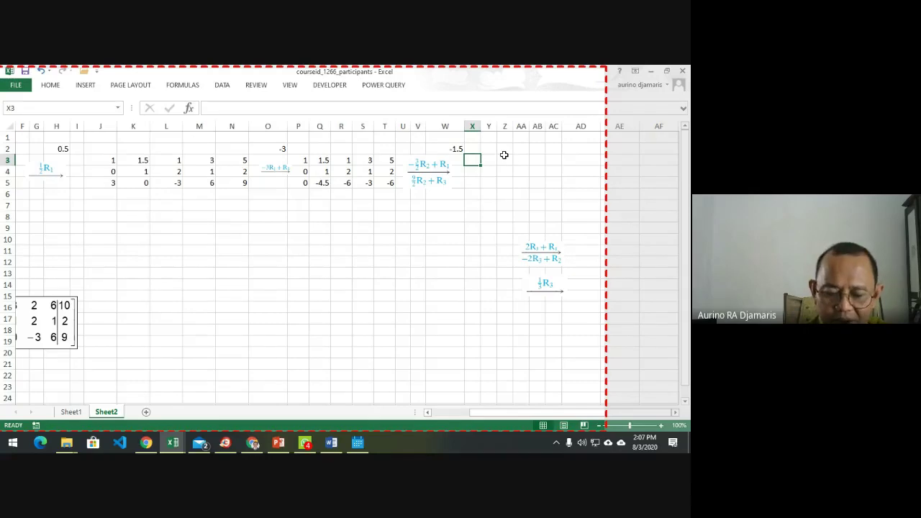
key("Down")
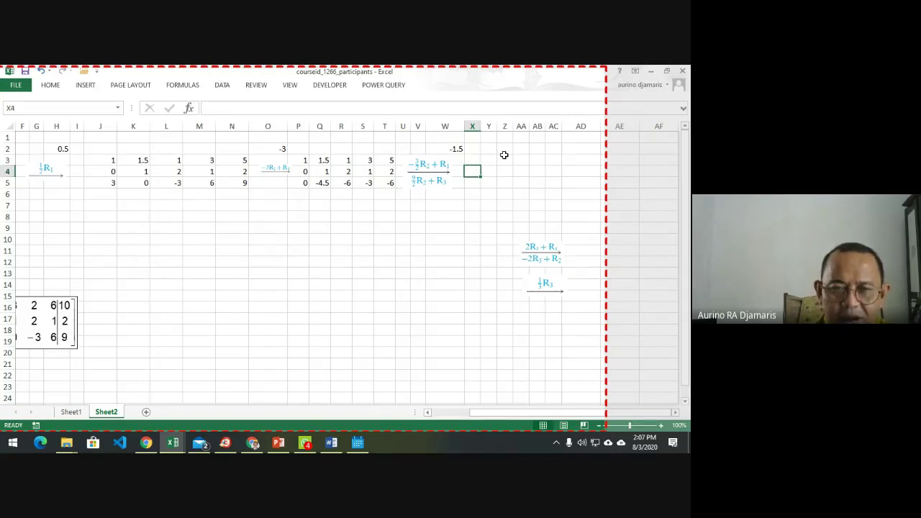
type("=")
key("Left")
key("Left")
key("Left")
key("Left")
key("Left")
key("Left")
key("Left")
key("Left")
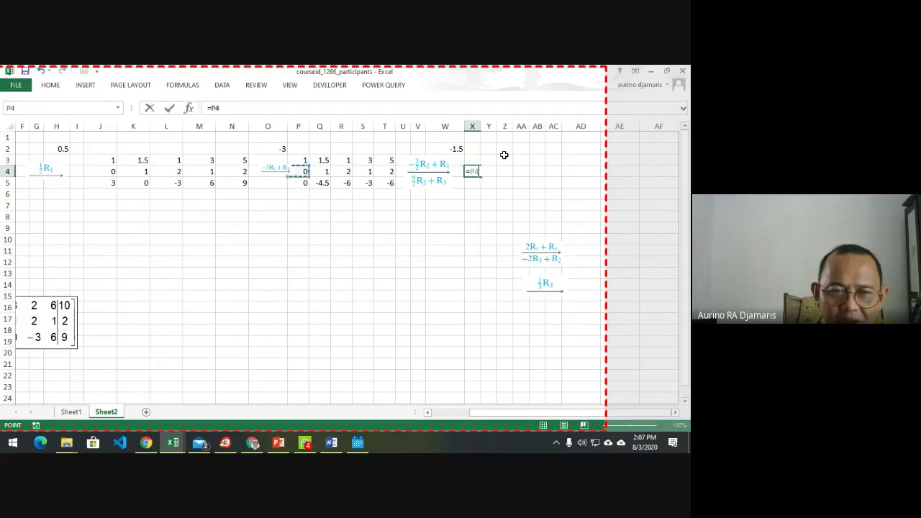
key("Return")
key("Up")
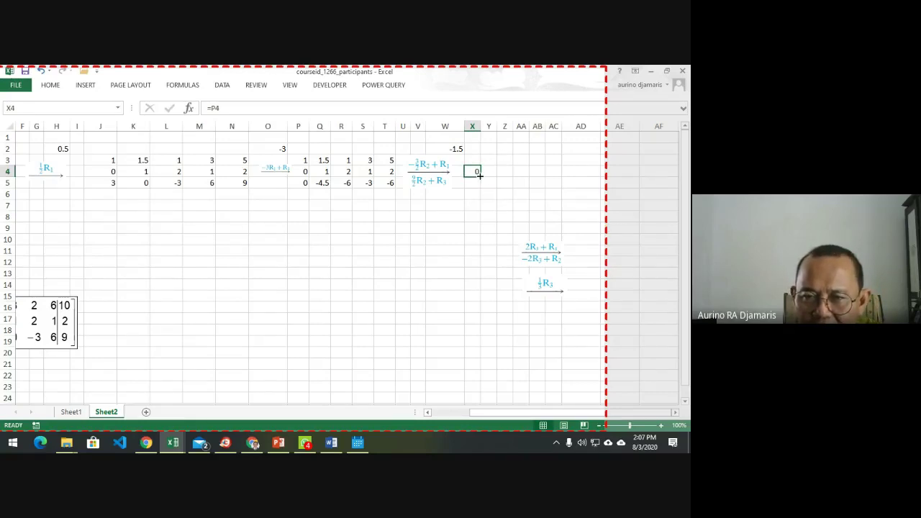
left_click_drag(480, 178, 545, 173)
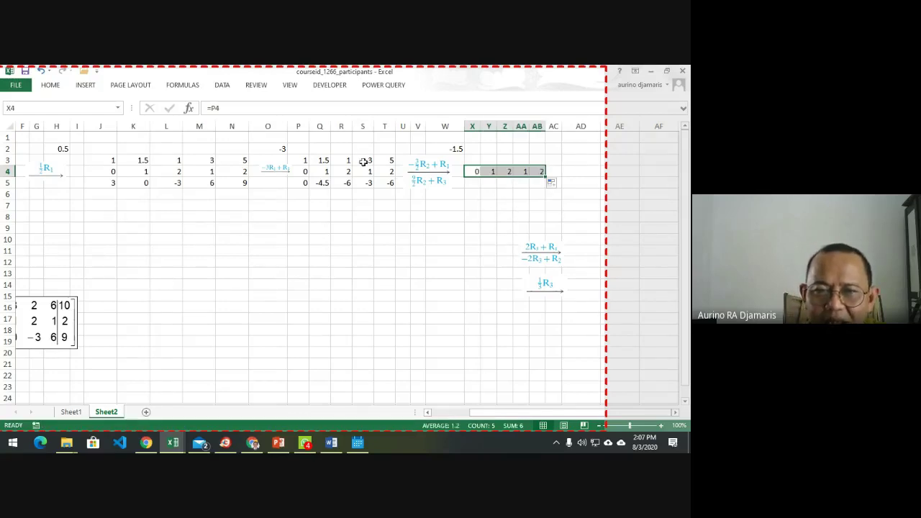
Build the row 1 formula =P3+W2*P4 in X3.
left_click(474, 159)
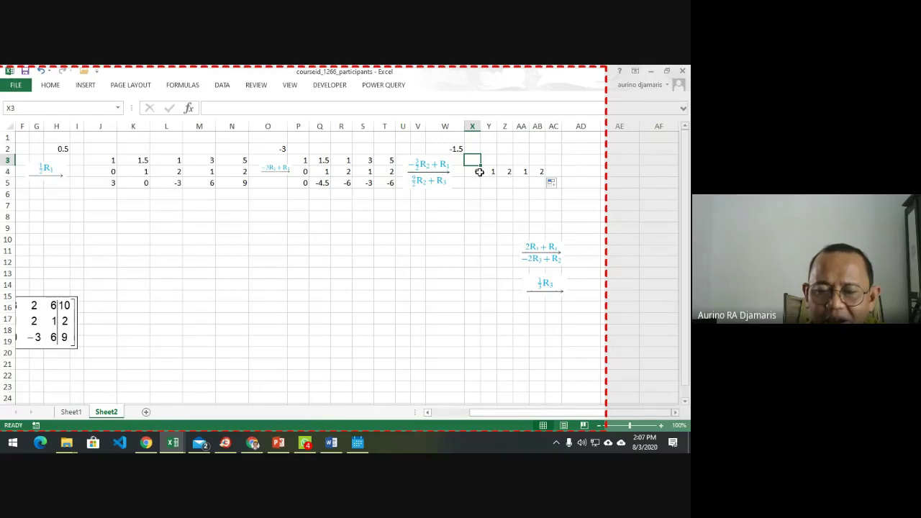
type("=")
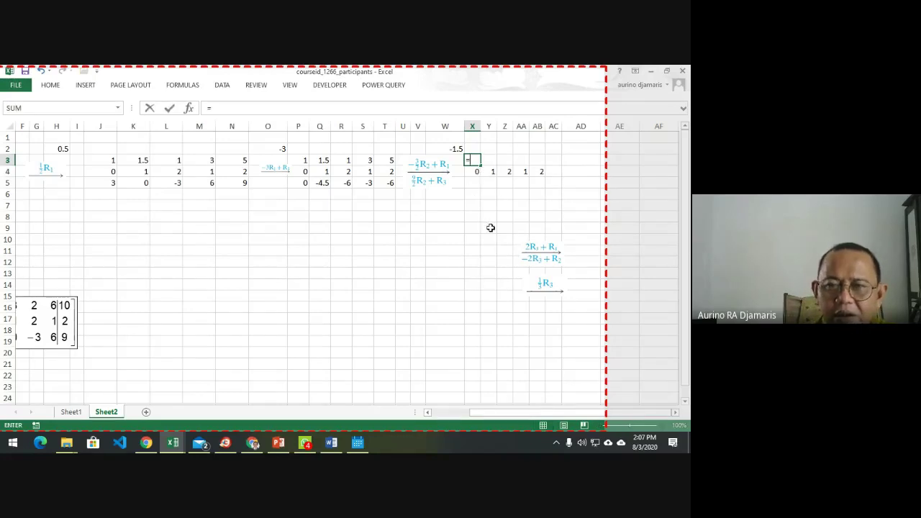
key("Left")
key("Left")
key("Left")
key("Left")
key("Left")
key("Left")
key("Left")
key("Left")
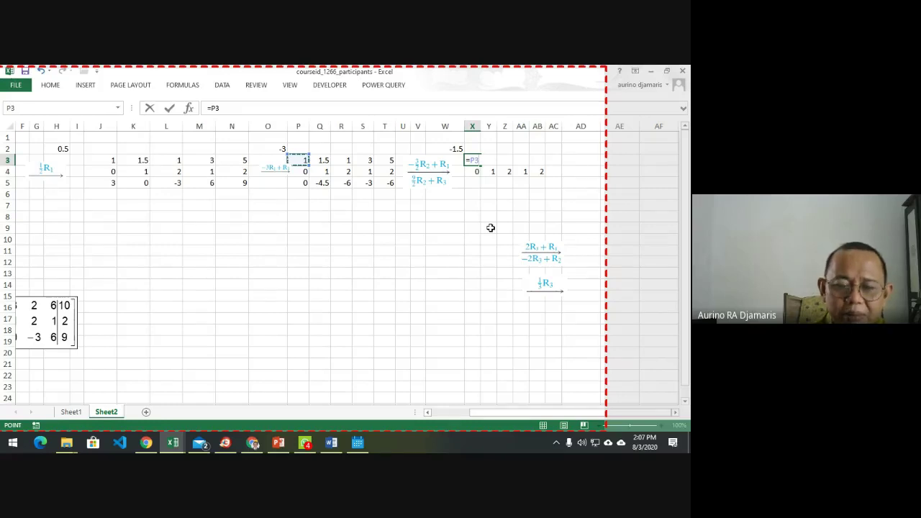
type("+")
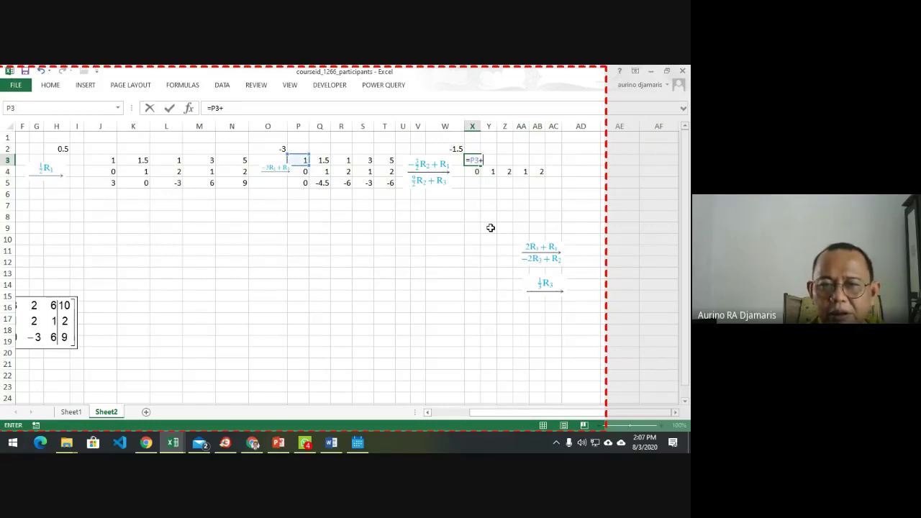
left_click(450, 149)
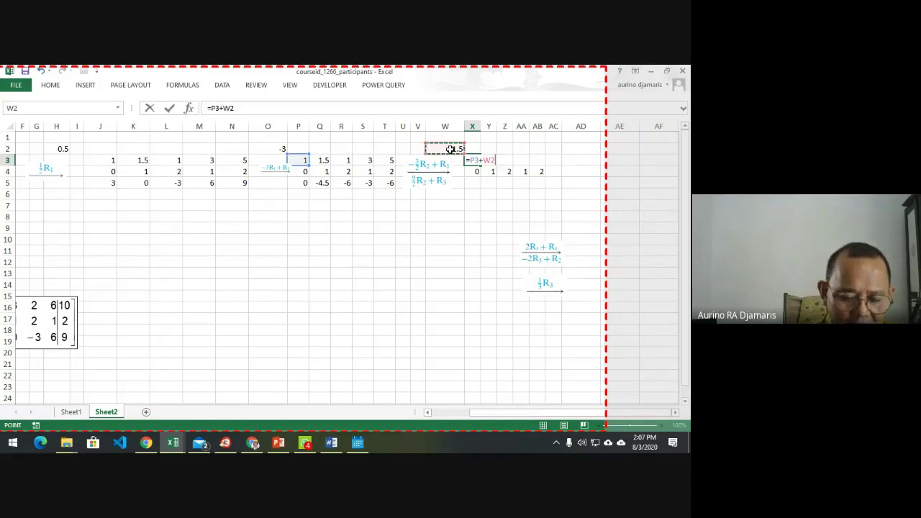
type("*")
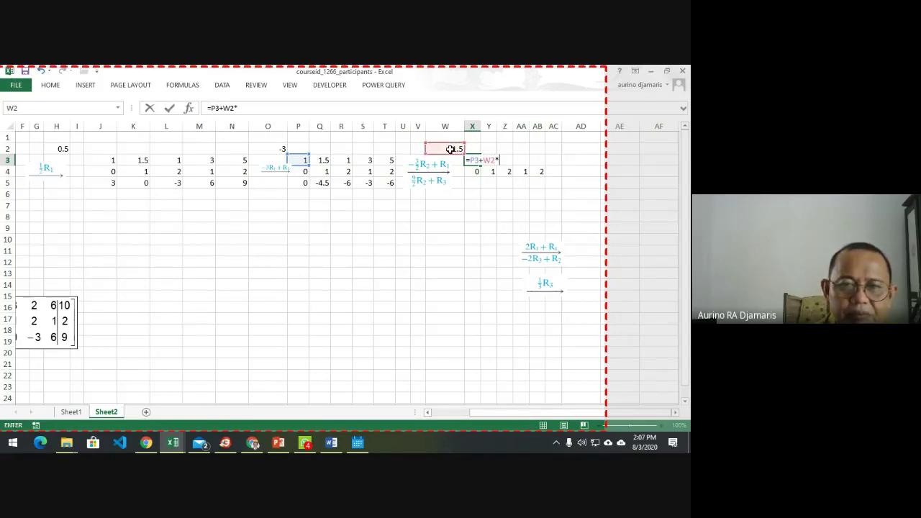
left_click(303, 174)
key("F4")
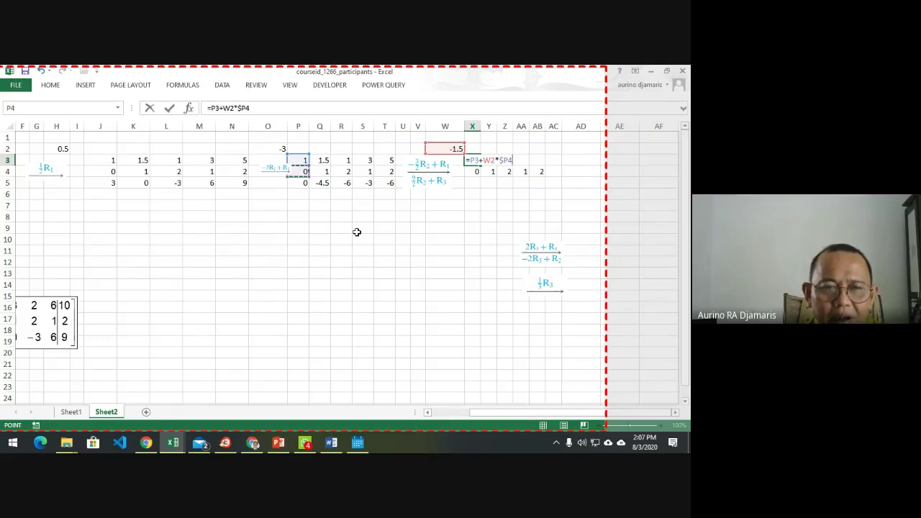
key("F4")
key("F4")
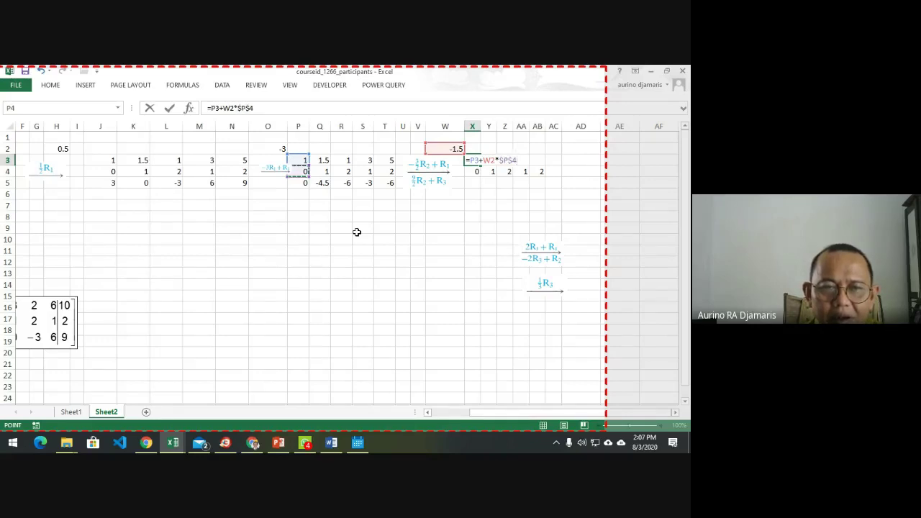
key("F4")
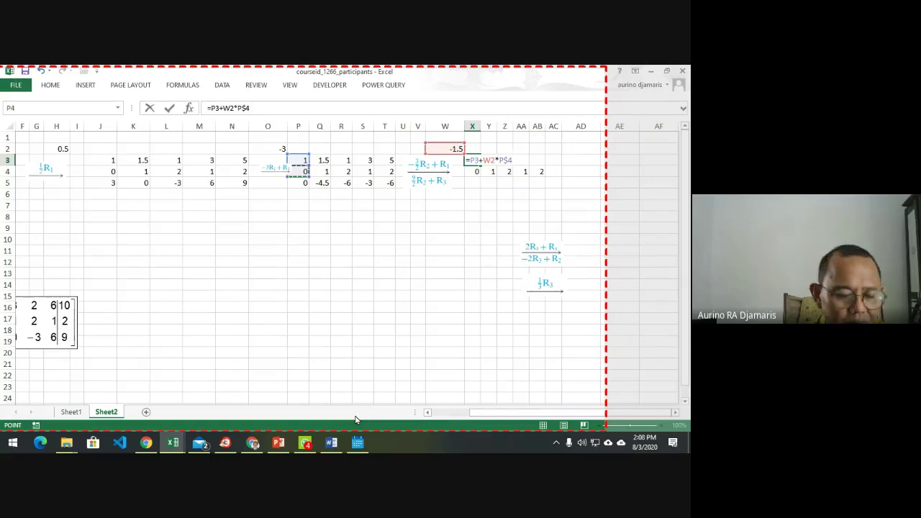
key("F4")
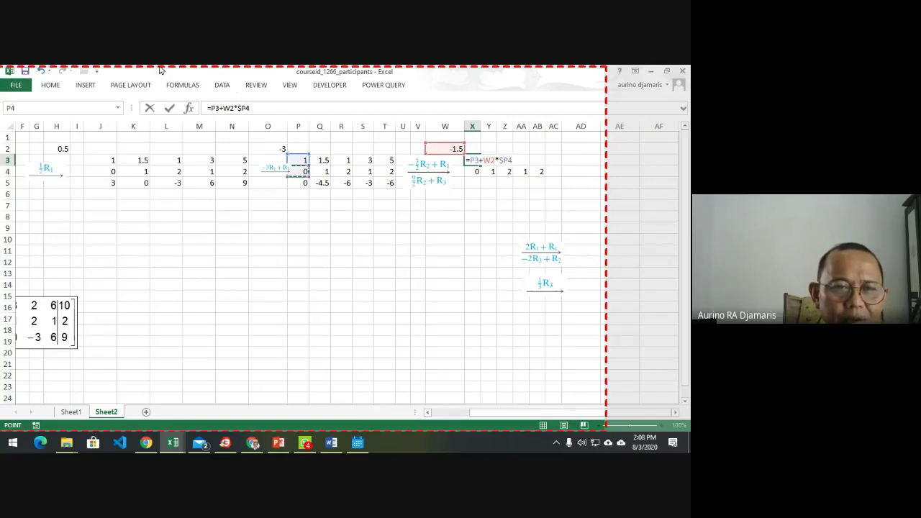
left_click(240, 109)
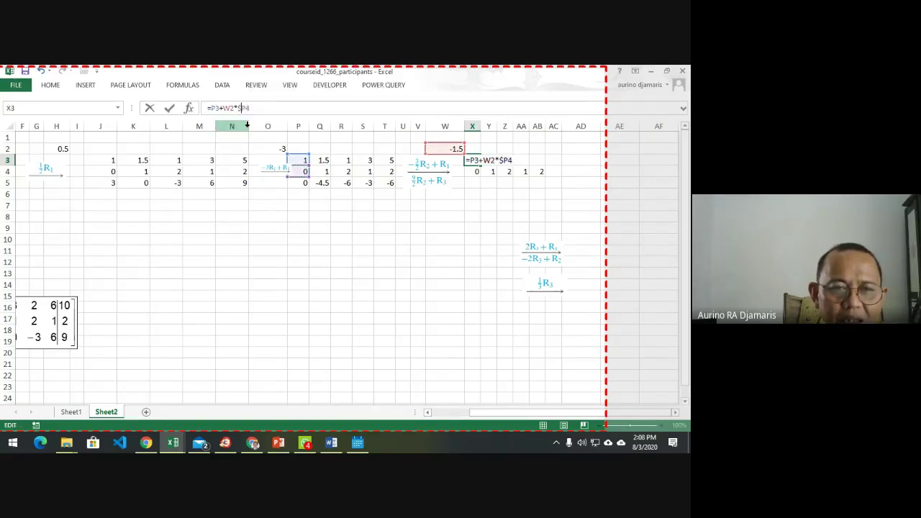
key("BackSpace")
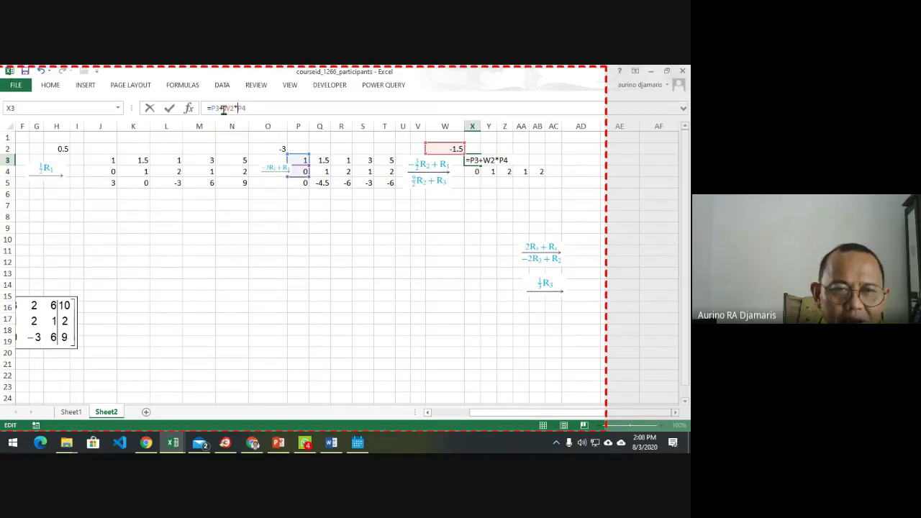
Make the factor reference absolute in the X3 formula so it reads =P3+$W$2*P4, keeping P3 and P4 relative.
key("F4")
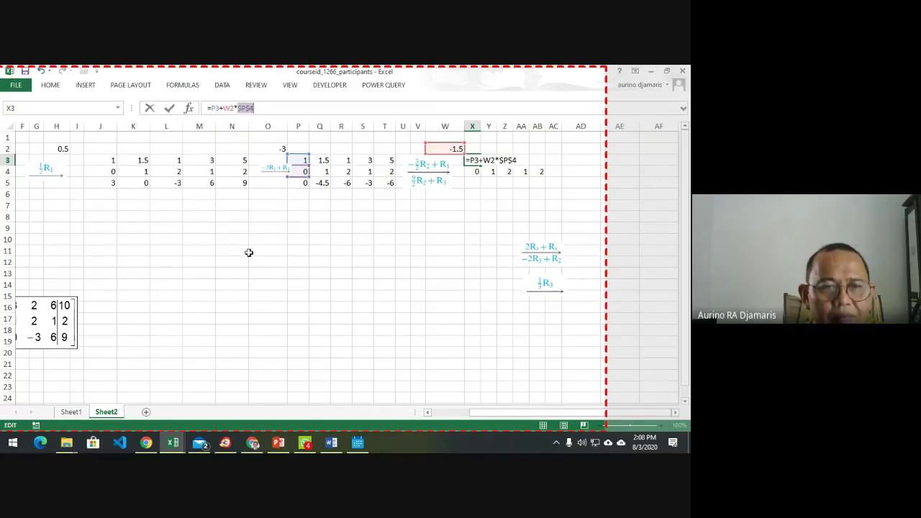
left_click(229, 107)
key("F4")
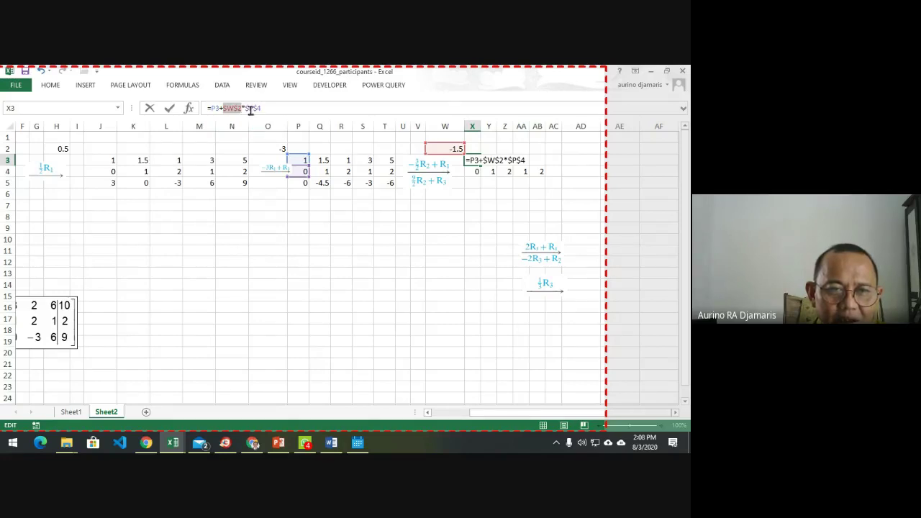
left_click(250, 108)
key("Delete")
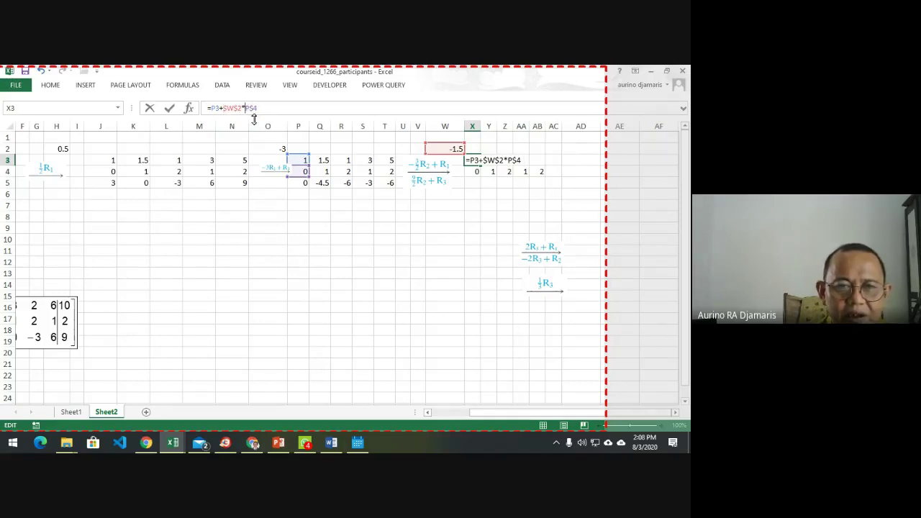
key("F4")
key("F4")
key("Return")
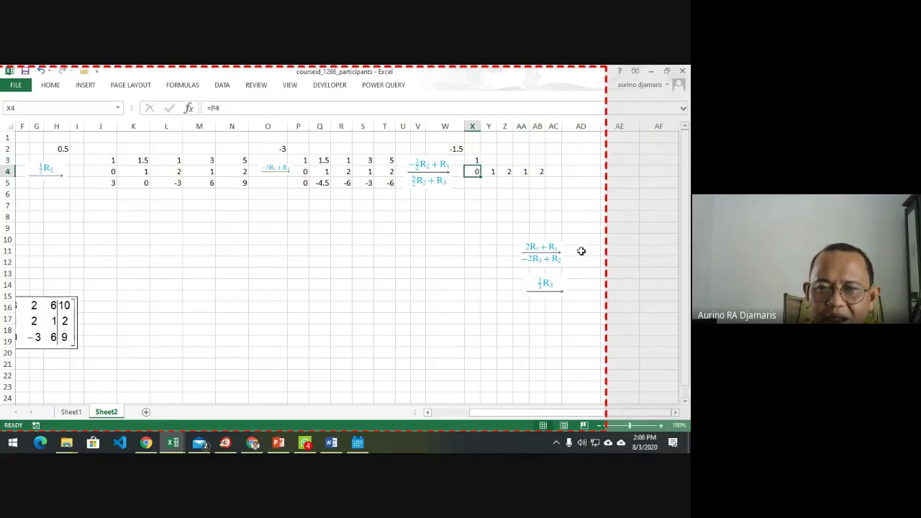
left_click(471, 160)
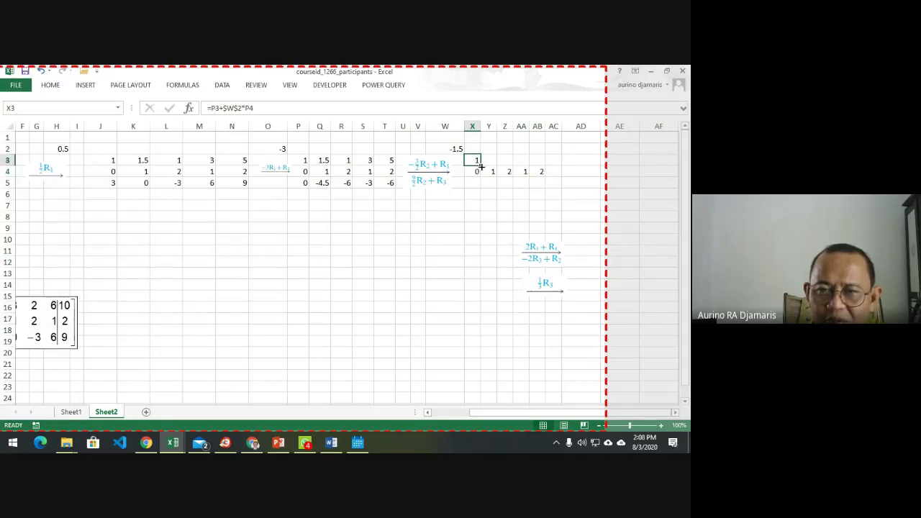
left_click_drag(518, 160, 557, 158)
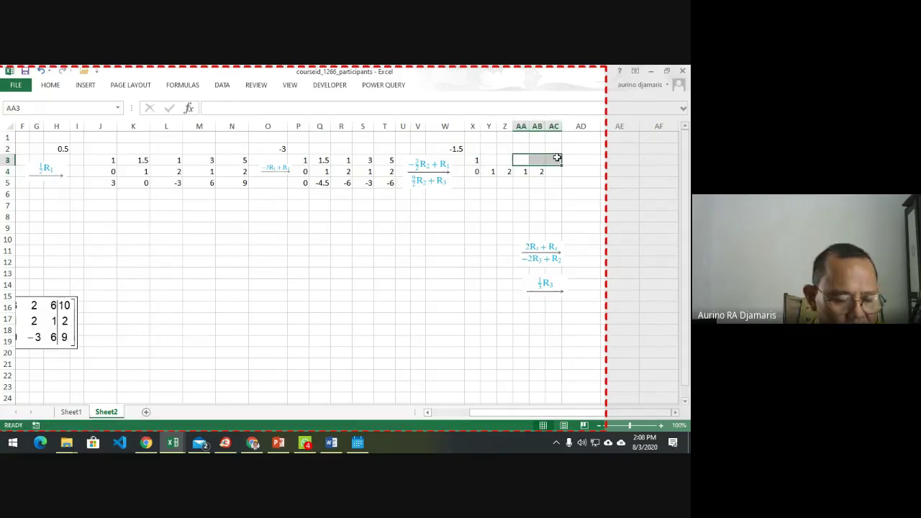
key("ctrl+z")
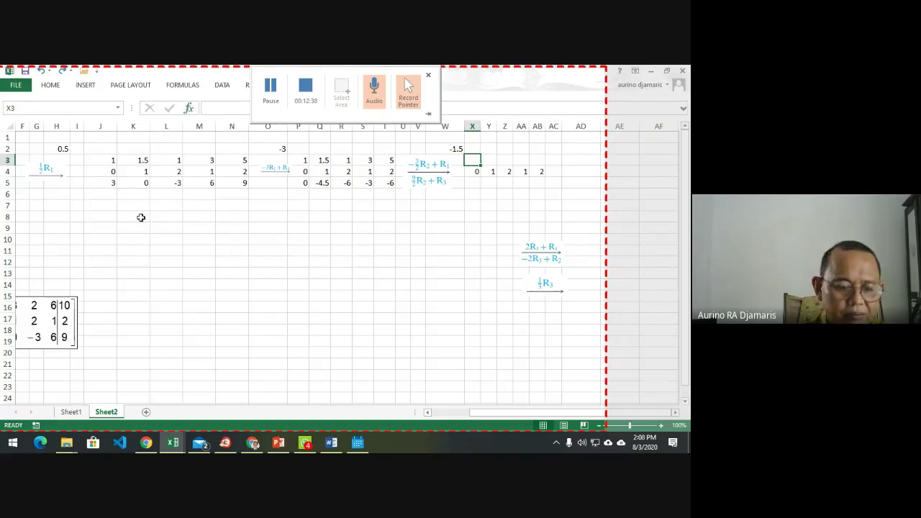
key("ctrl+z")
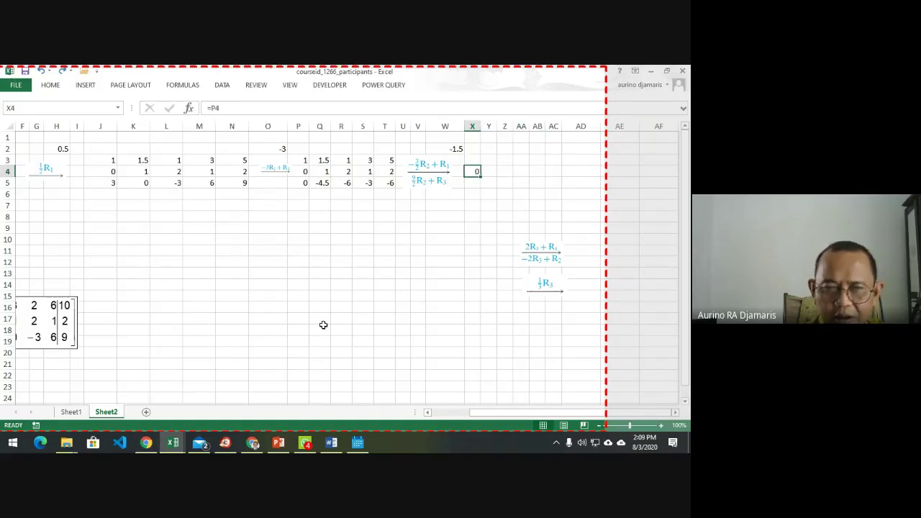
left_click(61, 72)
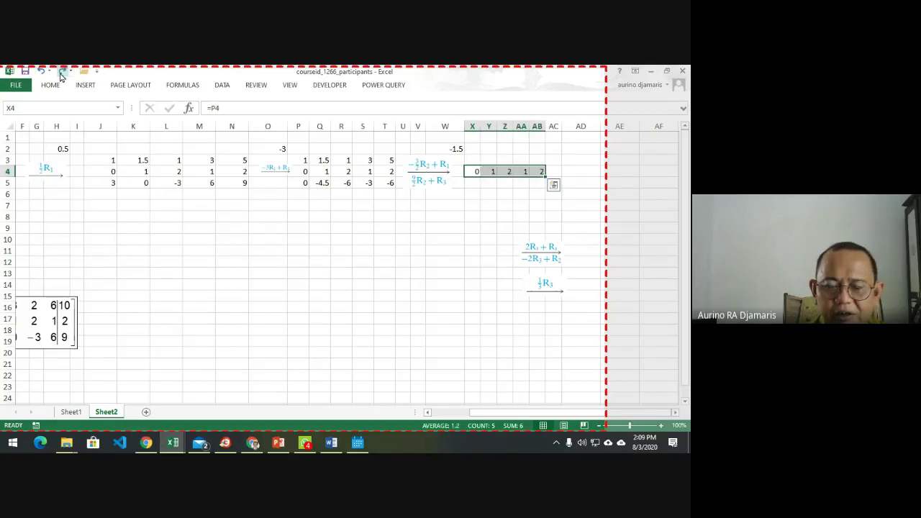
left_click(61, 72)
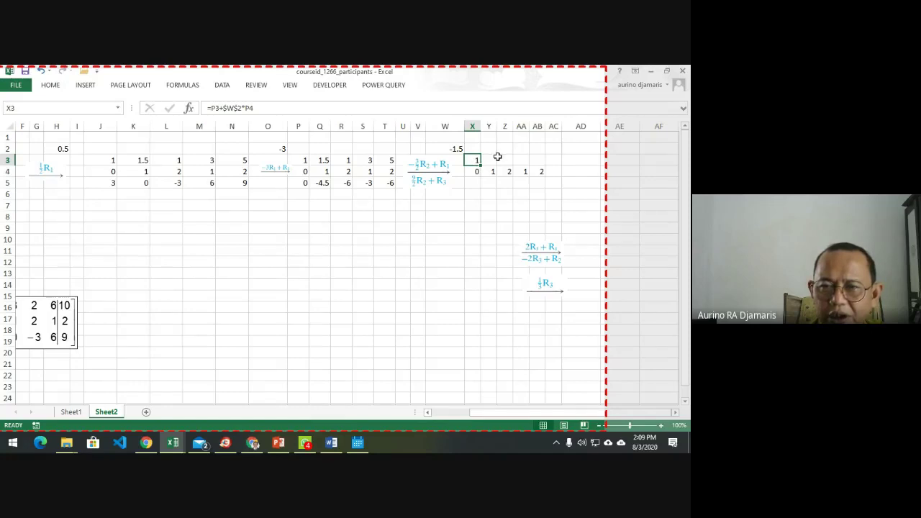
Fill the row 1 formula from X3 across to AB3.
left_click_drag(481, 166, 549, 165)
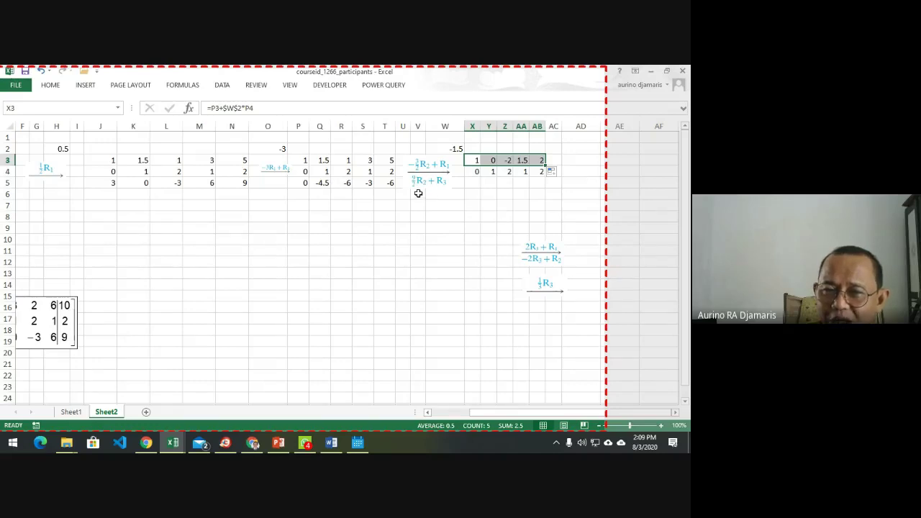
Try to enter 9/2 in W6 as the factor for the 9/2R2+R3 operation.
left_click(447, 195)
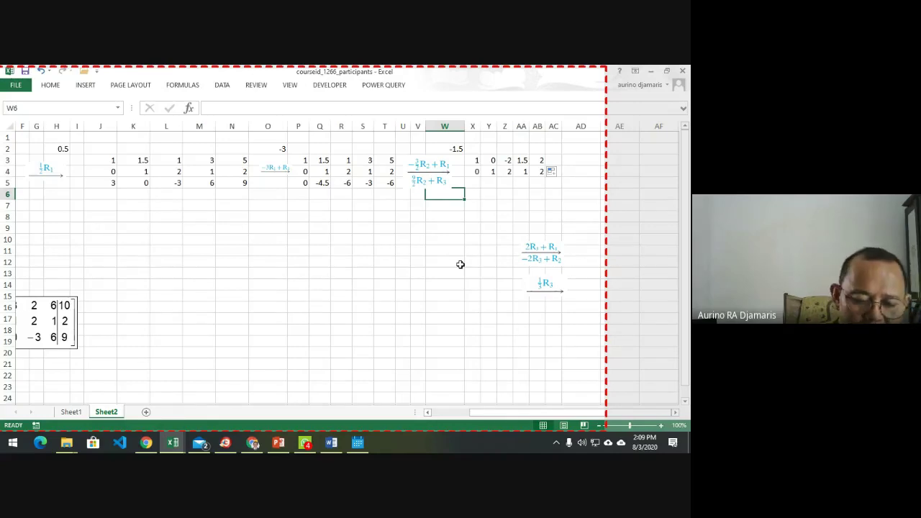
type("9")
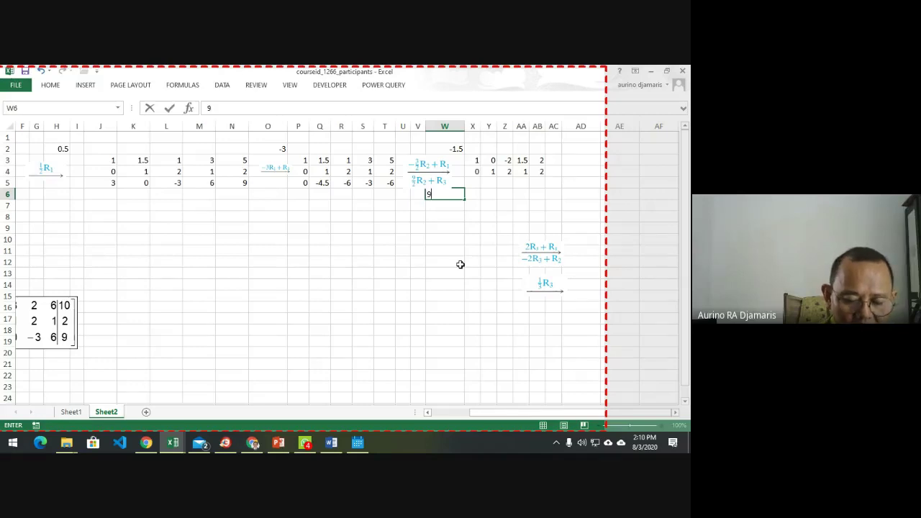
type("/2")
key("Return")
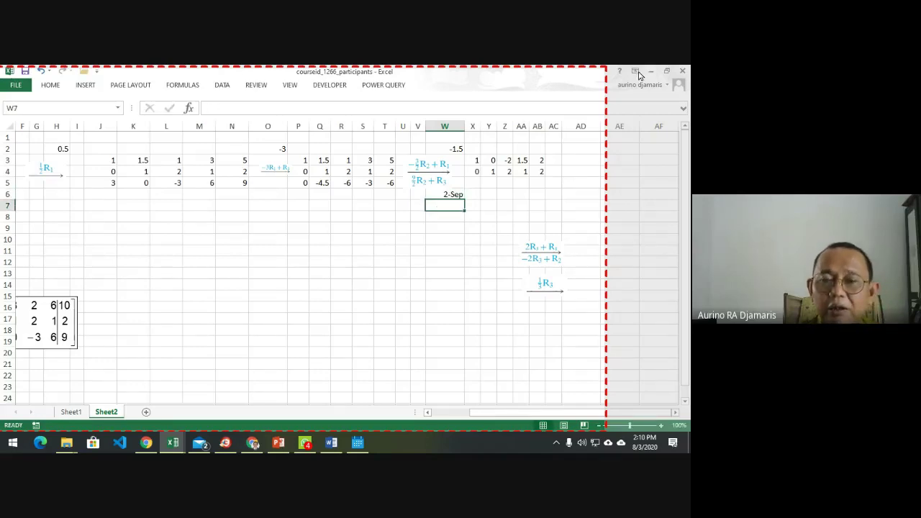
Set the number format of W6 to General and enter the 9/2R2+R3 factor there as =9/2.
left_click(433, 195)
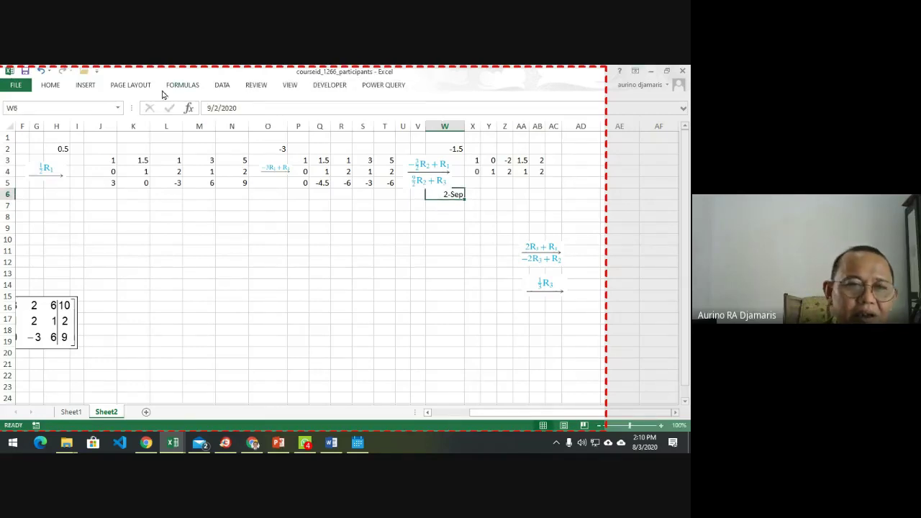
left_click(52, 88)
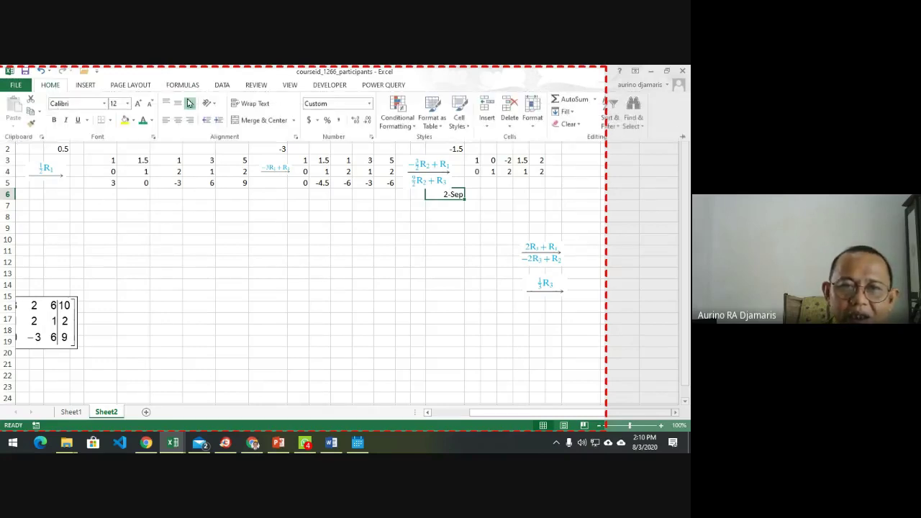
left_click(369, 104)
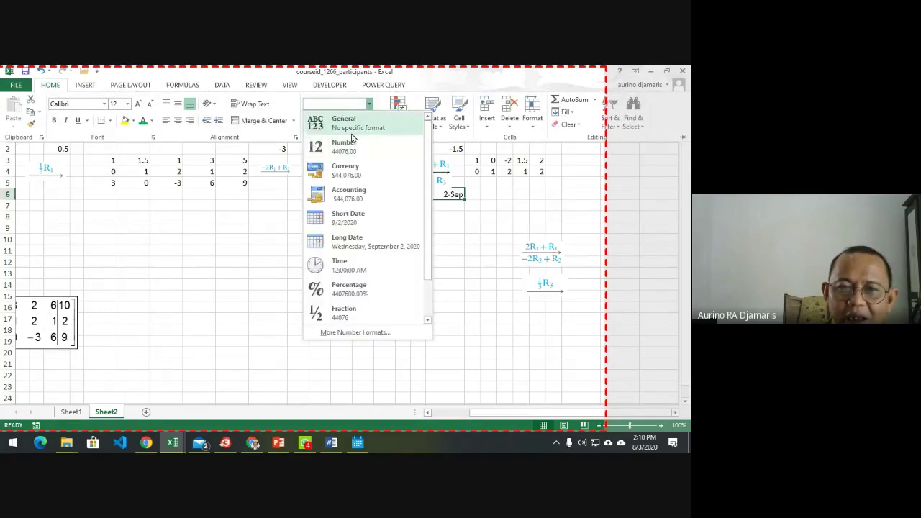
left_click(352, 126)
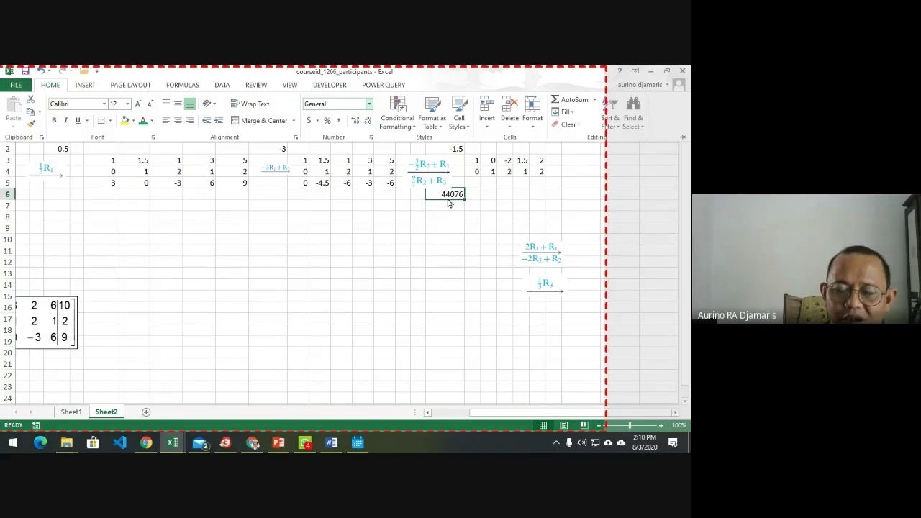
type("=")
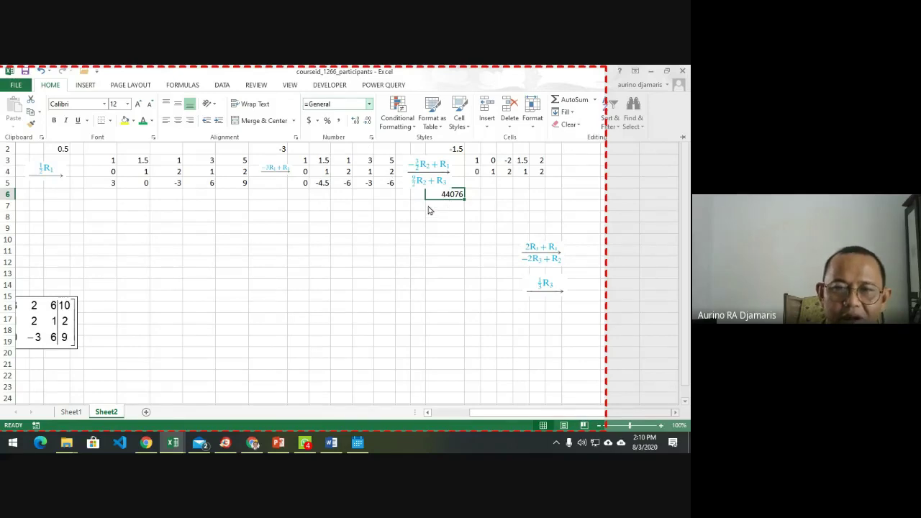
left_click(451, 194)
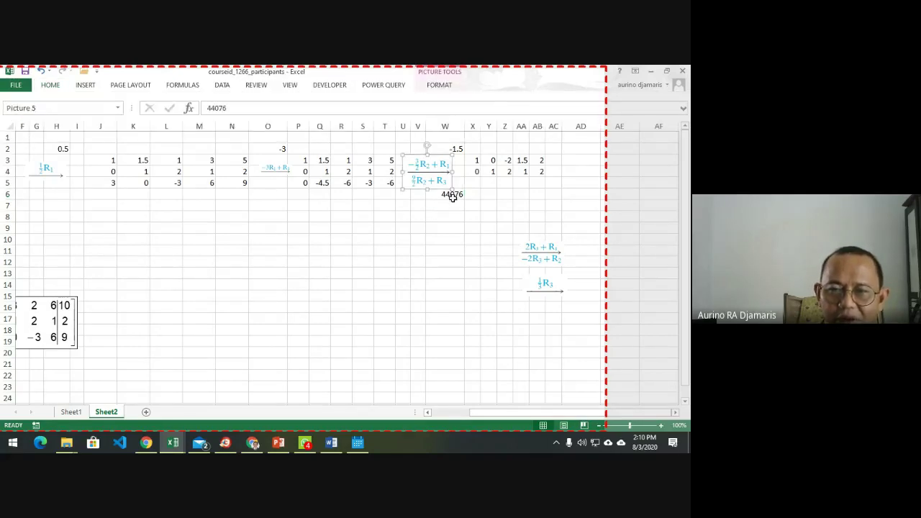
type("=")
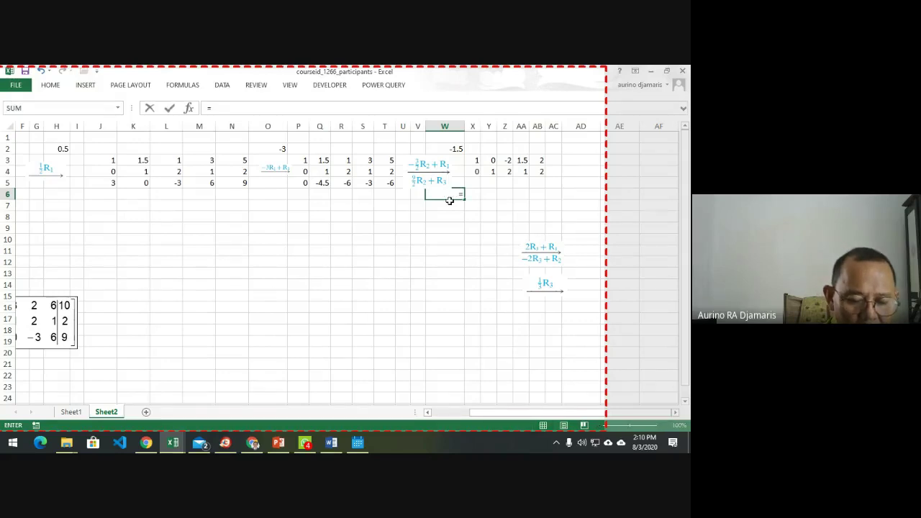
type("9/2")
key("Return")
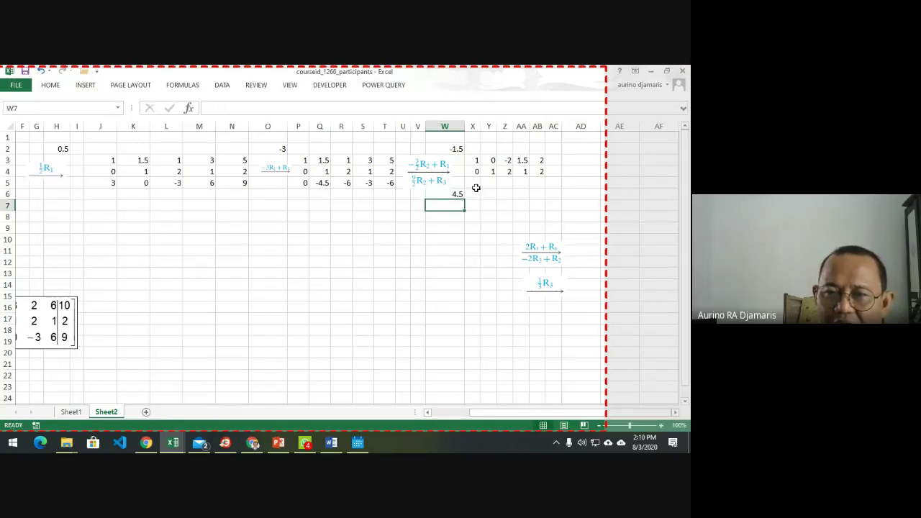
Enter the row 3 formula =$W$6*X4+P5 in X5 and fill it across to AB5.
left_click(475, 185)
type("=")
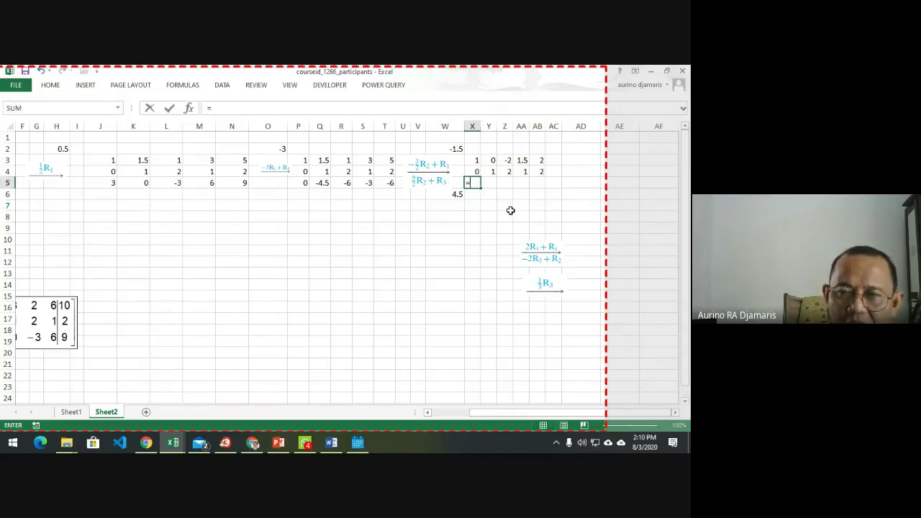
left_click(452, 194)
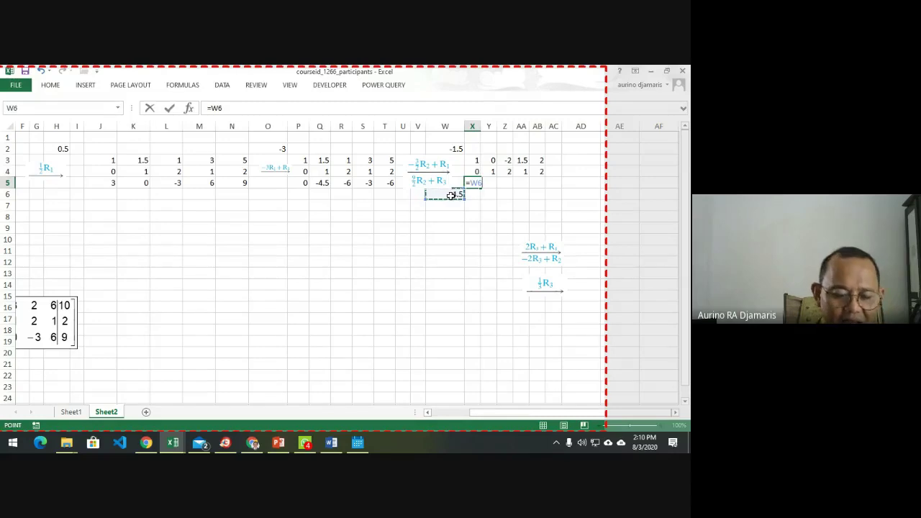
type("*")
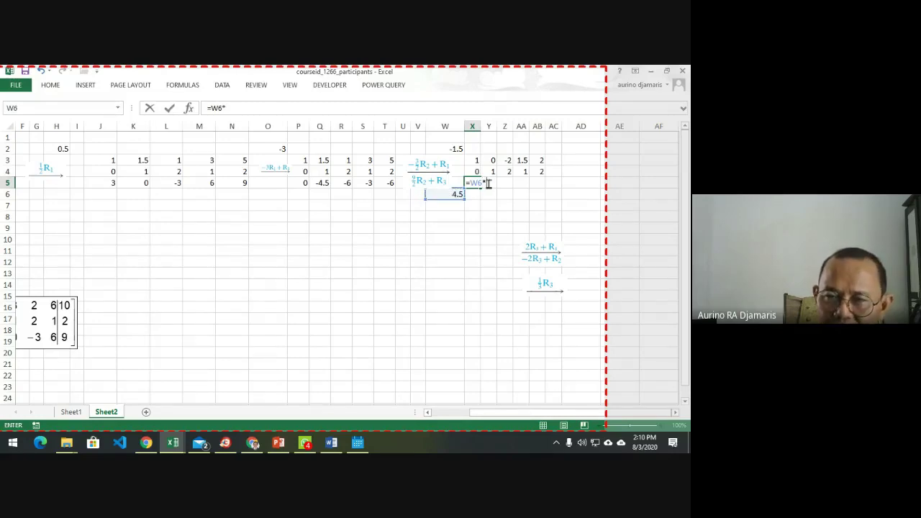
left_click(476, 175)
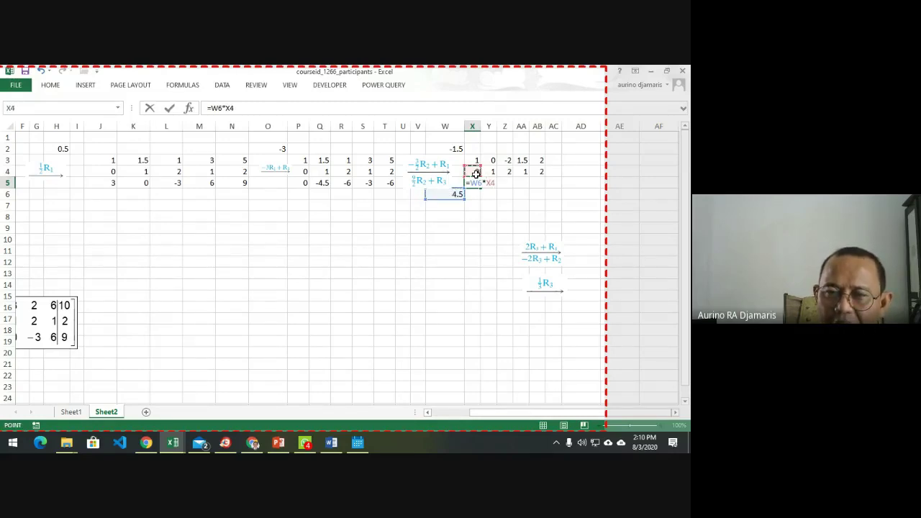
left_click(477, 185)
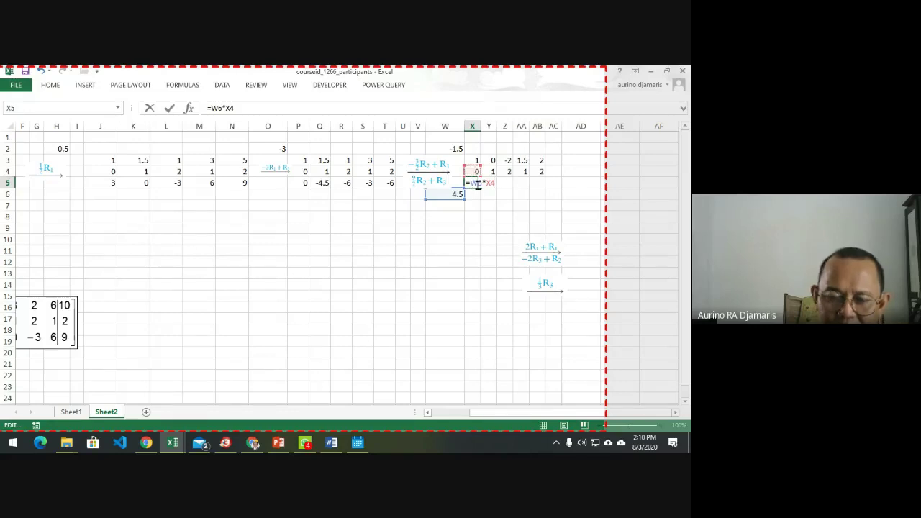
key("F4")
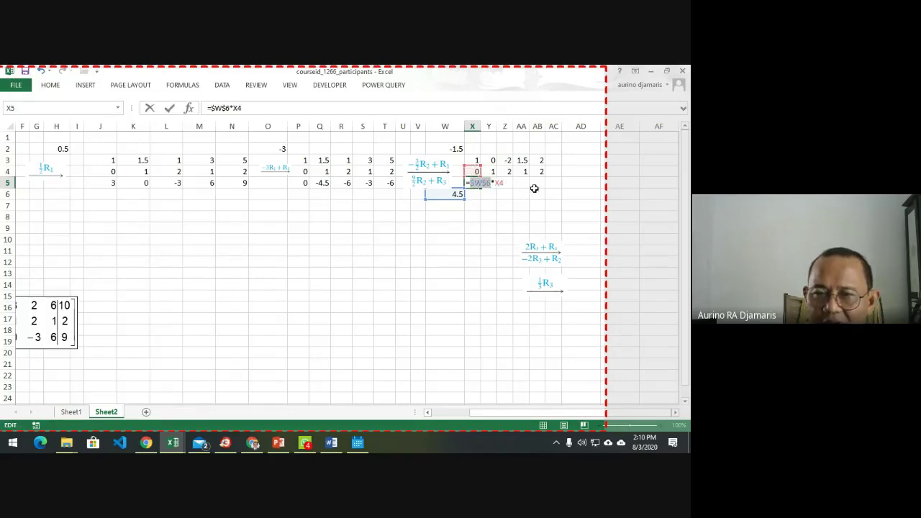
left_click(505, 184)
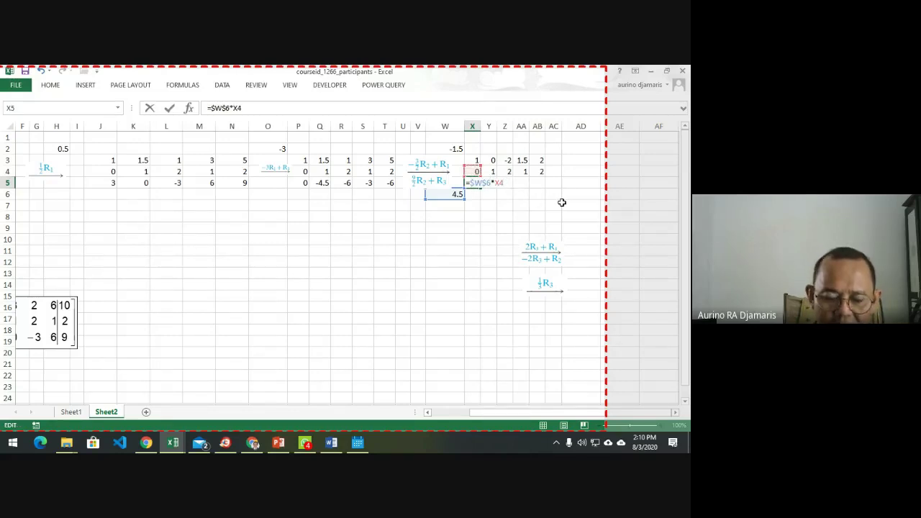
type("+")
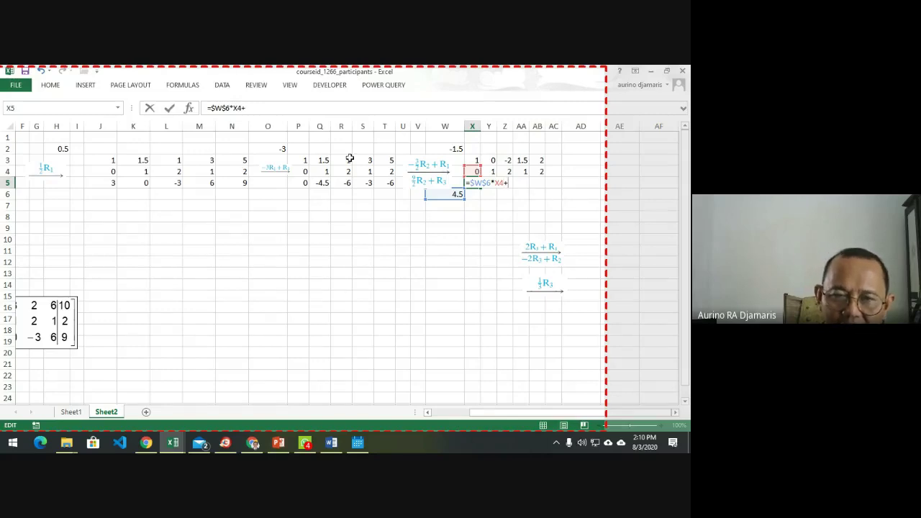
left_click(302, 184)
key("Return")
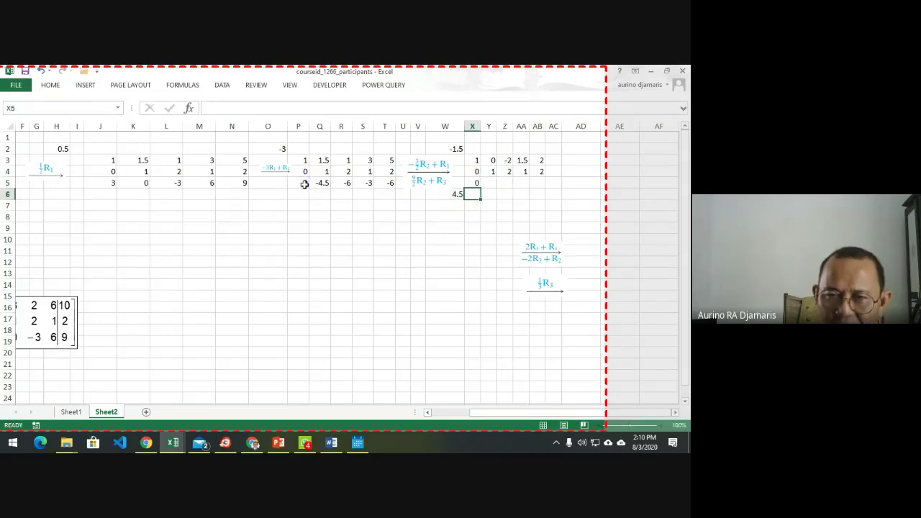
left_click(475, 183)
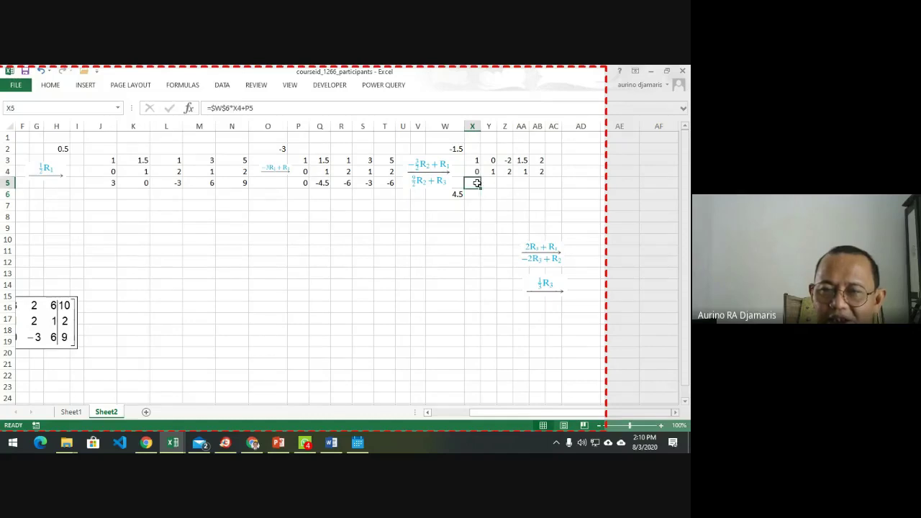
left_click_drag(481, 188, 545, 189)
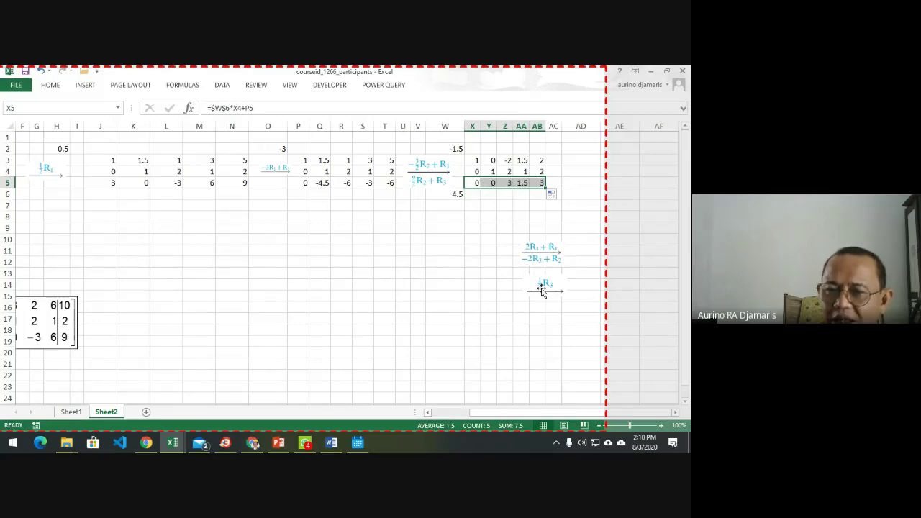
Move the 1/3R3 arrow picture below the 1/2R1 arrow, around rows 7 to 9 near column H.
left_click_drag(543, 290, 34, 227)
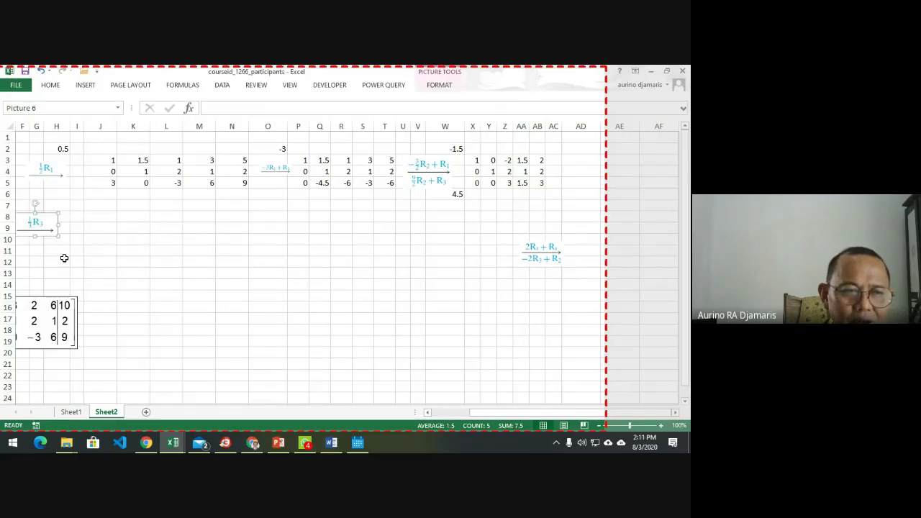
left_click(427, 415)
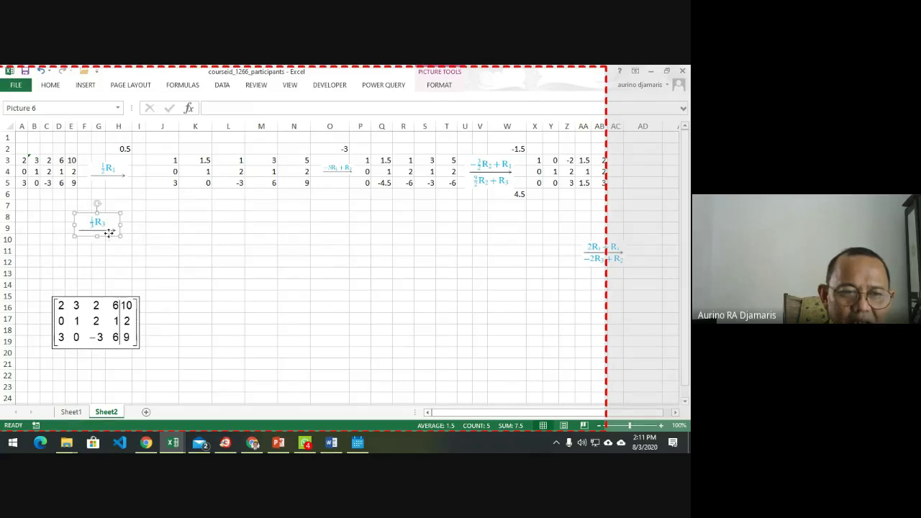
left_click_drag(109, 233, 151, 229)
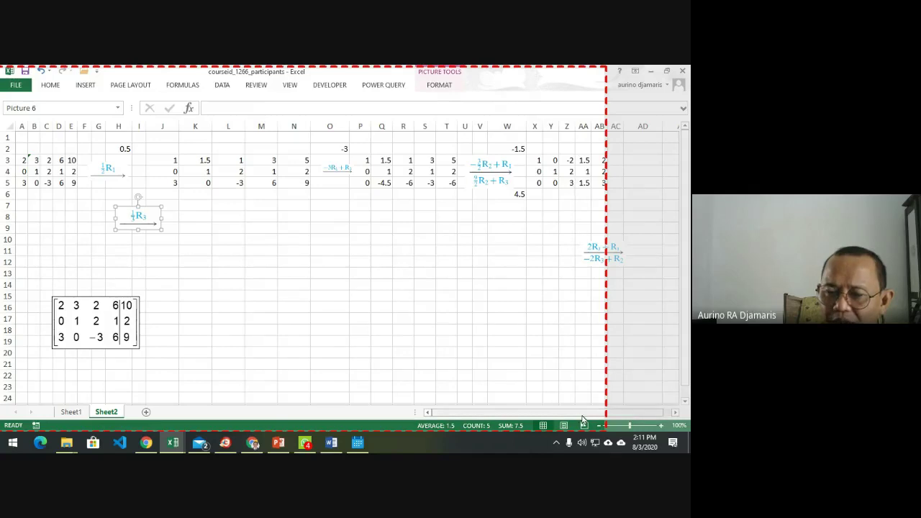
Narrow columns J to N together and shift the 1/3R3 arrow picture so it clears column J.
left_click(676, 415)
left_click(677, 415)
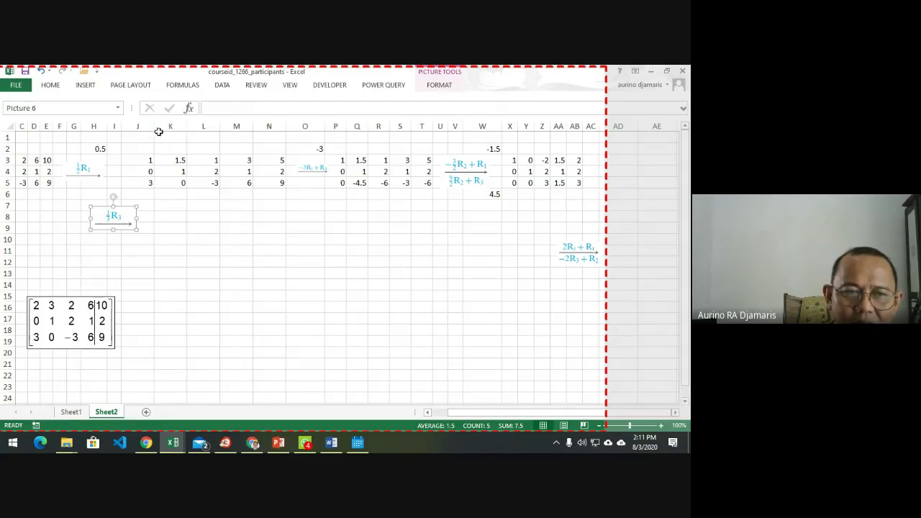
left_click_drag(154, 128, 274, 129)
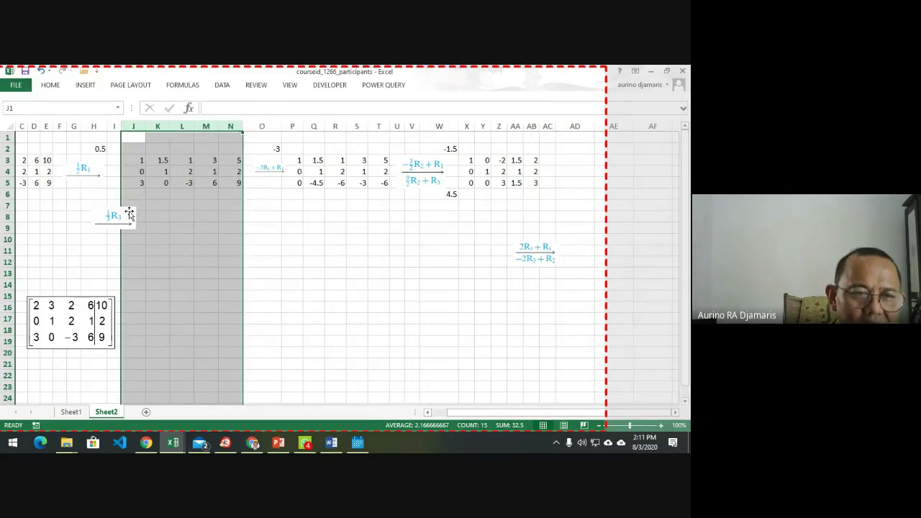
left_click_drag(129, 213, 116, 211)
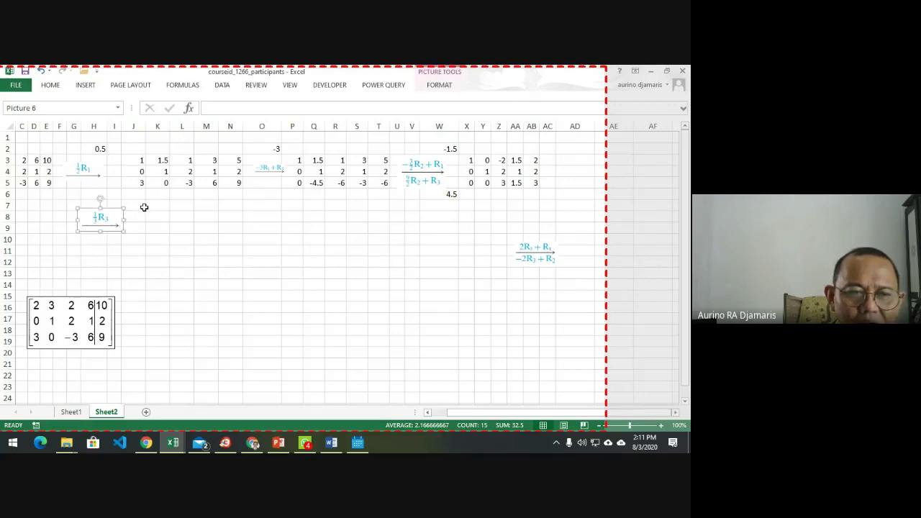
Enter =X3 in J7 and fill it across to N7 and down to row 8 to copy the first two matrix rows.
left_click(142, 205)
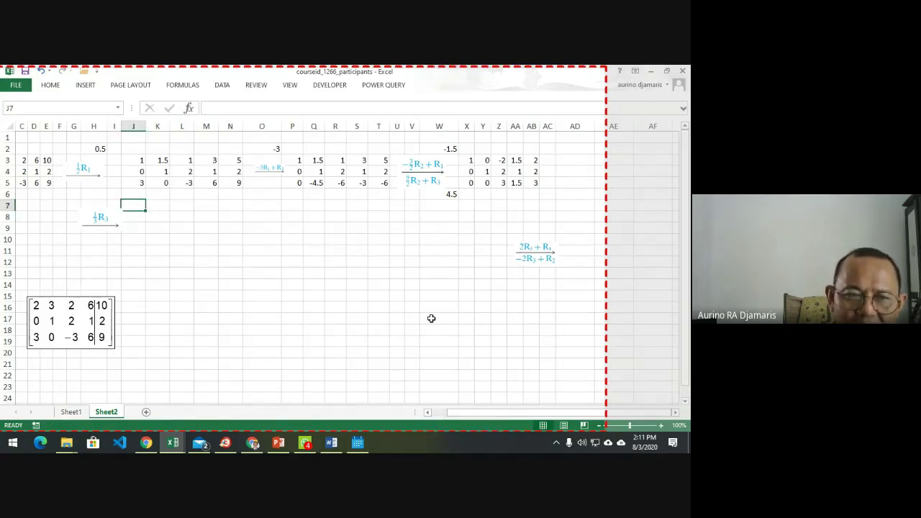
type("=")
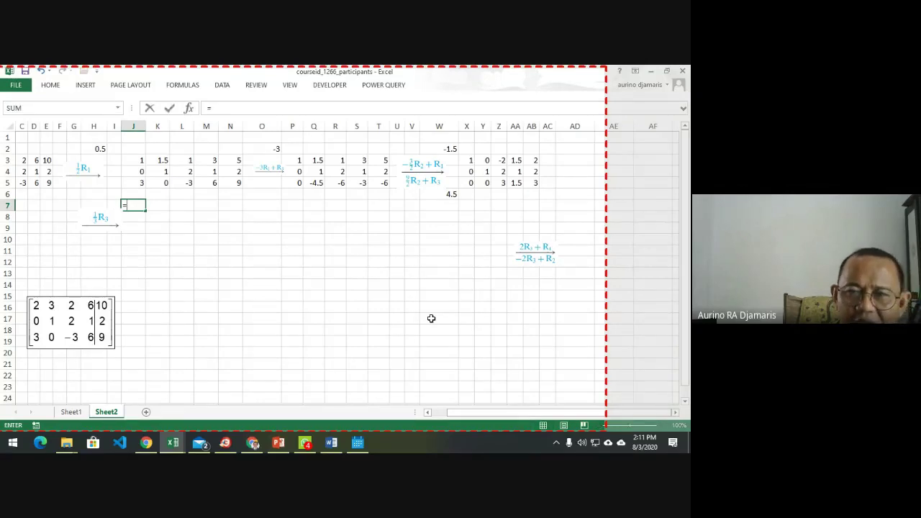
left_click(472, 160)
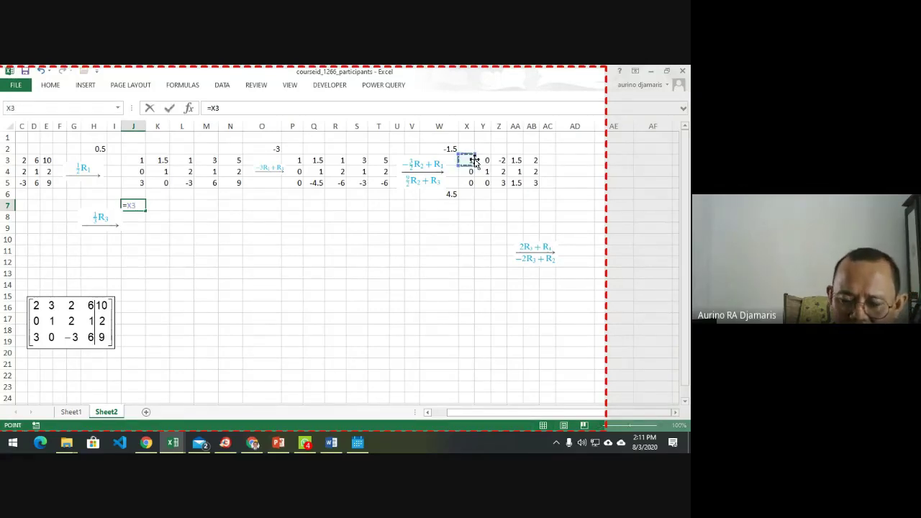
key("Return")
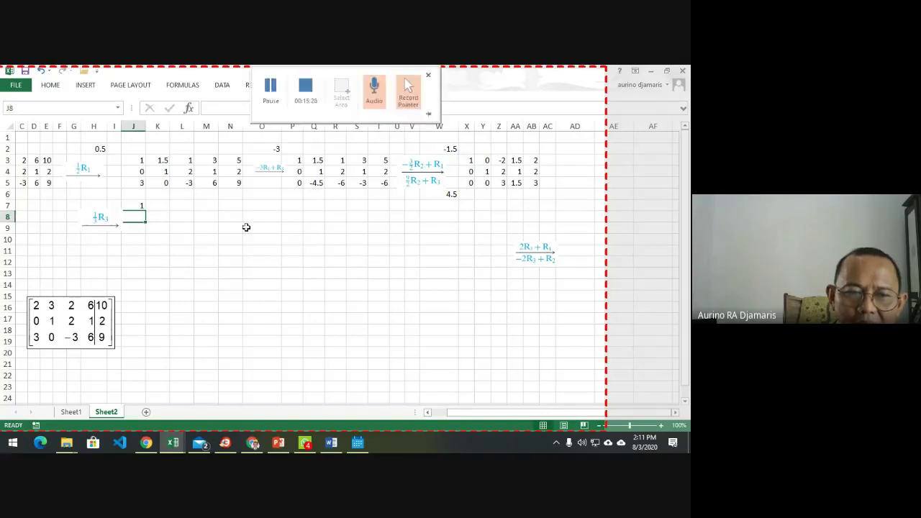
left_click(139, 209)
left_click_drag(145, 210, 243, 212)
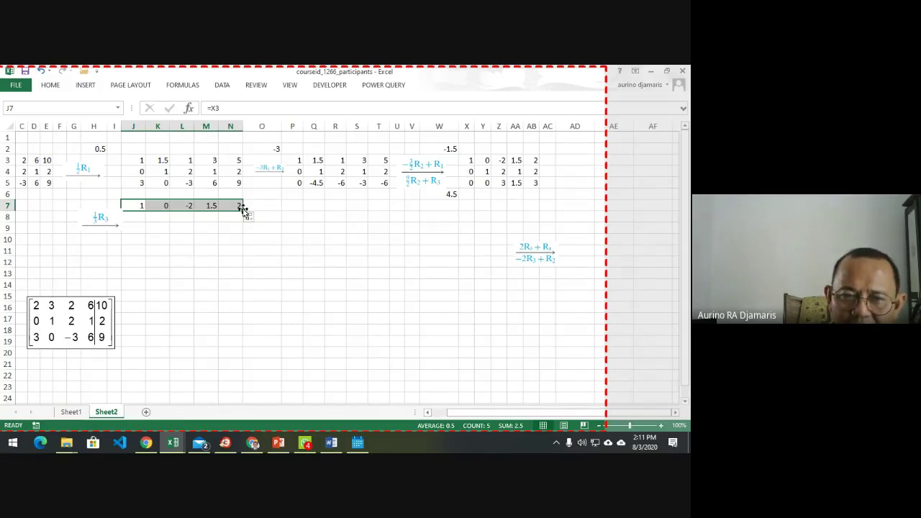
left_click_drag(243, 209, 244, 219)
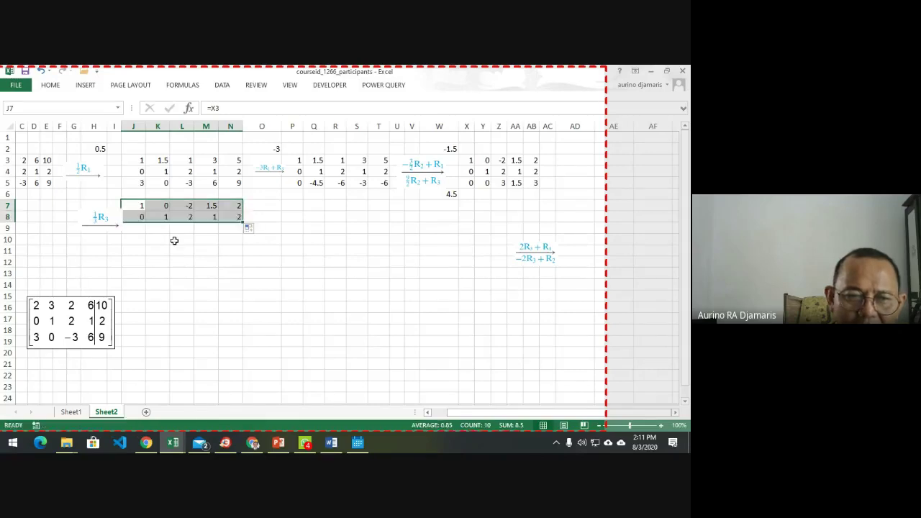
Enter the row 3 formula =1/3*X5 in J9 and fill it across to N9.
left_click(135, 232)
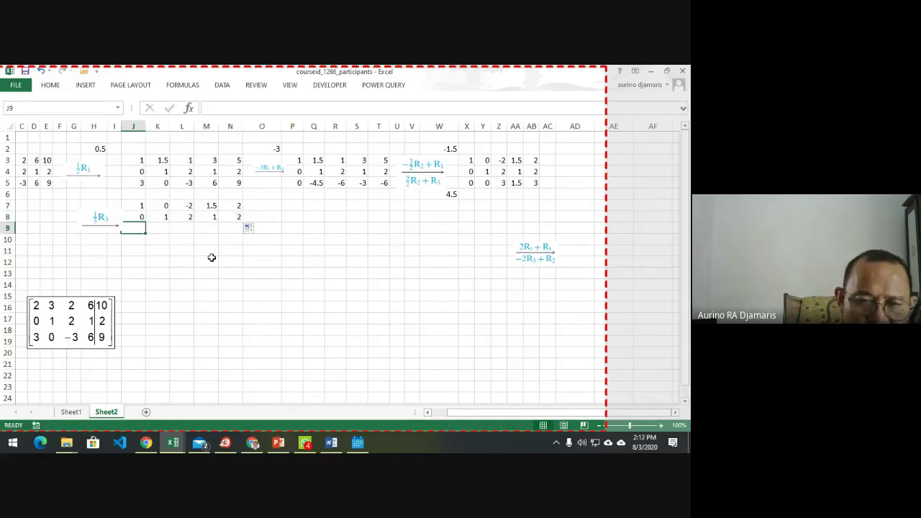
type("=1/3*")
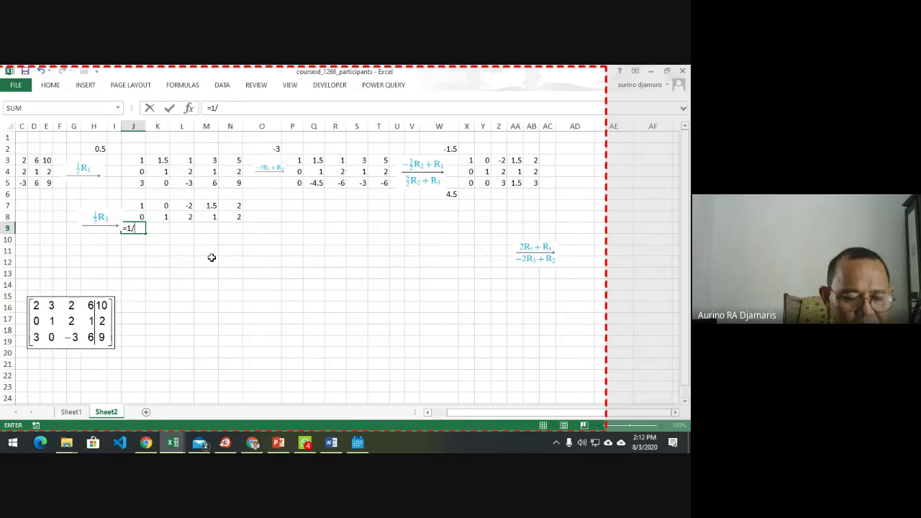
left_click(467, 182)
key("Return")
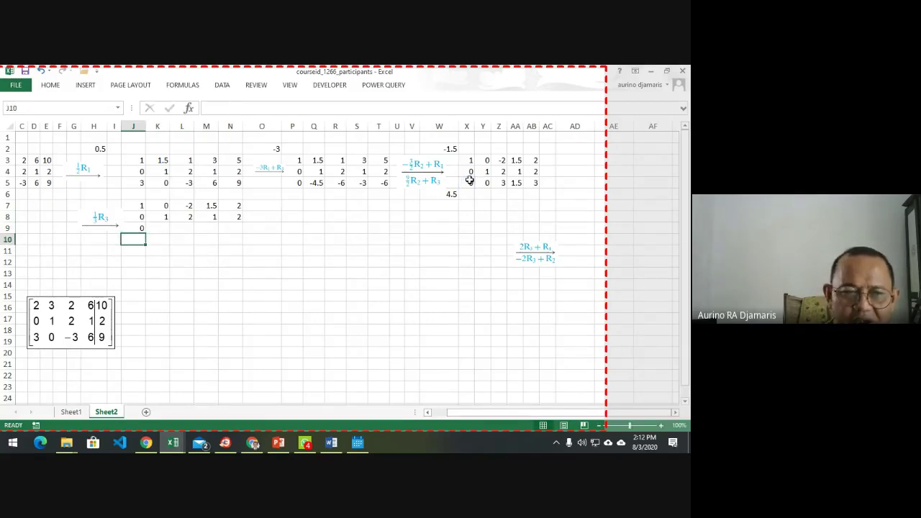
left_click(138, 226)
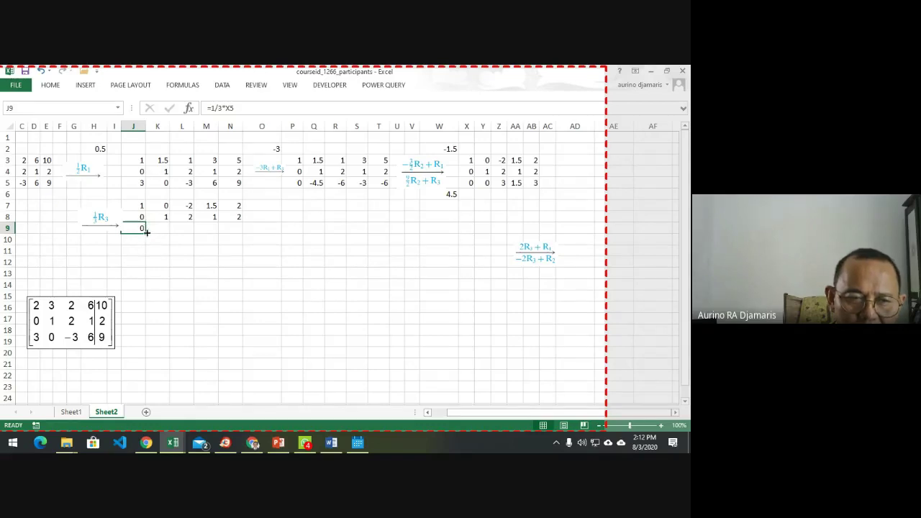
left_click_drag(146, 232, 243, 228)
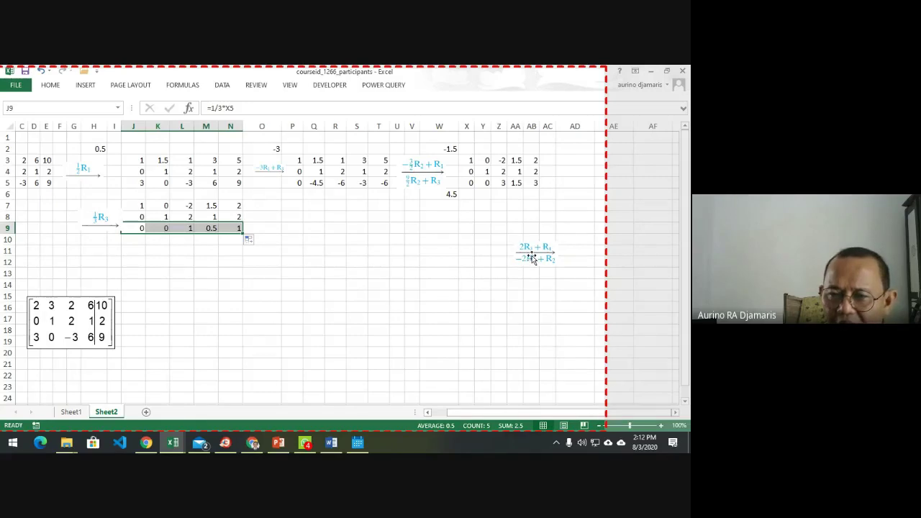
Move the 2R3+R1 / -2R3+R2 arrow picture beside the J7:N9 matrix and shrink it to fit in column O.
left_click_drag(533, 258, 267, 214)
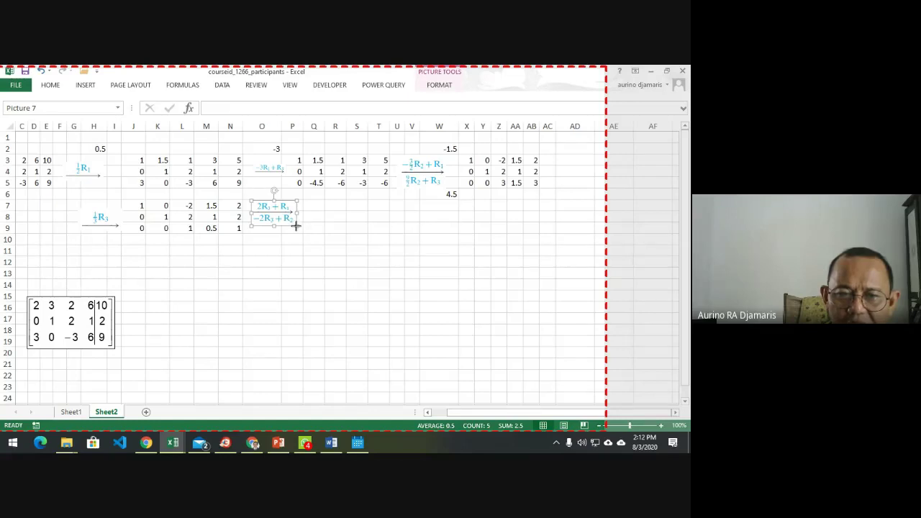
left_click_drag(281, 220, 272, 228)
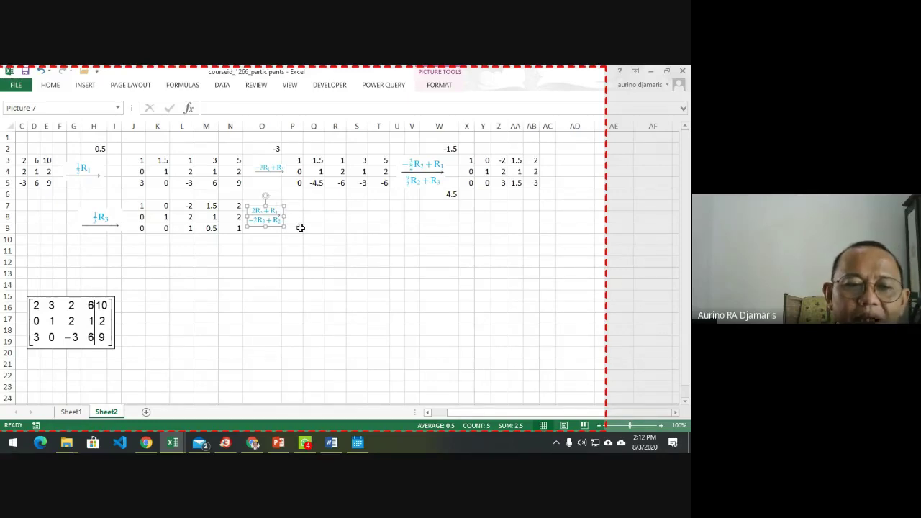
Enter =J9 in P9 and fill it across to T9 to carry row 3 into the next matrix.
left_click(301, 227)
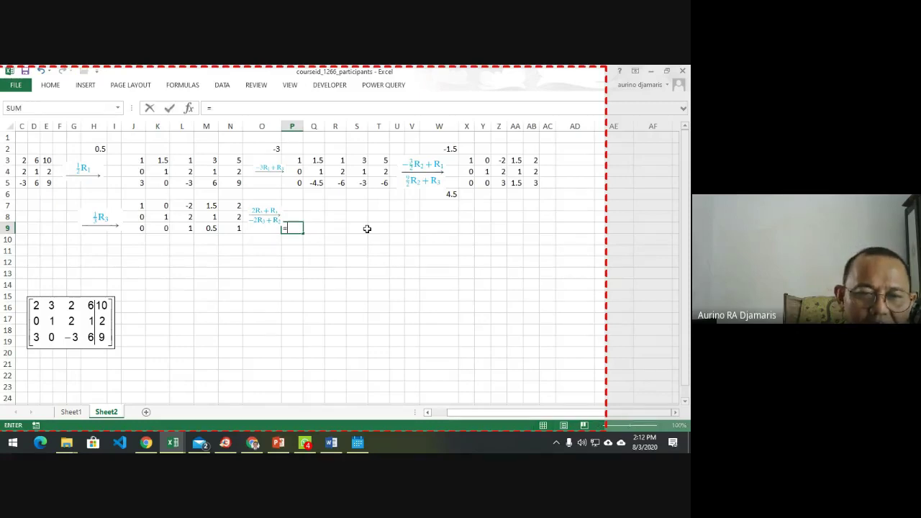
type("=")
key("Left")
key("Left")
key("Left")
key("Left")
key("Left")
key("Left")
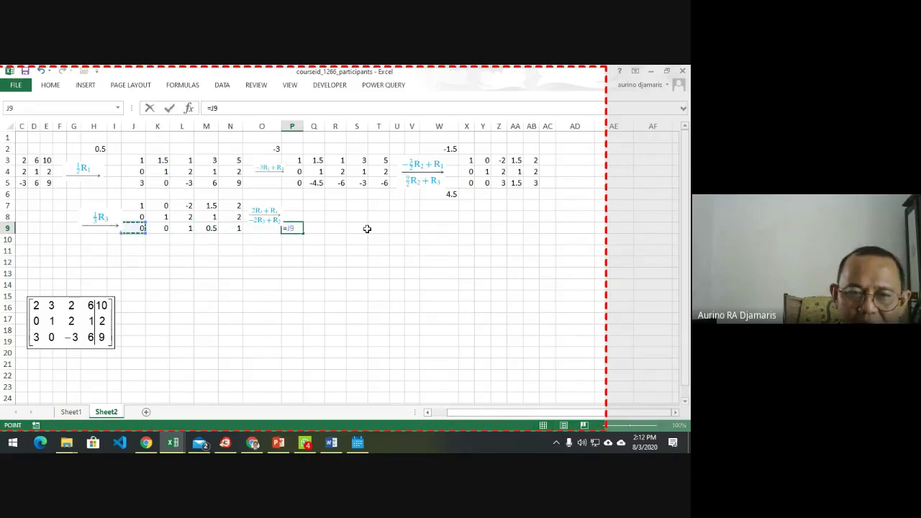
key("Return")
key("Up")
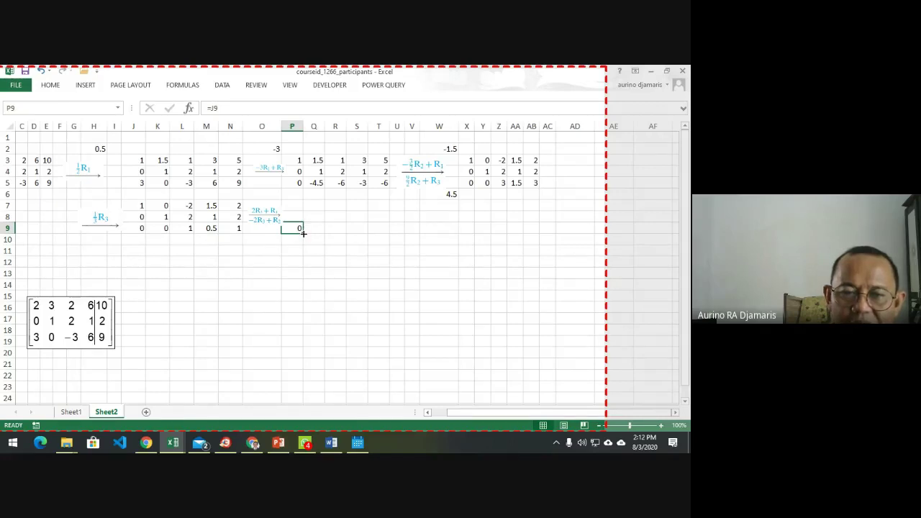
left_click_drag(303, 233, 389, 233)
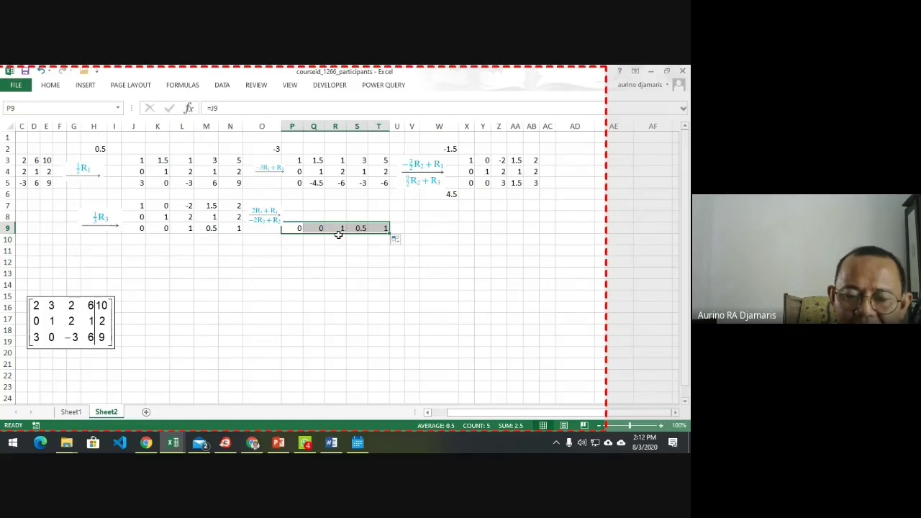
Enter the 2R3+R1 formula =2*P9+J7 in P7 and fill it across to T7.
left_click(299, 207)
type("=2*")
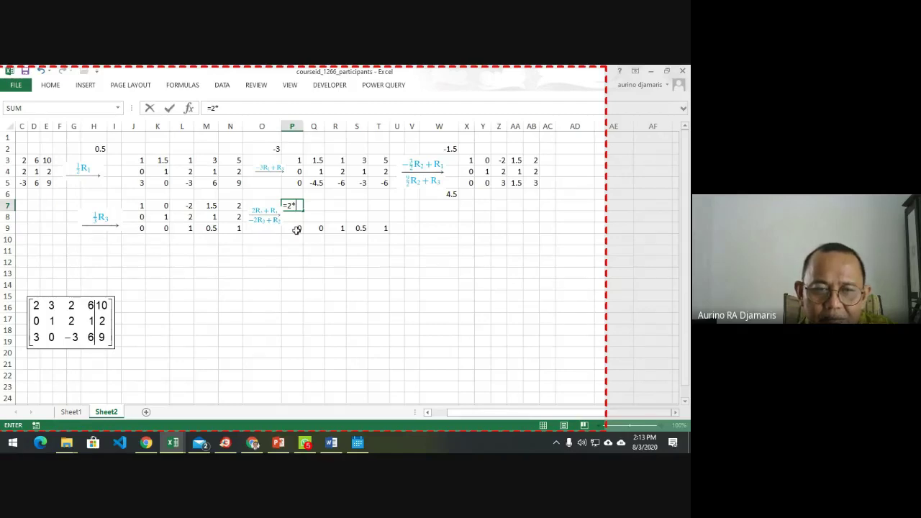
left_click(296, 230)
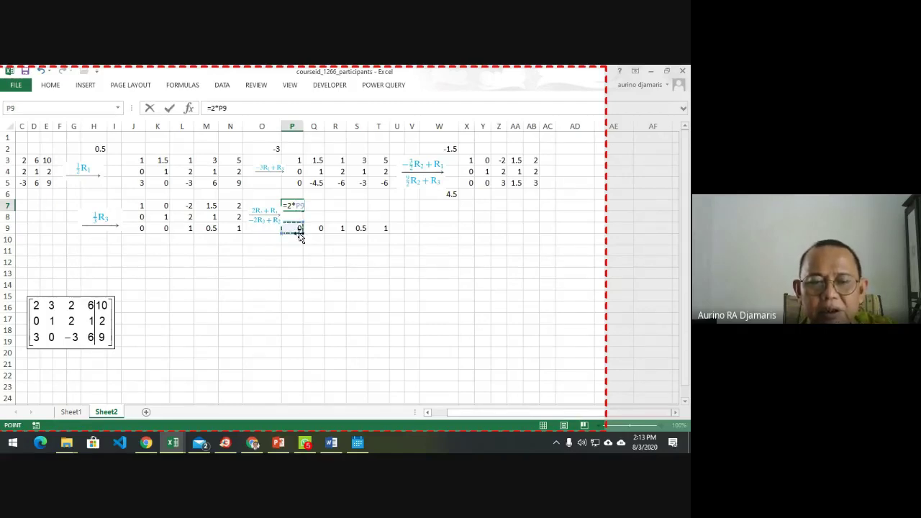
type("+")
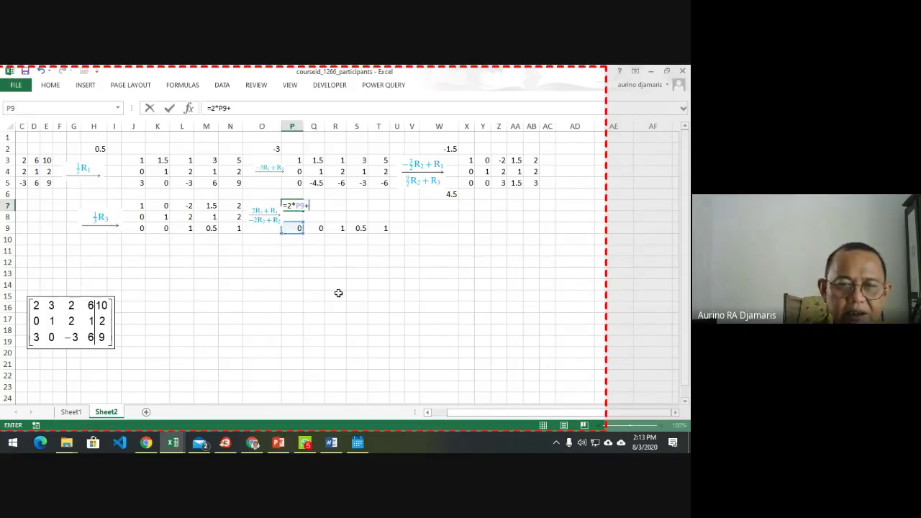
left_click(139, 204)
key("Return")
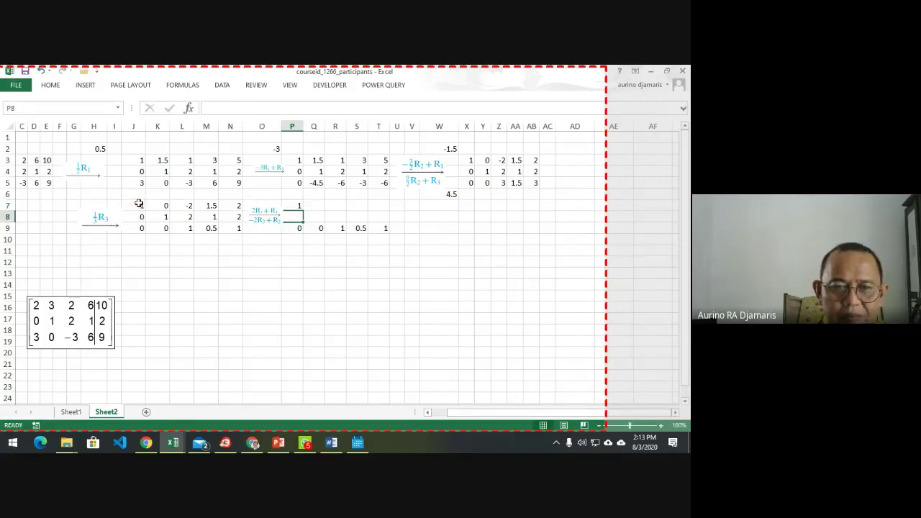
left_click(300, 207)
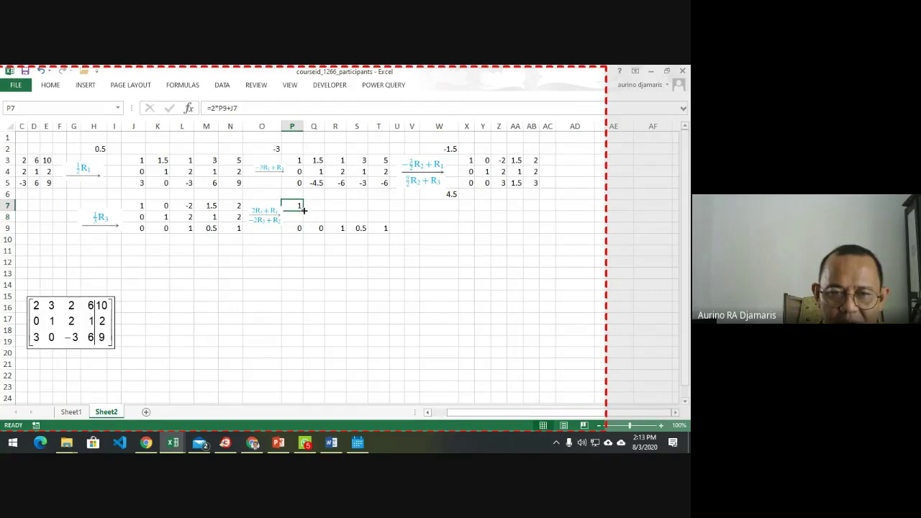
left_click_drag(303, 211, 389, 211)
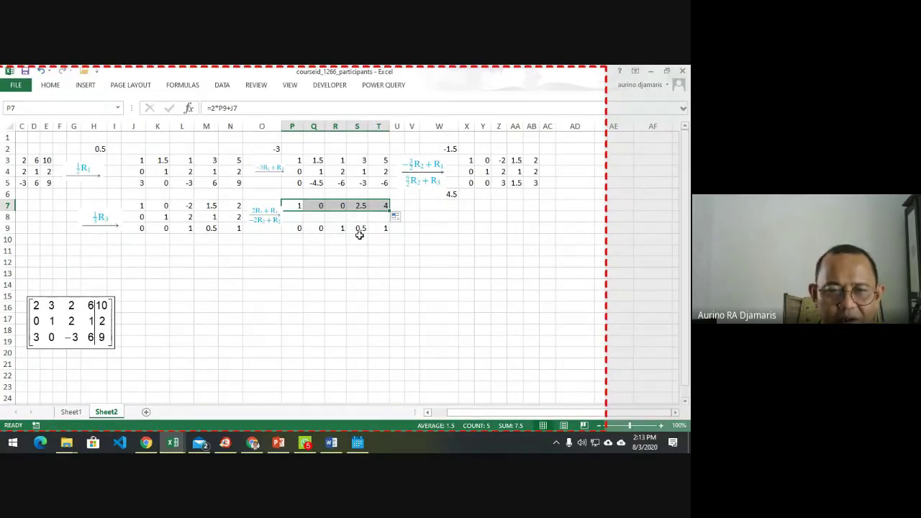
Enter the -2R3+R2 formula =-2*P9+J8 in P8 and fill it across to T8.
left_click(297, 217)
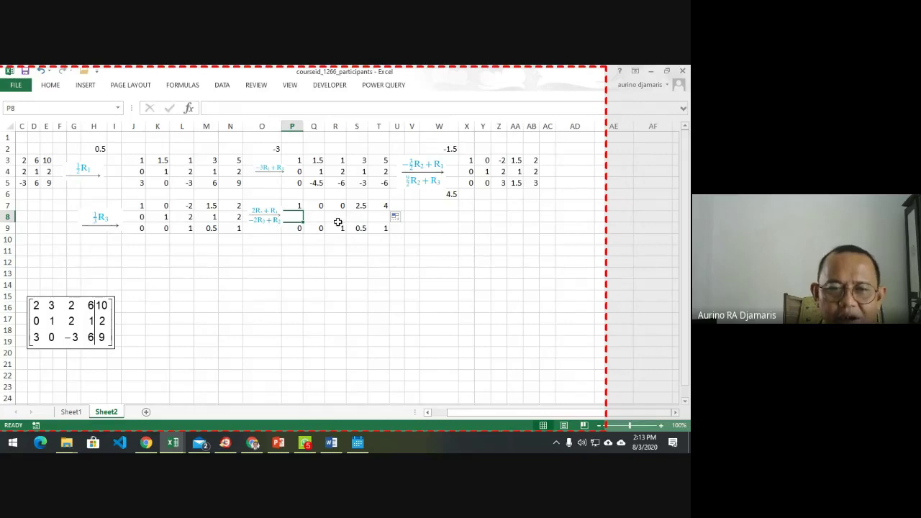
type("=-2*")
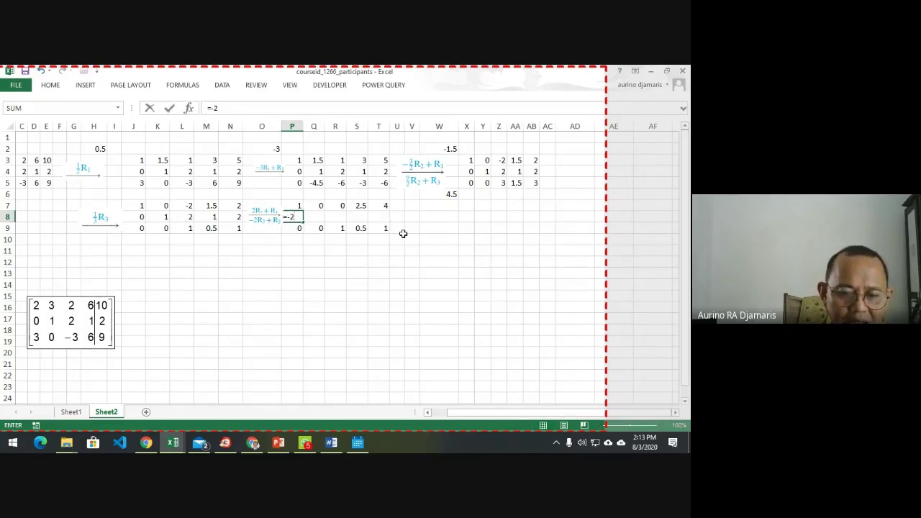
left_click(293, 229)
type("+")
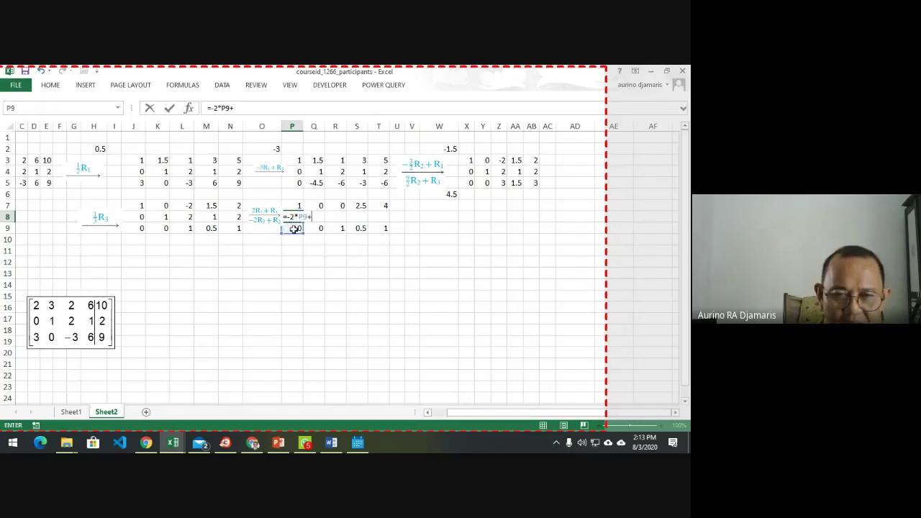
left_click(133, 219)
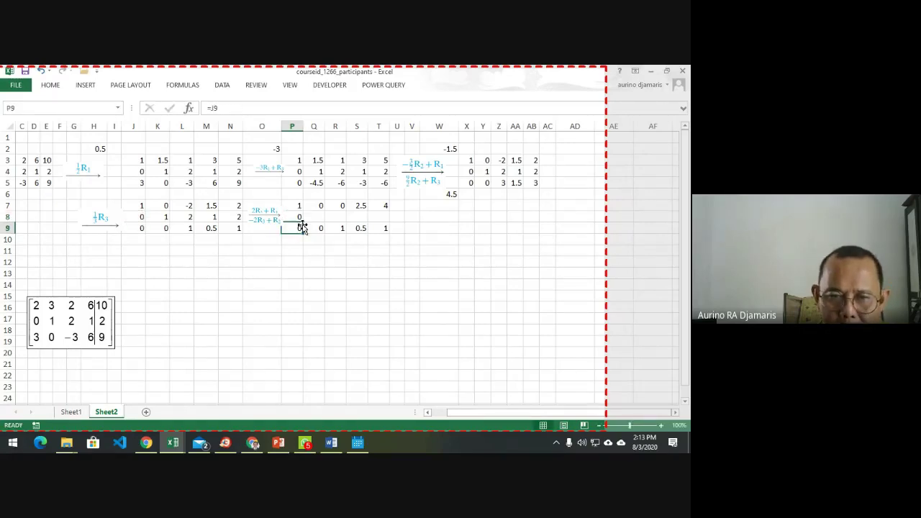
key("ctrl+Return")
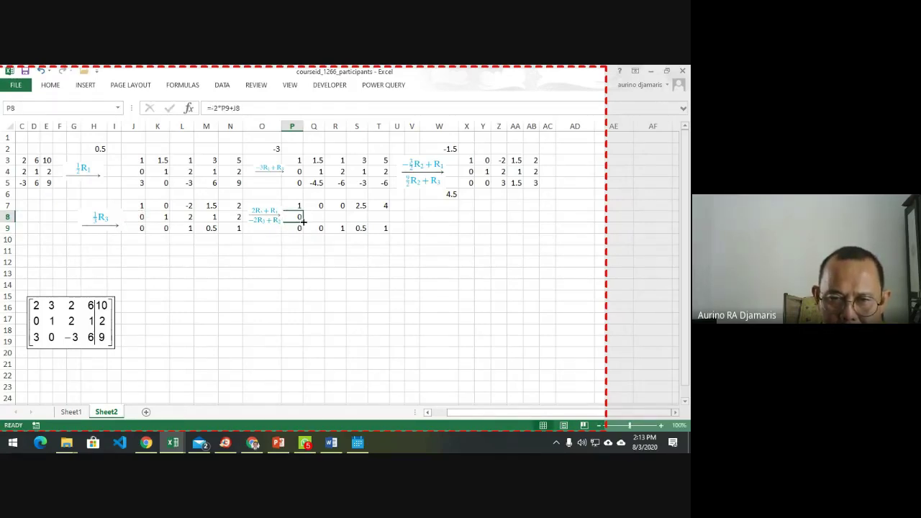
left_click_drag(303, 222, 385, 219)
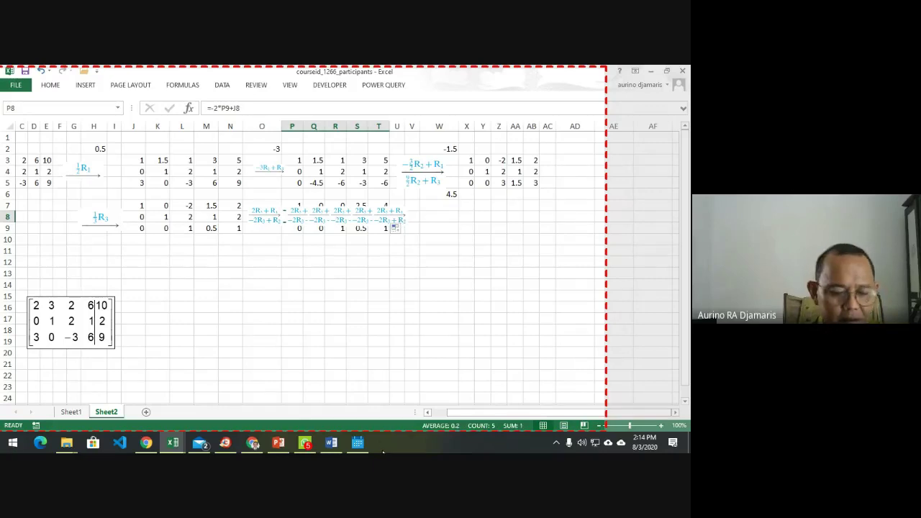
Shrink the 2R3+R1 / -2R3+R2 arrow picture to fit inside column O and redo the P8 formula fill across to T8.
key("ctrl+z")
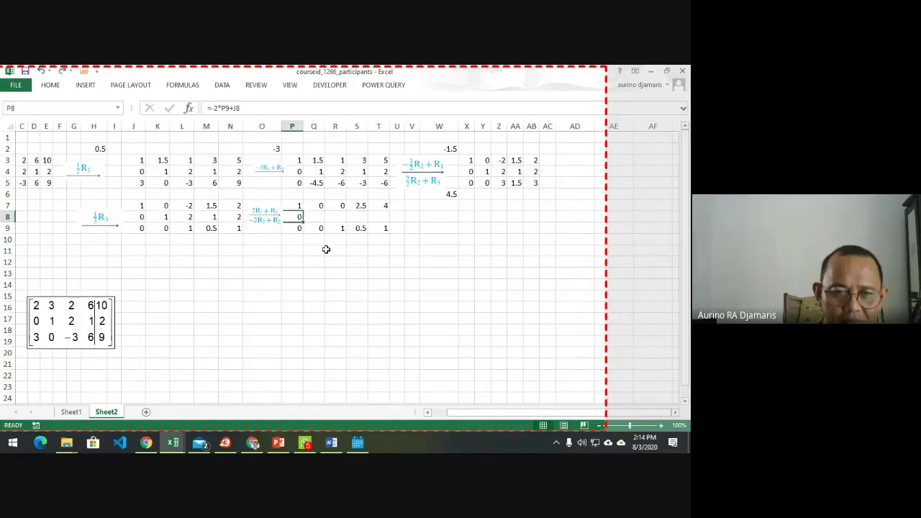
left_click_drag(303, 222, 385, 221)
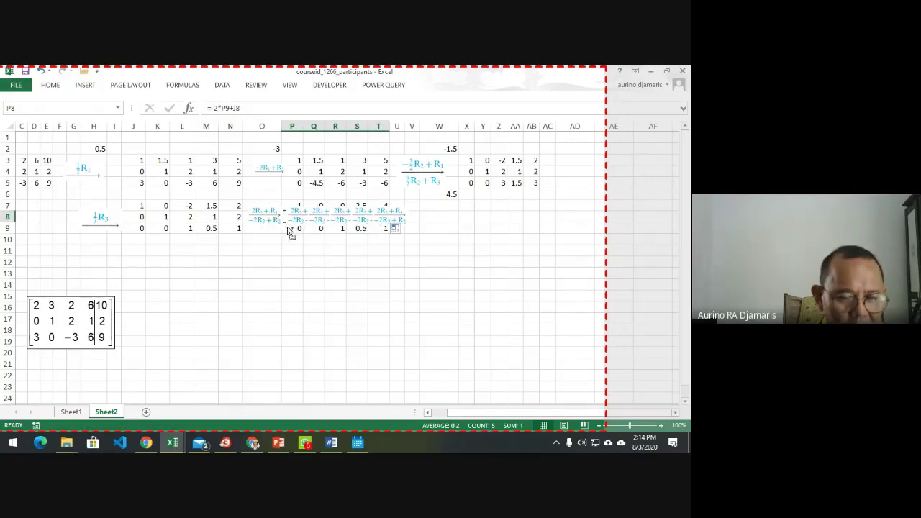
key("ctrl+z")
left_click(280, 225)
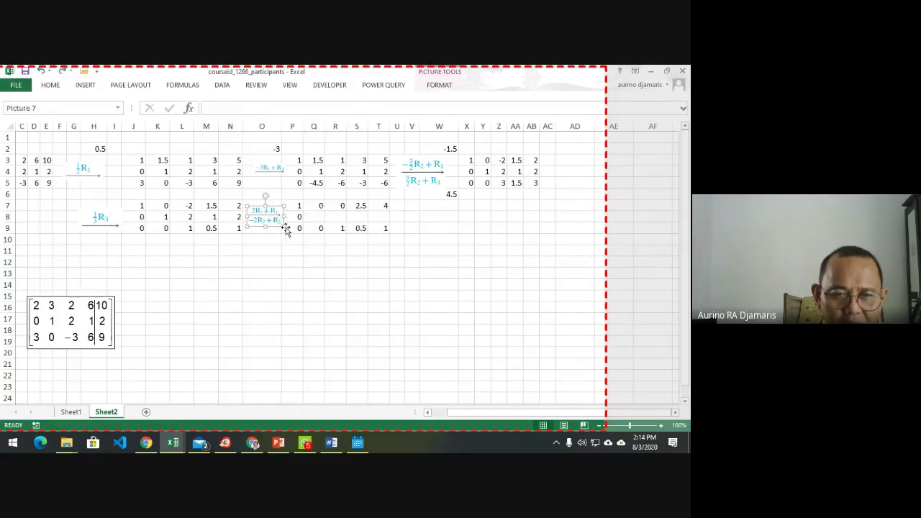
left_click_drag(275, 223, 389, 217)
left_click(296, 216)
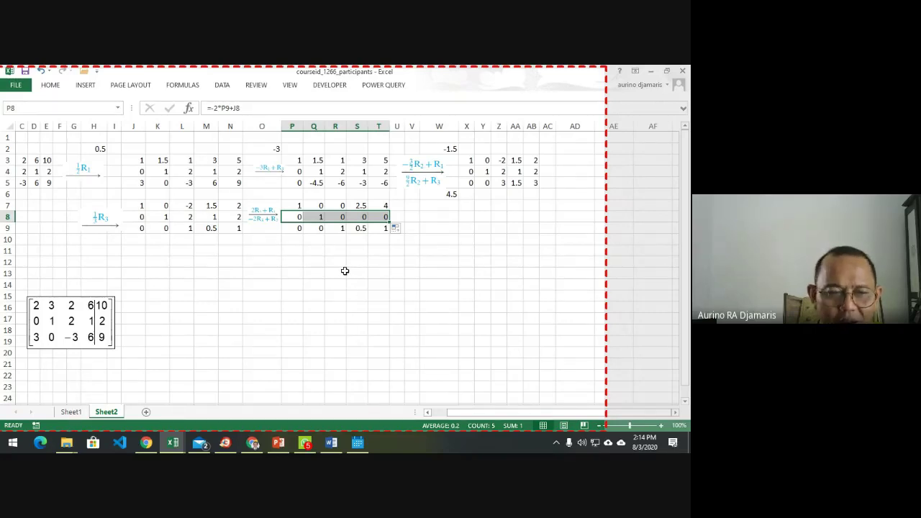
Cut the embedded augmented matrix object from the area below the calculations on Sheet2.
left_click(109, 342)
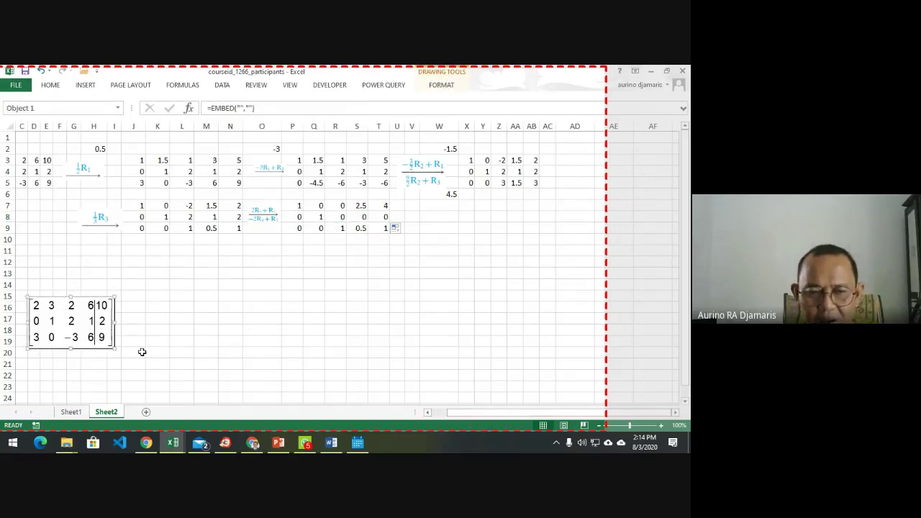
key("ctrl+x")
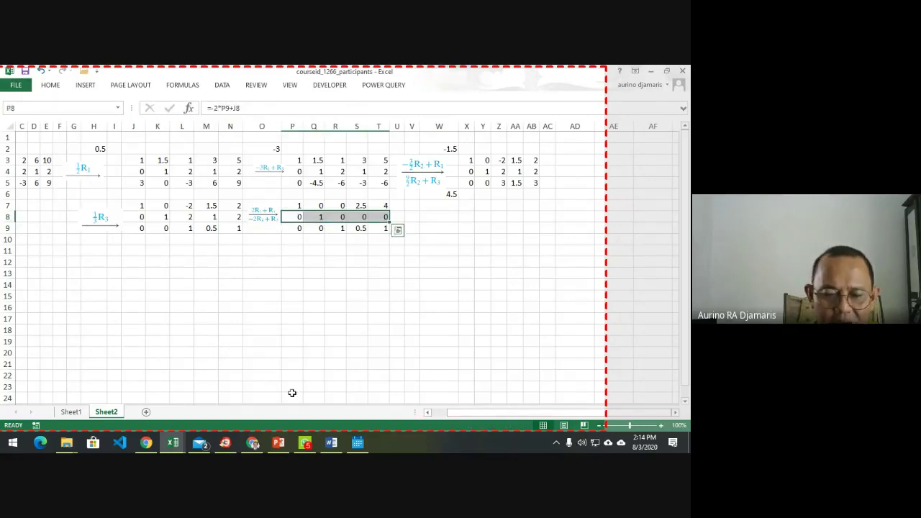
Switch to PowerPoint to check the reduced matrix on the Example 5 slide, and return to the courseid_1266_participants workbook in Excel.
left_click(278, 443)
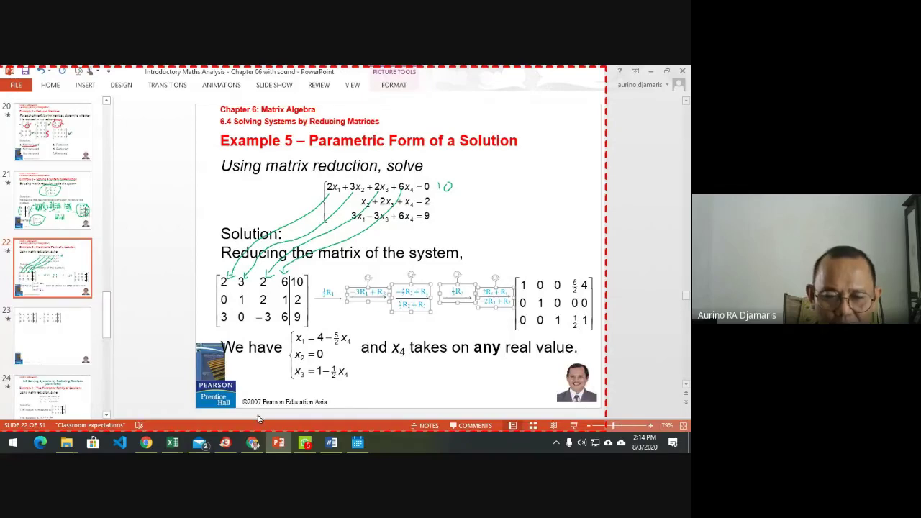
mouse_move(312, 445)
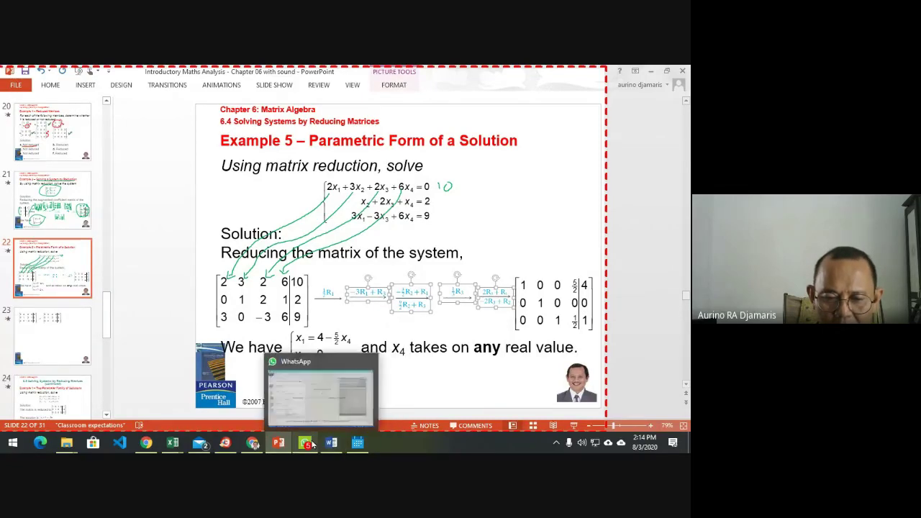
mouse_move(173, 443)
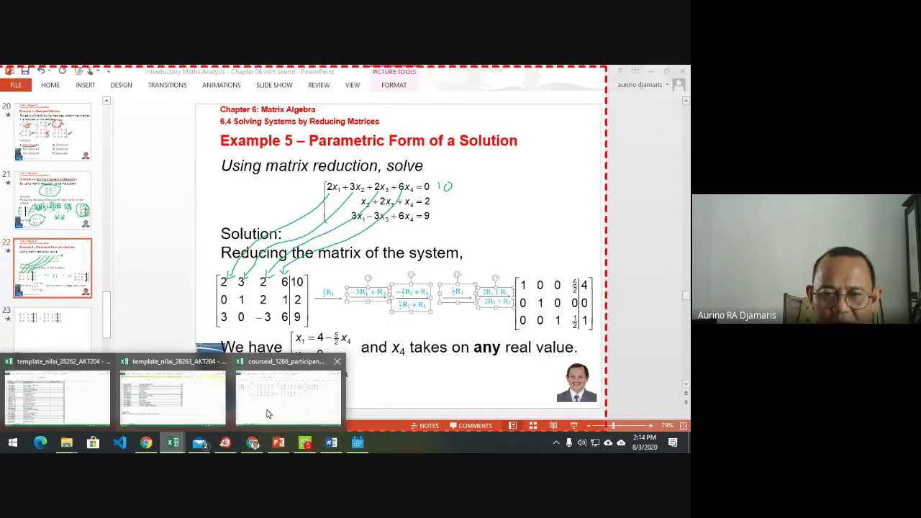
left_click(283, 388)
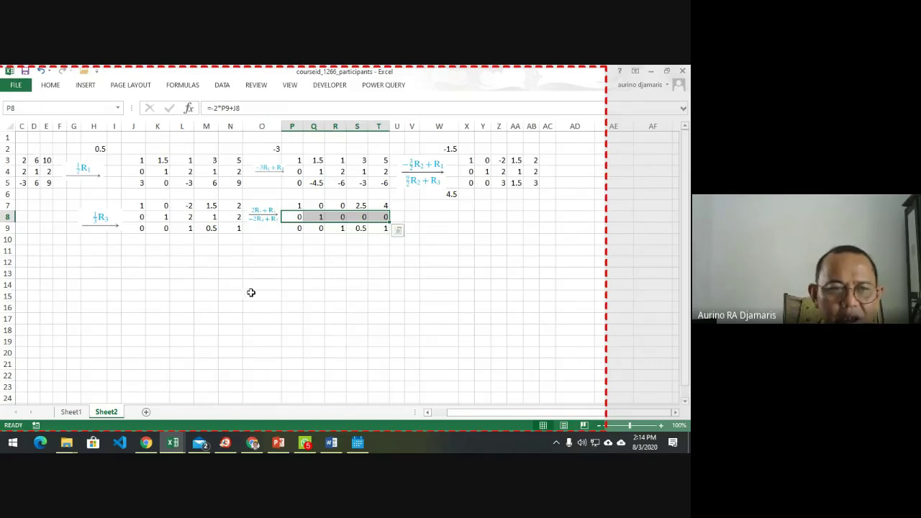
Shrink the 1/2R1 arrow picture beside the original matrix and narrow column I.
left_click(92, 177)
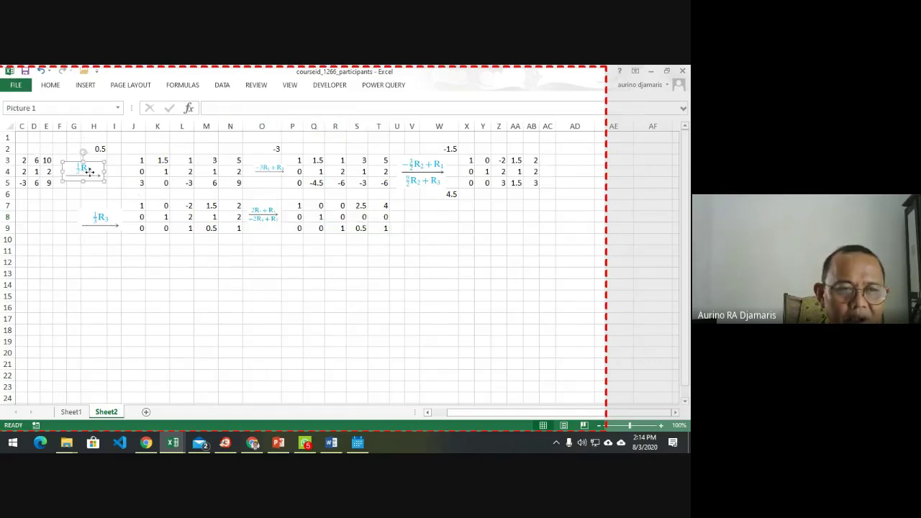
left_click_drag(102, 179, 94, 177)
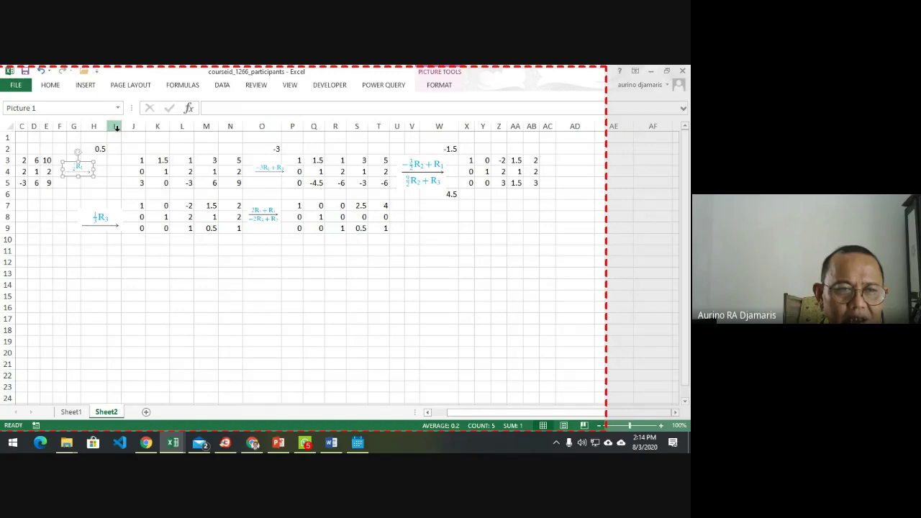
left_click_drag(120, 127, 106, 140)
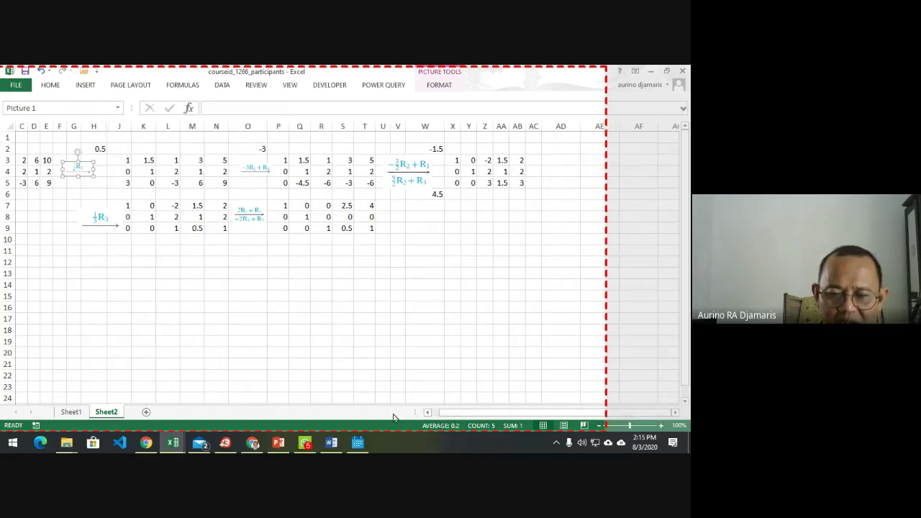
Copy the whole row-reduction range A1:AC10 with its arrow pictures.
left_click(427, 412)
left_click(427, 412)
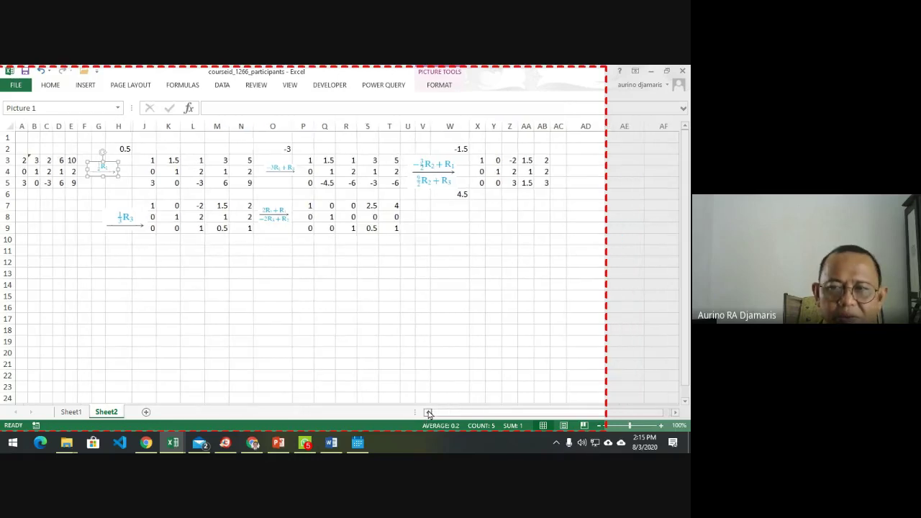
left_click_drag(20, 138, 561, 244)
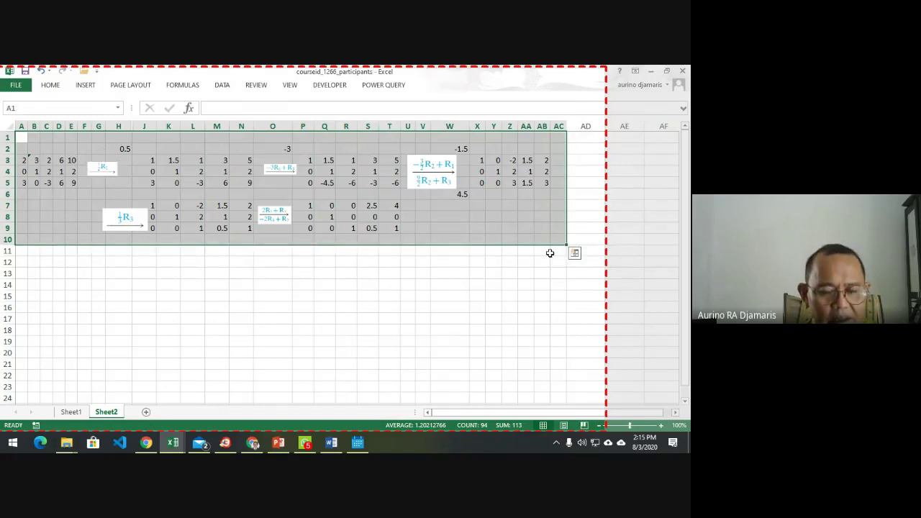
key("ctrl+c")
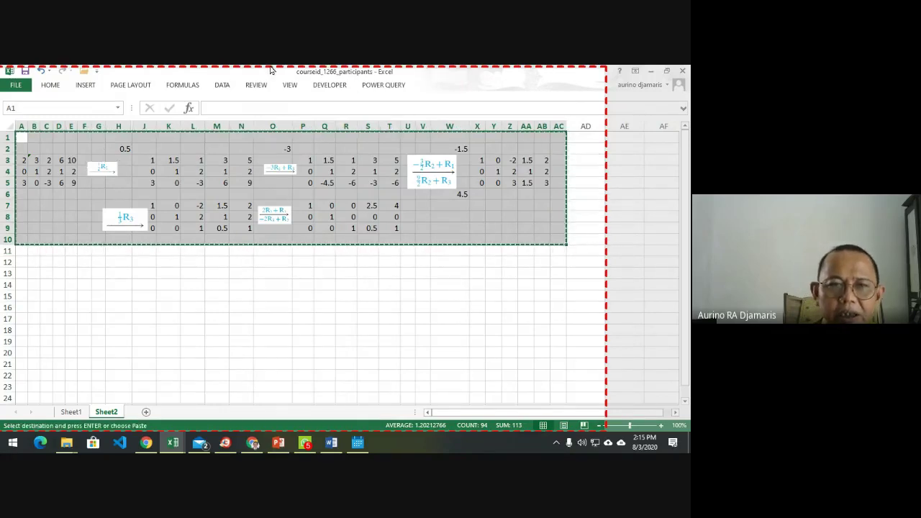
Stop the screen recording, switch to PowerPoint and scrub the video on slide 23 towards its end.
left_click(304, 91)
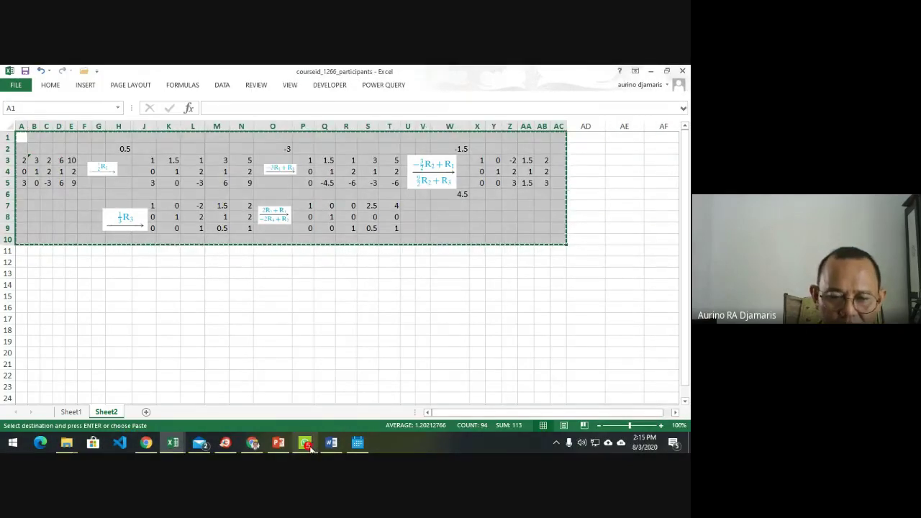
left_click(279, 441)
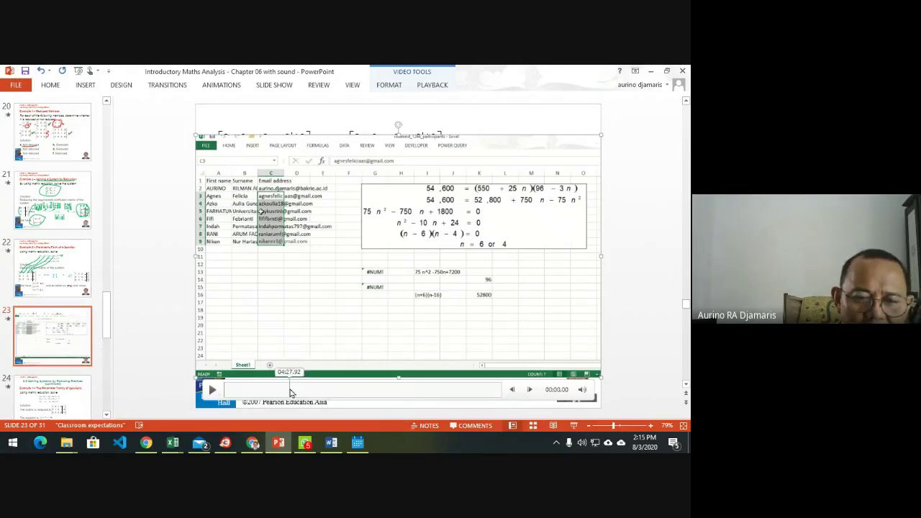
left_click(481, 398)
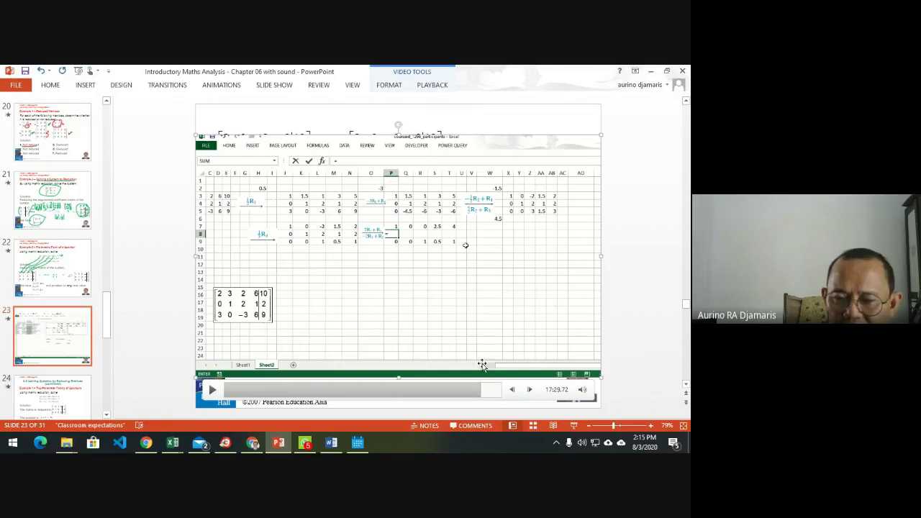
left_click(496, 398)
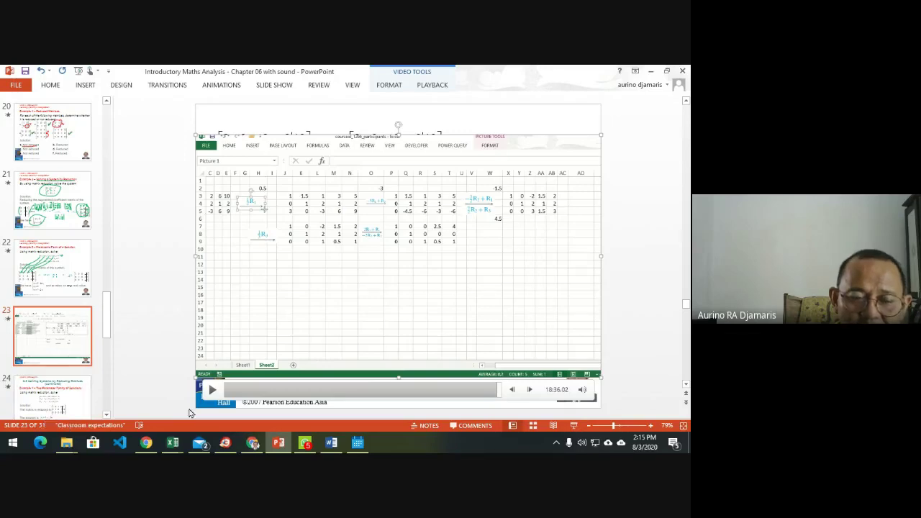
Switch to the BUSMAT CHAPTER 6 call in Google Meet to check the meeting and presentation status.
mouse_move(225, 447)
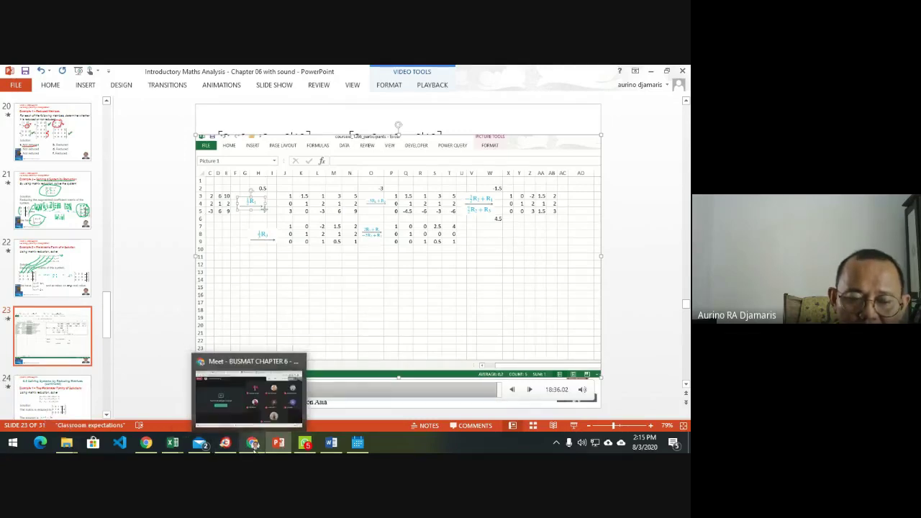
left_click(253, 443)
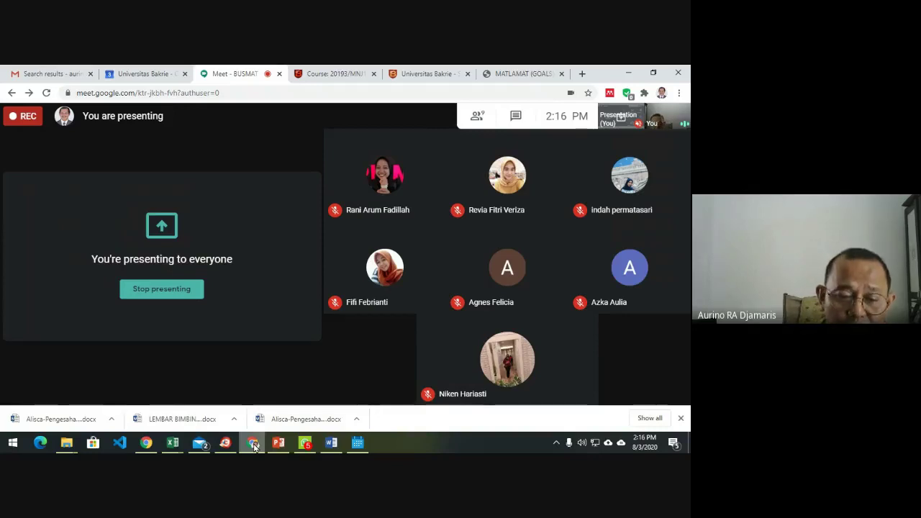
left_click(280, 442)
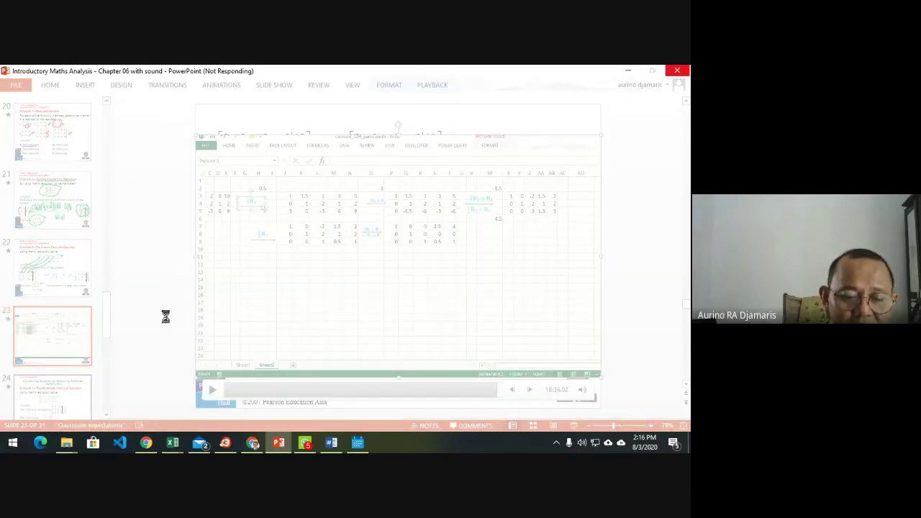
left_click(252, 444)
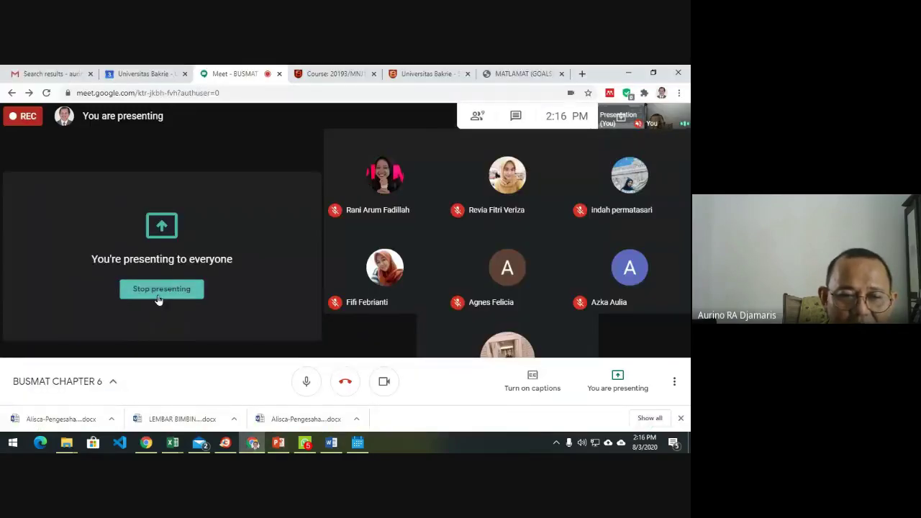
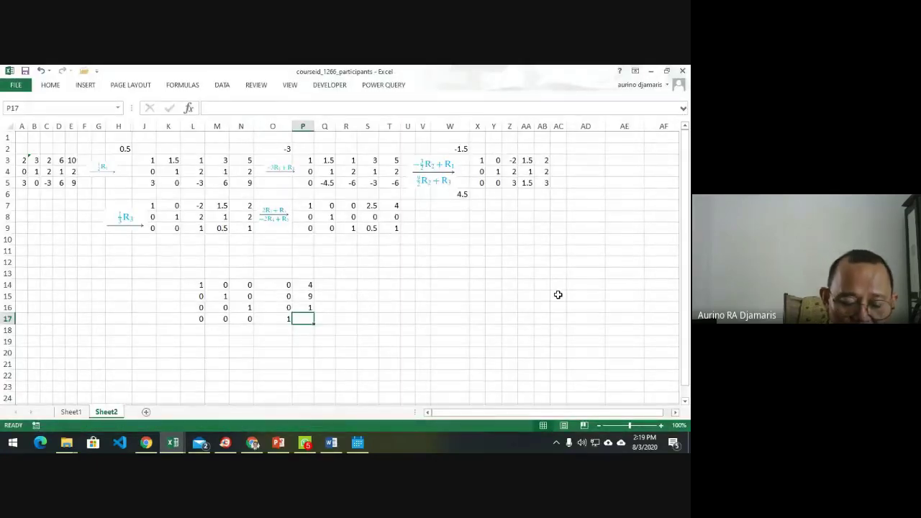
Enter 2 in P17 as the fourth row's constant in the example identity matrix.
key("Up")
key("Up")
key("Up")
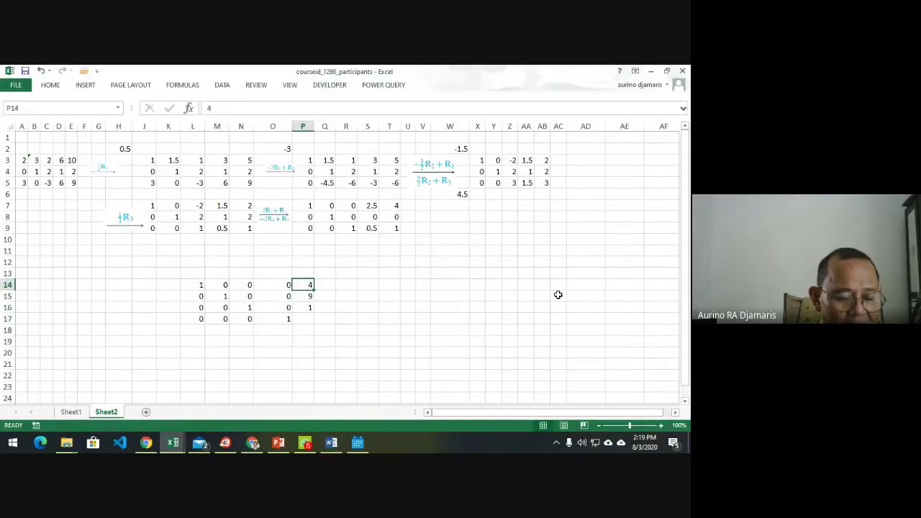
key("Down")
key("Down")
key("Down")
type("2")
key("Up")
key("Up")
key("Up")
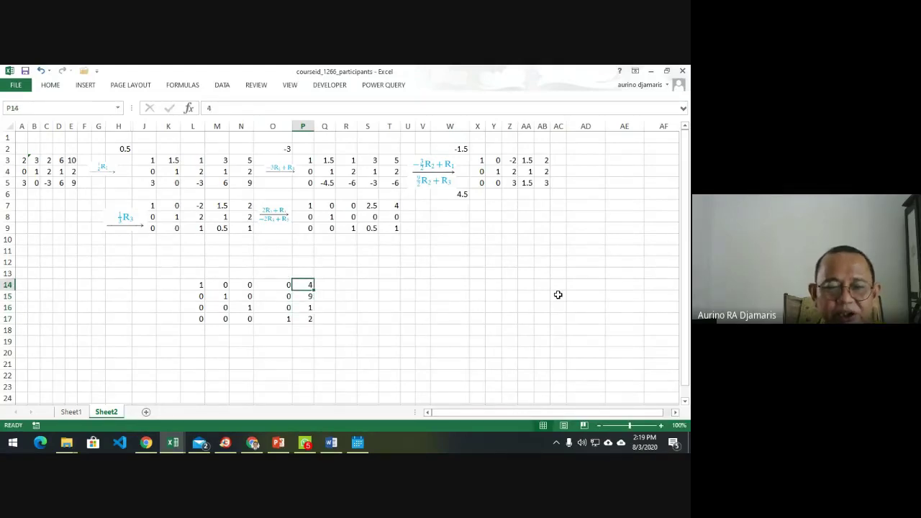
Label the coefficient columns above the example matrix x1, x2, x3 and x4 in cells L13 to O13.
key("Left")
key("Up")
key("Up")
key("Left")
key("Left")
key("Left")
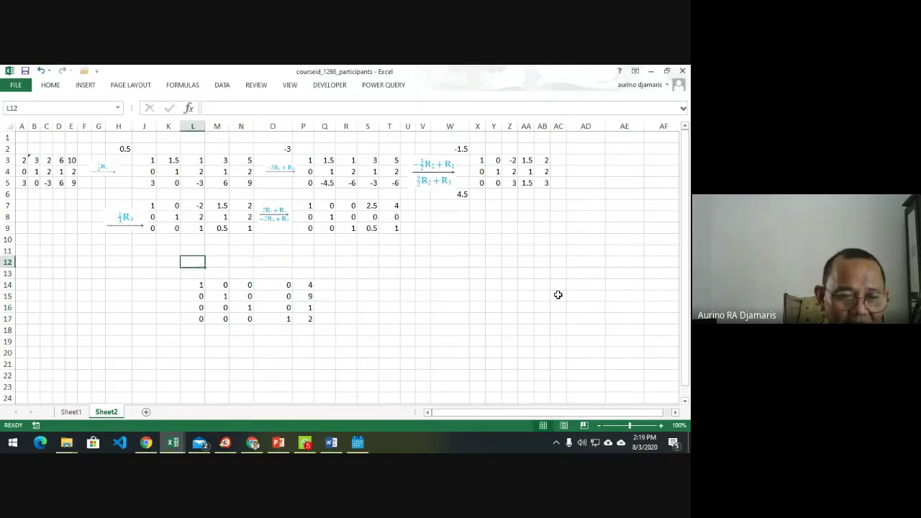
key("Down")
type("x")
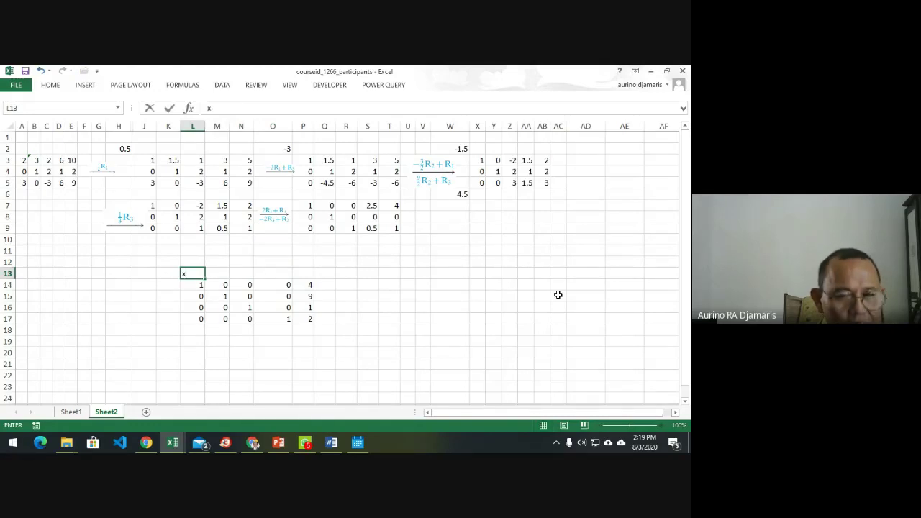
type("1")
key("Right")
type("x2")
key("Right")
type("x3")
key("Right")
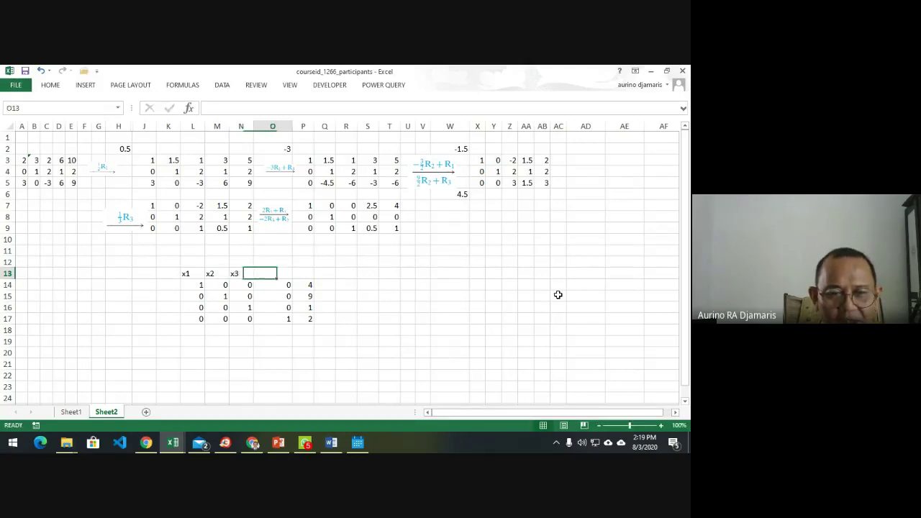
type("x4")
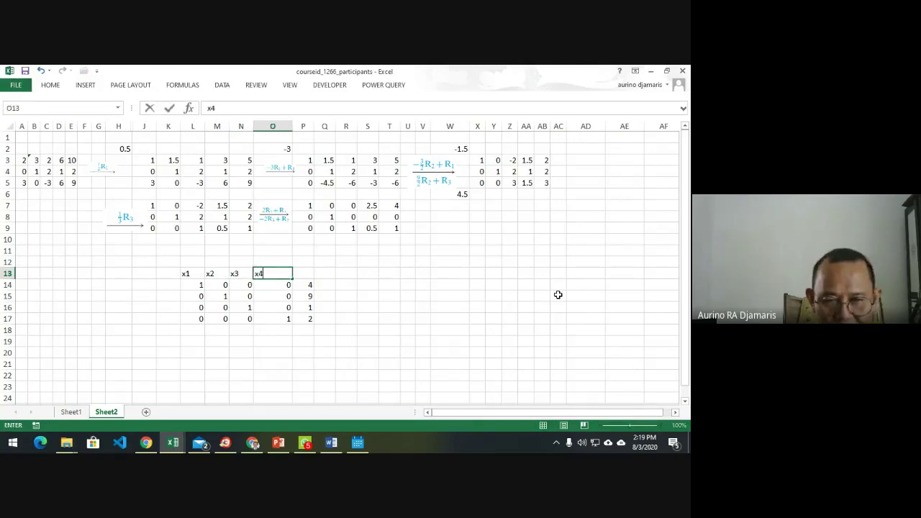
key("Return")
Label the constants column of the example matrix B in cell P13.
key("Right")
key("Up")
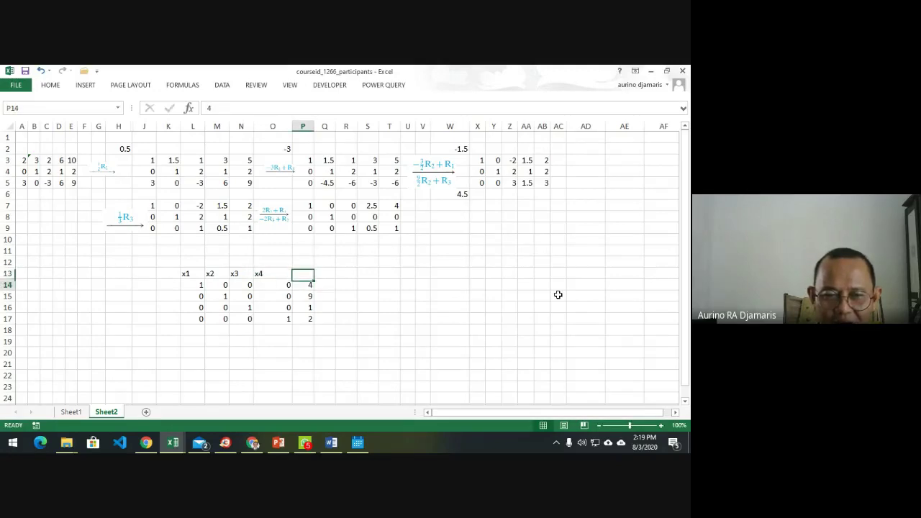
key("Right")
key("Left")
type("B")
key("Return")
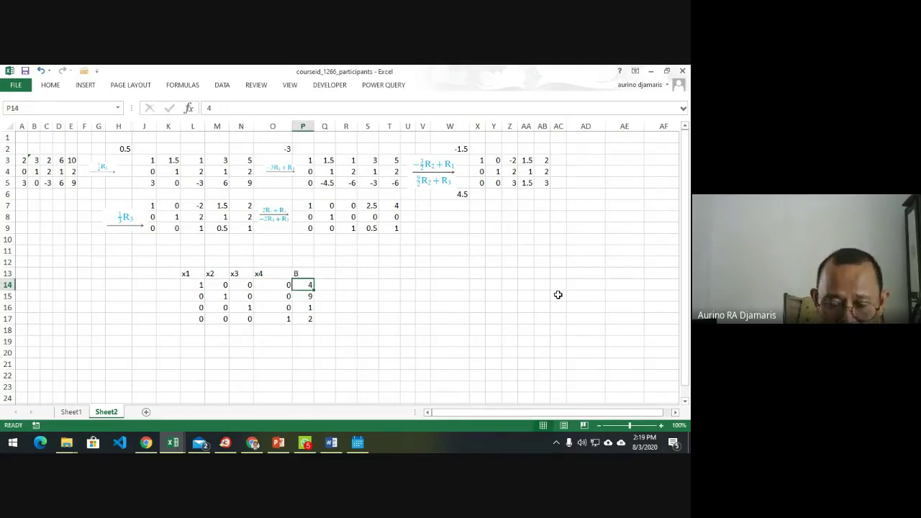
Write the equation for the example matrix's first row in T14, starting with 1x1+0x2+0x3+0.
key("Right")
key("Right")
key("Right")
key("Right")
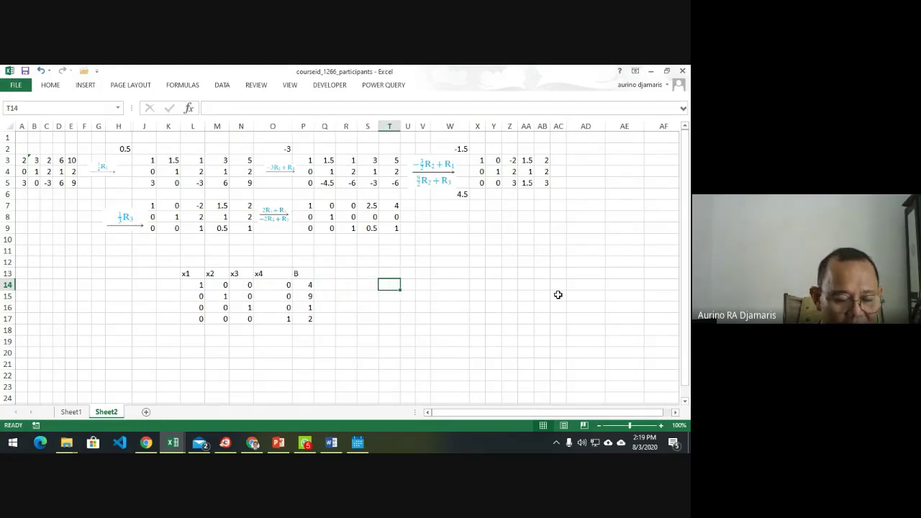
type("1x1+0x2")
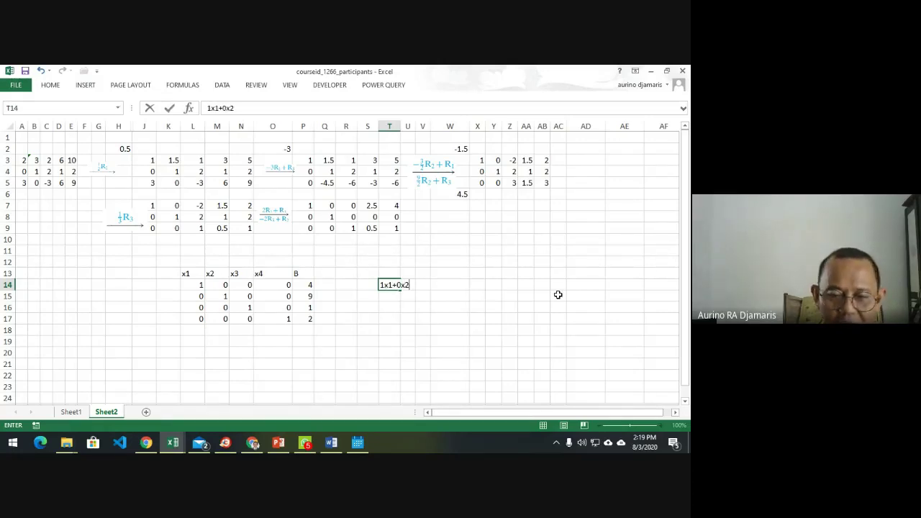
type("+0x")
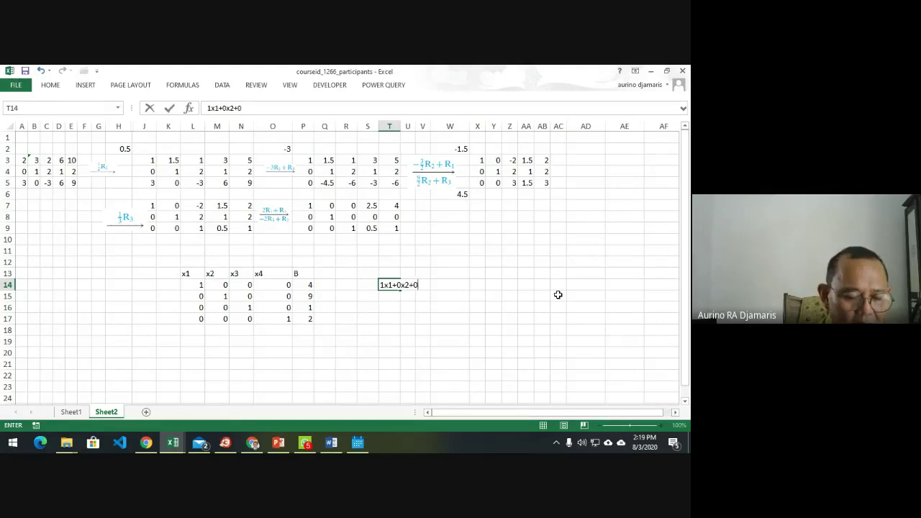
type("3")
key("BackSpace")
type("x3+")
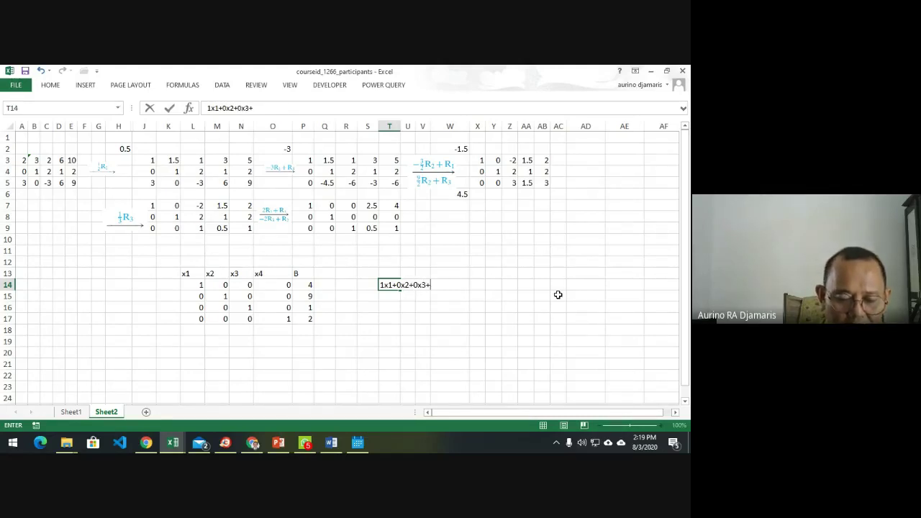
type("0")
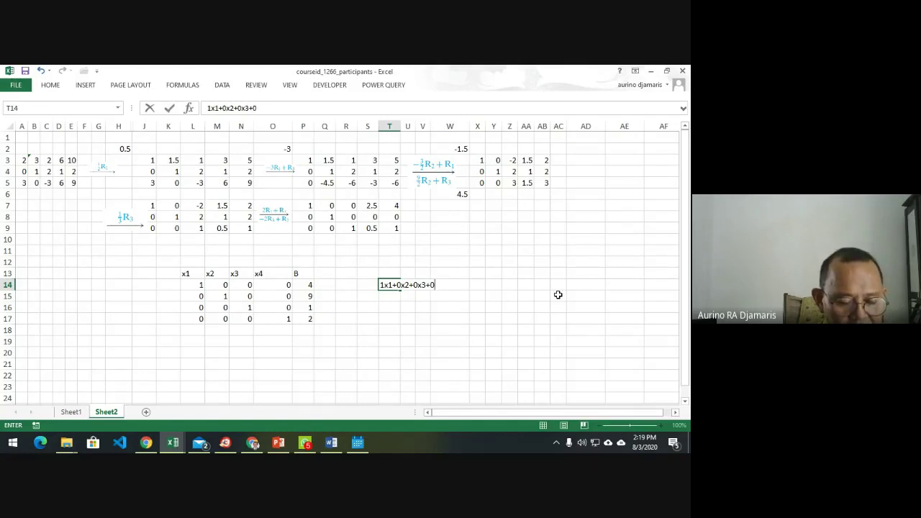
Complete the equation text in T14 so it reads 1x1+0x2+0x3+0x4=4.
type("x4=4")
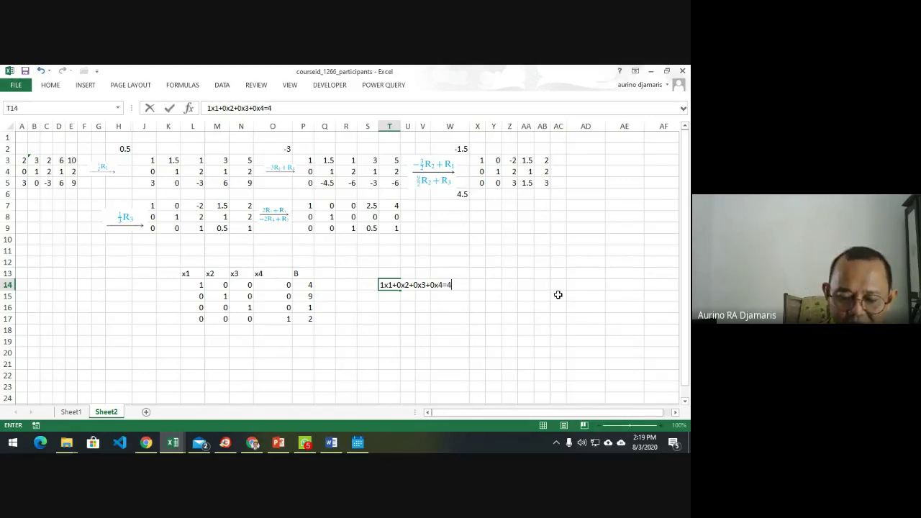
key("Return")
scroll(557, 295, "down", 2)
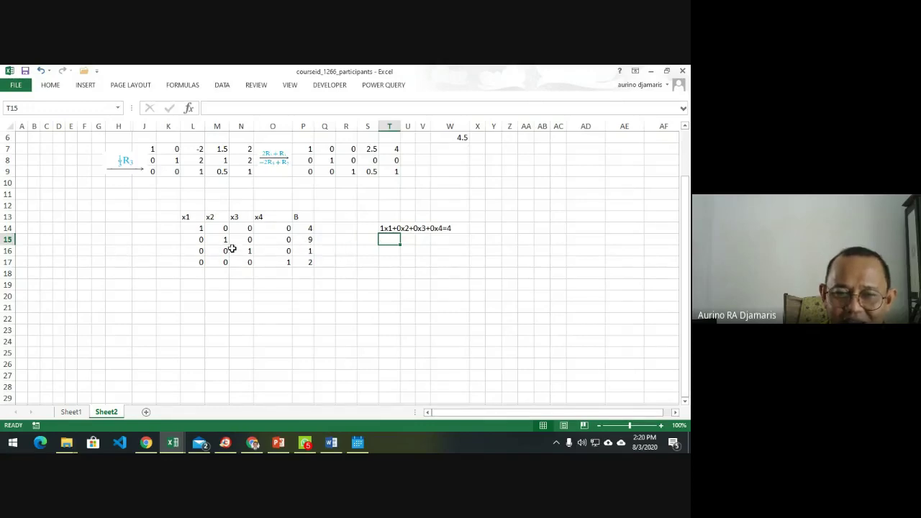
Start a formula in T15 that references the second row's x1 coefficient in L15.
left_click(213, 216)
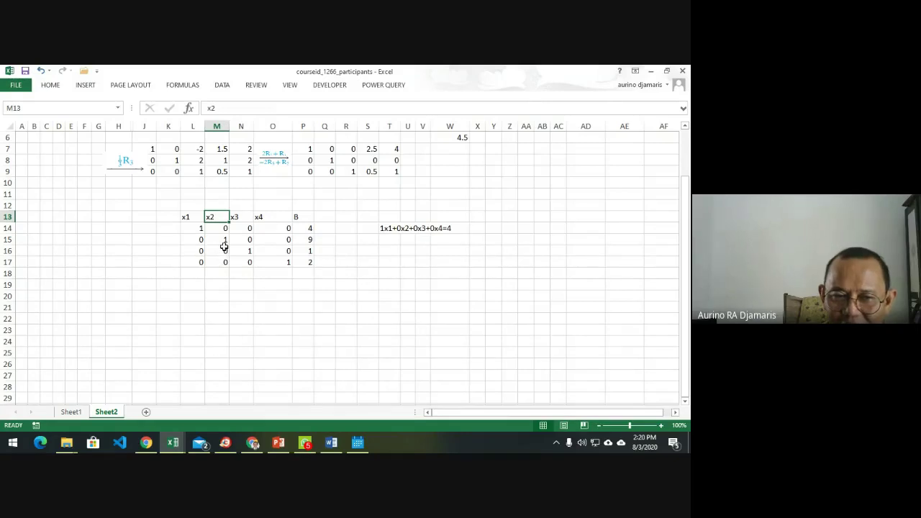
left_click(384, 242)
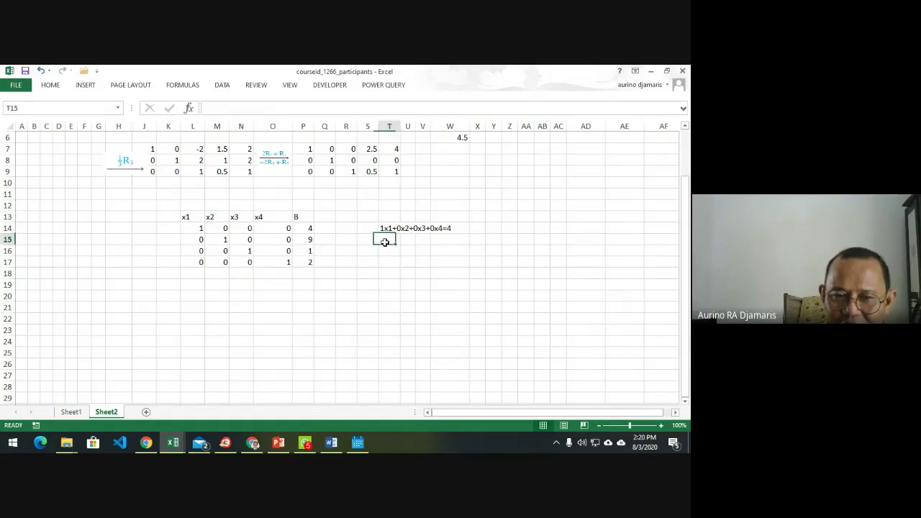
type("=")
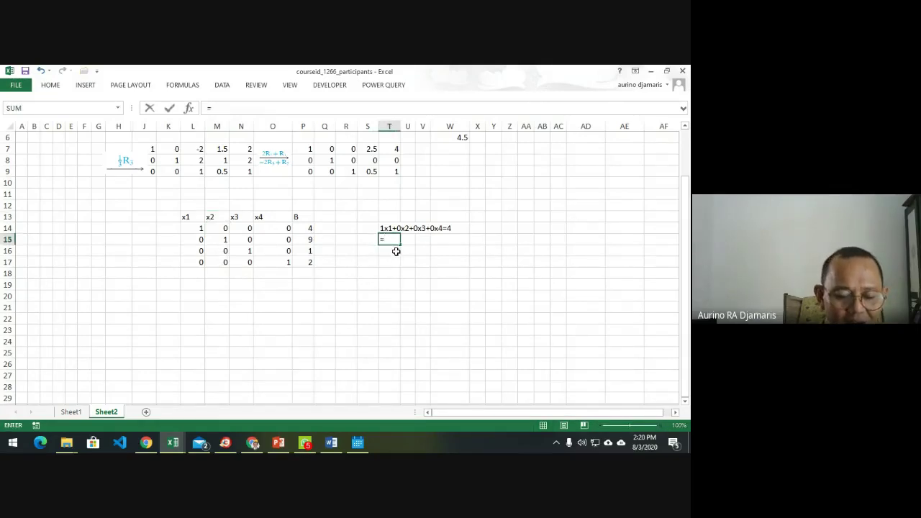
key("Left")
key("Left")
key("Left")
key("Left")
key("Left")
key("Left")
key("Left")
key("Left")
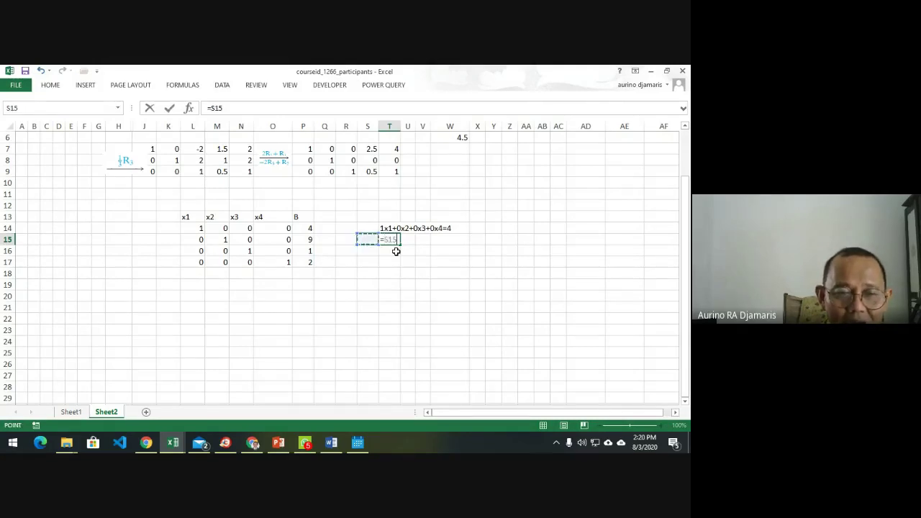
Join the x1 heading from L13 and a literal plus sign to the T15 formula, giving =L15&L13&"+".
type("&")
key("Up")
key("Left")
key("Left")
key("Left")
key("Left")
key("Left")
key("Left")
key("Left")
key("Left")
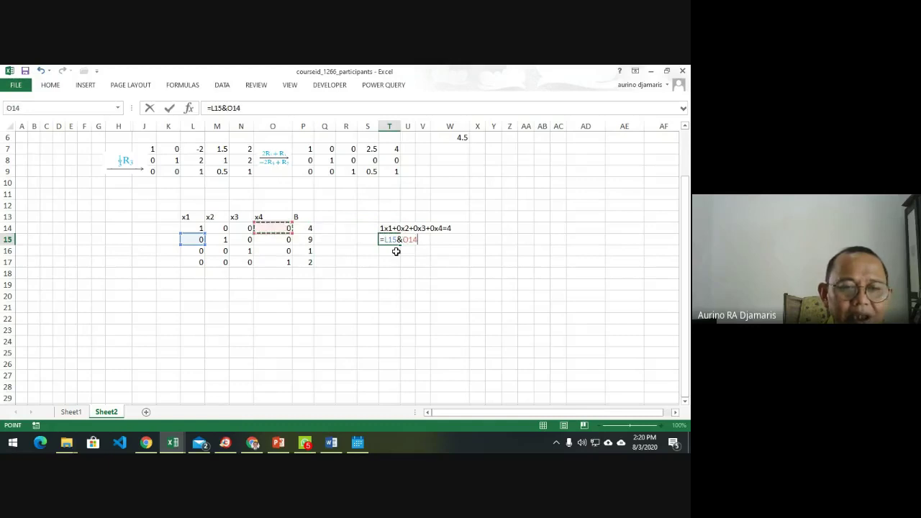
key("Up")
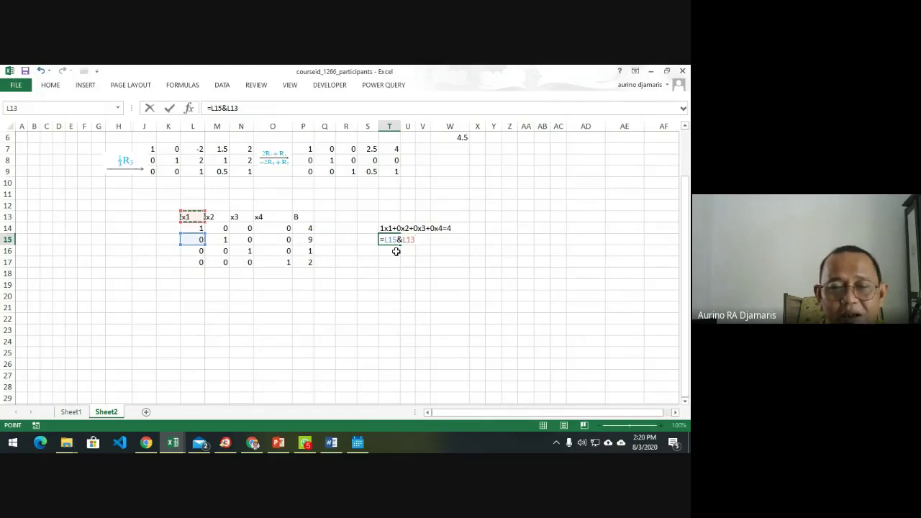
type("&")
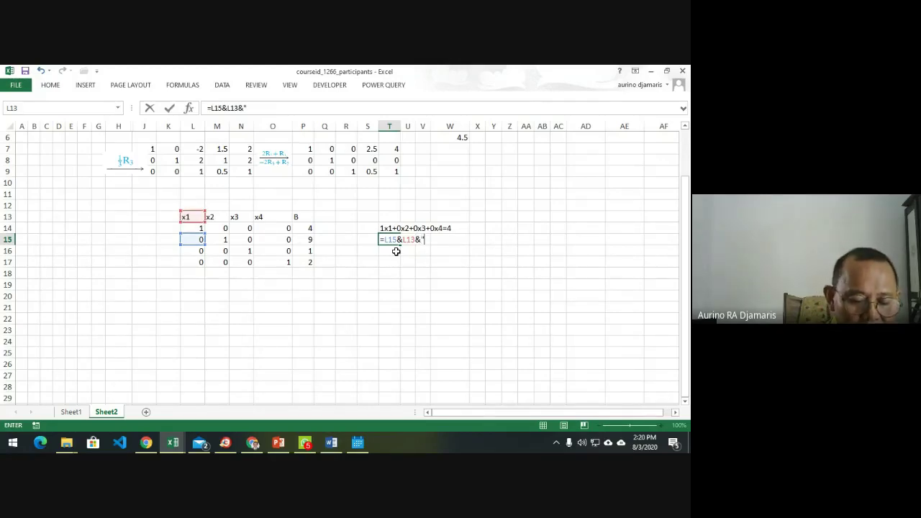
type("\"+\"")
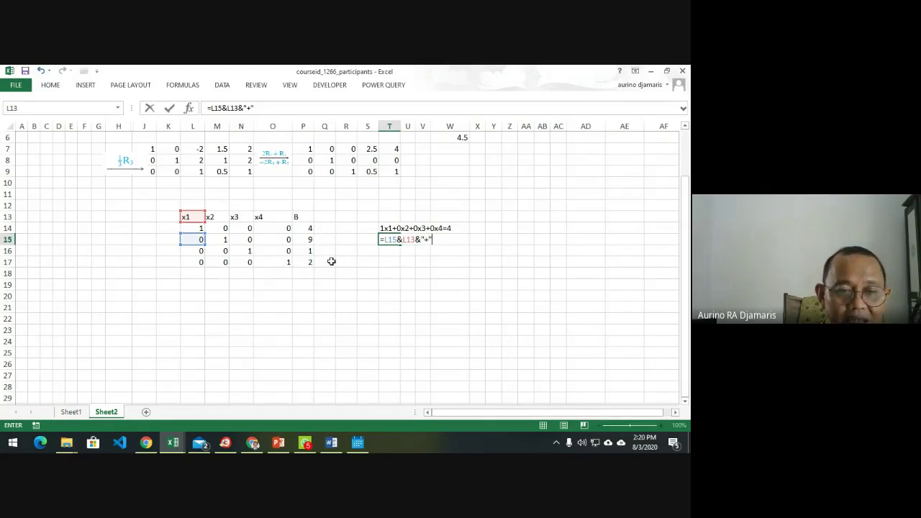
left_click(225, 241)
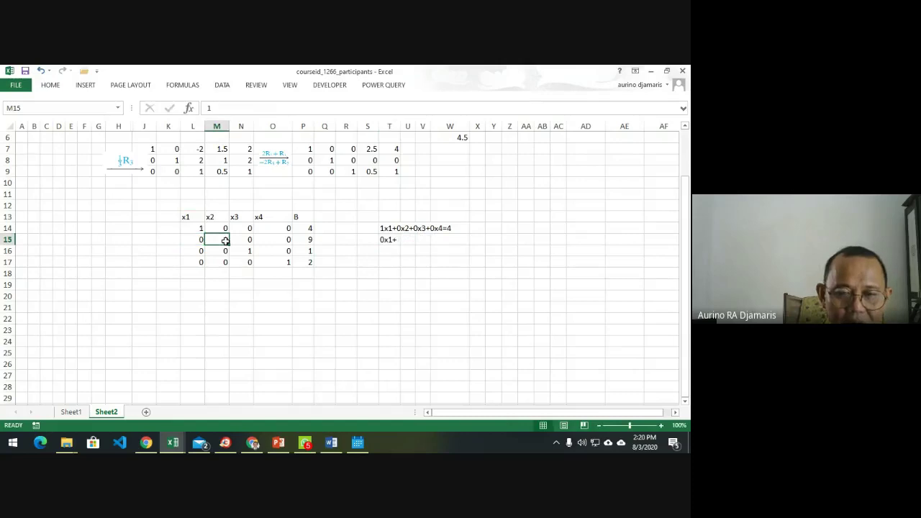
Extend the T15 formula with the x2 term by joining coefficient M15 and heading M13.
scroll(225, 241, "up", 2)
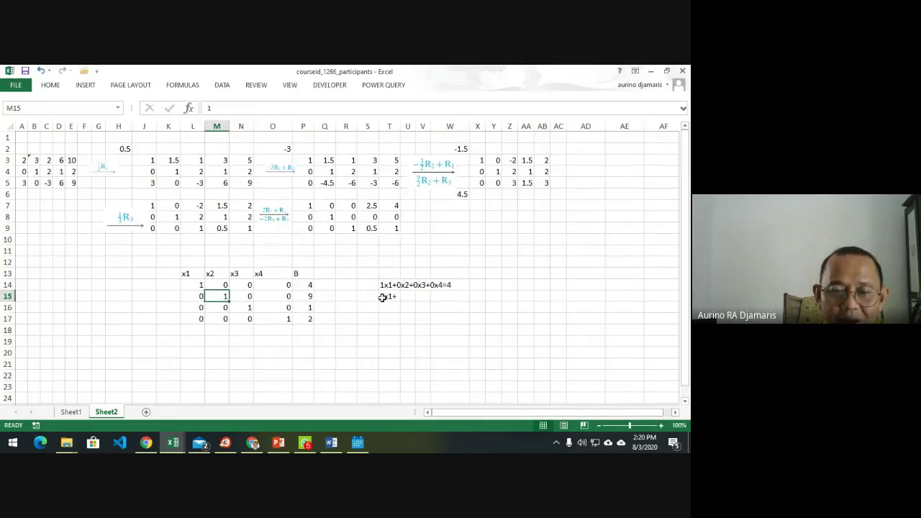
left_click(385, 297)
left_click(281, 108)
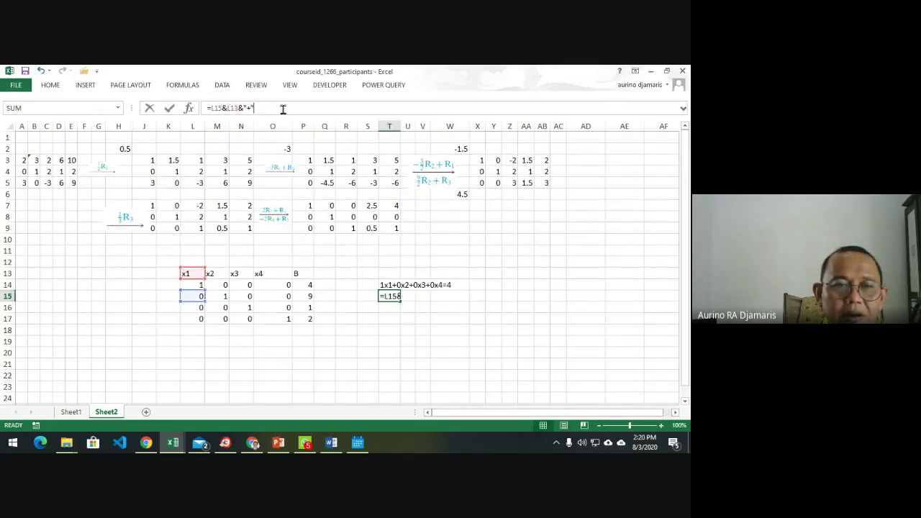
type("&")
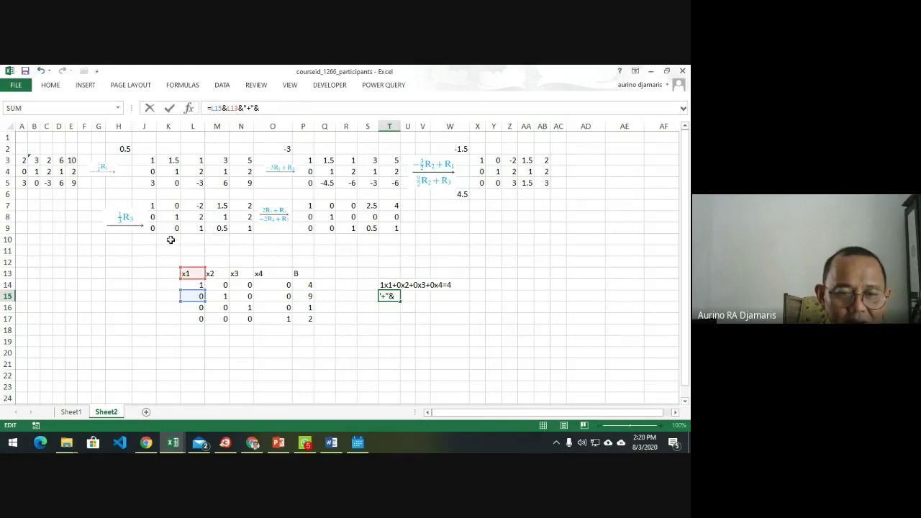
left_click(219, 297)
type("&")
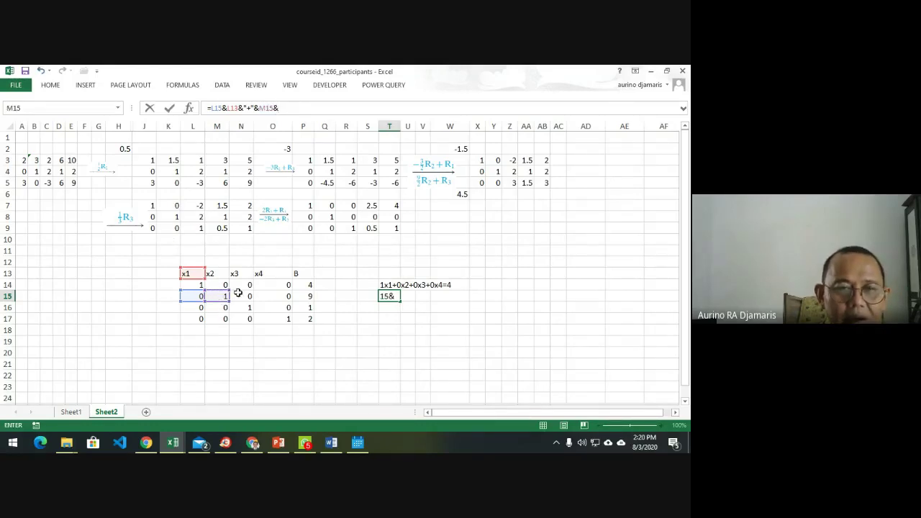
left_click(217, 274)
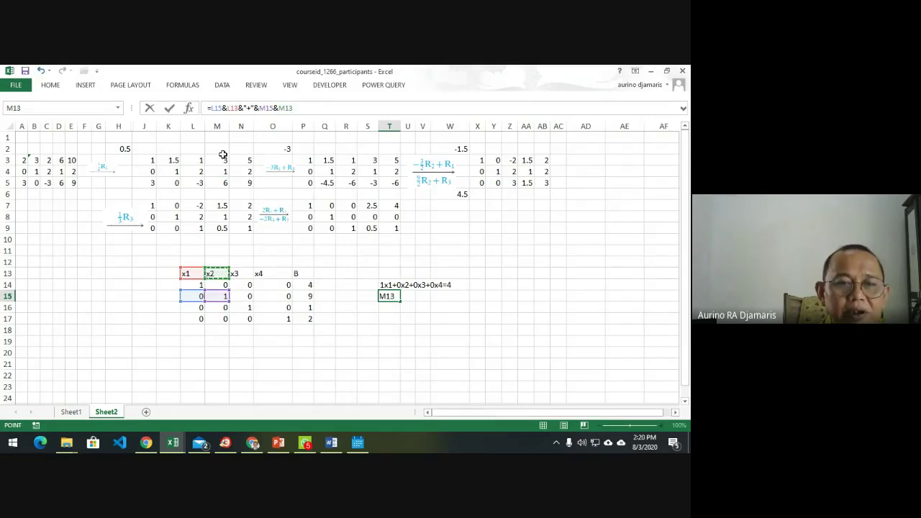
Add a literal plus sign and the x3 term, N15&N13, to the end of the T15 formula.
left_click_drag(243, 107, 259, 108)
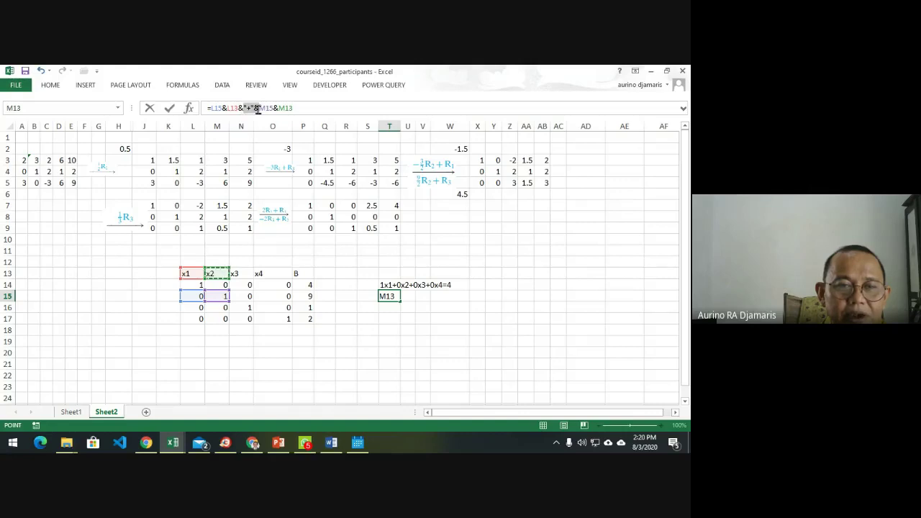
left_click(300, 109)
type("&\"+\"&")
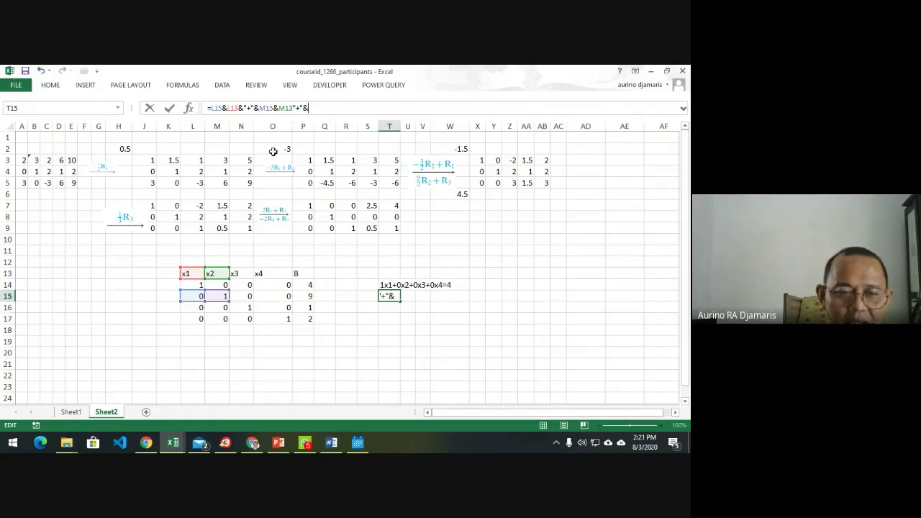
left_click(247, 296)
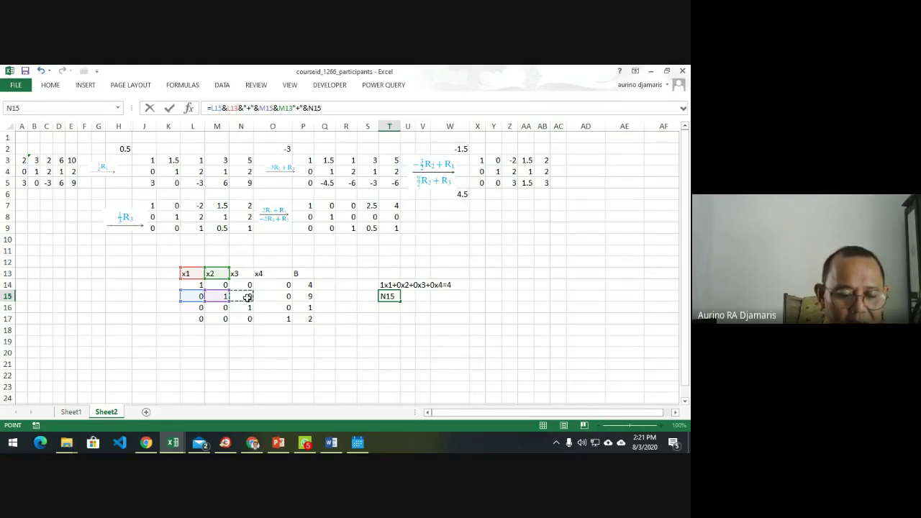
type("&")
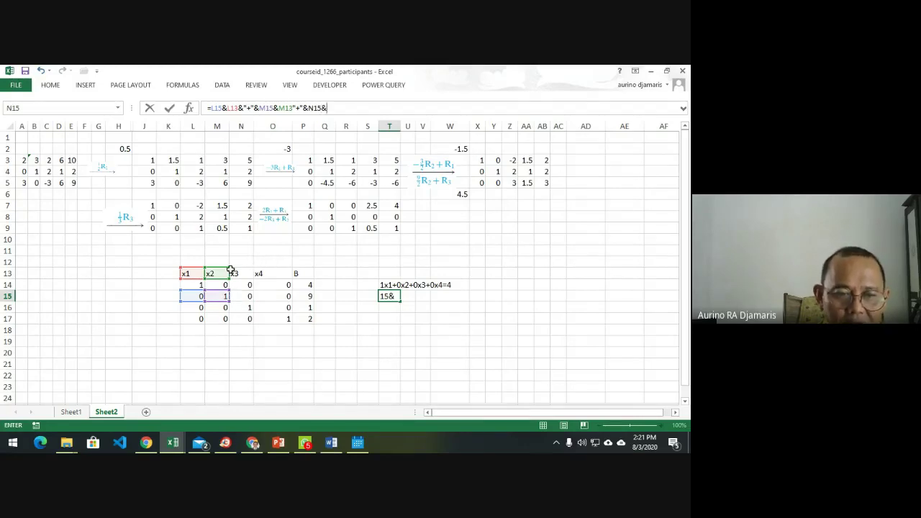
left_click(238, 273)
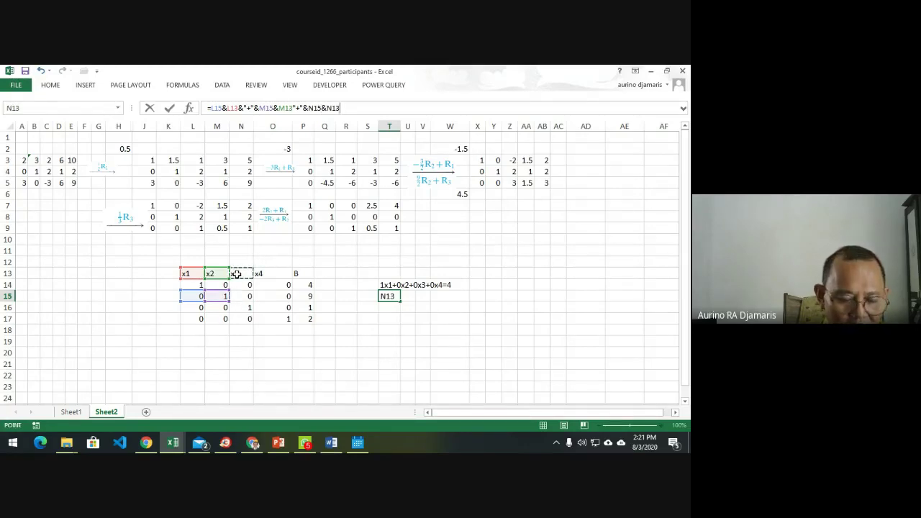
Add another literal plus sign and the x4 term, O15&O13, to the T15 formula.
type("&\"+\"&")
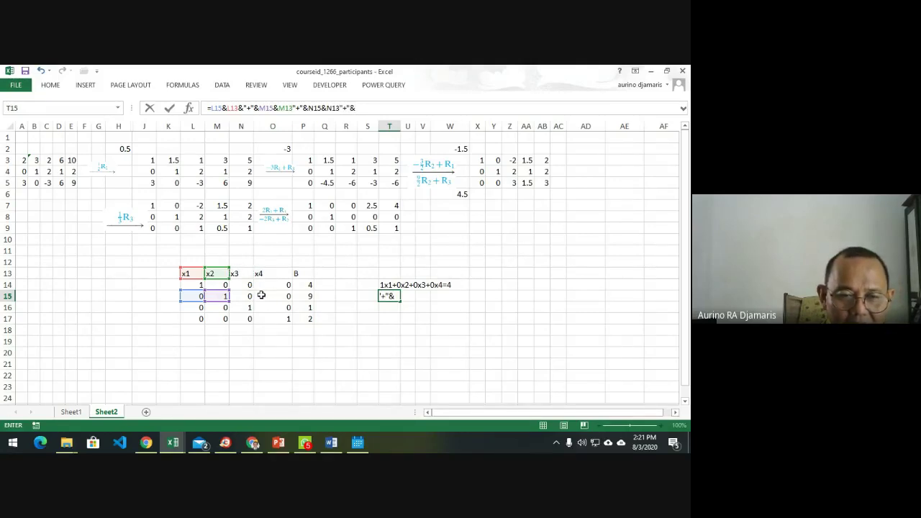
left_click(261, 295)
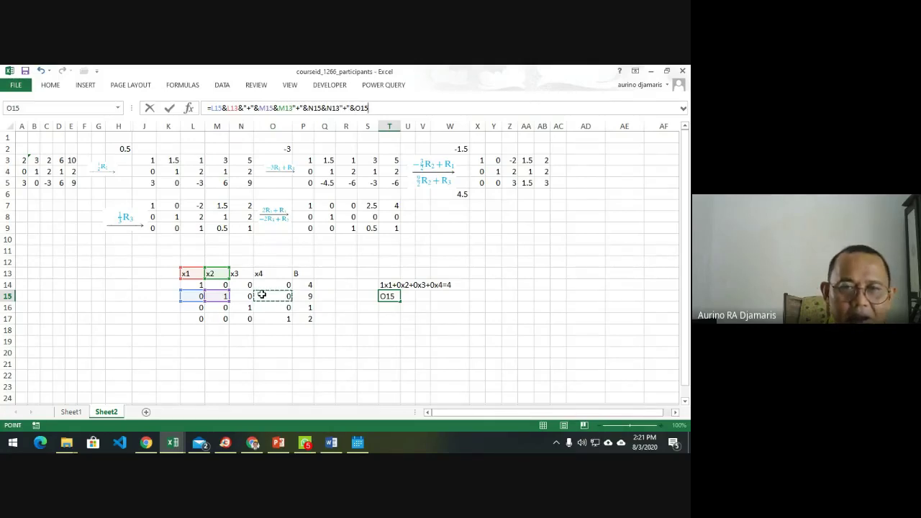
type("&")
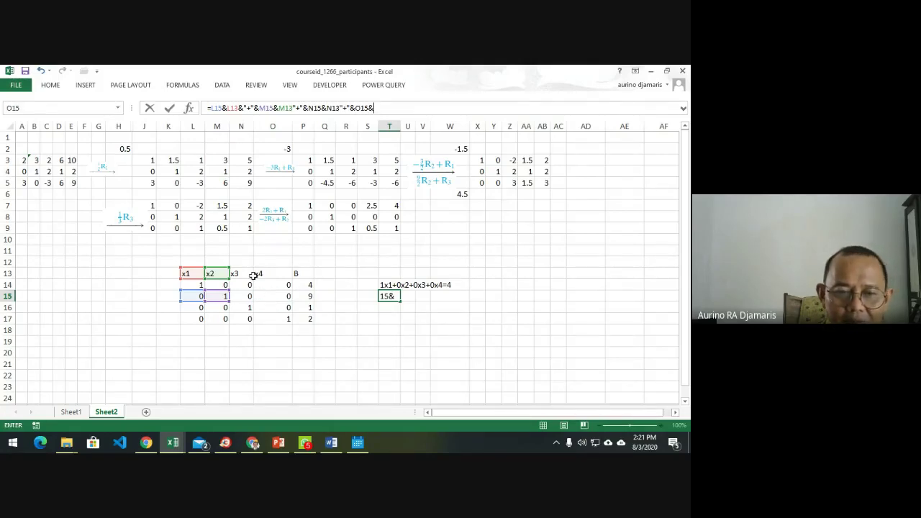
left_click(260, 274)
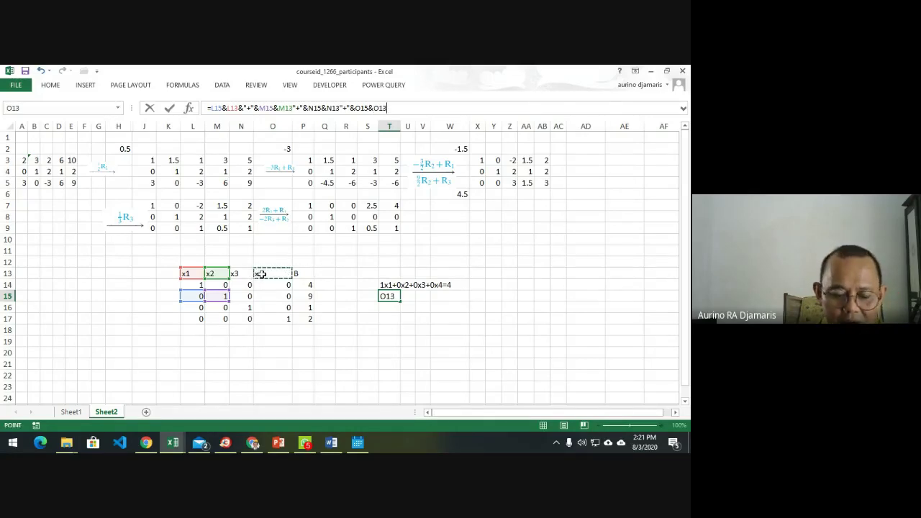
Add an equals sign and the B value reference P15 to the T15 formula and try to enter it.
type("\"+\"&")
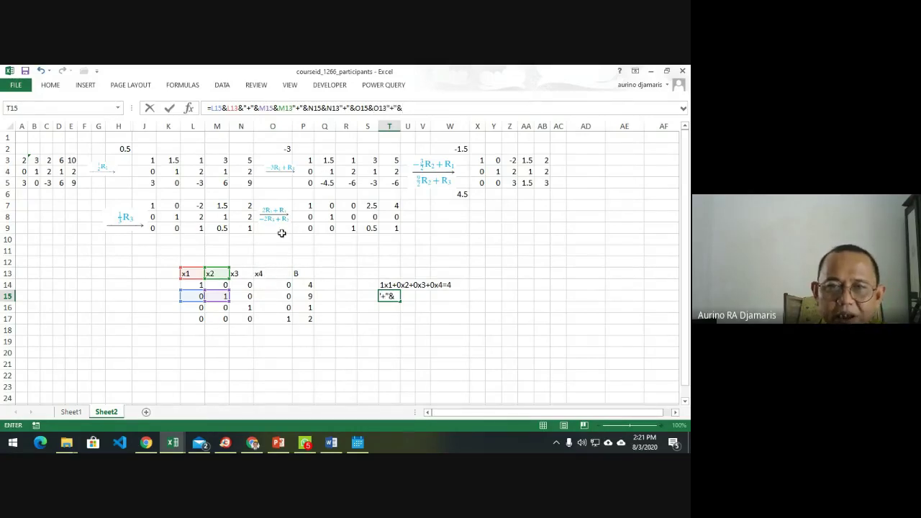
left_click(393, 108)
key("BackSpace")
type("=")
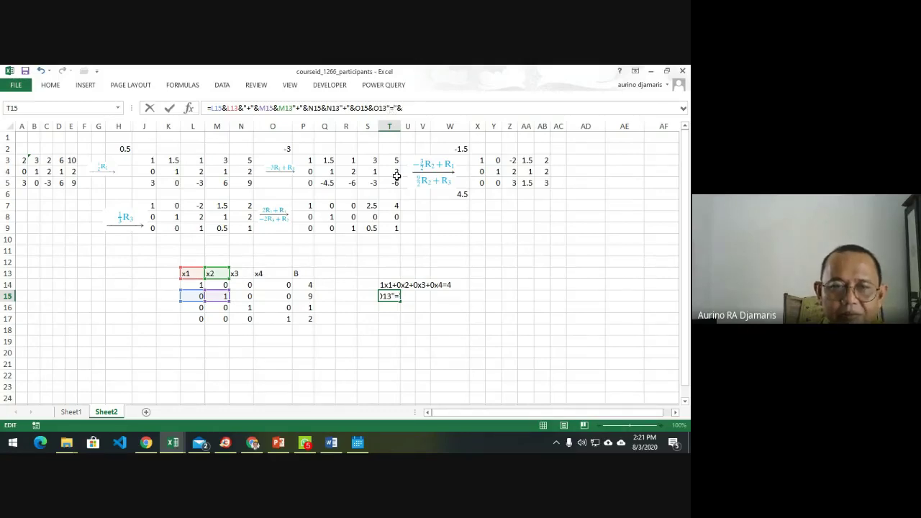
left_click(309, 295)
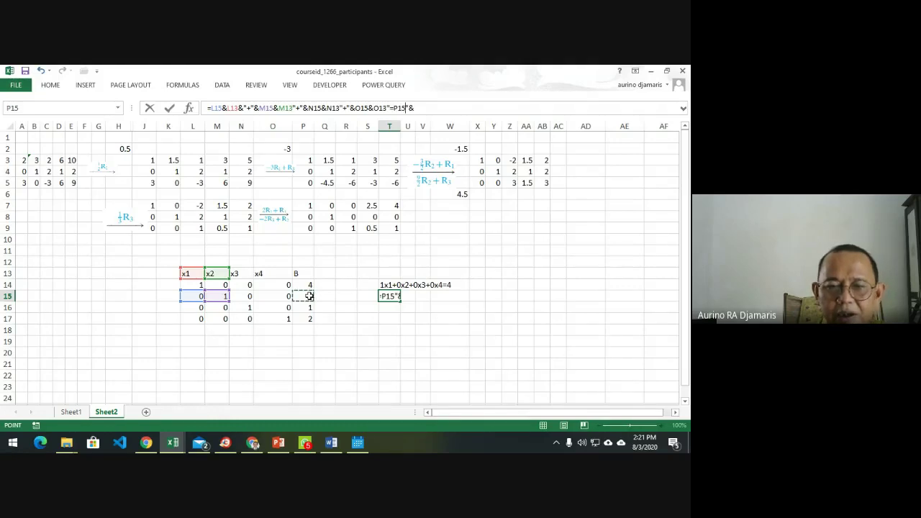
key("Return")
key("Return")
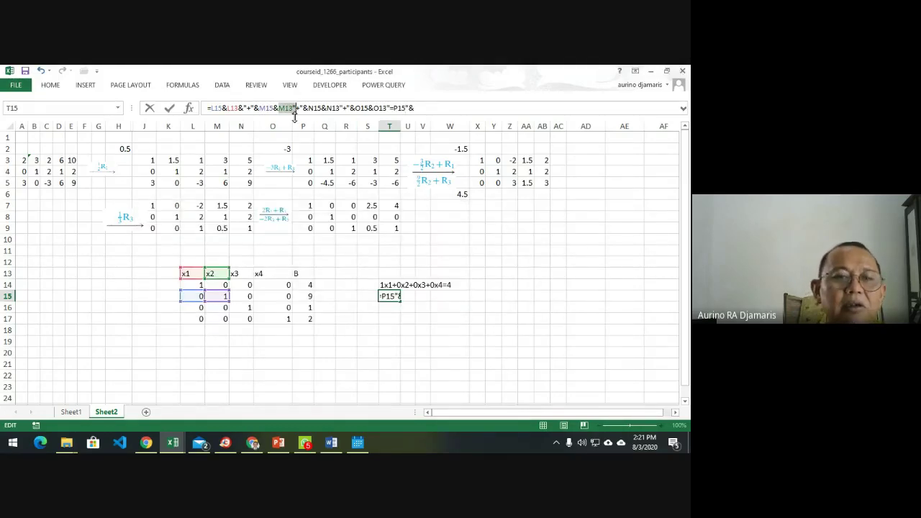
Insert the missing ampersands after M13, N13 and O13 in the T15 formula.
left_click(283, 108)
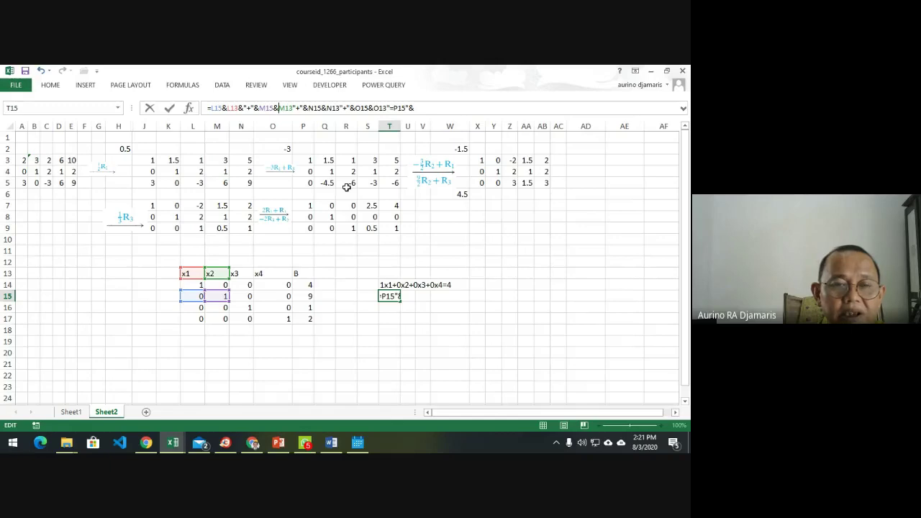
left_click(292, 108)
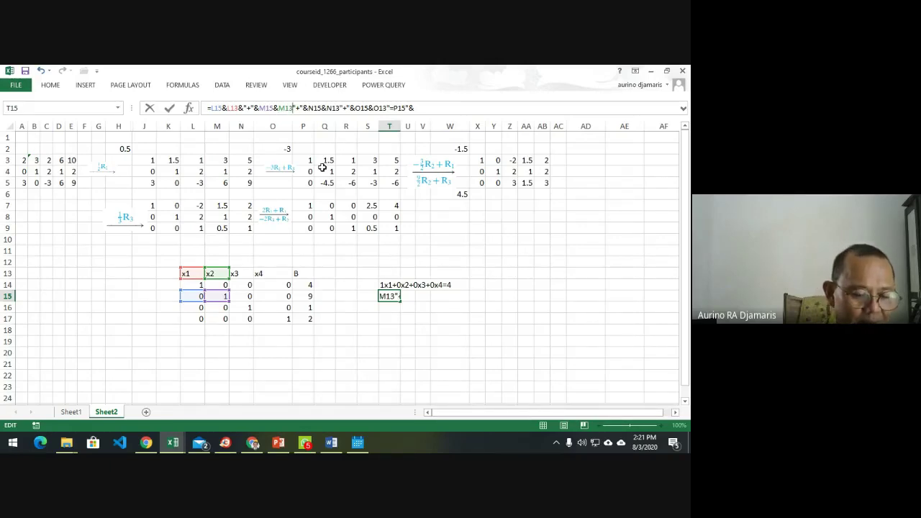
type("&")
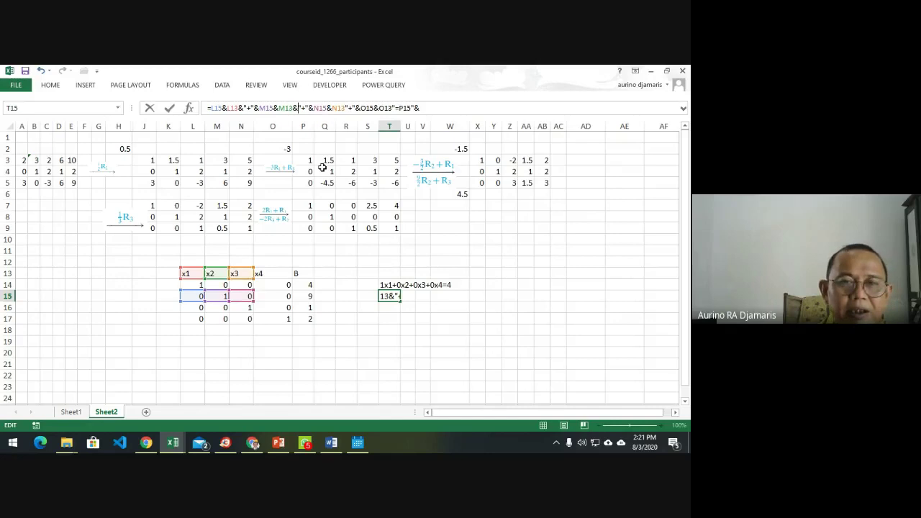
left_click(344, 108)
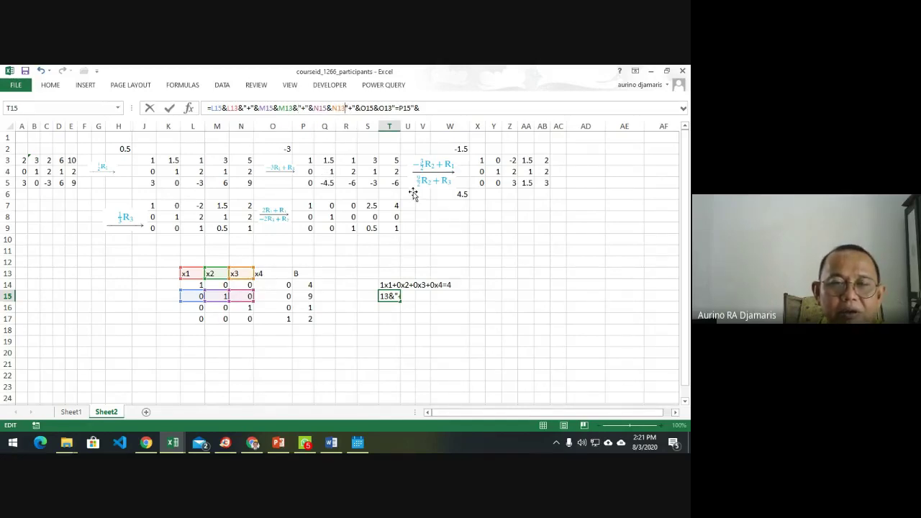
type("&")
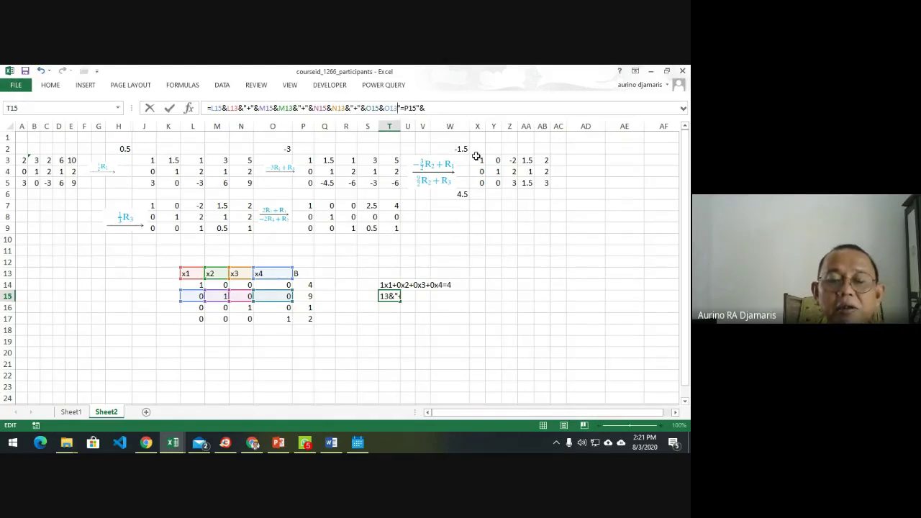
type("&")
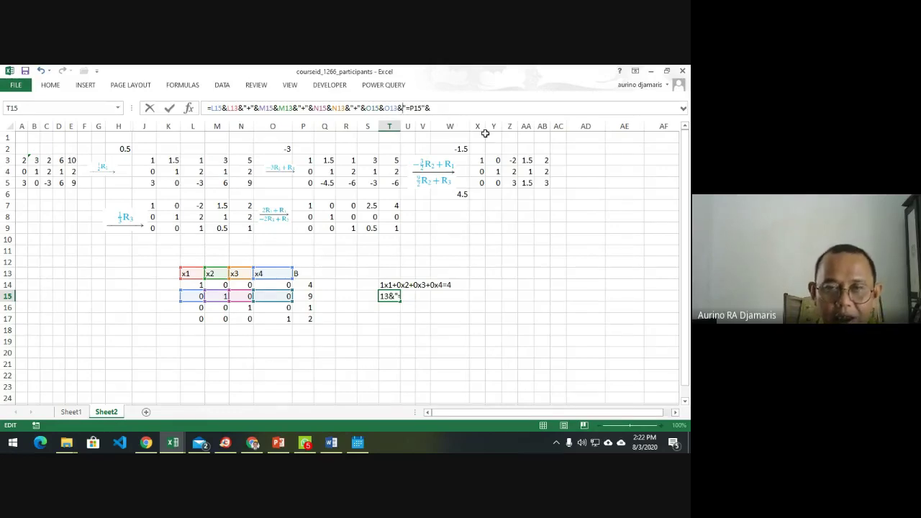
Remove the trailing ampersand and quotation mark after P15 and enter the T15 formula, accepting the proposed correction.
type("\"=P15\"&")
key("BackSpace")
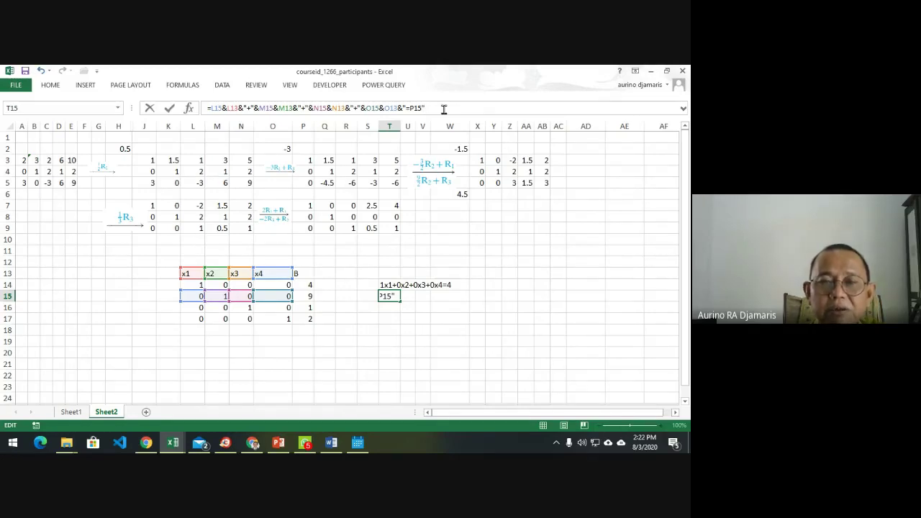
key("BackSpace")
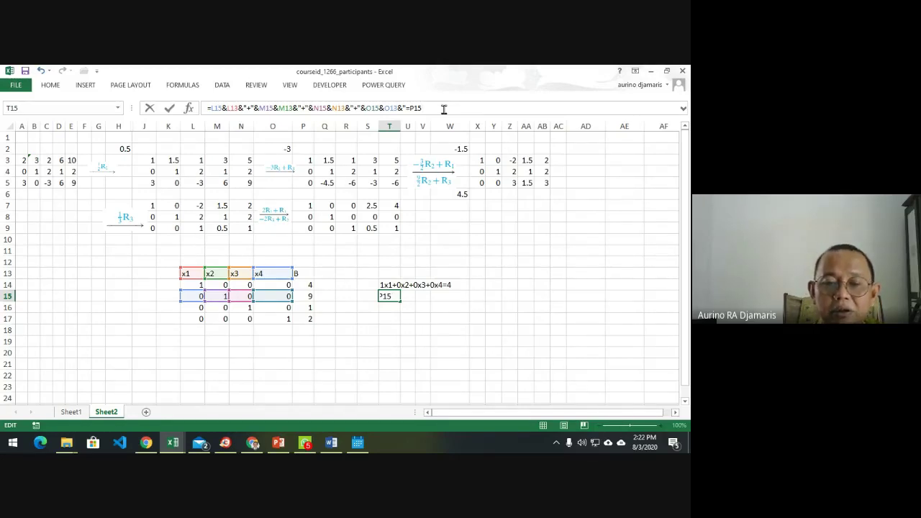
key("Return")
key("Return")
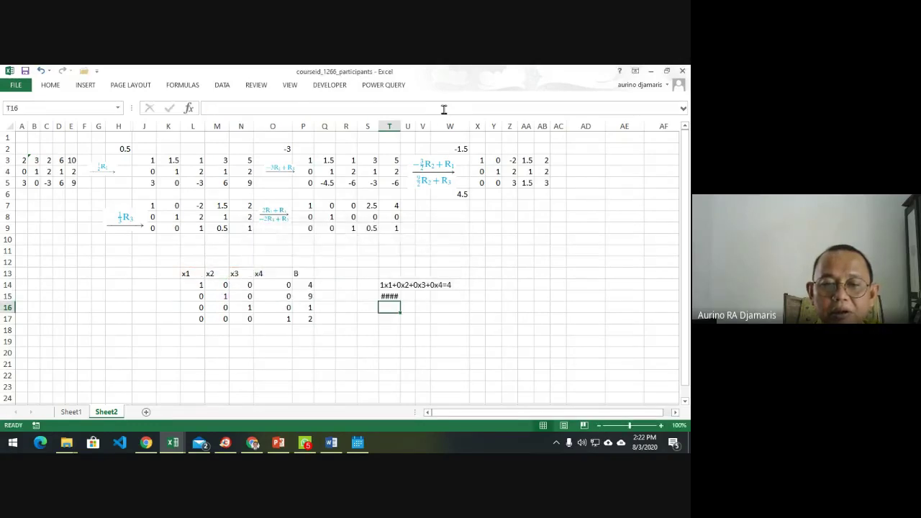
Merge and center cells T15 to X15 so the equation has enough width.
left_click(389, 296)
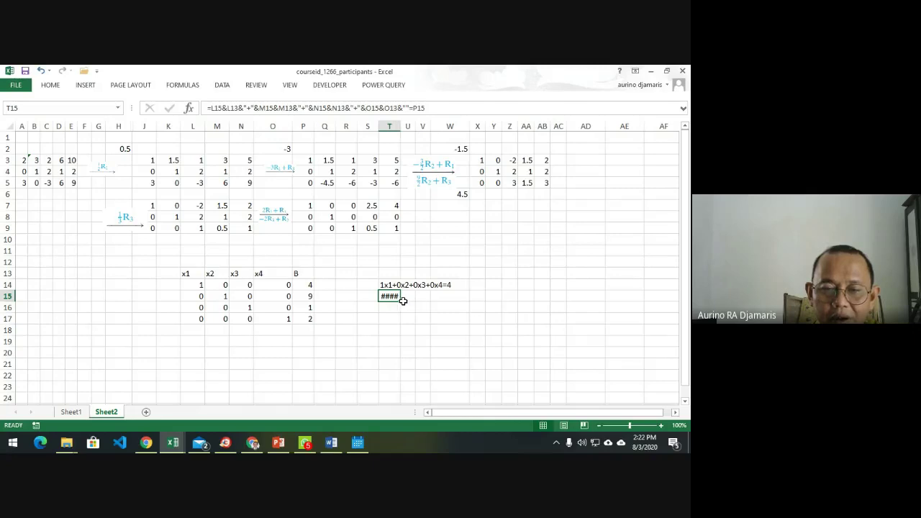
left_click_drag(390, 298, 478, 295)
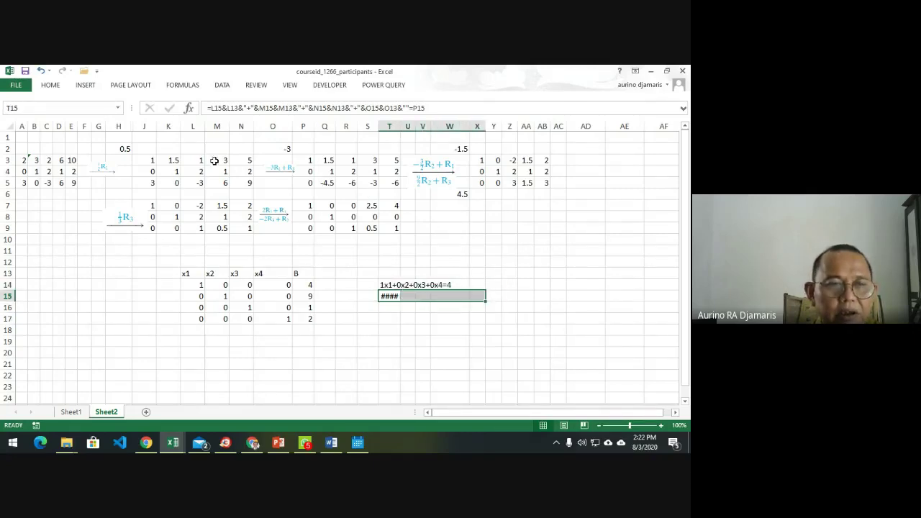
left_click(50, 85)
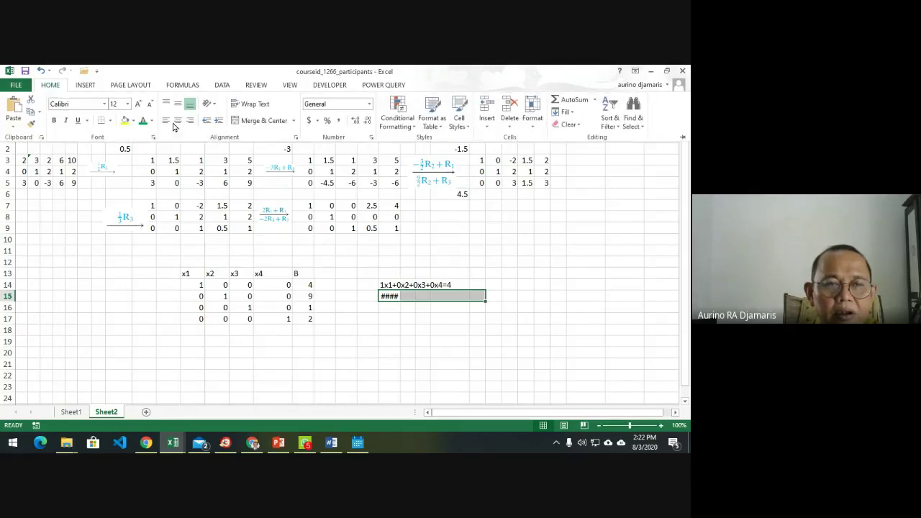
left_click(239, 122)
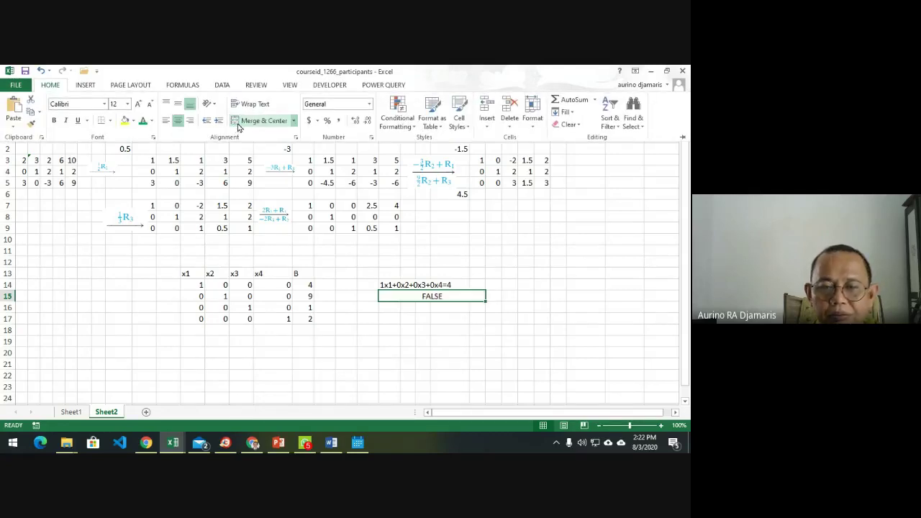
Correct the end of the T15 formula to &"="&P15 and copy the formula down into row 16.
left_click(409, 298)
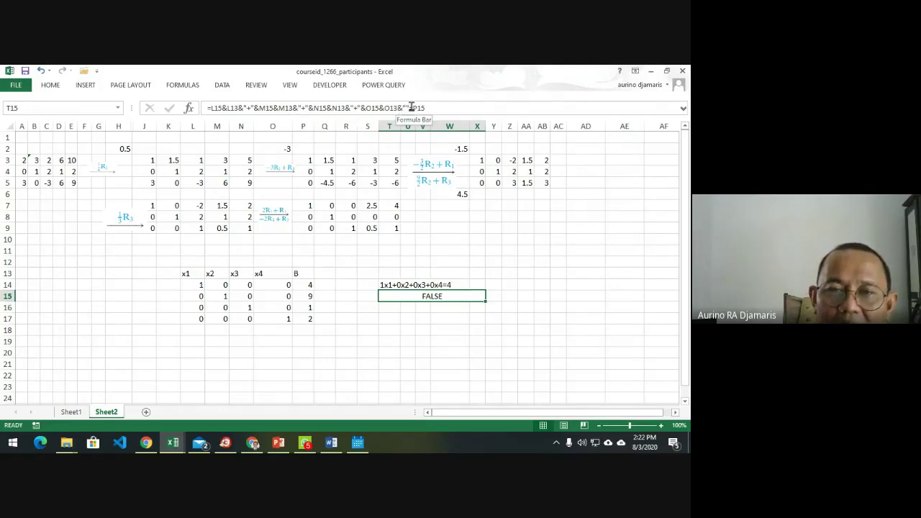
left_click(409, 108)
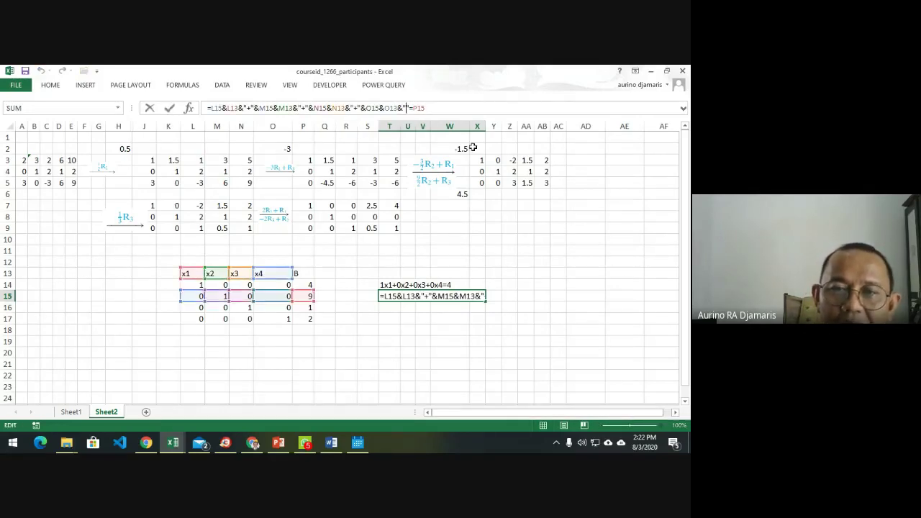
key("Delete")
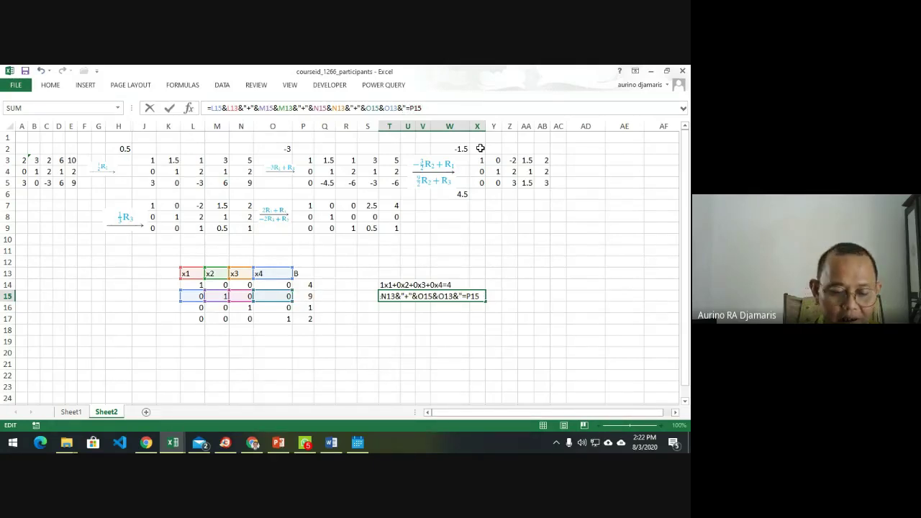
type("\"&")
key("Return")
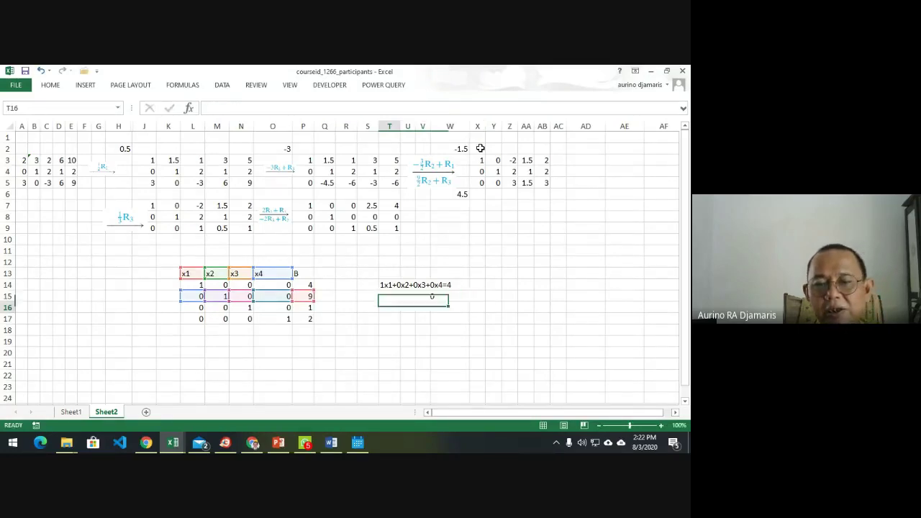
key("Up")
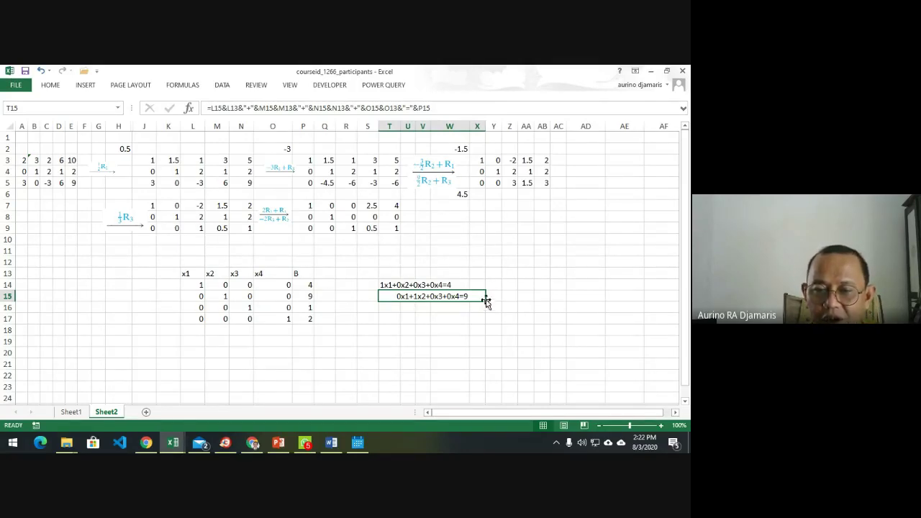
left_click_drag(486, 304, 487, 315)
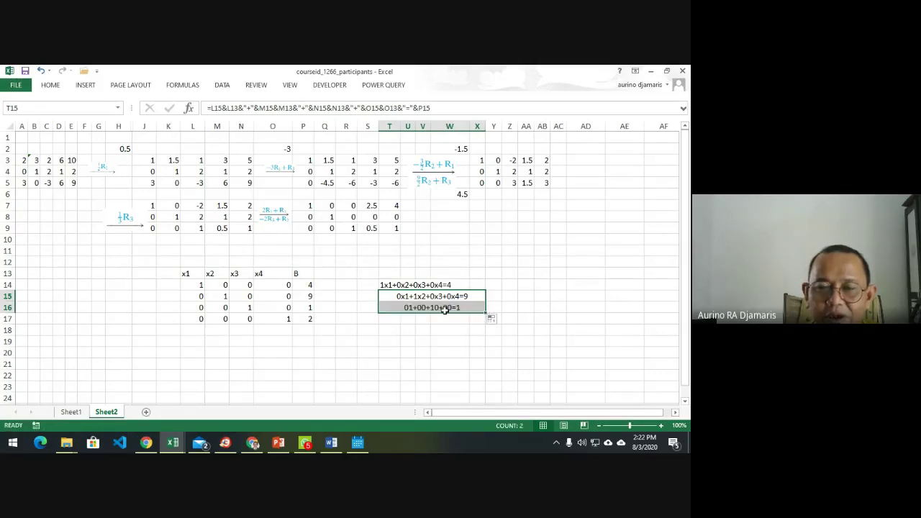
Make the heading references in the T15 formula absolute as $L$13, $M$13, $N$13 and $O$13.
left_click(406, 298)
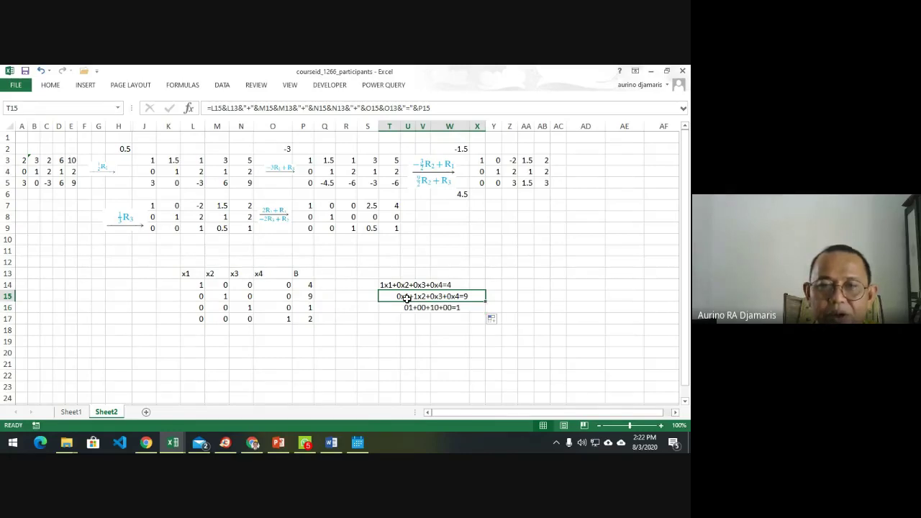
left_click(233, 109)
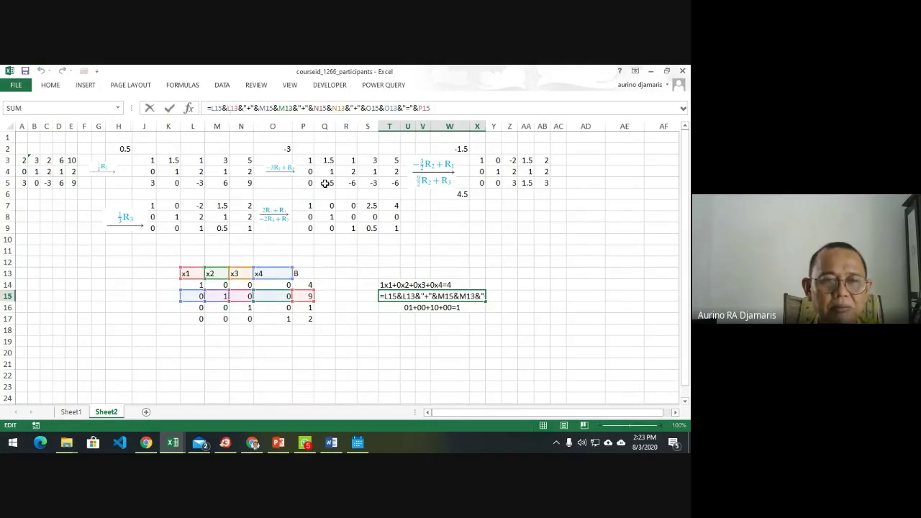
key("F4")
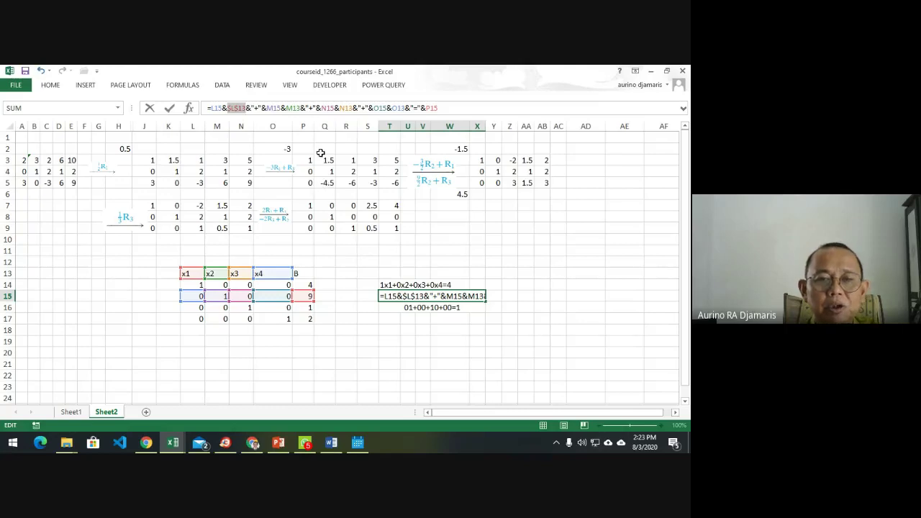
left_click(290, 107)
key("F4")
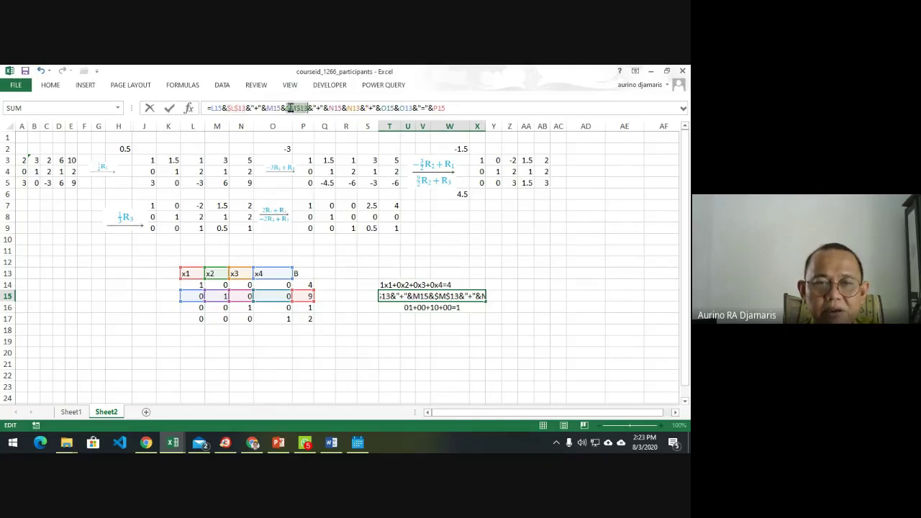
left_click(353, 107)
key("F4")
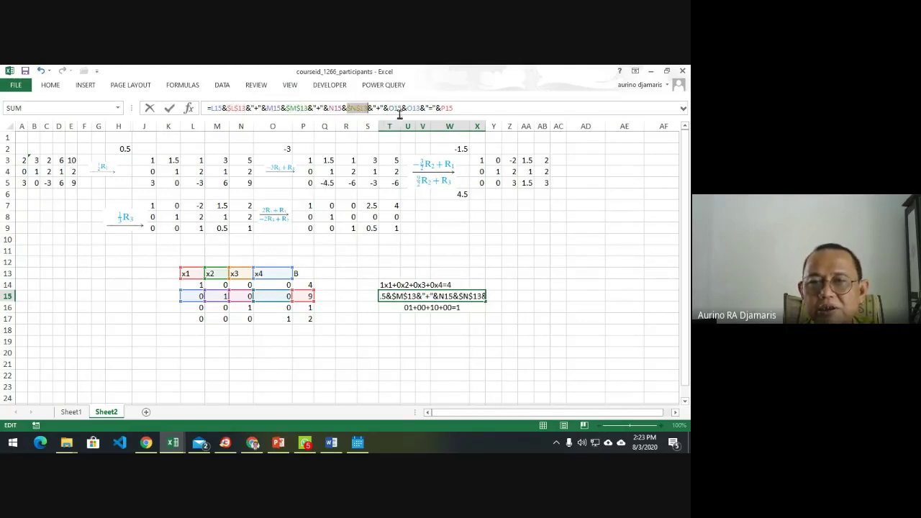
left_click(413, 107)
key("F4")
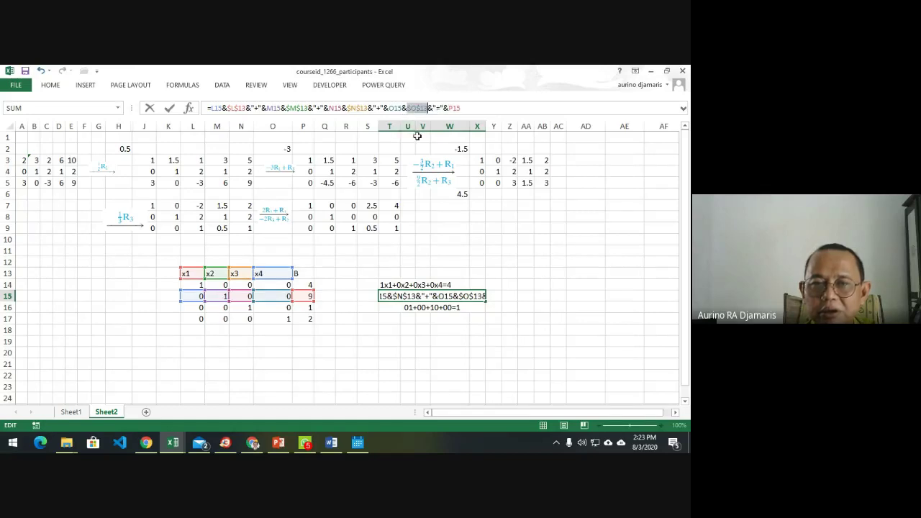
key("Return")
Fill the corrected T15 formula down to T16 and T17, one merged row at a time.
key("Up")
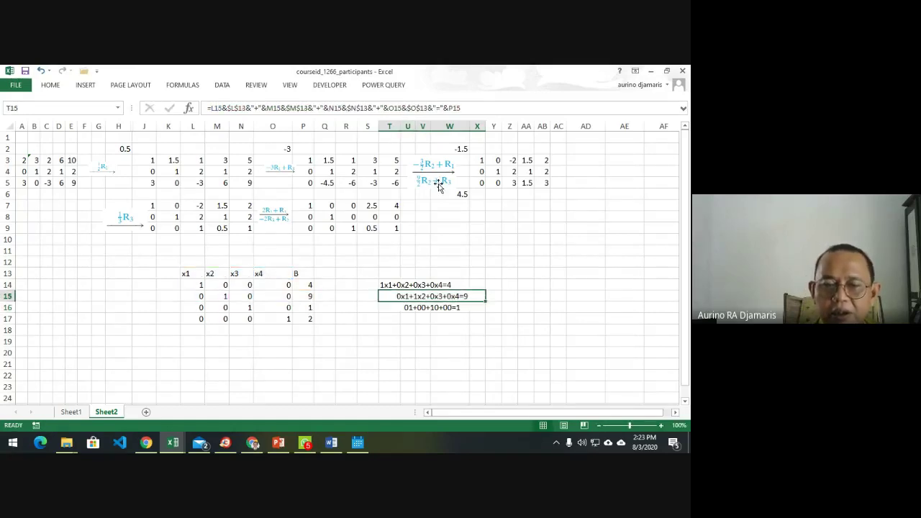
left_click_drag(486, 301, 485, 326)
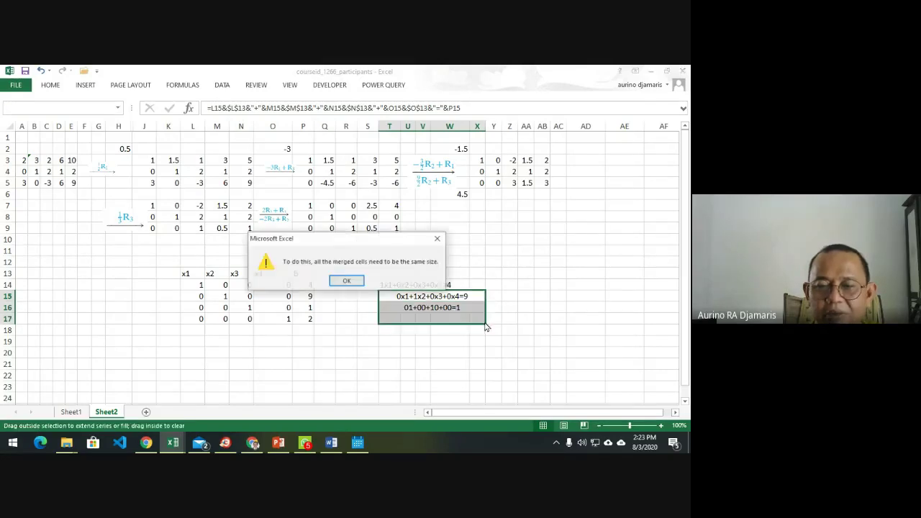
left_click(348, 281)
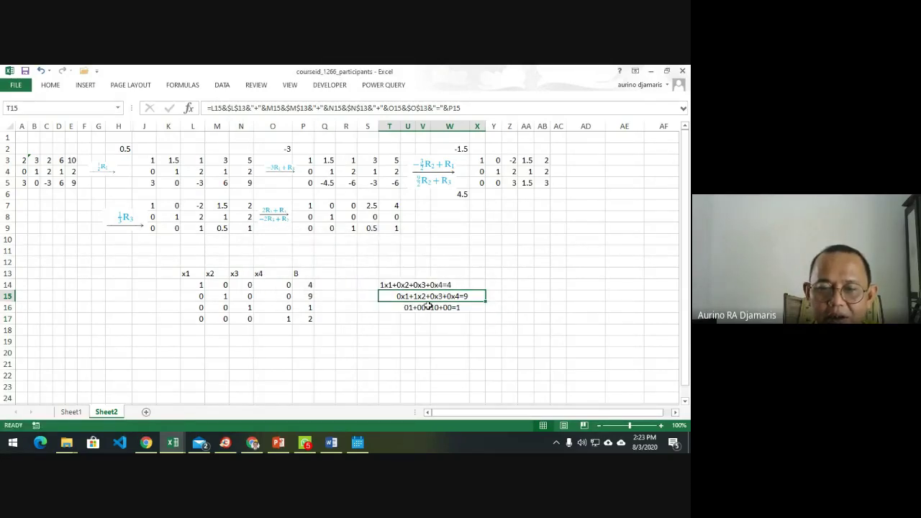
left_click_drag(485, 303, 482, 315)
left_click(483, 309)
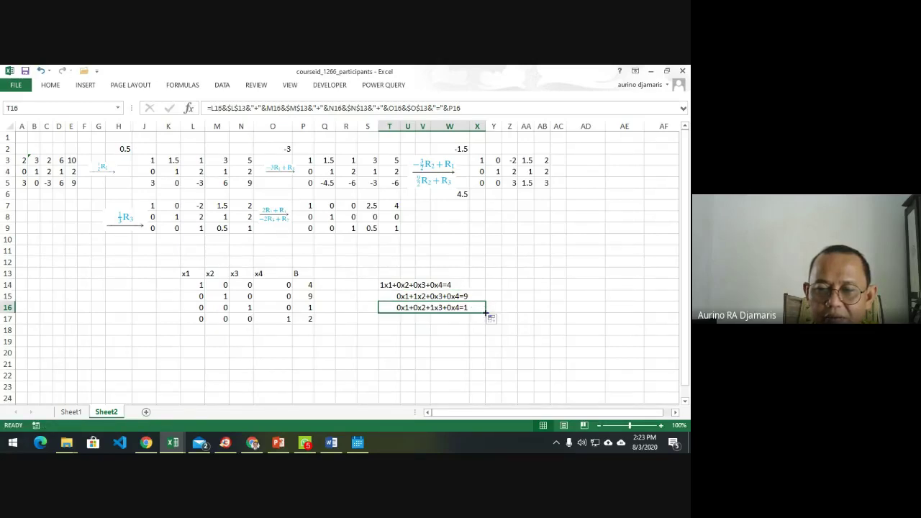
left_click_drag(485, 314, 486, 324)
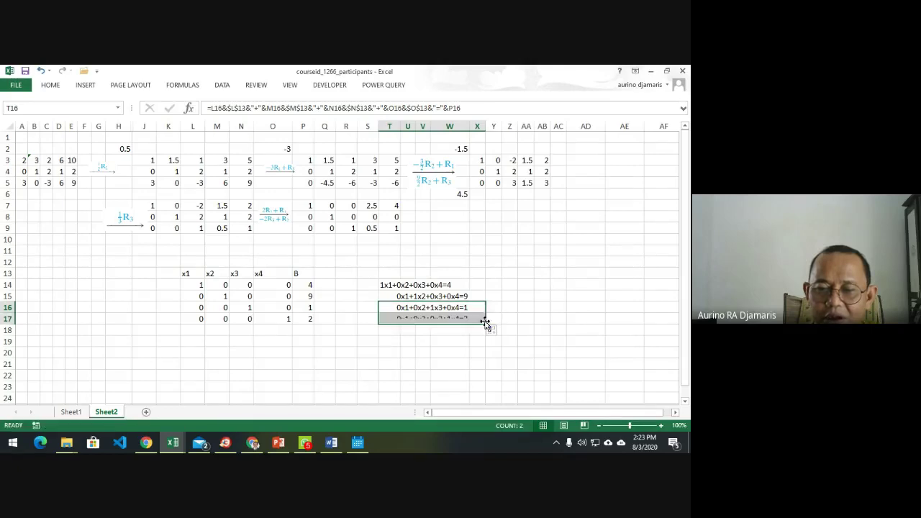
Fill the T15 formula up into T14, replacing the equation there, and check the copied formula.
left_click(469, 296)
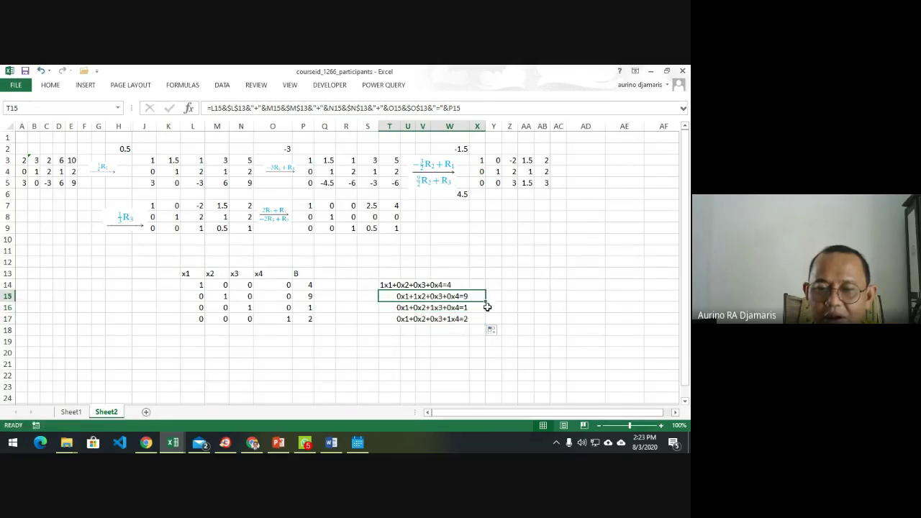
left_click_drag(486, 303, 487, 281)
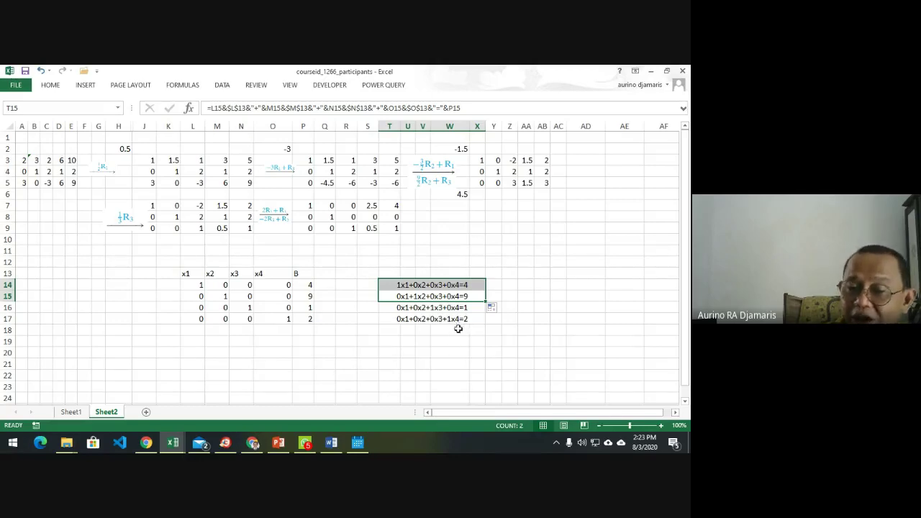
left_click(406, 289)
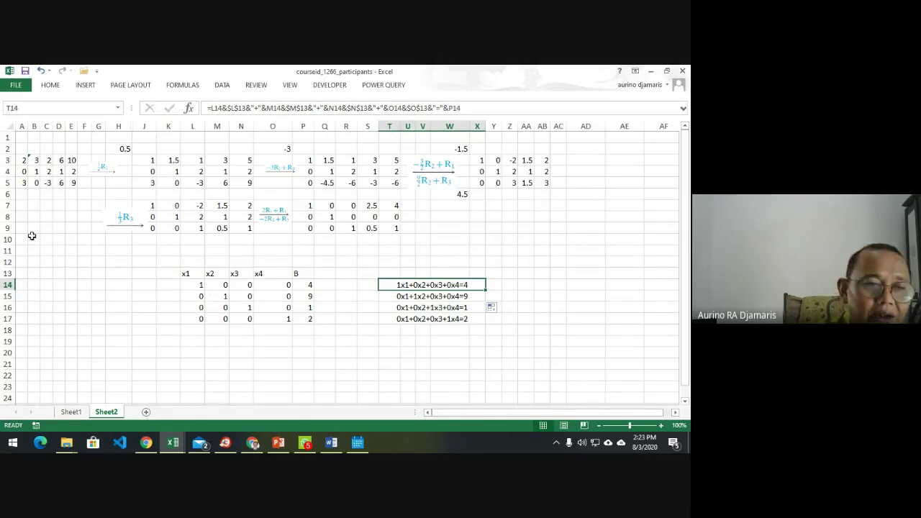
Examine the original matrix in A3:E5 and the half-R1 formulas across J3:N3.
left_click_drag(26, 160, 75, 182)
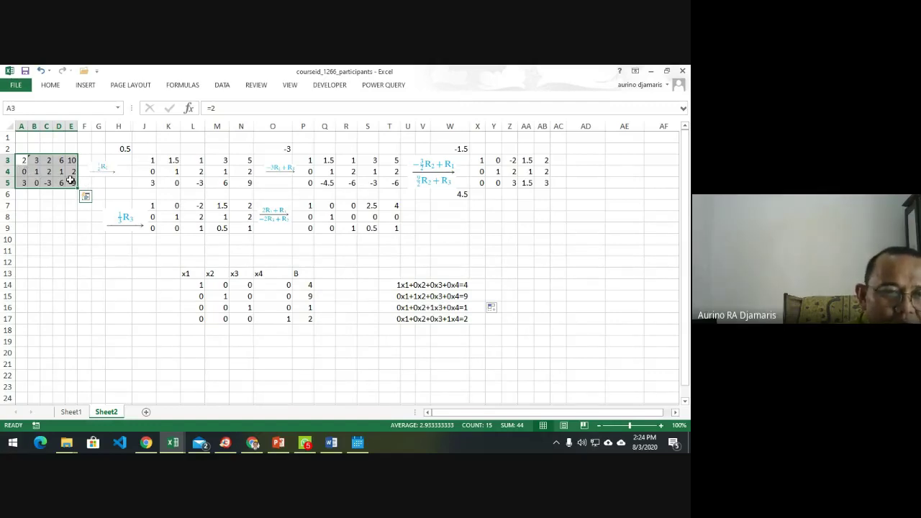
left_click(149, 162)
left_click(171, 161)
left_click(198, 161)
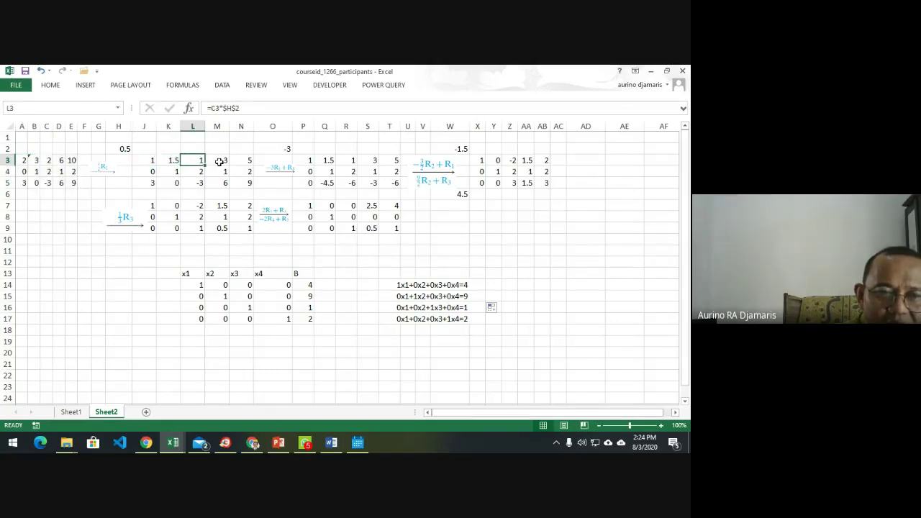
left_click(220, 161)
left_click(245, 161)
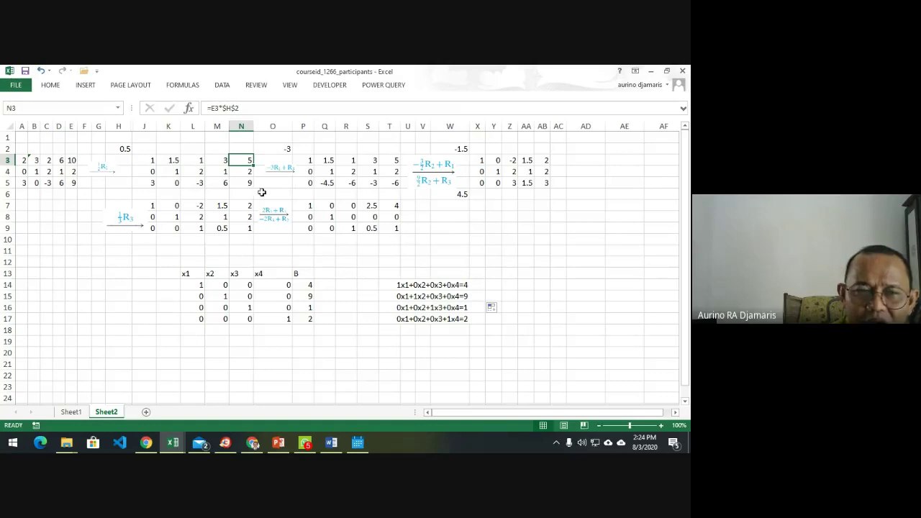
Examine the cells used by the -3R1+R3 operation, checking J5, P3, Q5 and the operation's label picture.
left_click(148, 183)
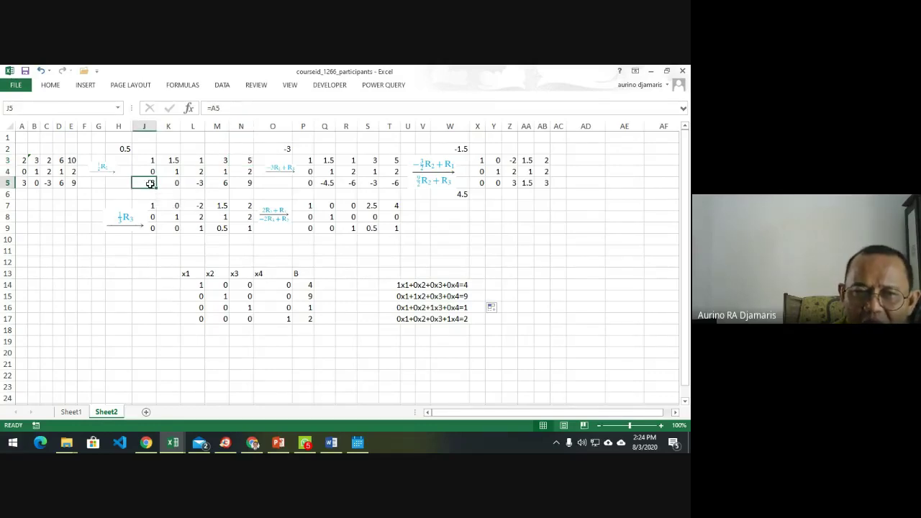
left_click(305, 160)
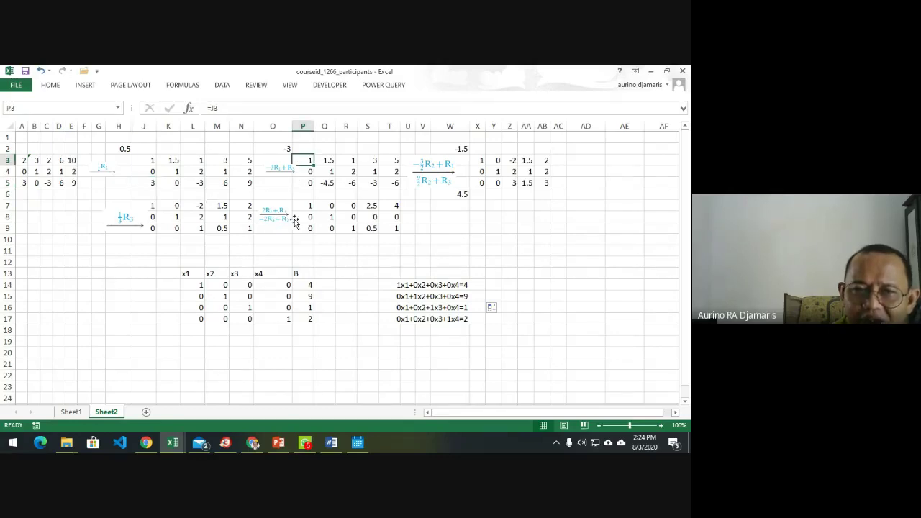
left_click(152, 183)
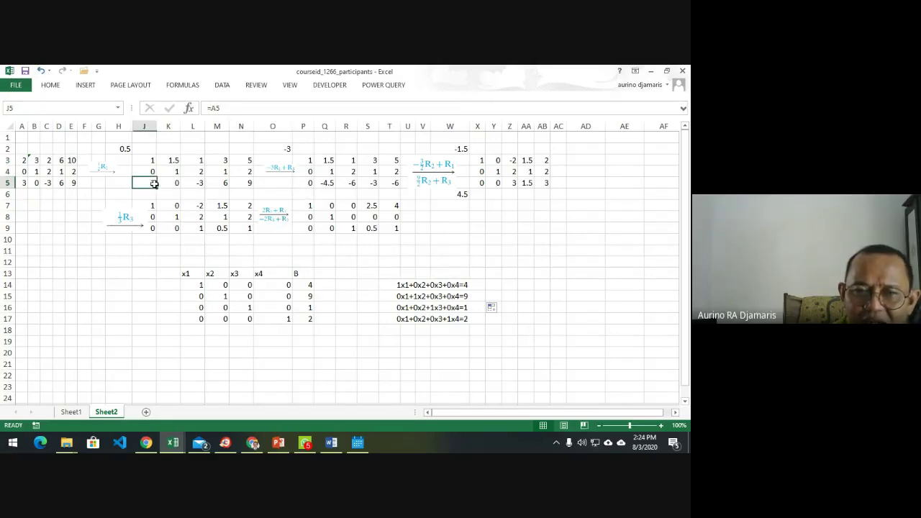
left_click(315, 185)
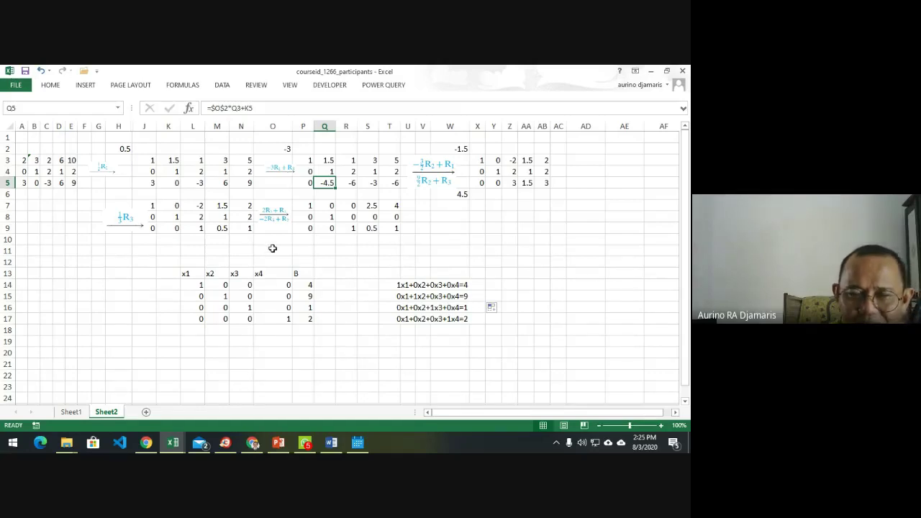
scroll(286, 259, "up", 3, "ctrl")
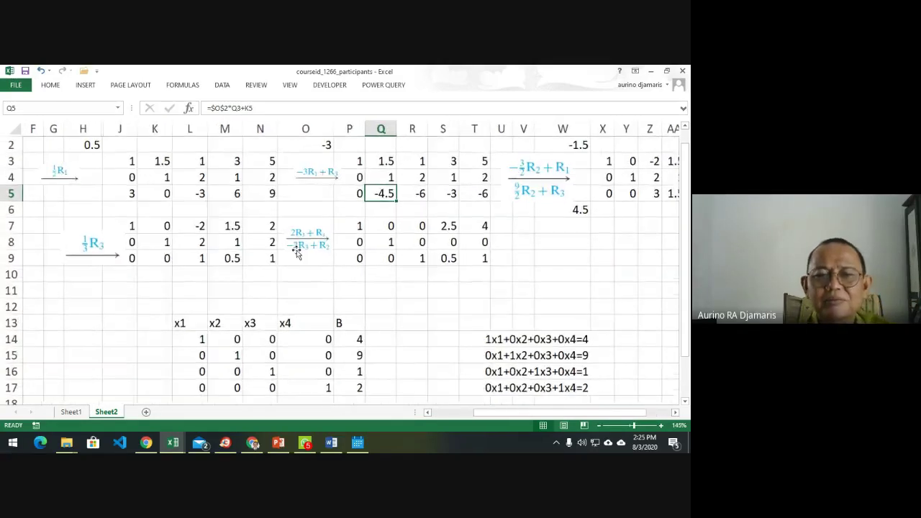
left_click(309, 174)
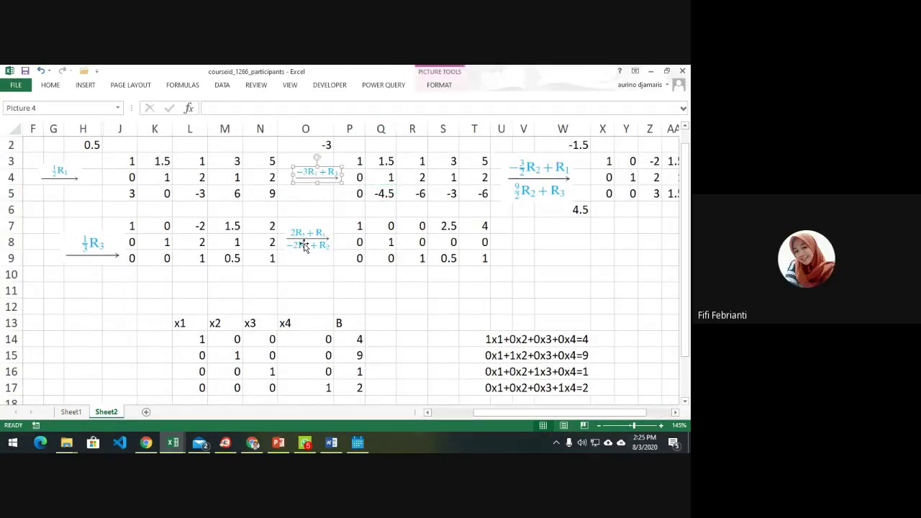
left_click(134, 193)
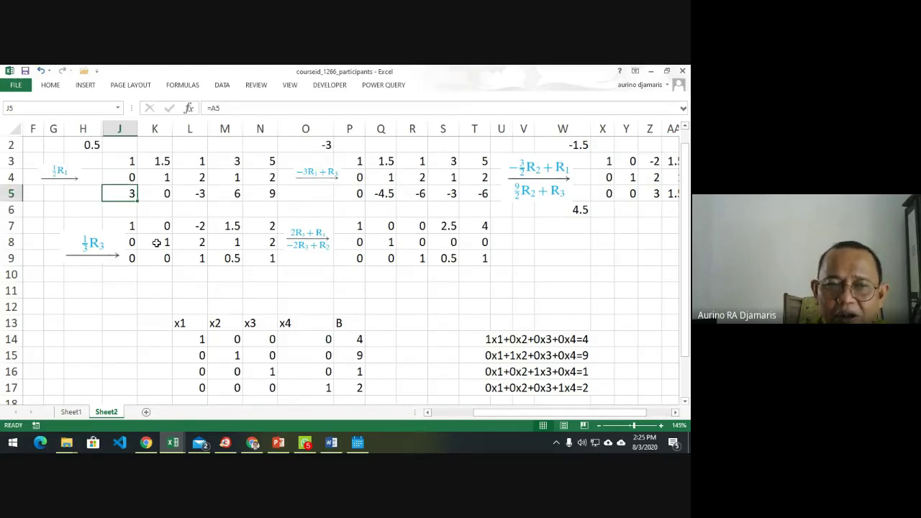
Examine the first reduction matrix column by column from J to M in rows 3 to 5, then the empty cells J6:N6.
left_click_drag(130, 162, 131, 192)
left_click(163, 161)
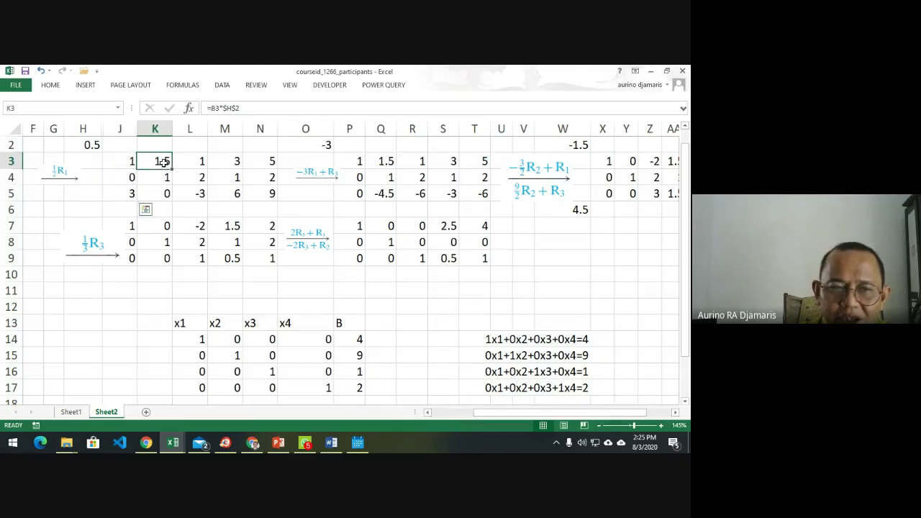
left_click(164, 177)
left_click(164, 192)
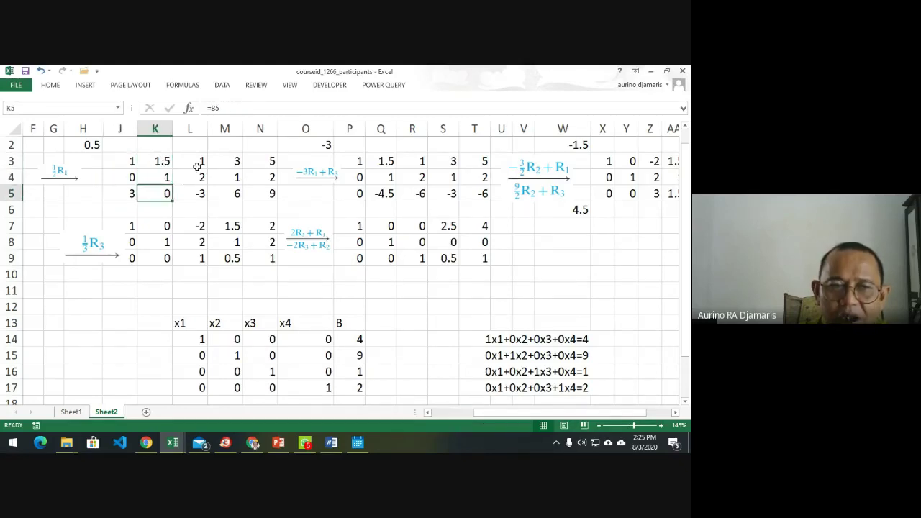
left_click(198, 164)
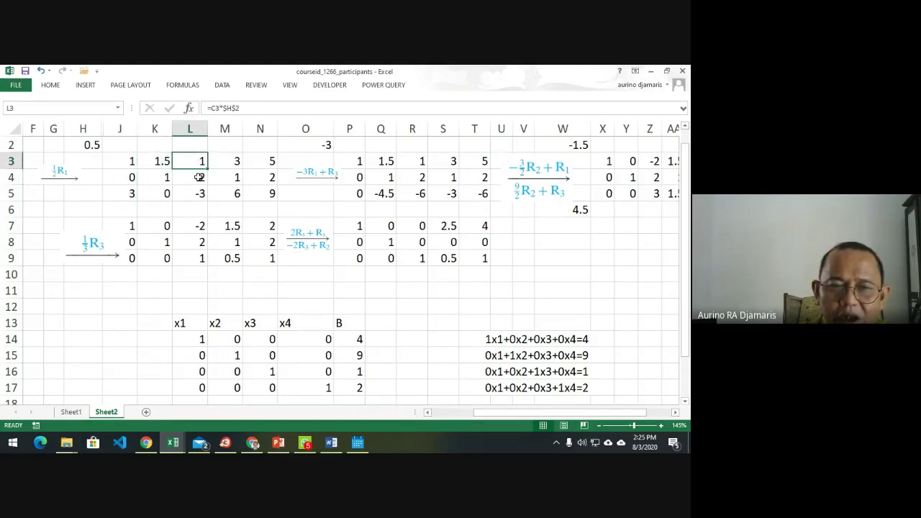
left_click(199, 177)
left_click(200, 193)
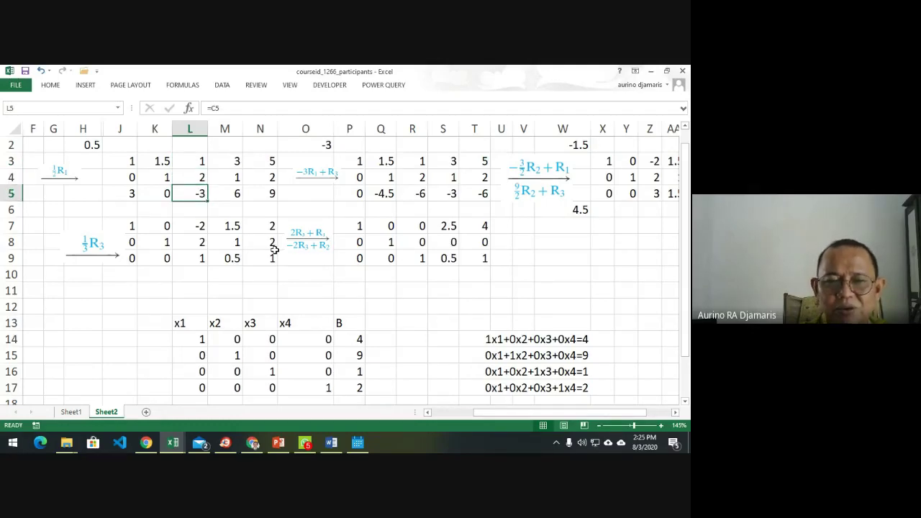
left_click(234, 161)
left_click(234, 177)
left_click(234, 193)
left_click(236, 213)
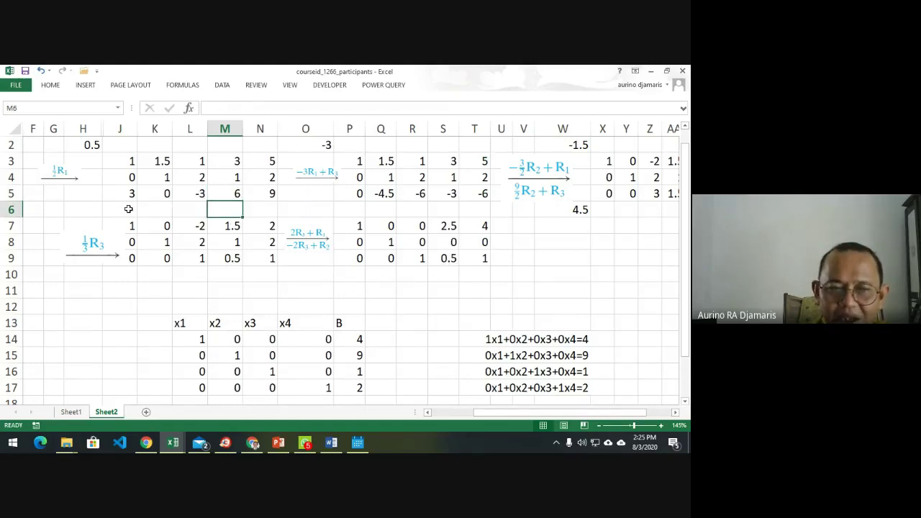
left_click_drag(127, 208, 259, 208)
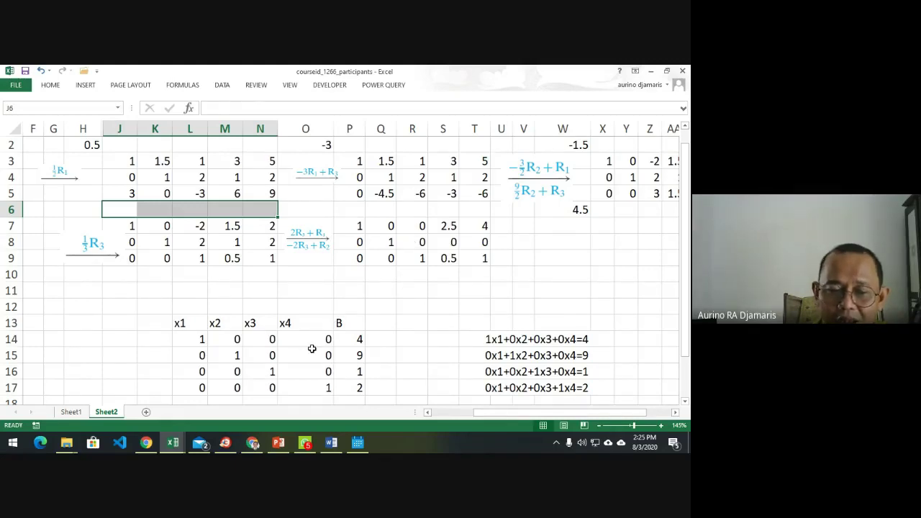
left_click(275, 441)
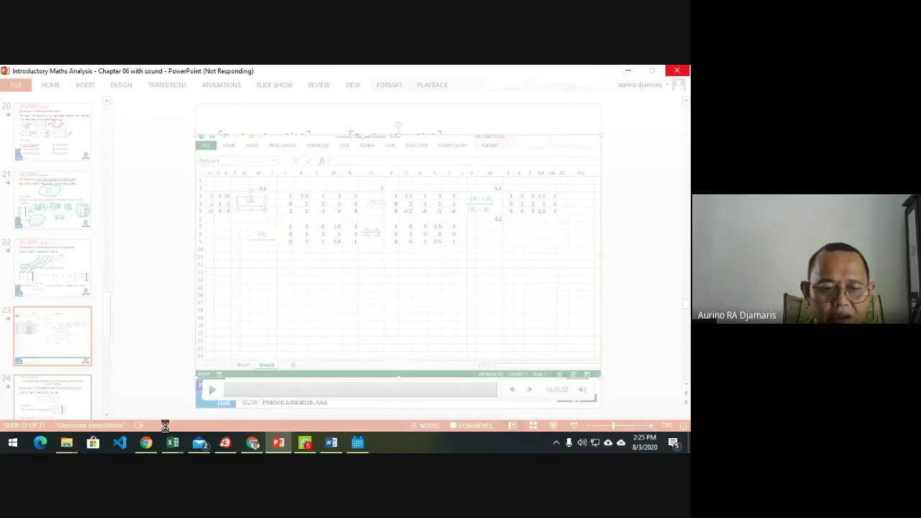
left_click(279, 443)
left_click(285, 323)
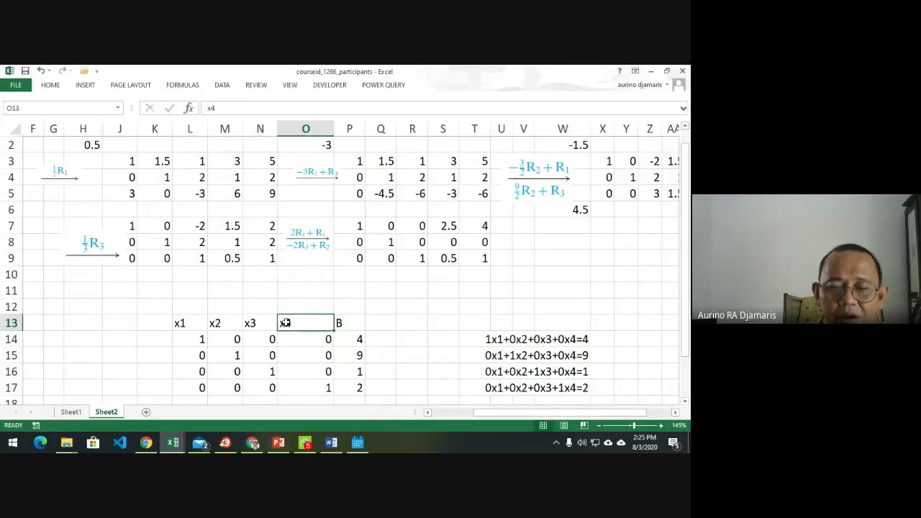
left_click(10, 387)
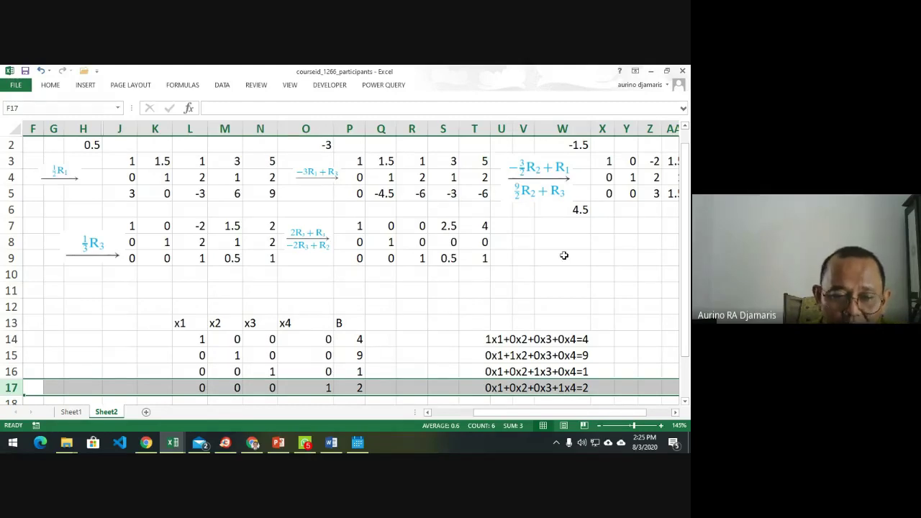
Copy the coefficient table and equations in L13:X17 to L23, and clear the contents of row 27 in the copy.
left_click_drag(179, 323, 540, 366)
key("ctrl+c")
scroll(359, 376, "down", 5)
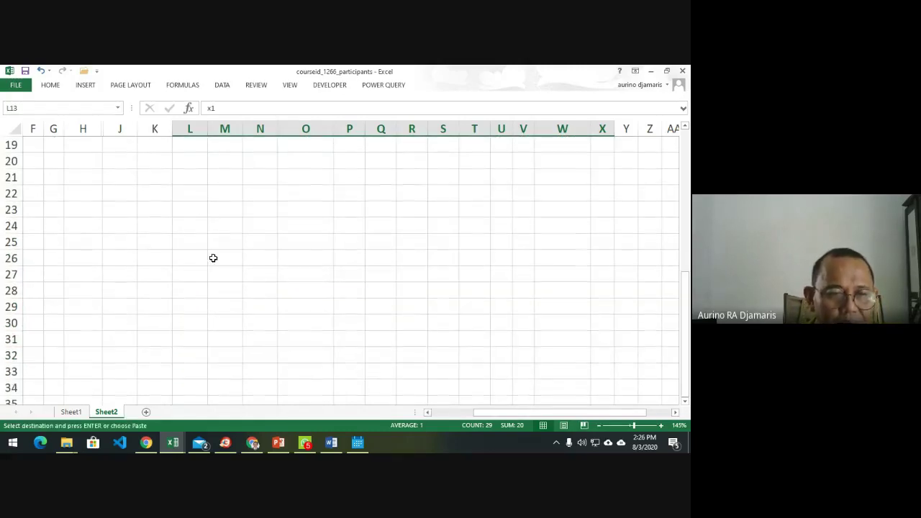
left_click(200, 216)
key("ctrl+v")
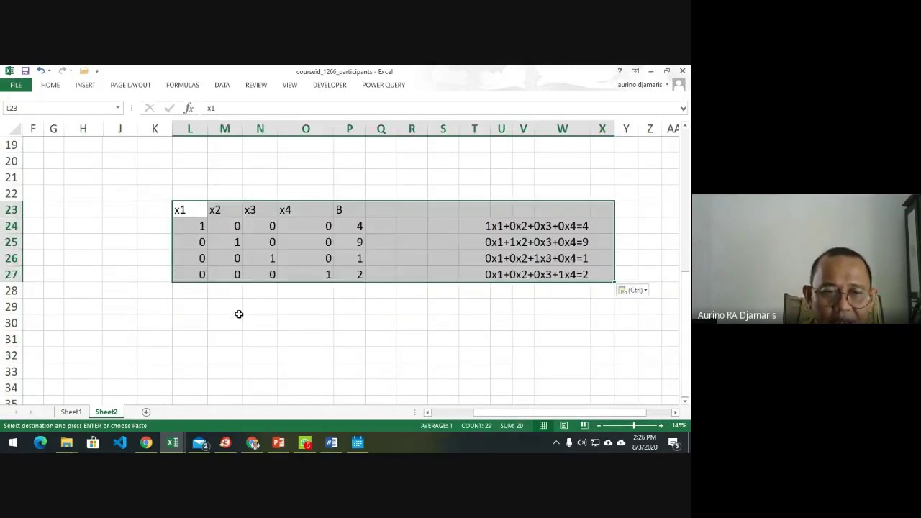
left_click(14, 274)
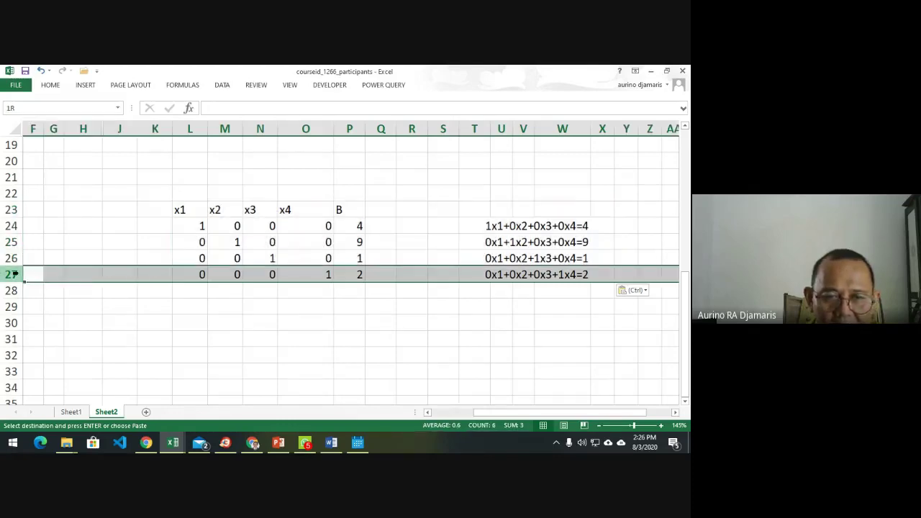
key("Delete")
Copy the last reduced matrix's constants T7:T9 and paste them into the copied table's B column, P24:P26.
scroll(349, 374, "up", 6)
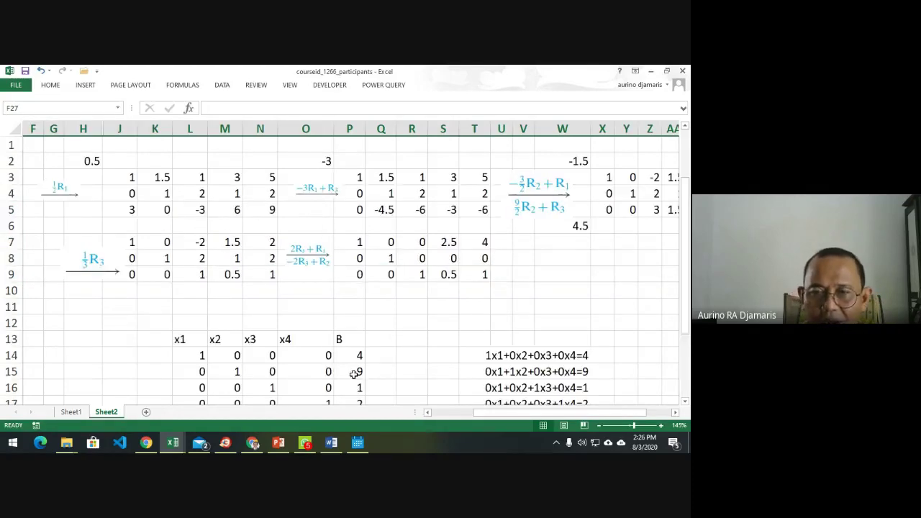
left_click(675, 413)
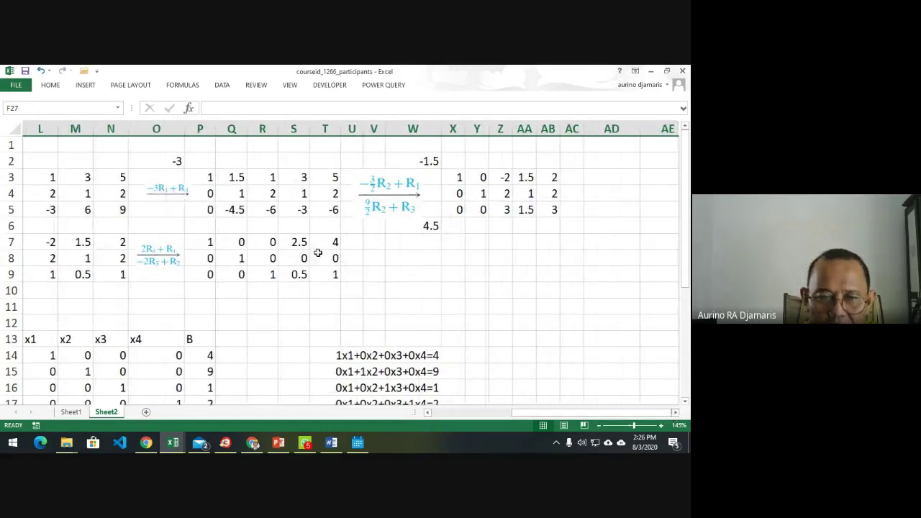
left_click_drag(335, 243, 326, 273)
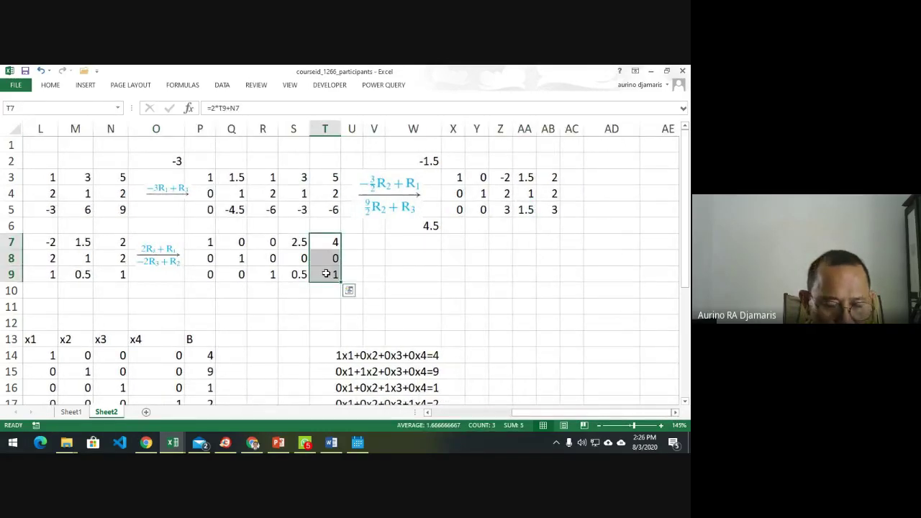
key("ctrl+c")
scroll(303, 316, "down", 5)
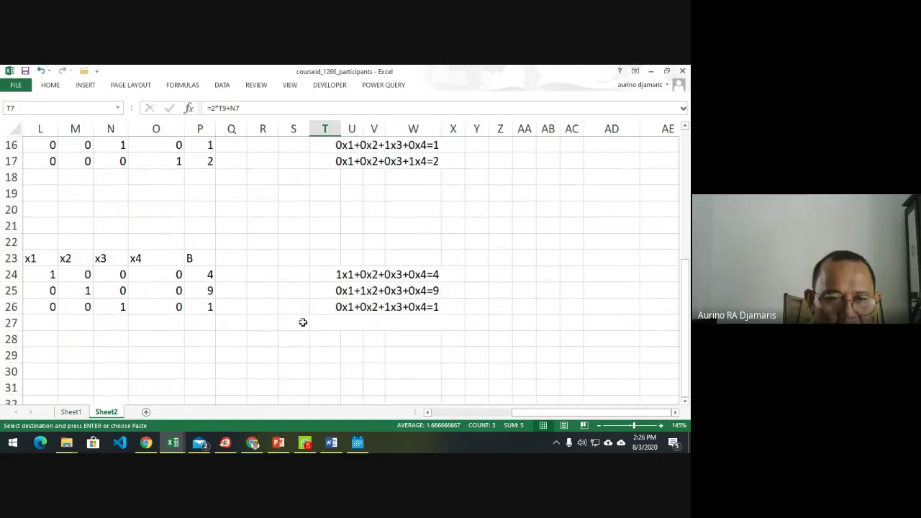
scroll(301, 324, "down", 2)
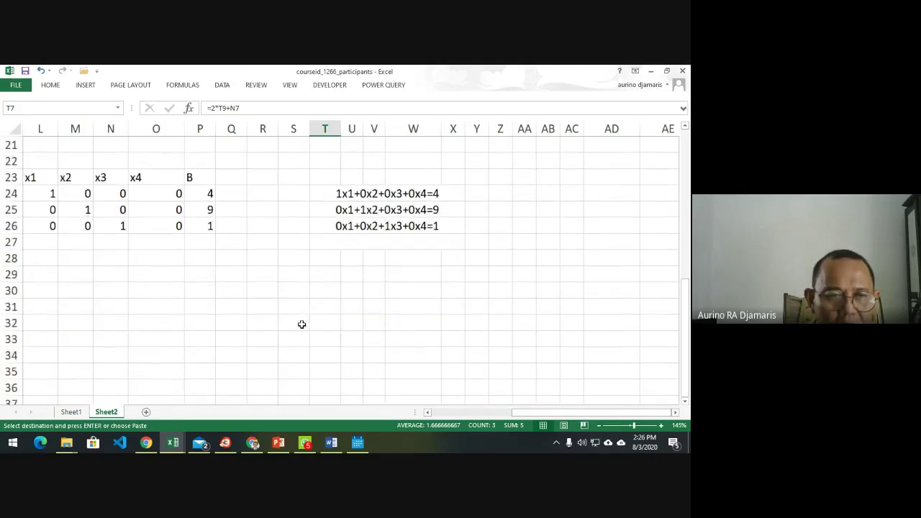
left_click(206, 193)
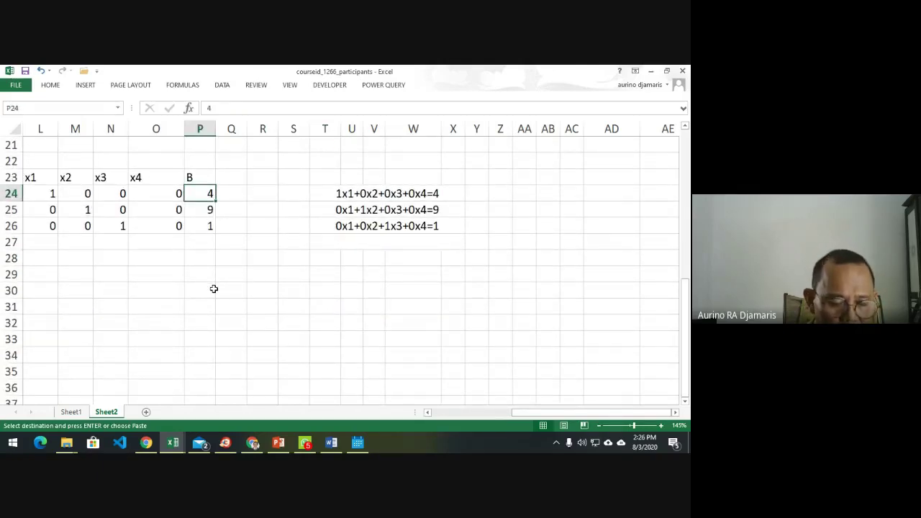
key("ctrl+v")
Link P24 to the reduced matrix with =T7 and fill the formula down to P26.
type("=")
scroll(257, 246, "up", 5)
left_click(324, 161)
key("Return")
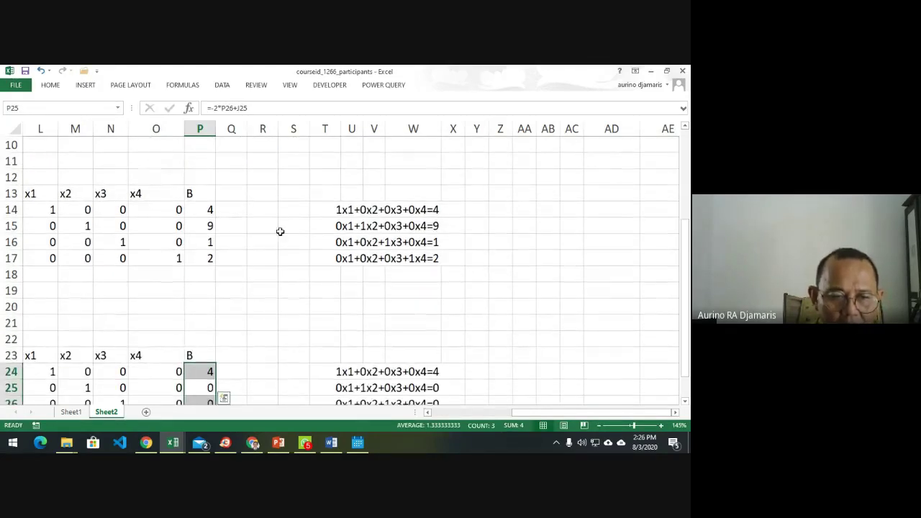
left_click(210, 372)
left_click_drag(216, 378, 216, 408)
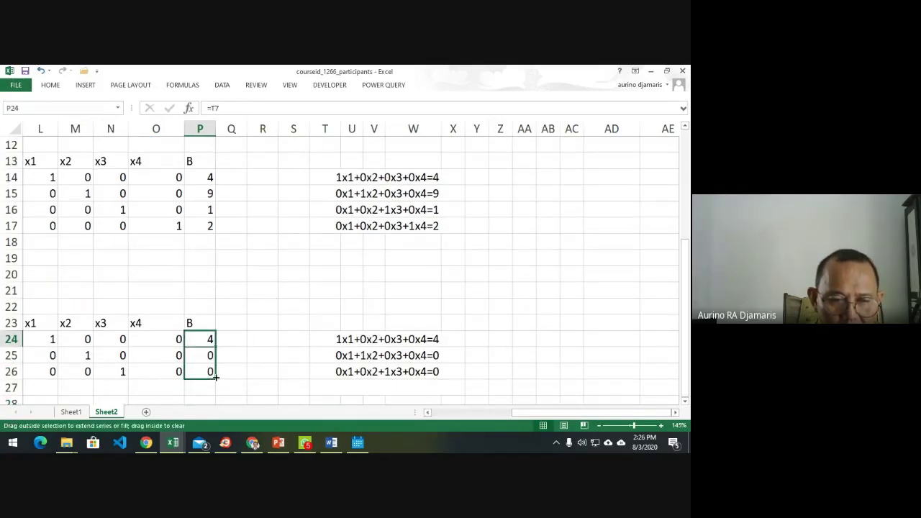
left_click_drag(216, 376, 216, 378)
Link the upper table's x4 cell O14 to the last reduced matrix with =S7 and fill the formula down to O16.
left_click(168, 341)
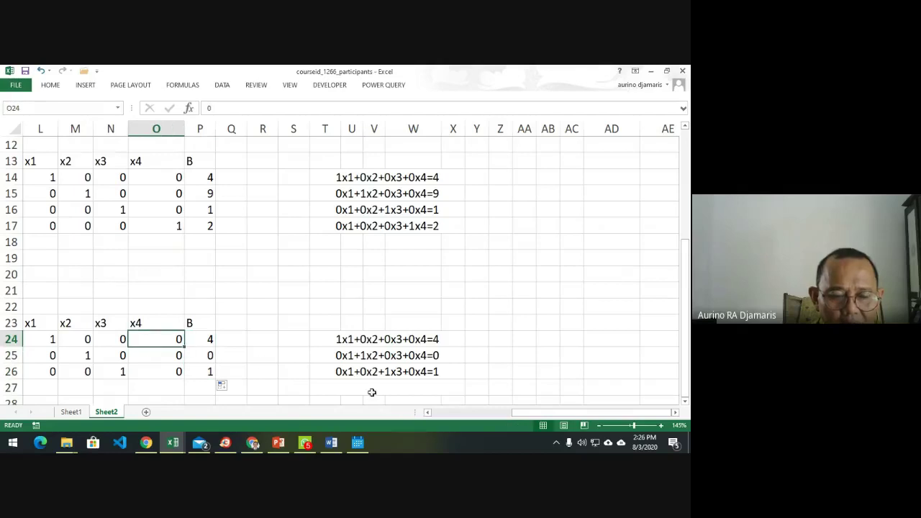
scroll(363, 324, "up", 3)
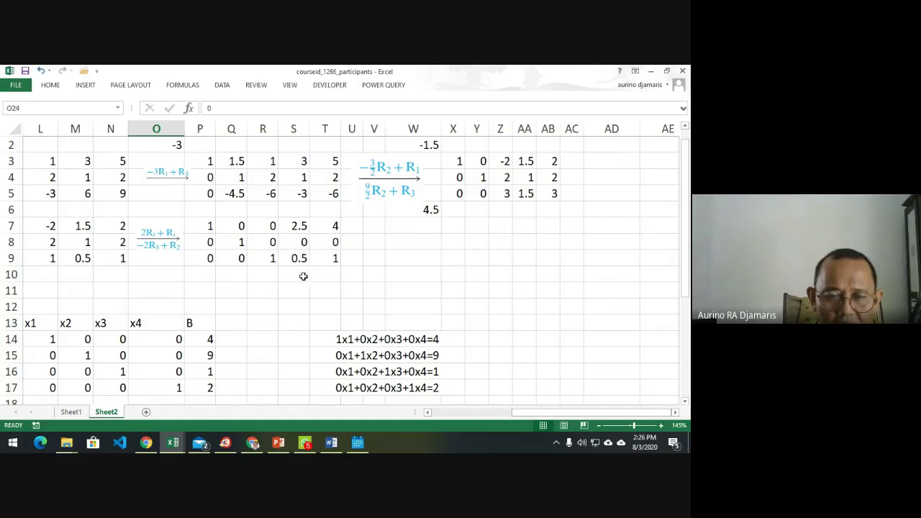
scroll(303, 280, "down", 2)
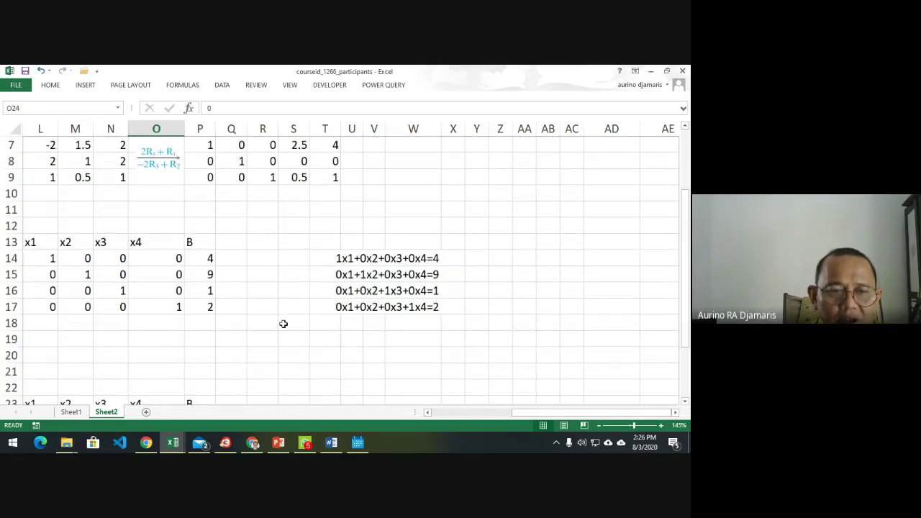
left_click(171, 264)
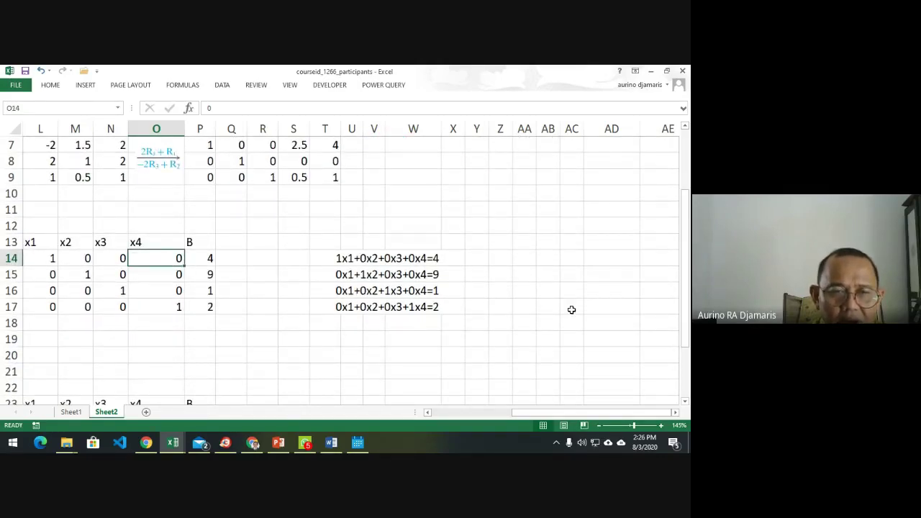
type("=")
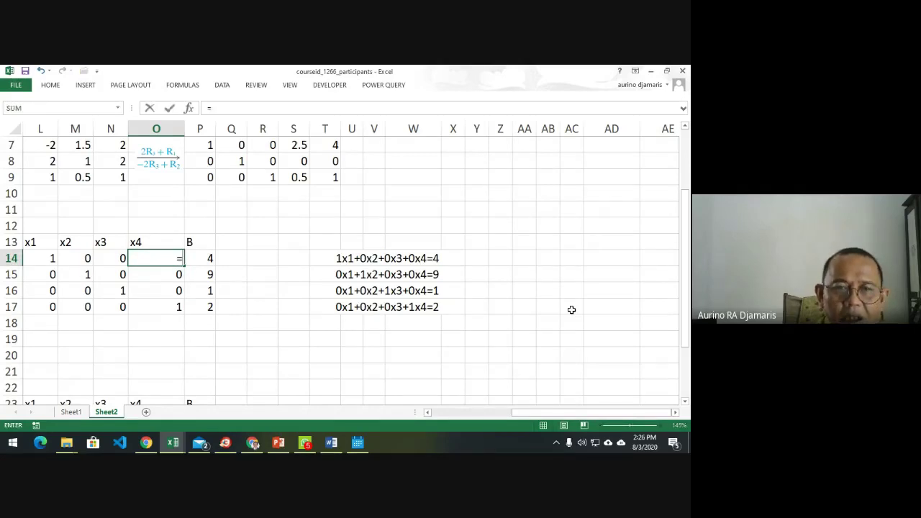
scroll(364, 236, "up", 2)
left_click(336, 242)
left_click(301, 240)
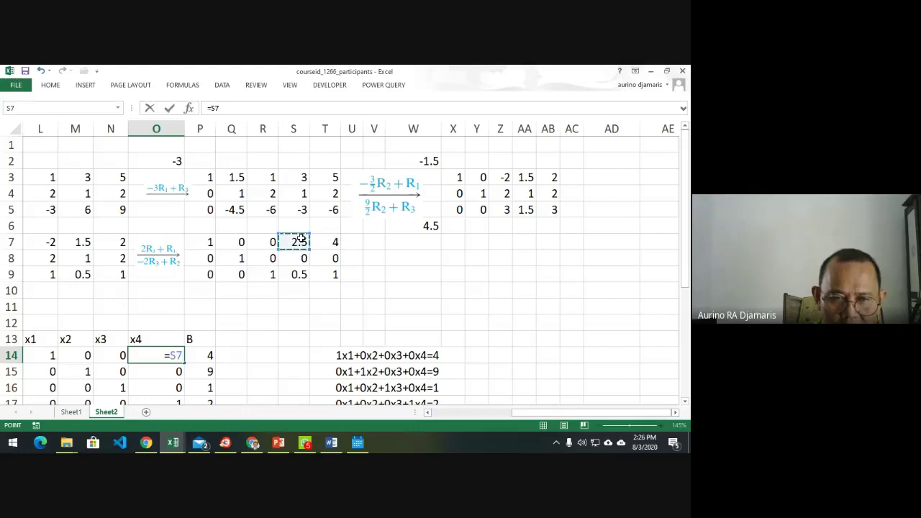
key("Return")
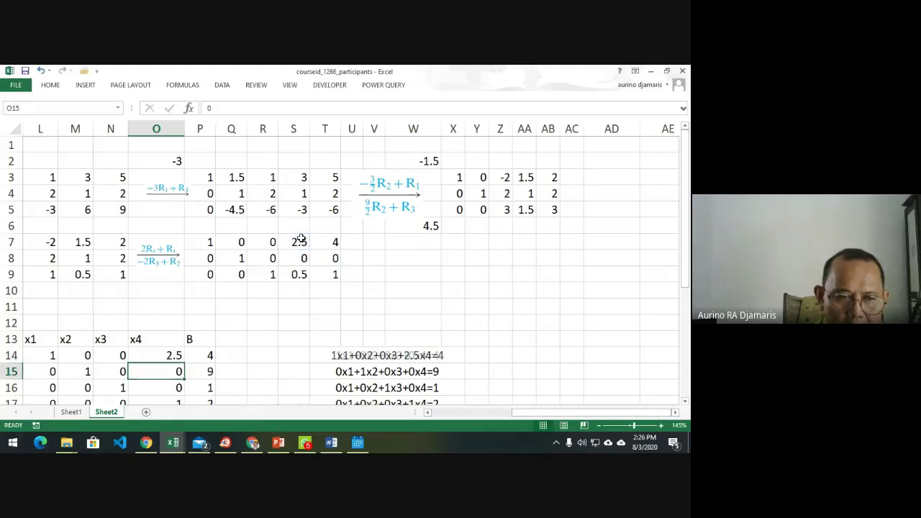
left_click(165, 357)
left_click_drag(184, 363, 183, 391)
scroll(188, 367, "down", 2)
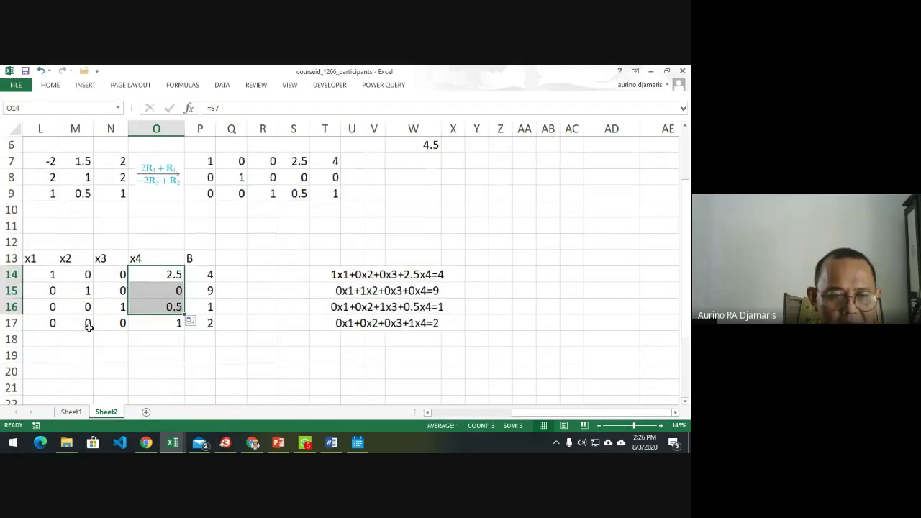
Copy the upper table's x4 coefficients O14:O16 and paste them into the lower table's x4 column, O24:O26.
left_click_drag(37, 325, 461, 325)
scroll(302, 361, "down", 5)
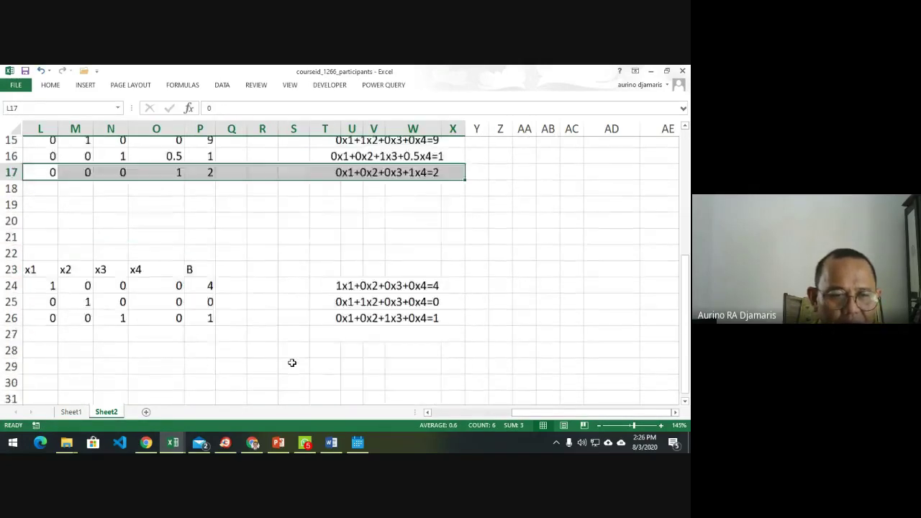
scroll(200, 329, "up", 3)
left_click_drag(171, 195, 174, 226)
key("ctrl+c")
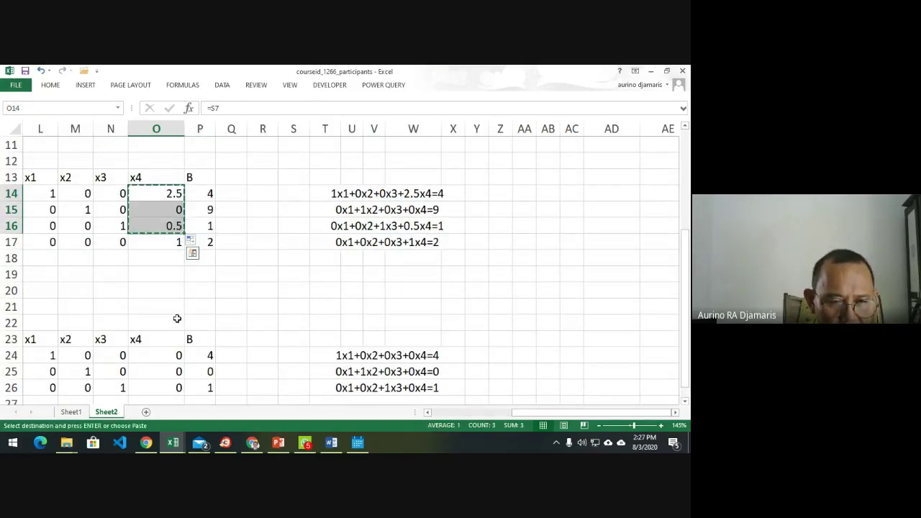
left_click(173, 339)
left_click(168, 356)
key("ctrl+v")
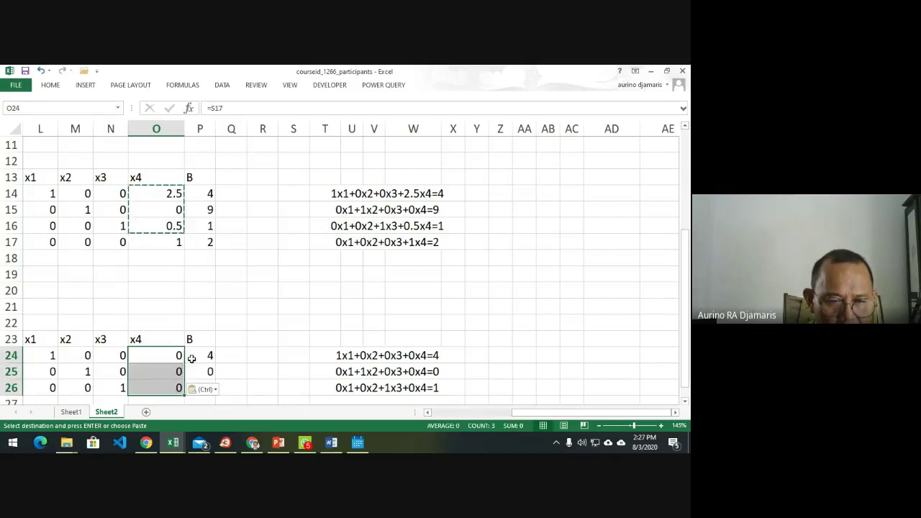
Link the lower table's O24 to the upper table with =O14 and fill the formula down to O26.
left_click(178, 357)
key("Escape")
type("=")
key("Up")
key("Up")
key("Up")
key("Up")
key("Up")
key("Up")
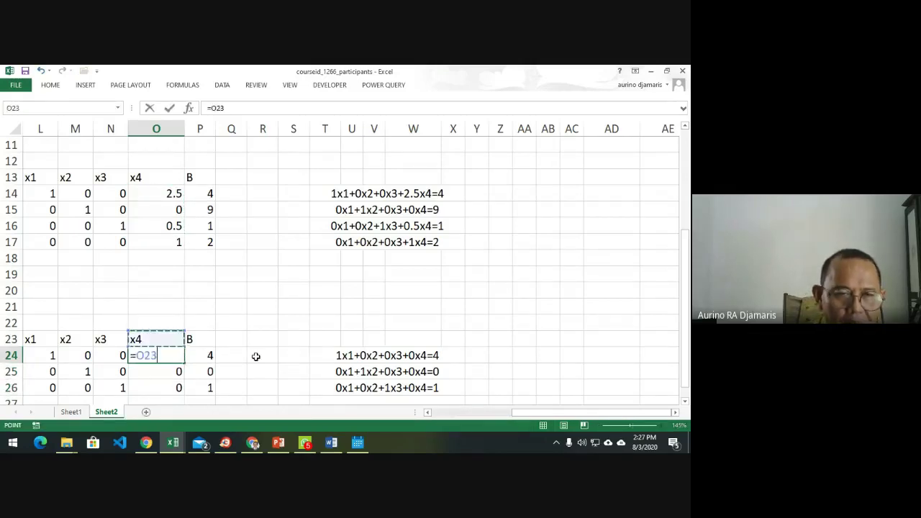
key("Up")
key("Up")
key("Up")
key("Up")
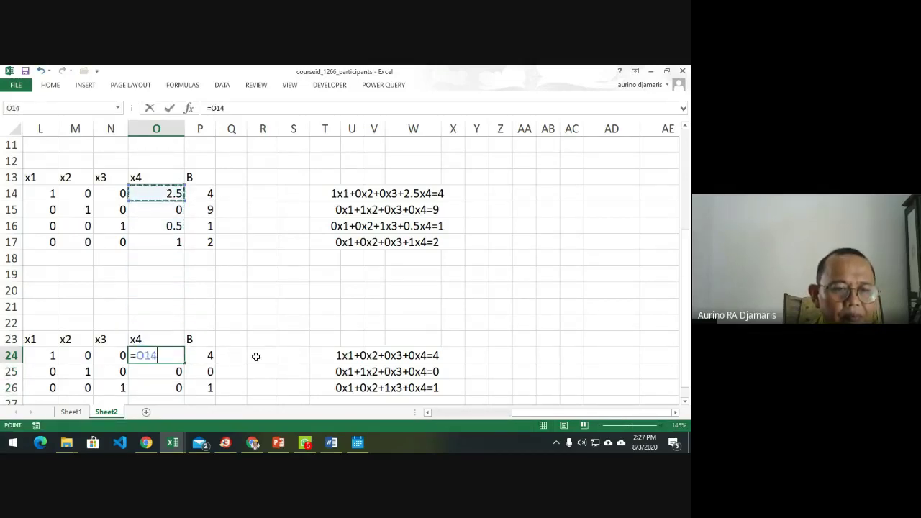
key("Return")
key("Up")
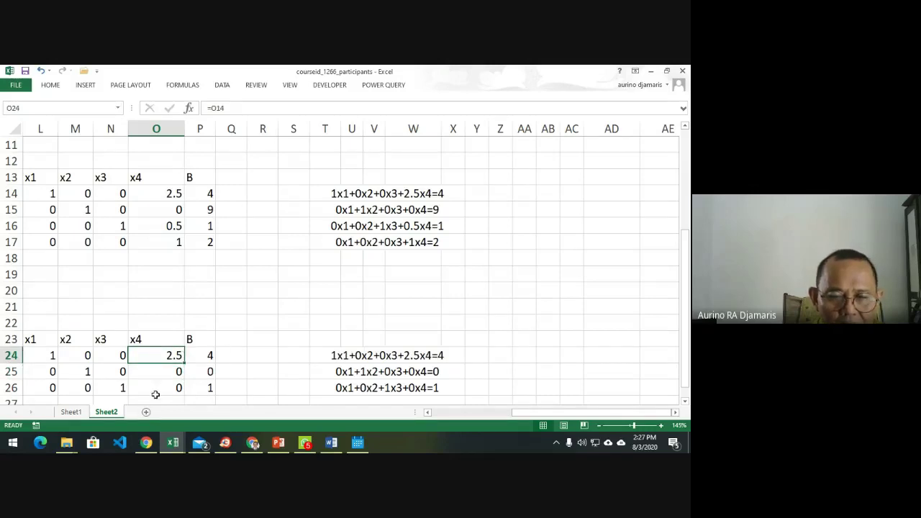
left_click_drag(185, 365, 183, 392)
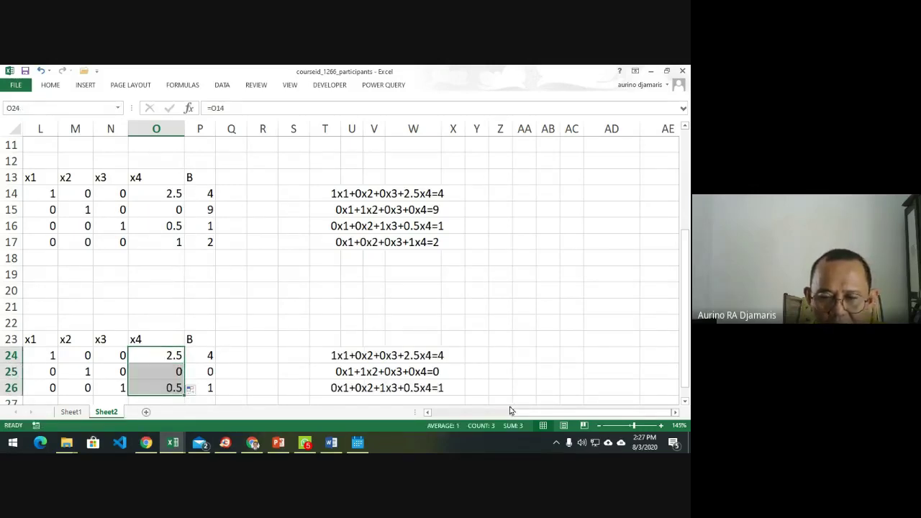
Add spaces around every plus and equals sign in T24's equation formula, and fill it down to row 26.
left_click(430, 412)
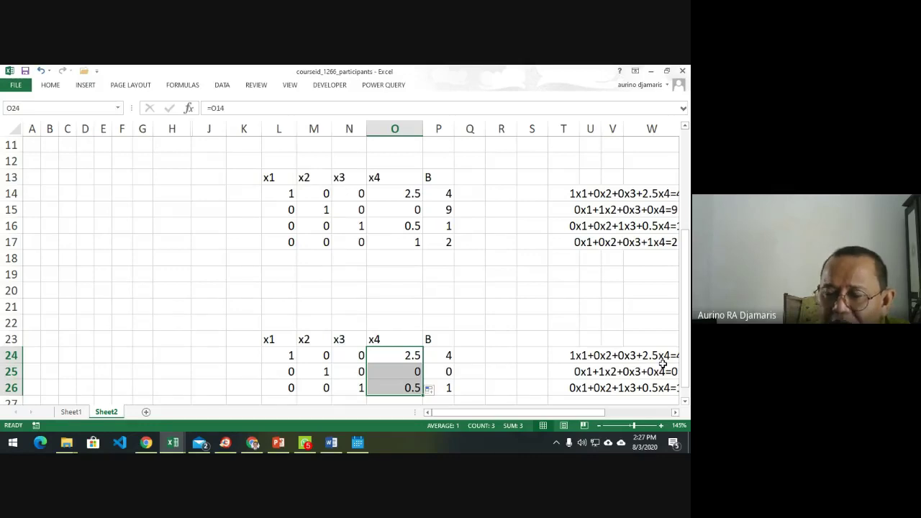
left_click(676, 413)
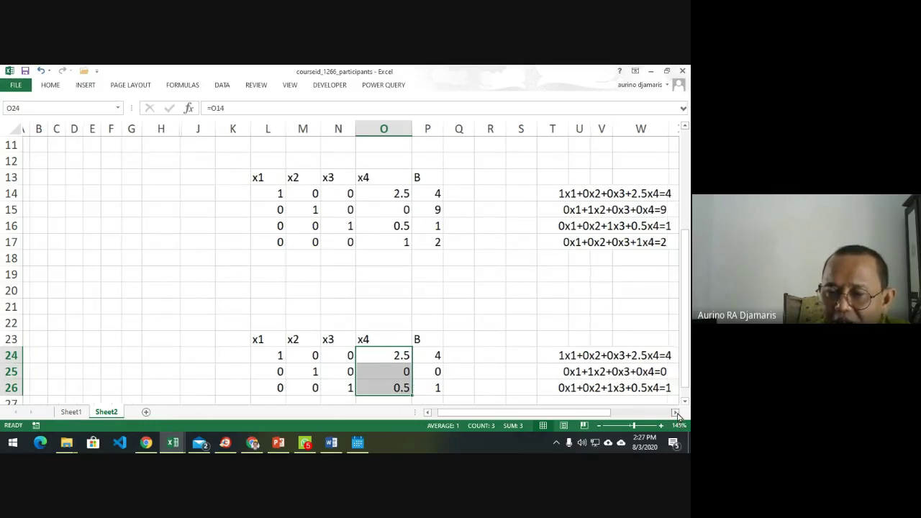
left_click(675, 413)
left_click(543, 354)
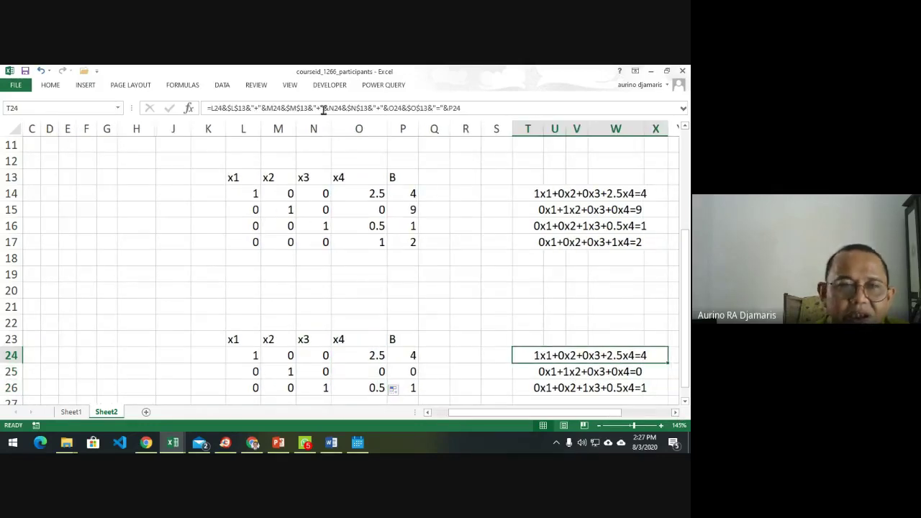
left_click(248, 108)
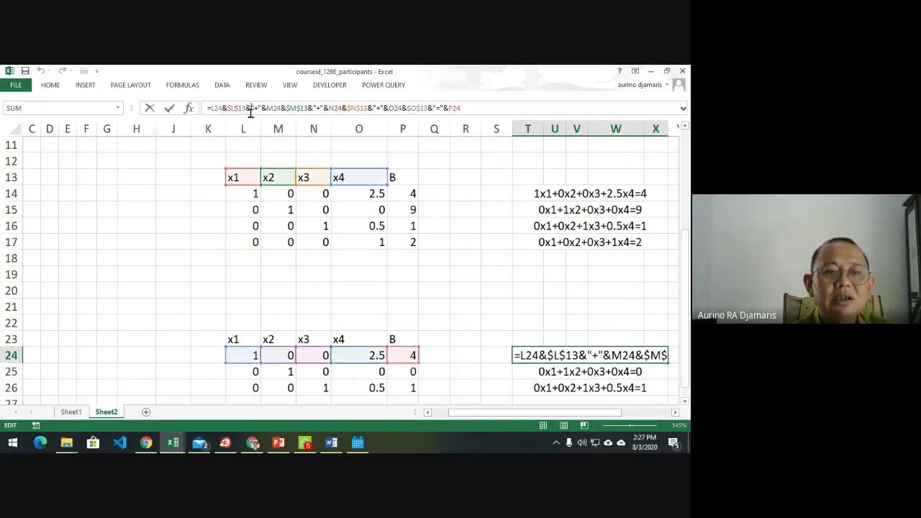
key("Right")
key("Right")
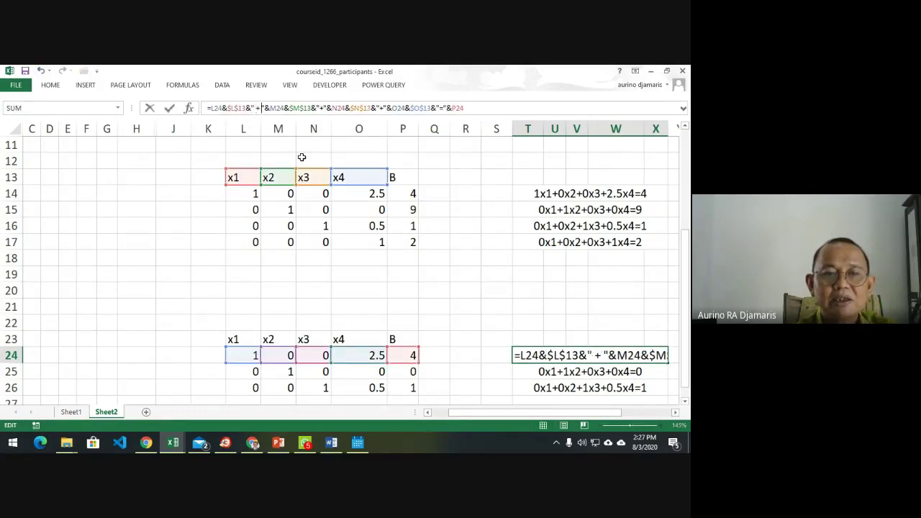
key("Right")
key("Right")
key("Right")
key("Right")
key("Right")
key("Right")
key("Right")
key("Right")
key("Right")
key("Right")
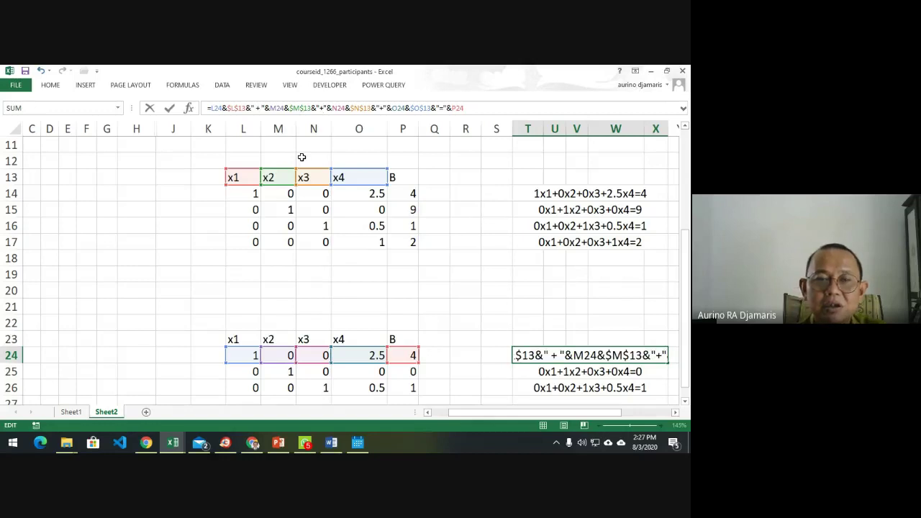
key("Right")
key("Right")
key("Right")
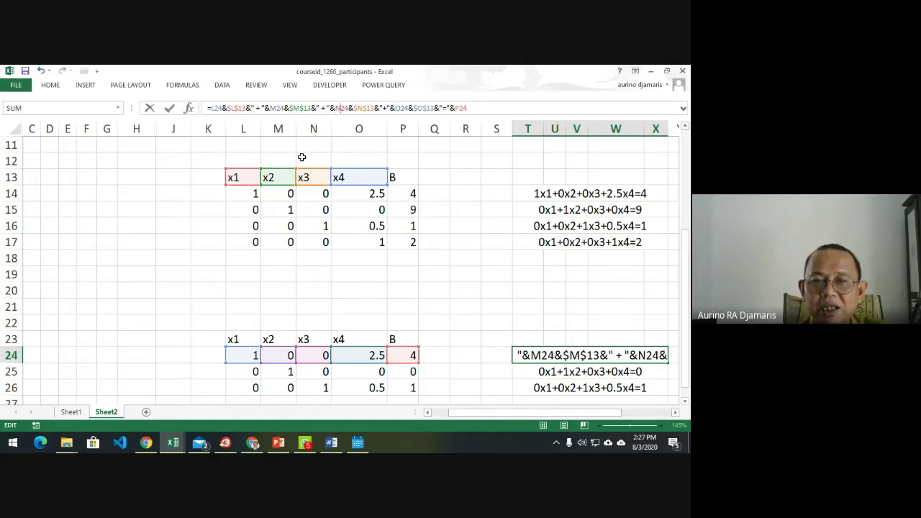
key("Right")
key("Right")
key("Right")
key("Right")
key("Right")
key("Right")
key("Right")
key("Right")
key("Right")
key("Right")
key("Right")
key("Right")
key("Right")
key("Right")
key("Right")
key("Right")
key("Right")
key("Right")
key("Right")
key("Right")
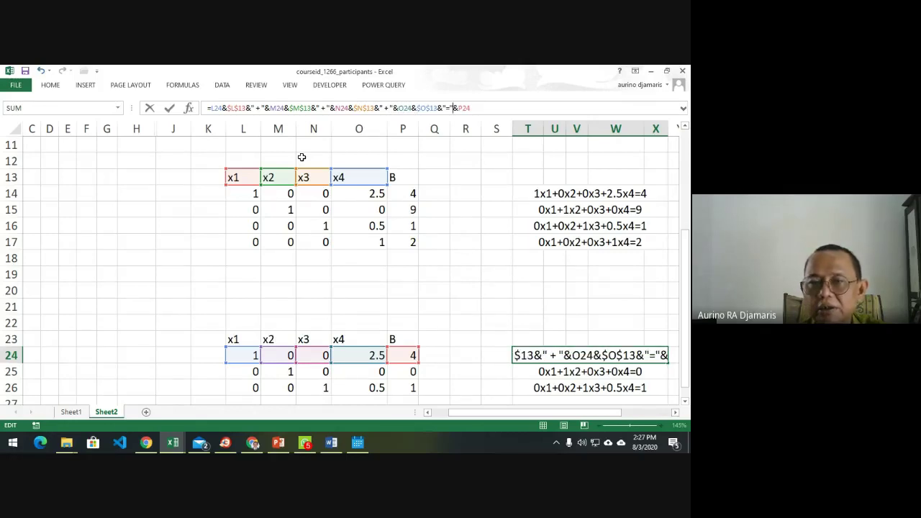
key("Right")
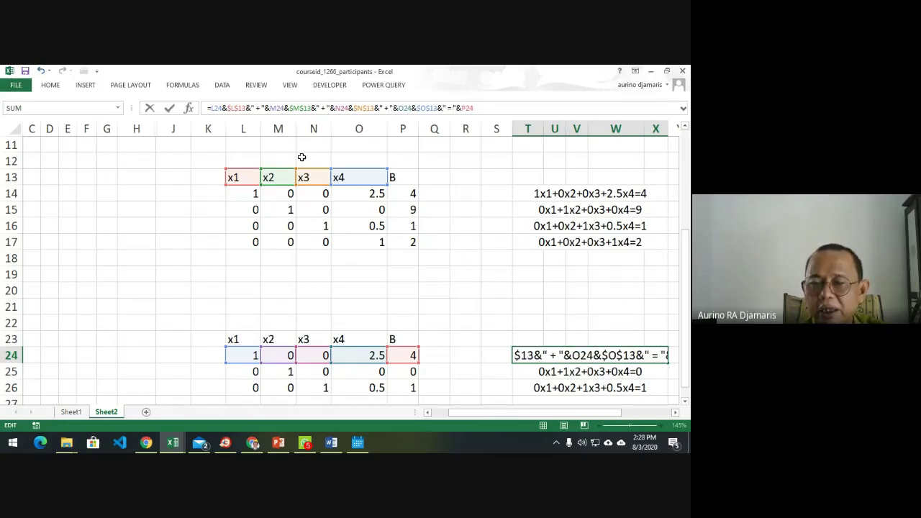
key("Return")
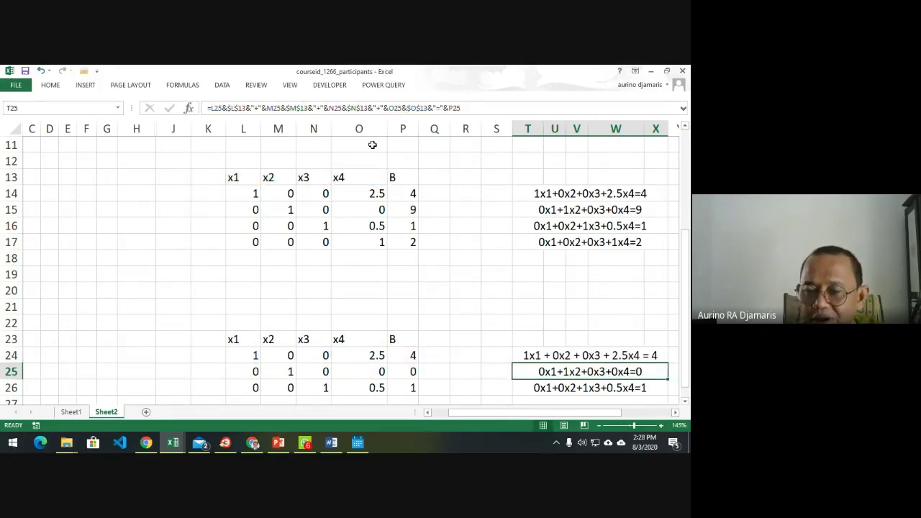
left_click(608, 357)
left_click_drag(668, 364, 664, 390)
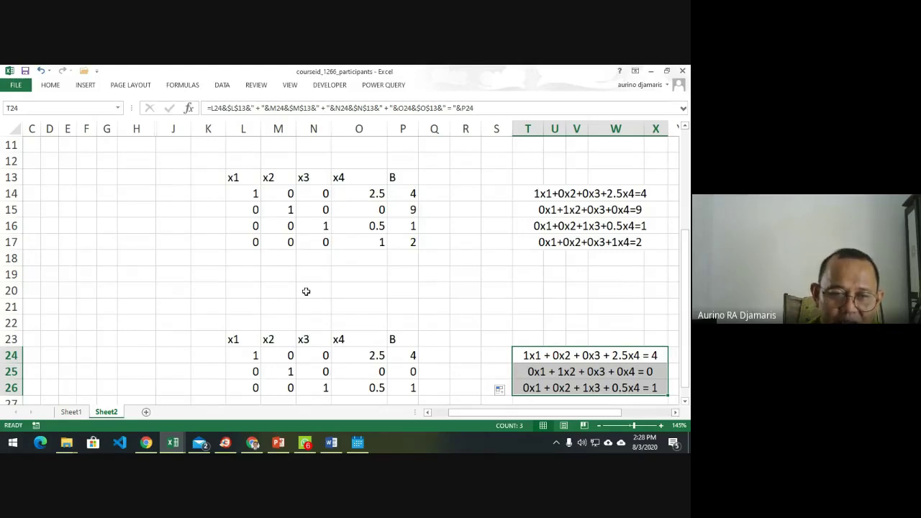
Clear the upper table's fourth row and its equation, L17:X17, and set the constant in P15 to 0.
left_click_drag(250, 241, 618, 242)
key("Delete")
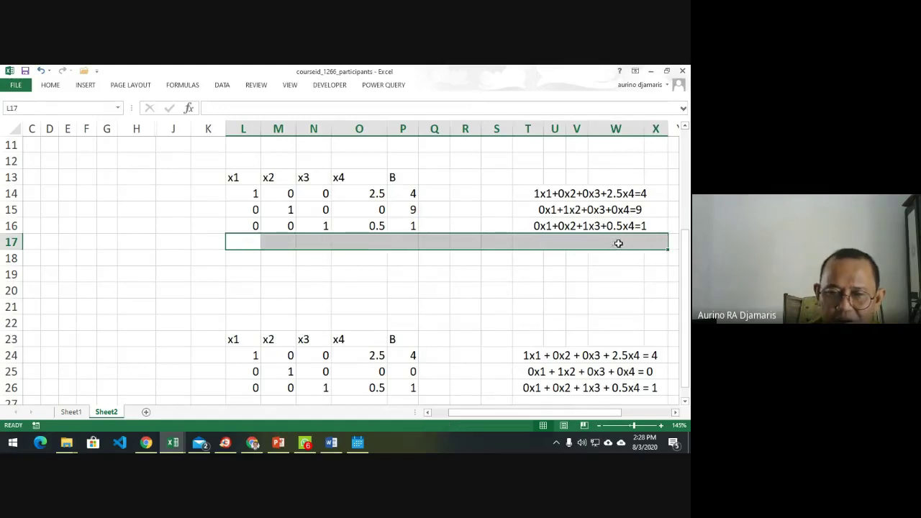
left_click(412, 213)
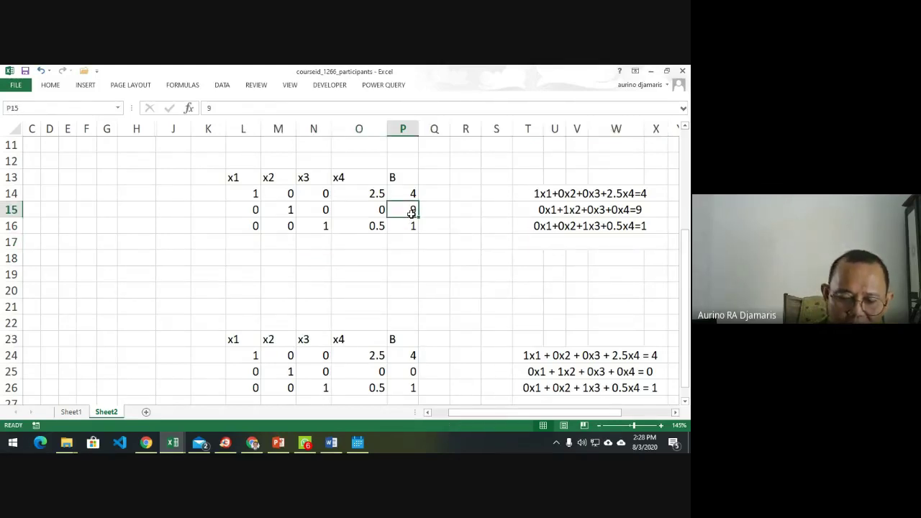
type("0")
key("Return")
left_click(411, 213)
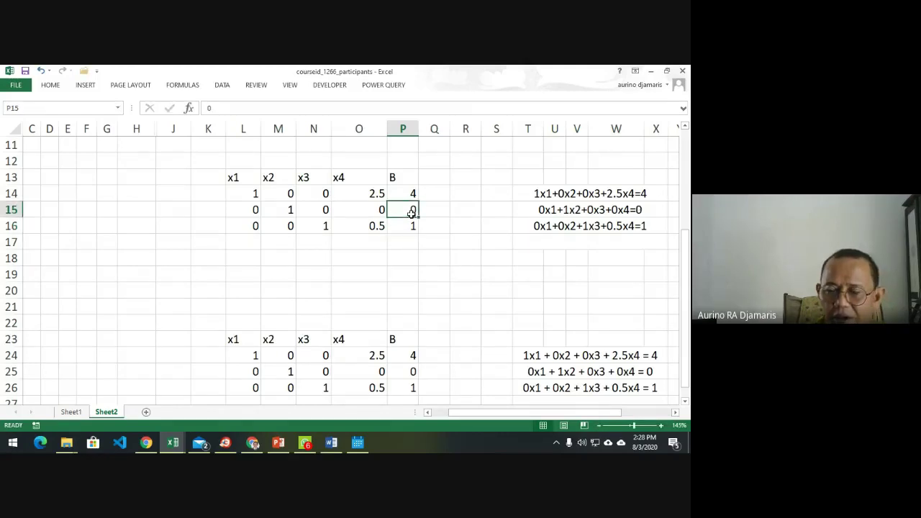
scroll(557, 289, "up", 2)
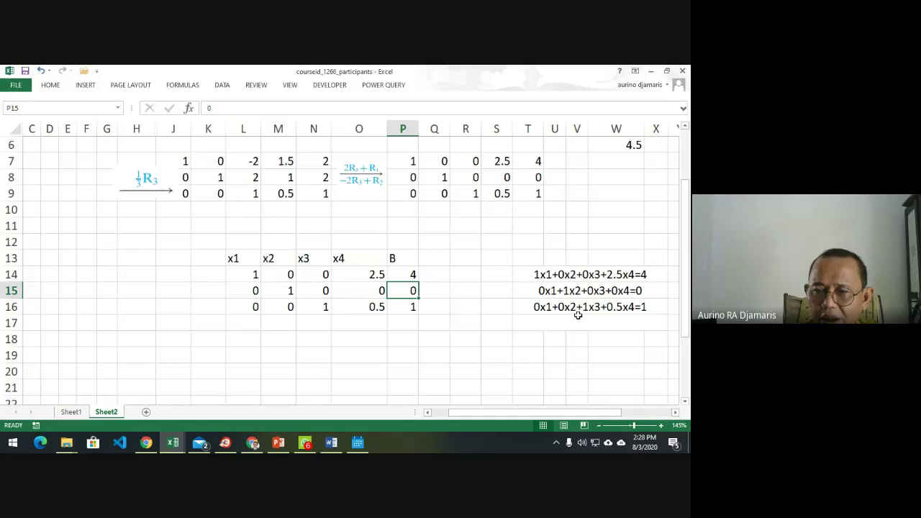
Switch to PowerPoint and force the program to restart with recovery of the Chapter 06 presentation.
left_click(277, 442)
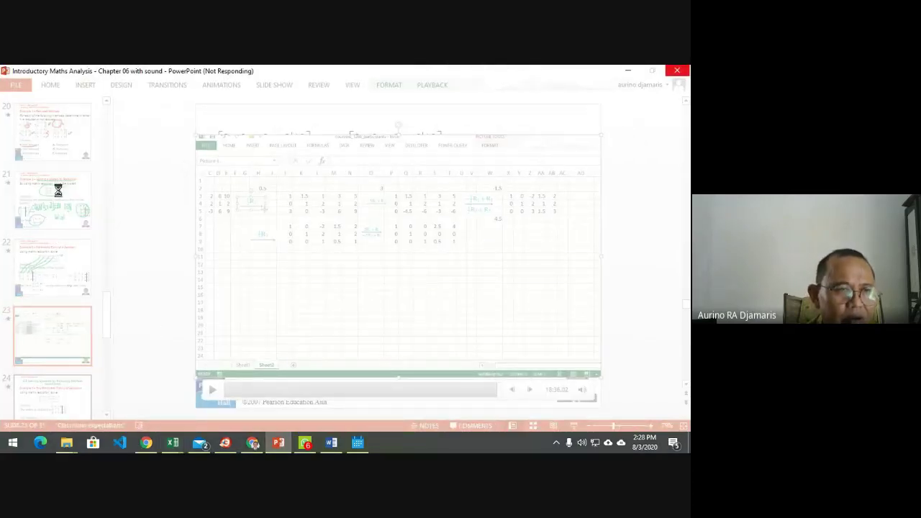
left_click(677, 72)
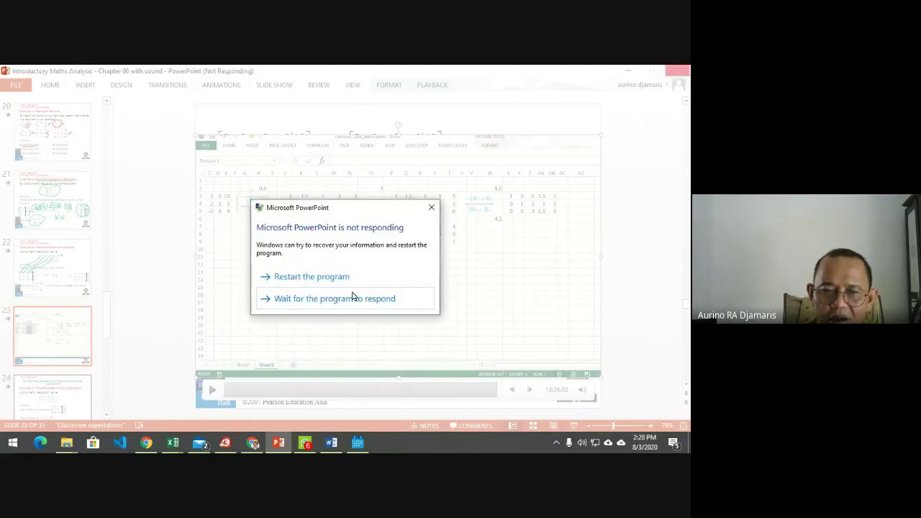
left_click(353, 283)
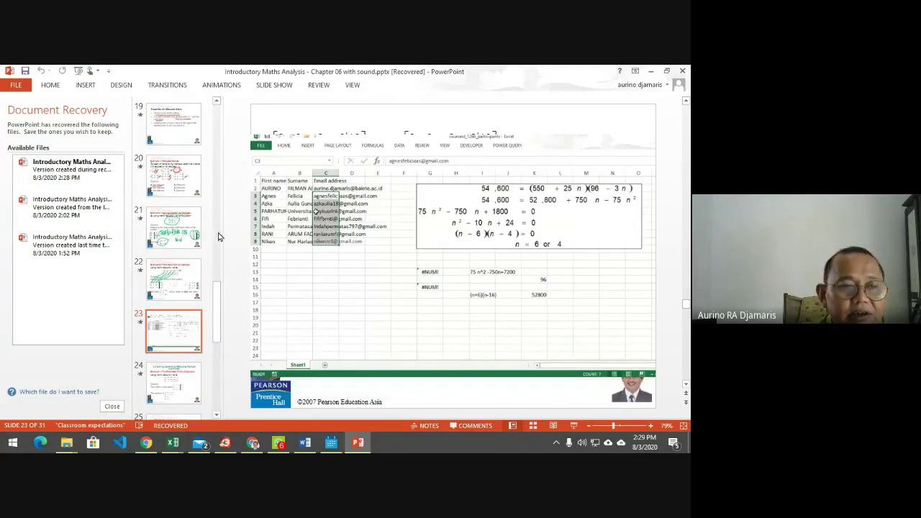
Save the recovered Chapter 06 presentation and switch back to the Excel workbook.
left_click(25, 72)
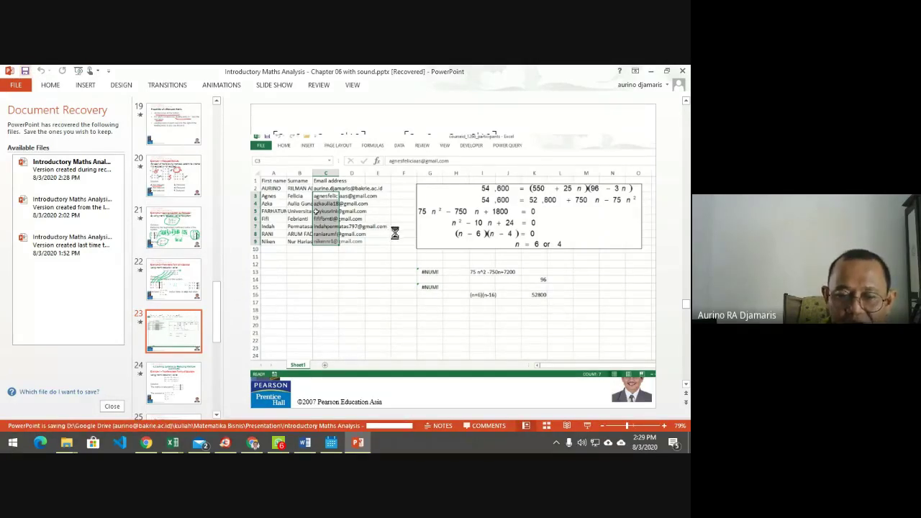
key("alt+Tab")
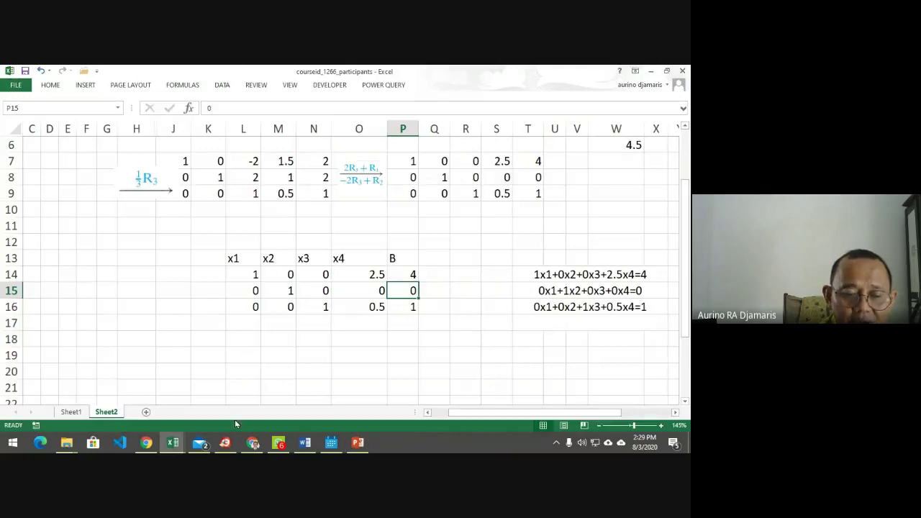
Switch to PowerPoint and display slide 22, Example 5 – Parametric Form of a Solution.
left_click(358, 442)
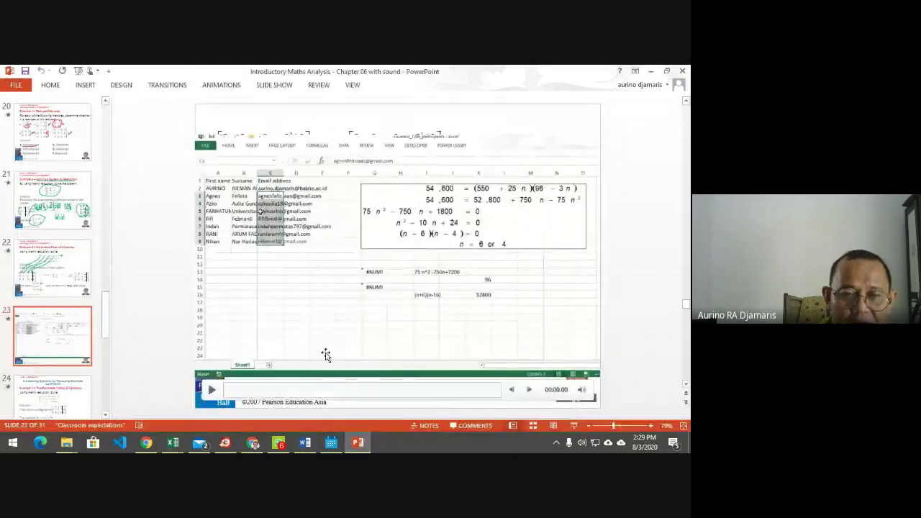
left_click(55, 292)
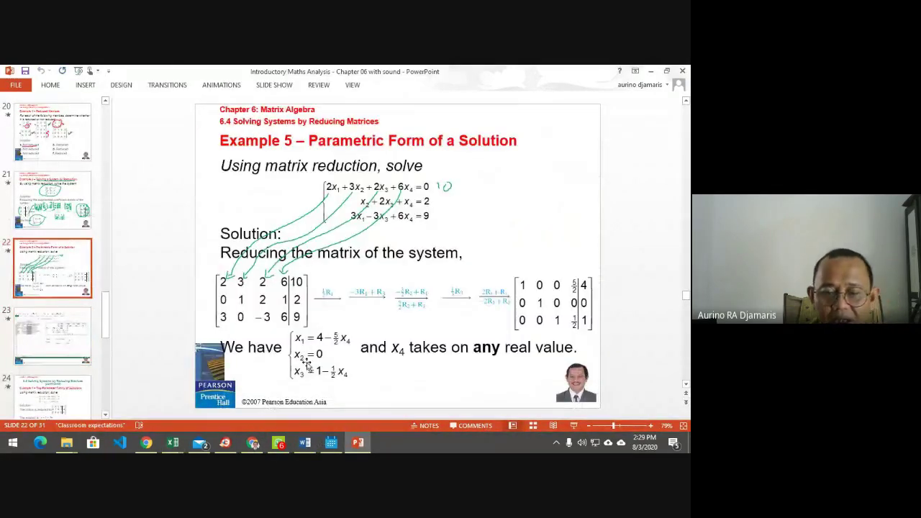
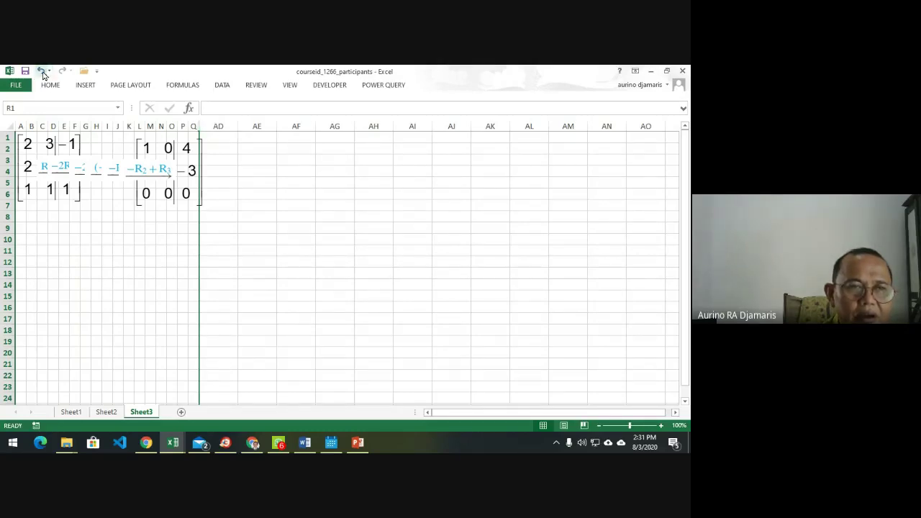
Undo the last column width change on Sheet3 and narrow columns R through AC to small, equal widths.
left_click(40, 71)
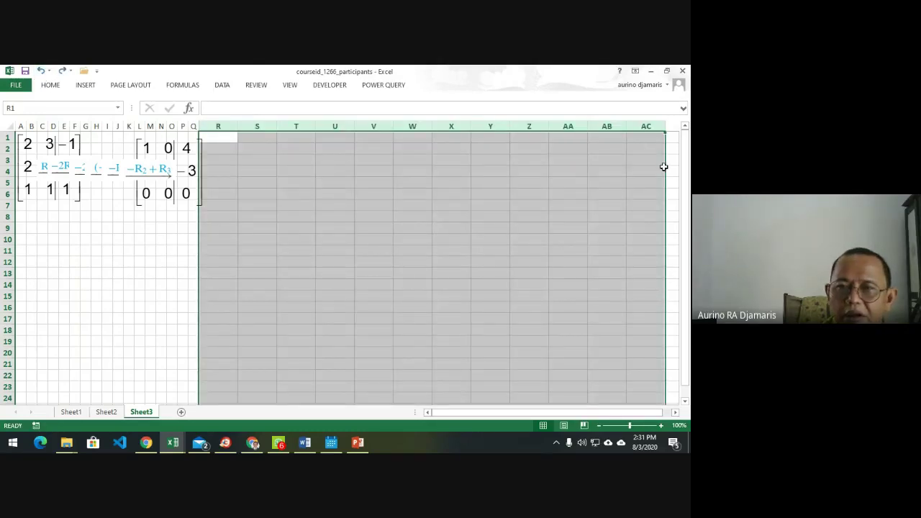
scroll(668, 398, "right", 1)
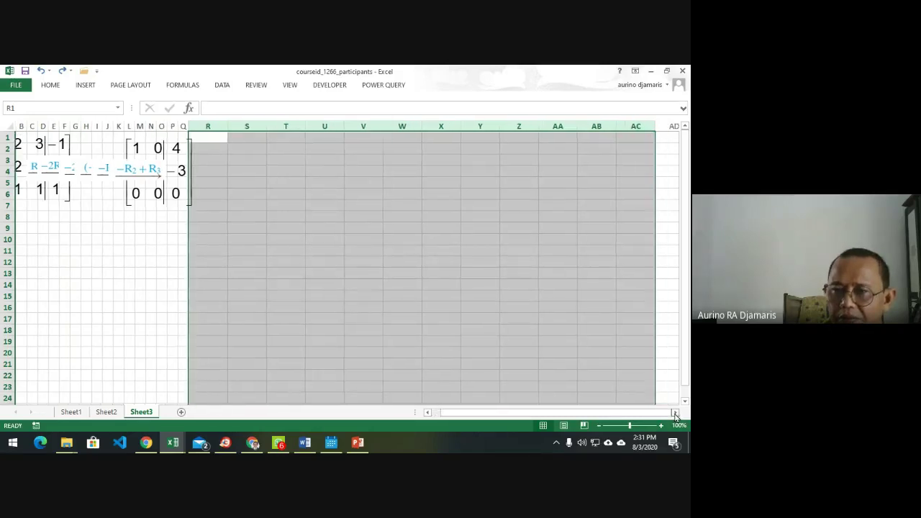
left_click_drag(653, 127, 631, 152)
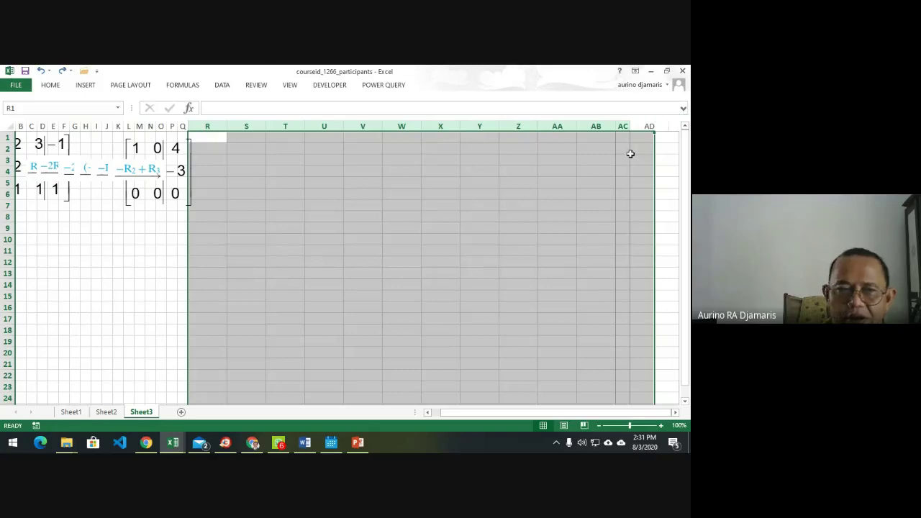
left_click(123, 220)
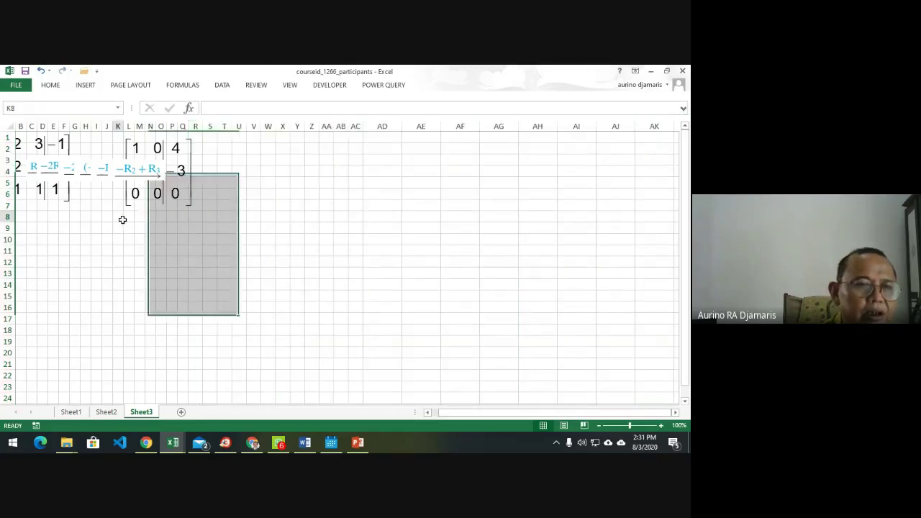
left_click(427, 413)
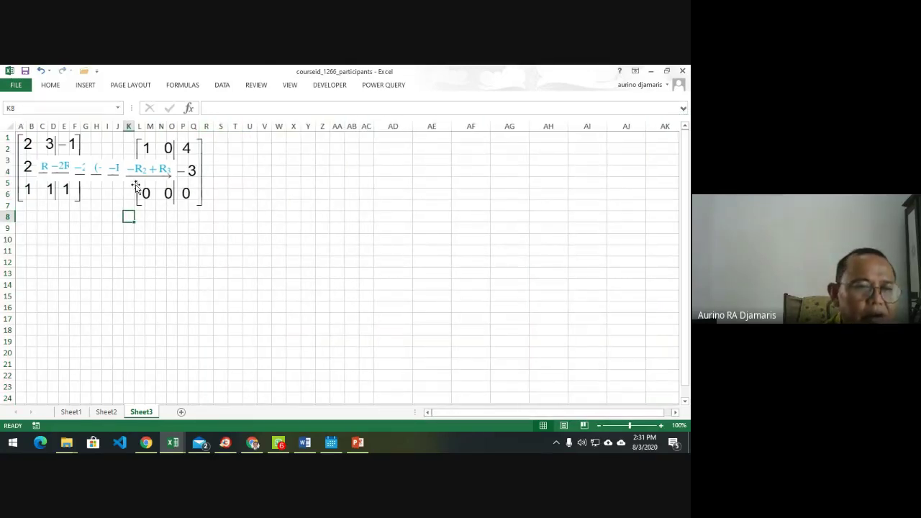
Narrow columns AD through AK on Sheet3 to small, equal widths.
left_click(110, 171)
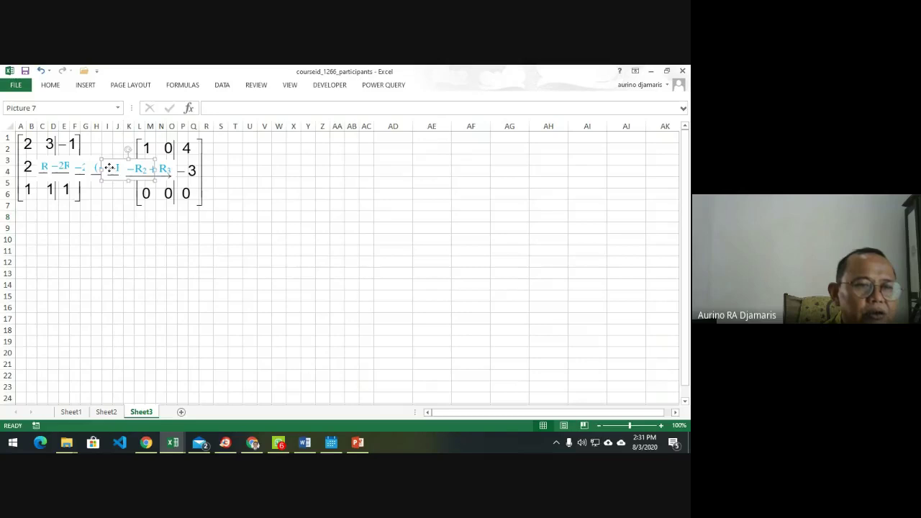
left_click(43, 167)
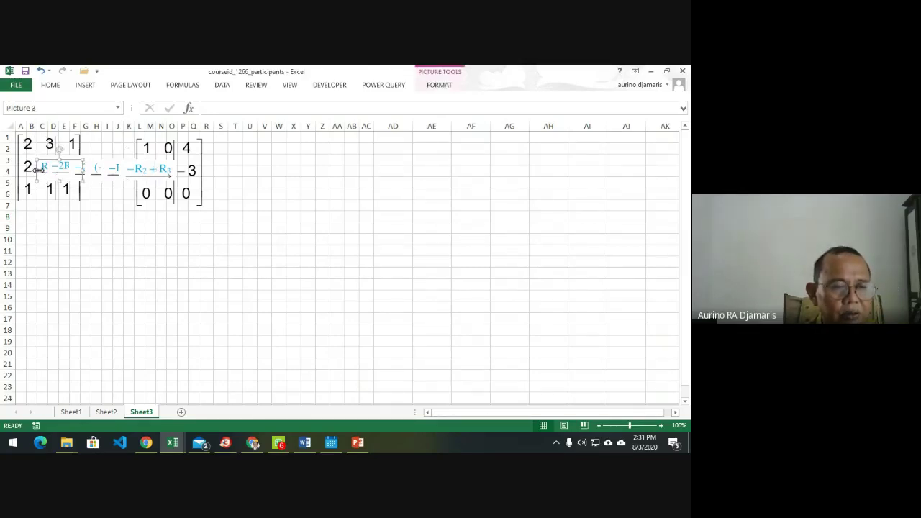
left_click(22, 141)
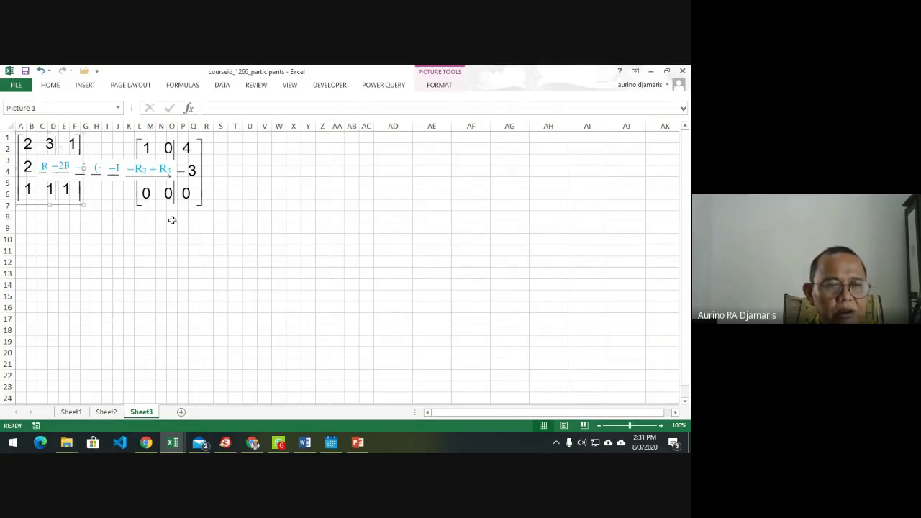
left_click(401, 127)
left_click_drag(402, 129, 624, 148)
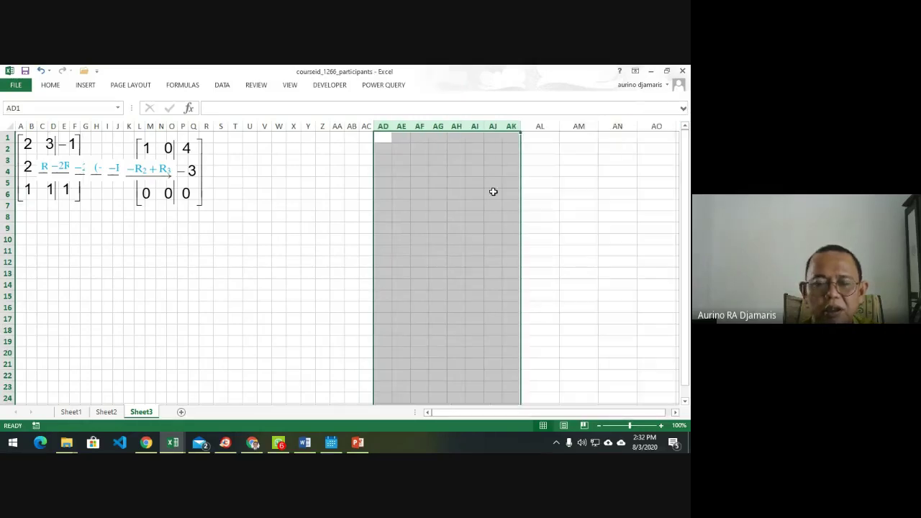
left_click(334, 270)
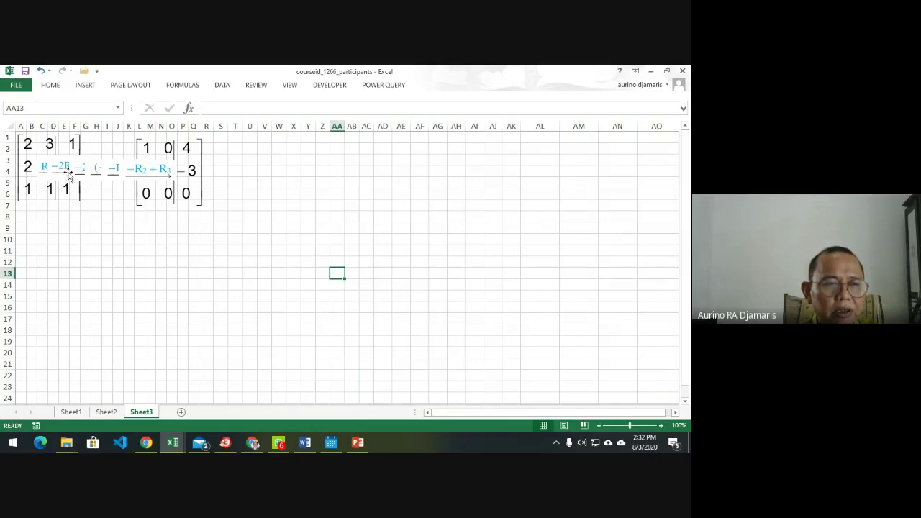
Delete all the squeezed matrix and row-operation pictures from Sheet3.
left_click(22, 138)
key("Delete")
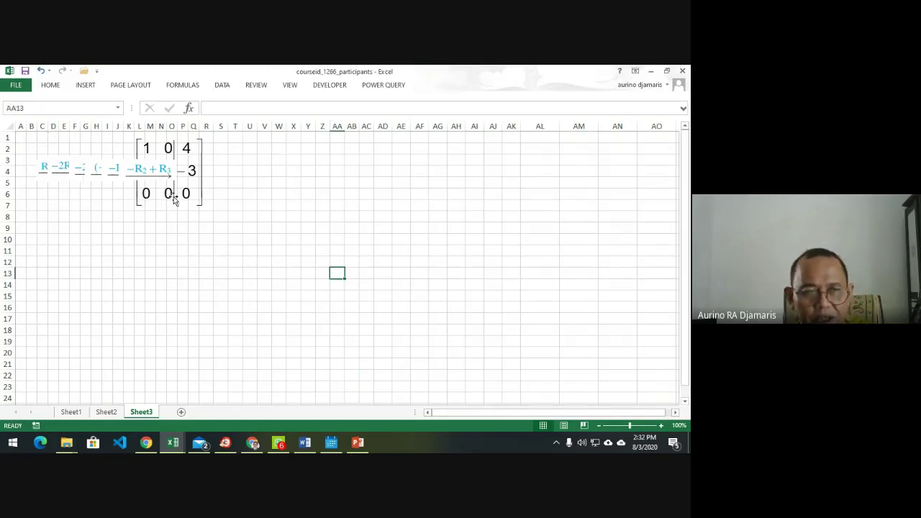
left_click(72, 169)
key("Delete")
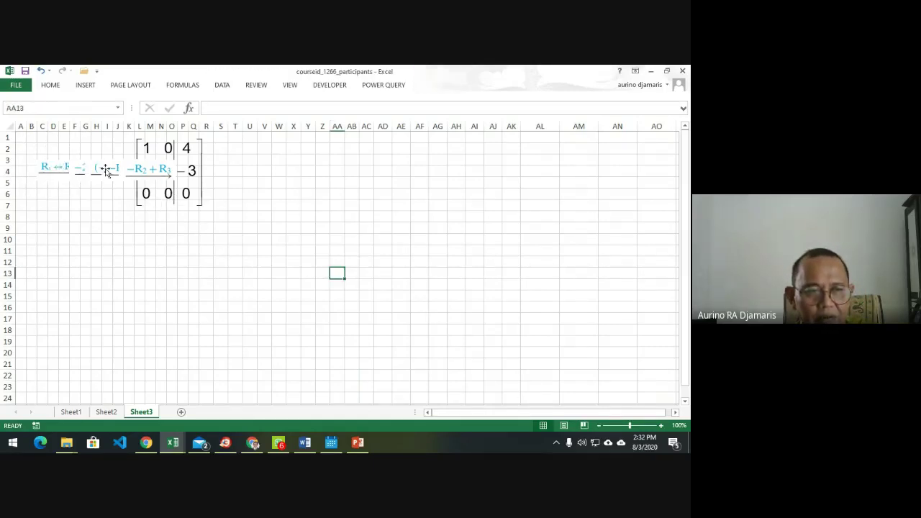
left_click(105, 170)
key("Delete")
left_click(149, 170)
key("Delete")
left_click(147, 191)
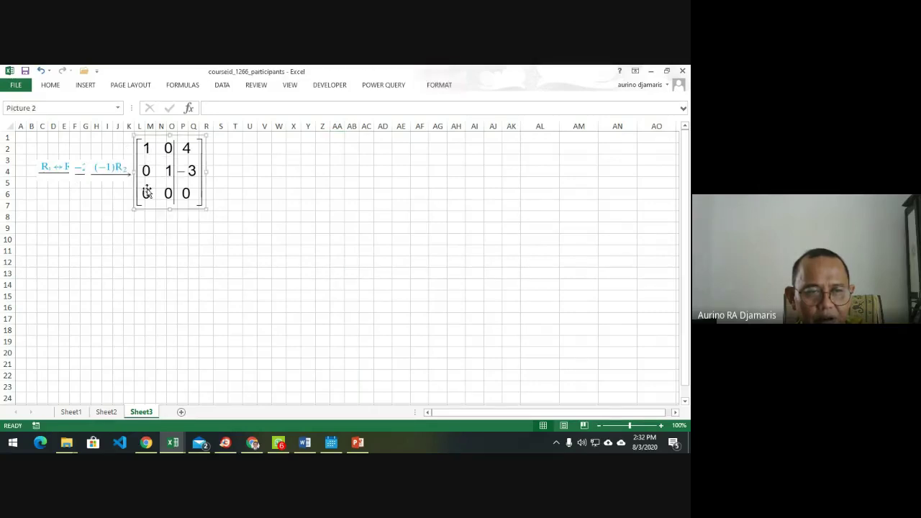
key("Delete")
left_click(94, 175)
key("Delete")
left_click(69, 169)
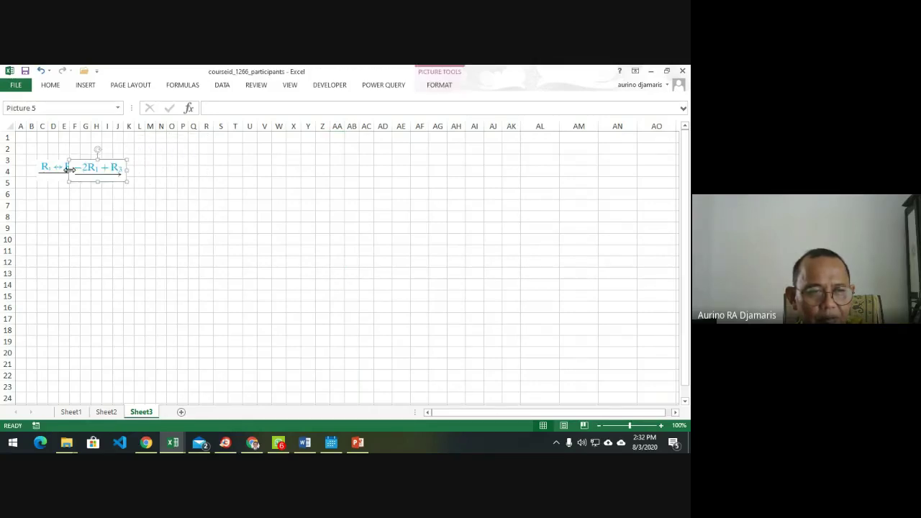
key("Delete")
left_click(50, 170)
key("Delete")
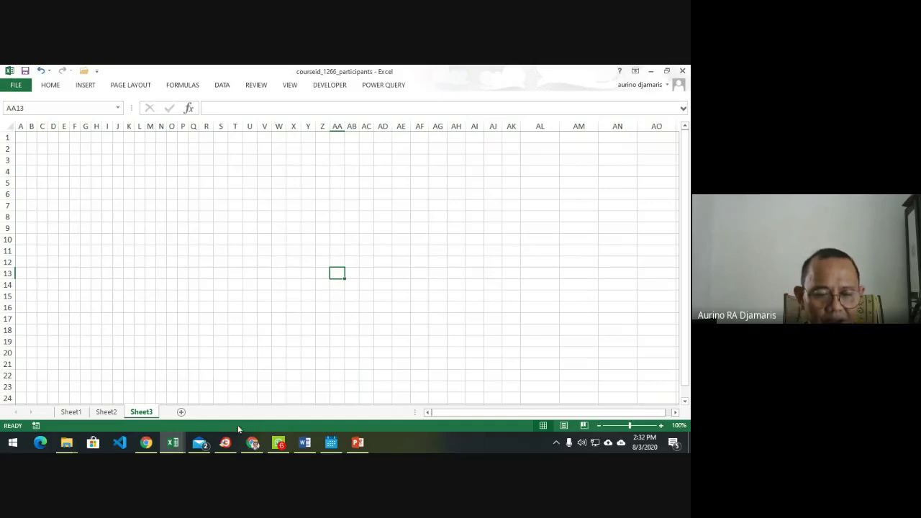
Bring the selected Example 3 matrices and row-operation labels from the PowerPoint slide into Sheet3, pasting them at A1.
left_click(357, 442)
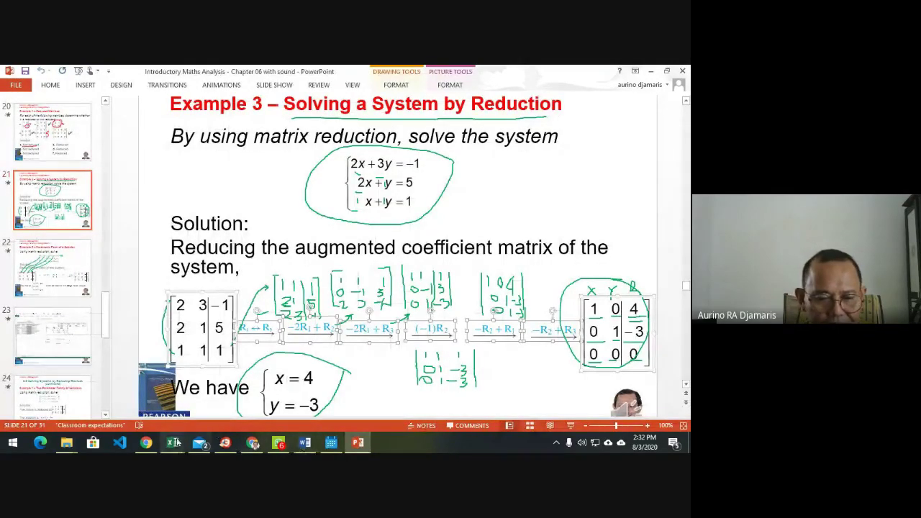
mouse_move(173, 442)
left_click(273, 387)
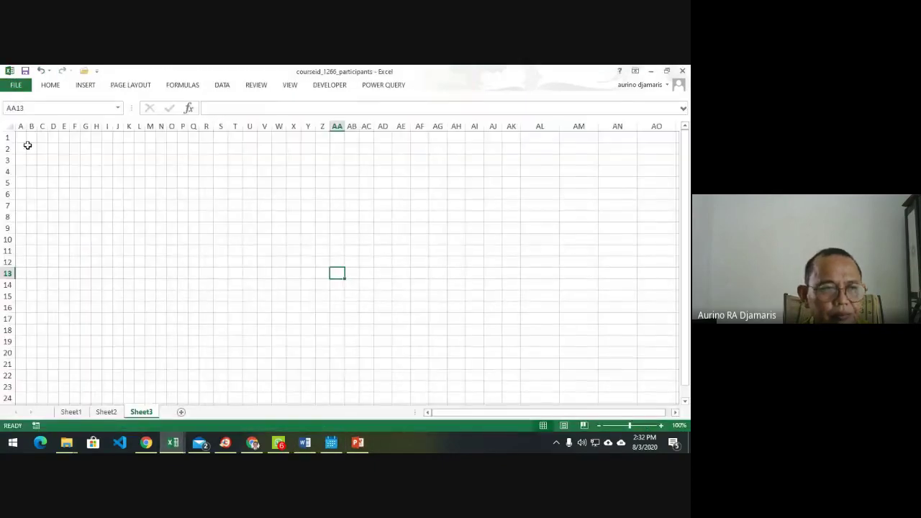
left_click(18, 139)
key("ctrl+v")
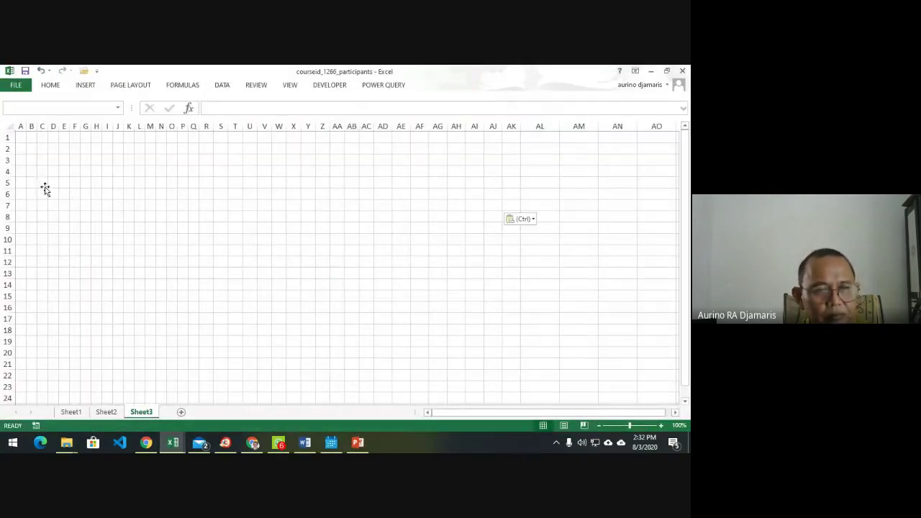
Enter the starting matrix's first column, 2, 2 and 1, in cells A10:A12.
left_click(23, 239)
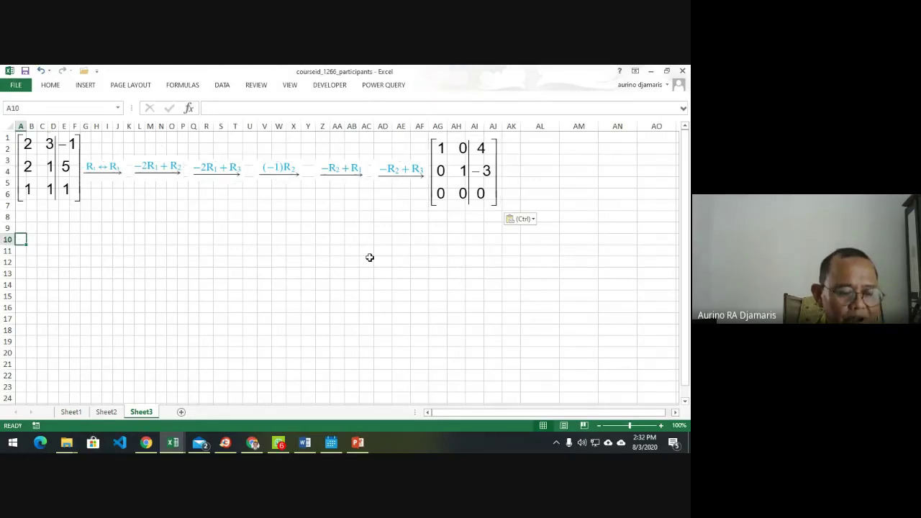
type("2")
key("Return")
type("3")
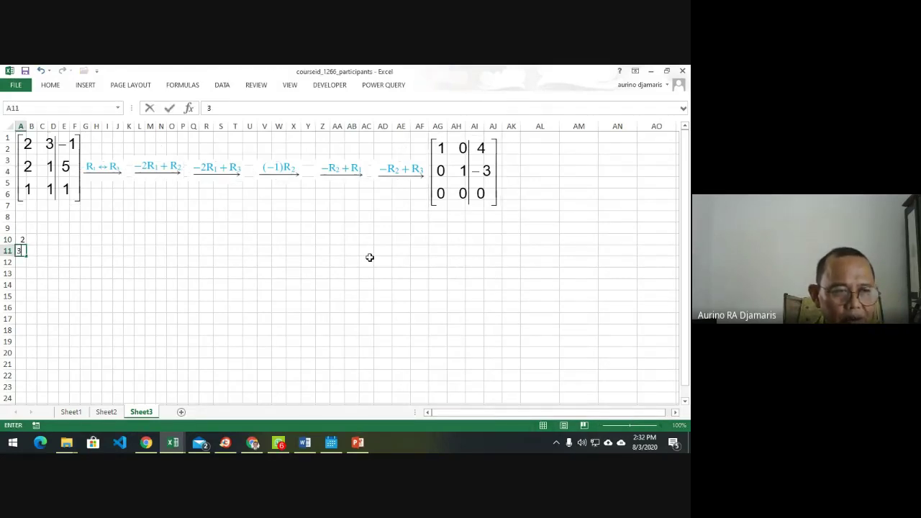
type("2")
key("Return")
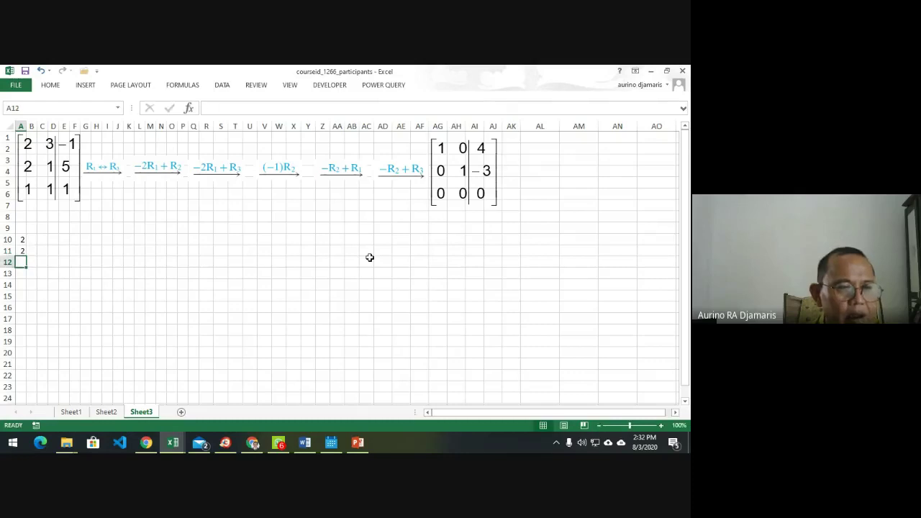
type("1")
Label the first two table columns x1 and x2 in cells A9 and B9.
key("Right")
key("Up")
key("Up")
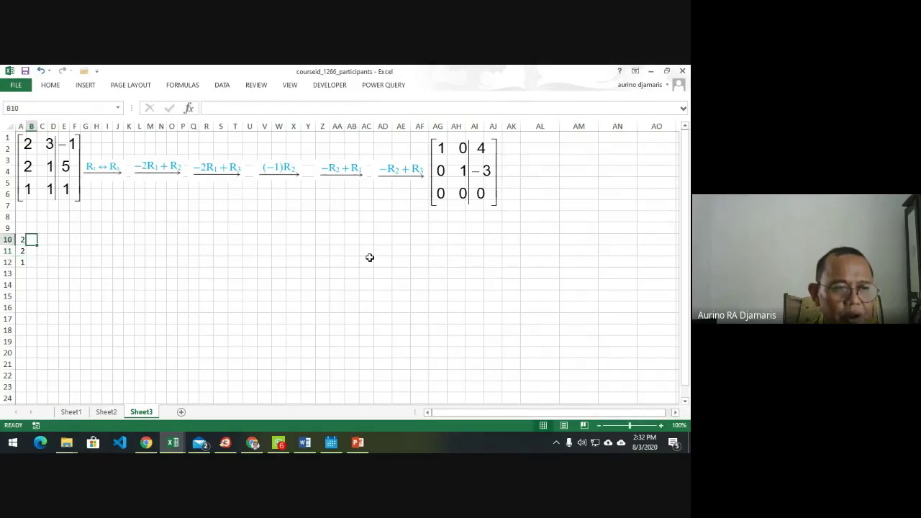
key("Up")
key("Left")
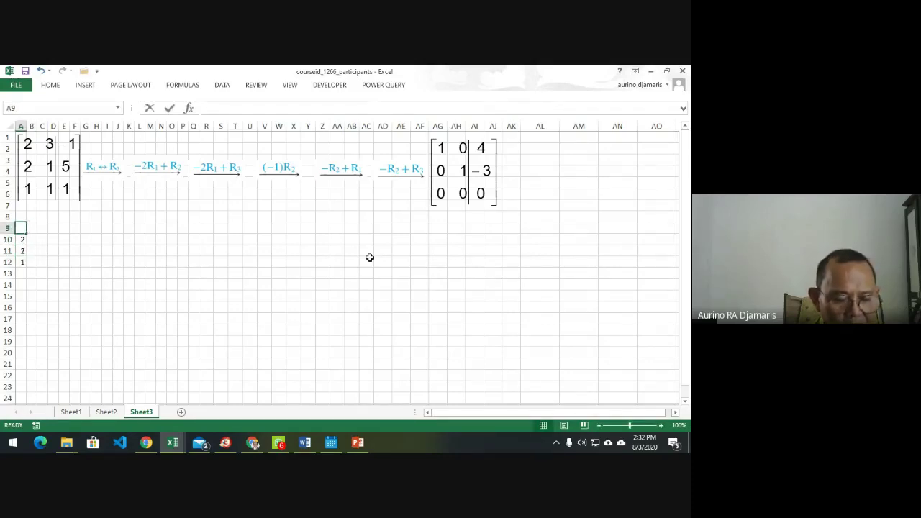
type("x1")
key("Right")
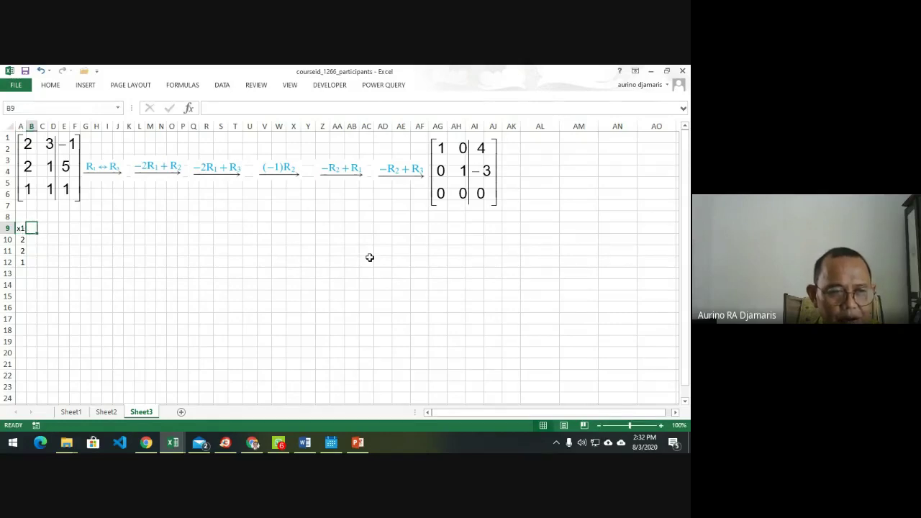
type("x")
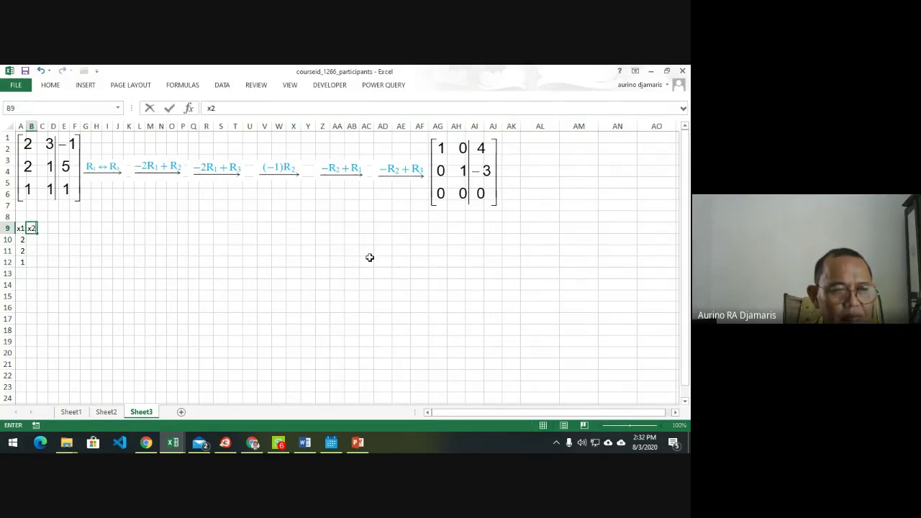
type("2")
key("Return")
Enter the starting matrix's second column, 3, 1 and 1, in cells B10:B12.
type("3")
key("Return")
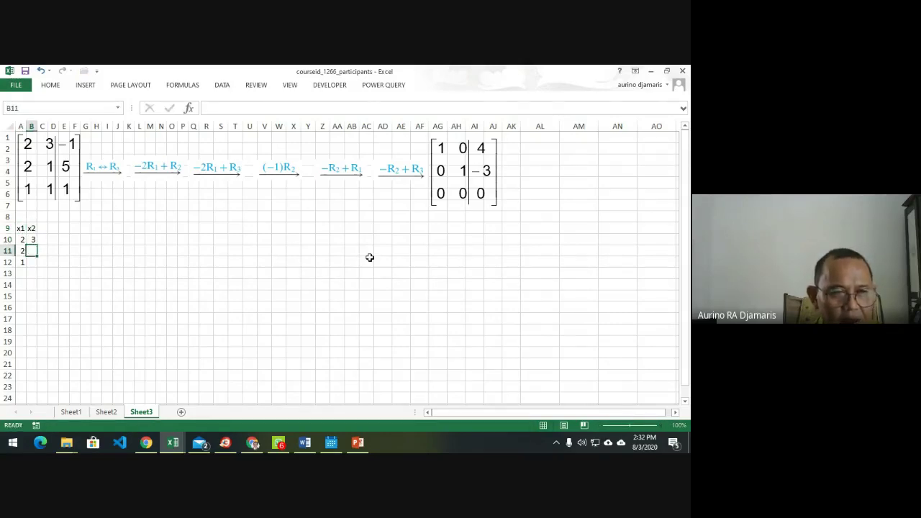
type("1")
key("Return")
type("1")
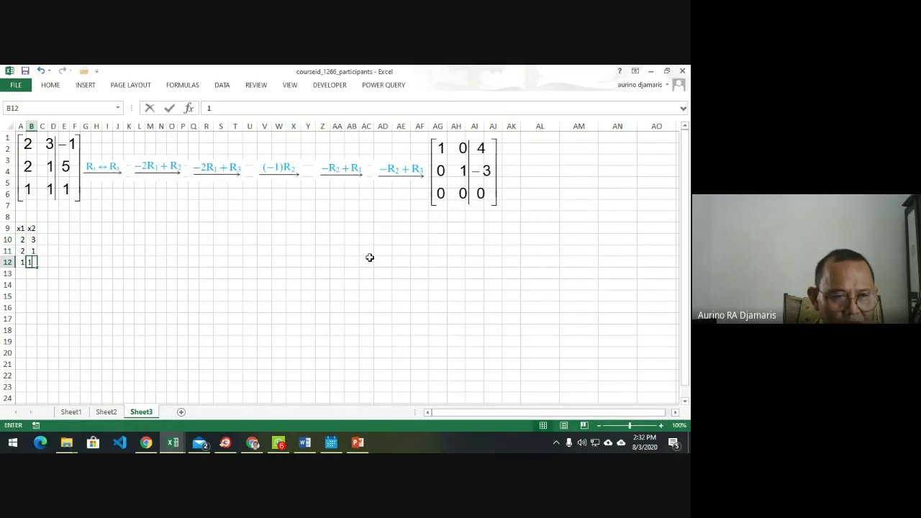
Add the header B in C9 and enter the constants -1, 5 and 1 in cells C10:C12.
key("Up")
key("Up")
key("Up")
key("Right")
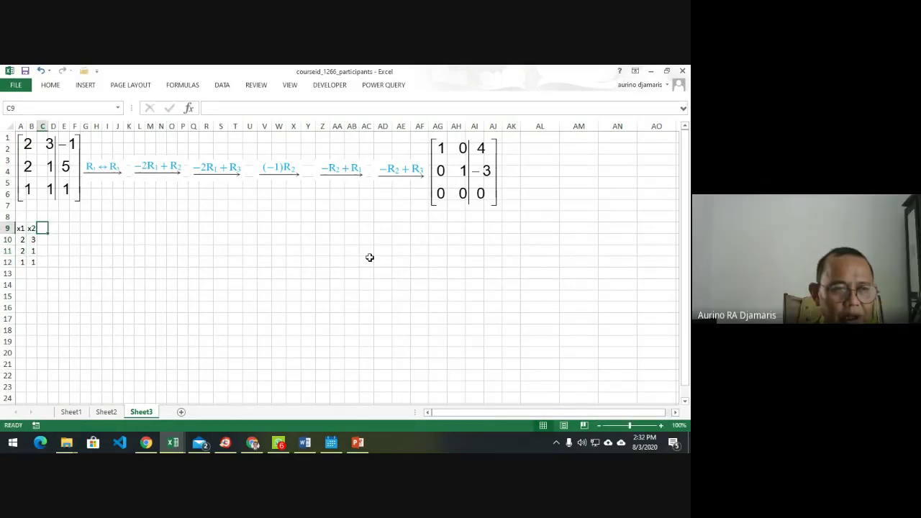
type("B")
key("Return")
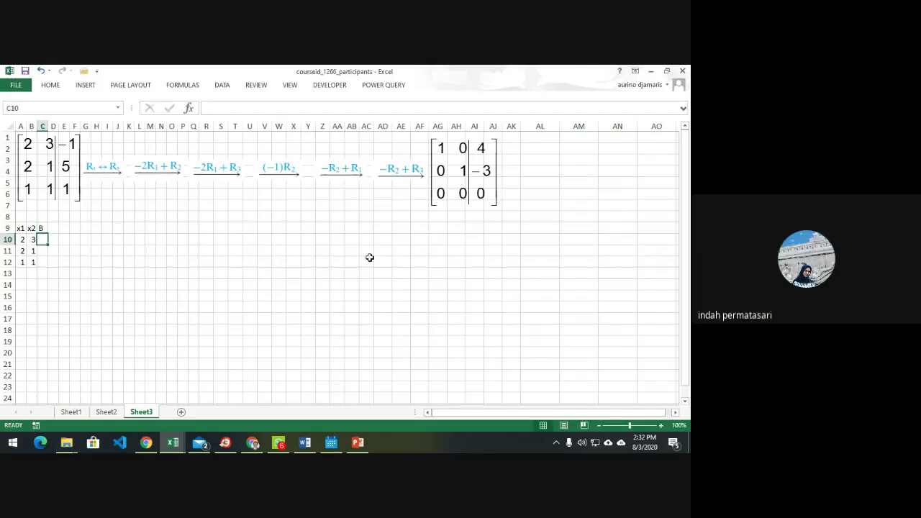
type("-1")
key("Return")
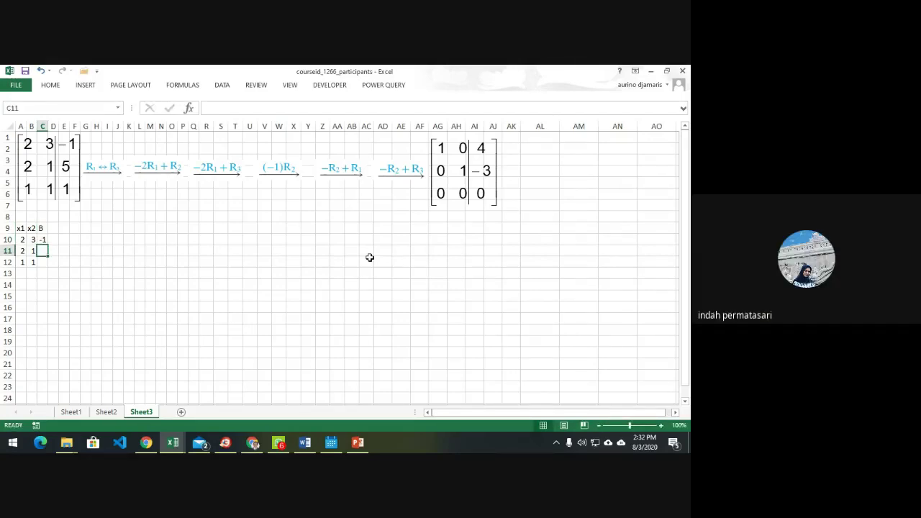
type("5")
key("Return")
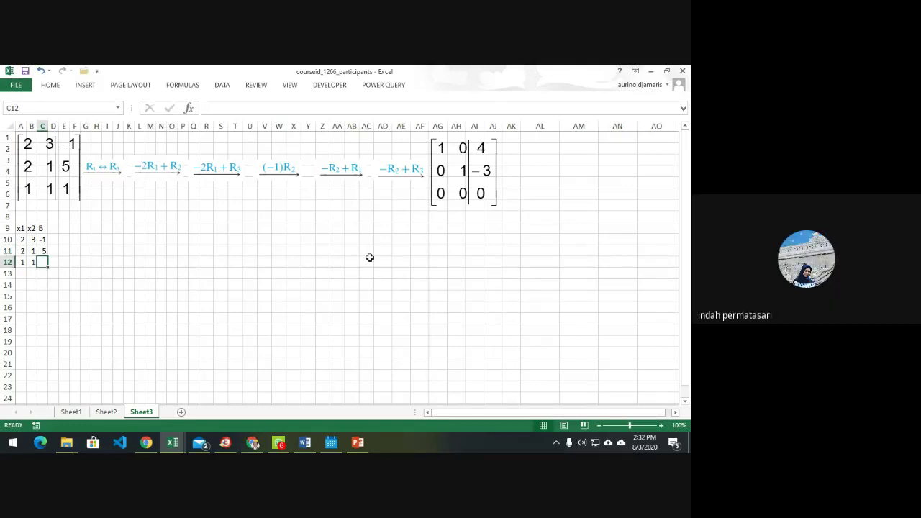
type("1")
key("Up")
key("Up")
key("Left")
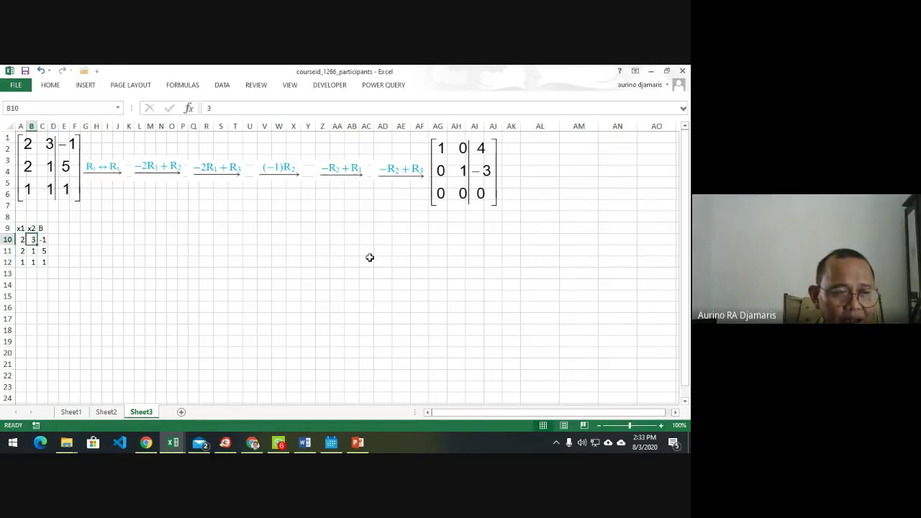
key("Left")
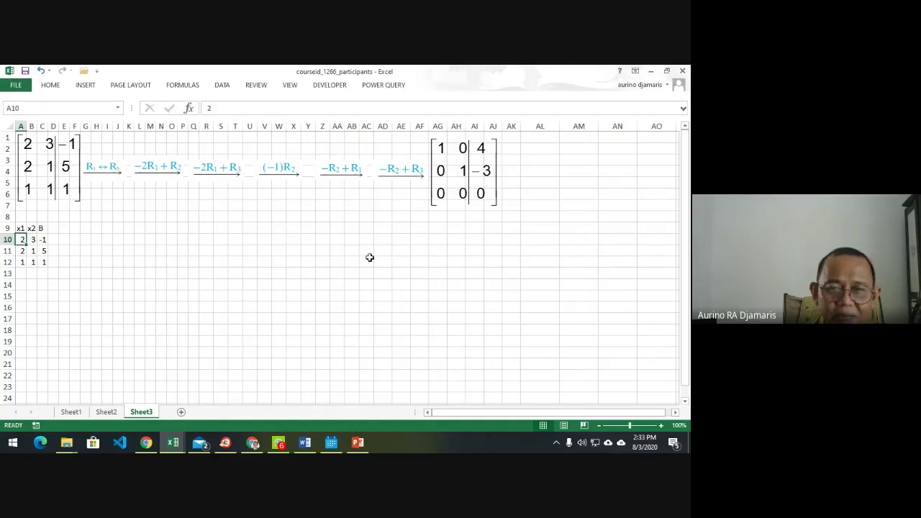
key("Right")
key("Right")
key("Right")
key("Right")
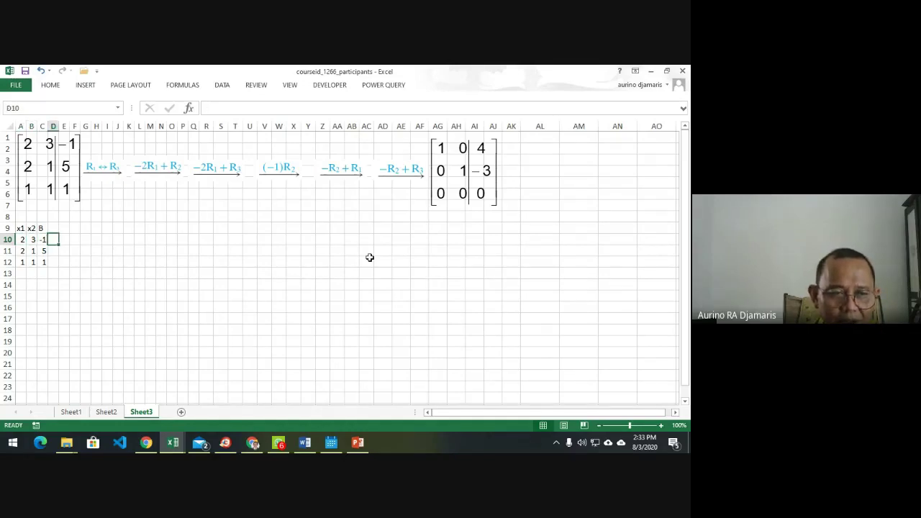
key("Up")
key("Up")
key("Up")
key("Up")
key("Up")
key("Up")
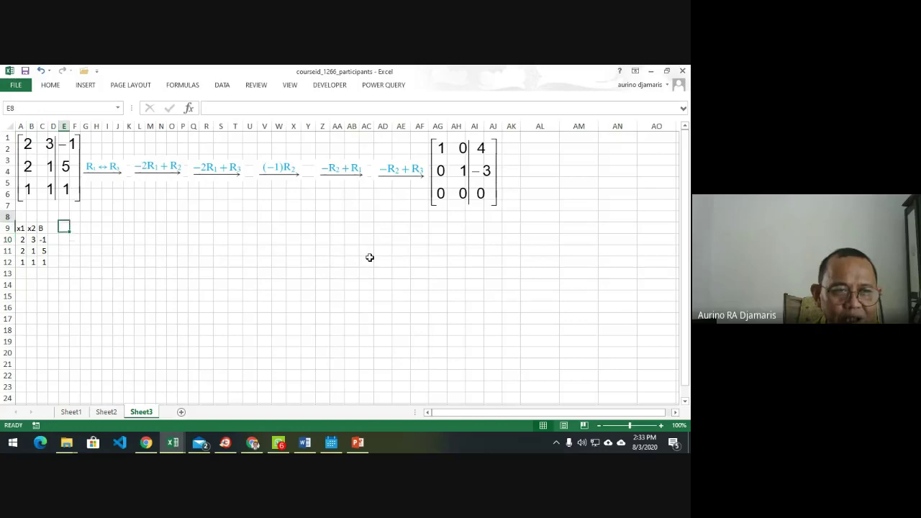
key("Right")
key("Right")
key("Right")
key("Right")
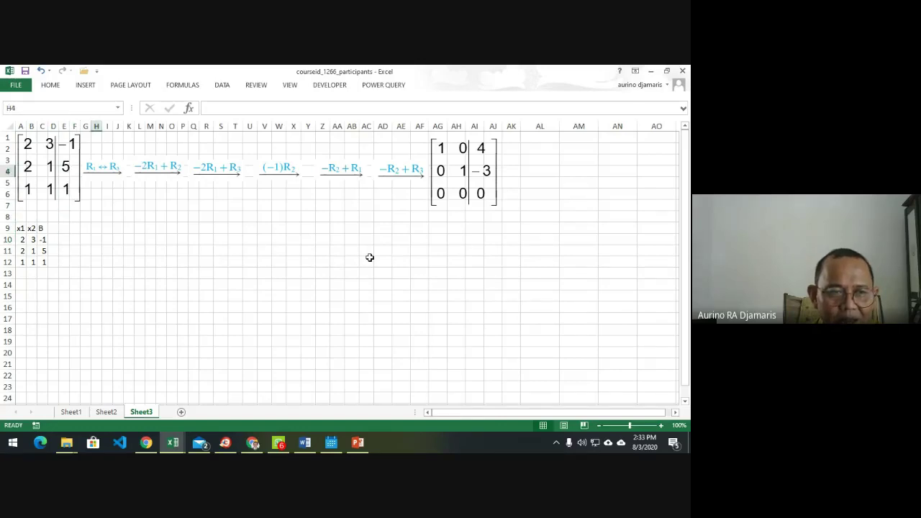
Copy the R1 ↔ R3 arrow picture beside the starting table, shrink it and fit it between columns D and F.
scroll(367, 258, "up", 1)
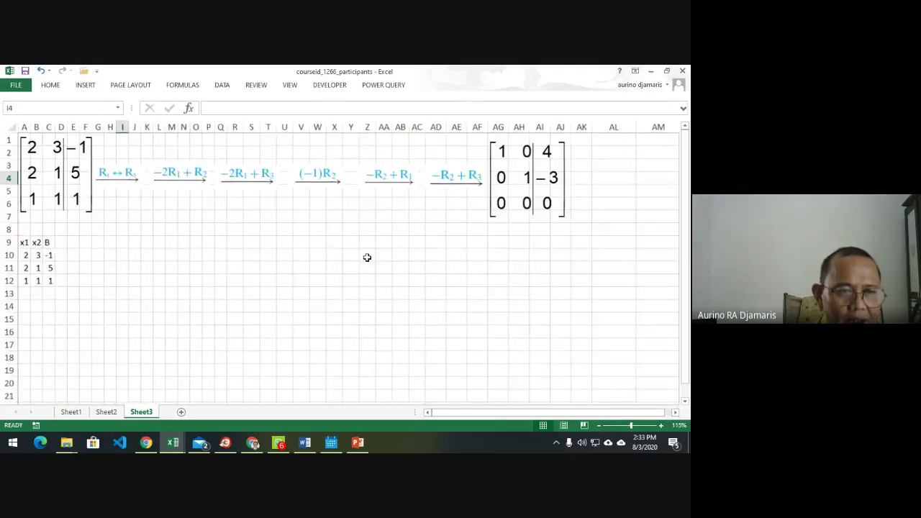
left_click(127, 173)
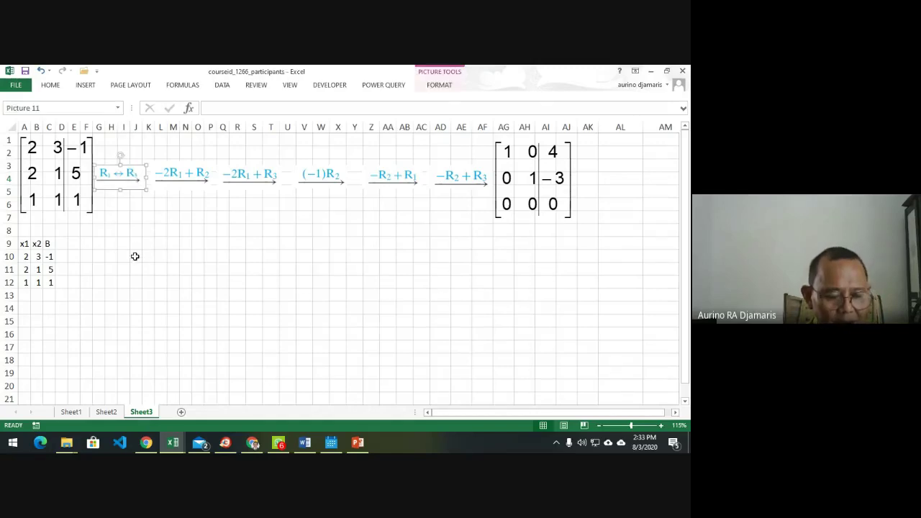
left_click(72, 257)
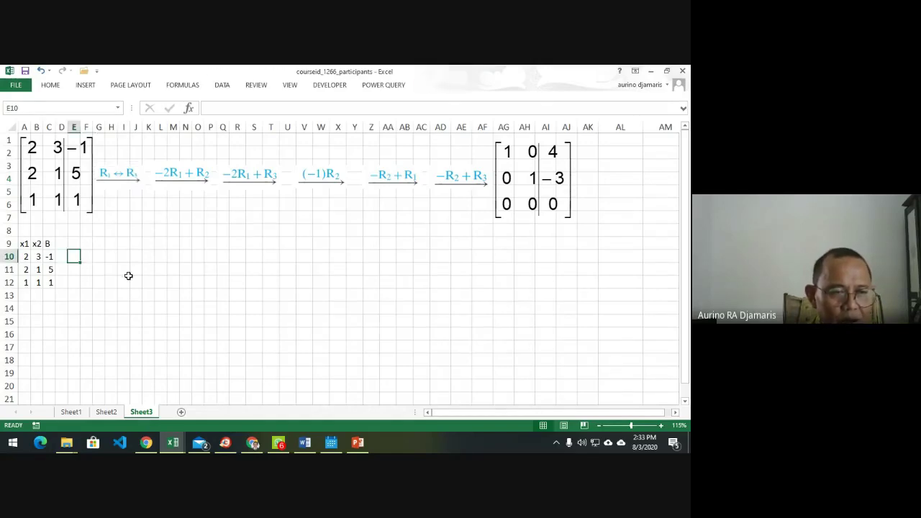
key("ctrl+v")
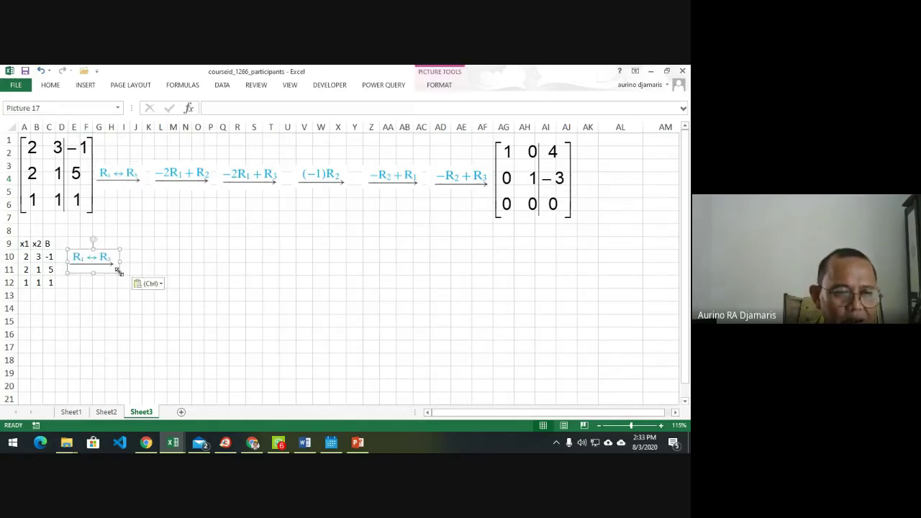
left_click_drag(120, 272, 106, 267)
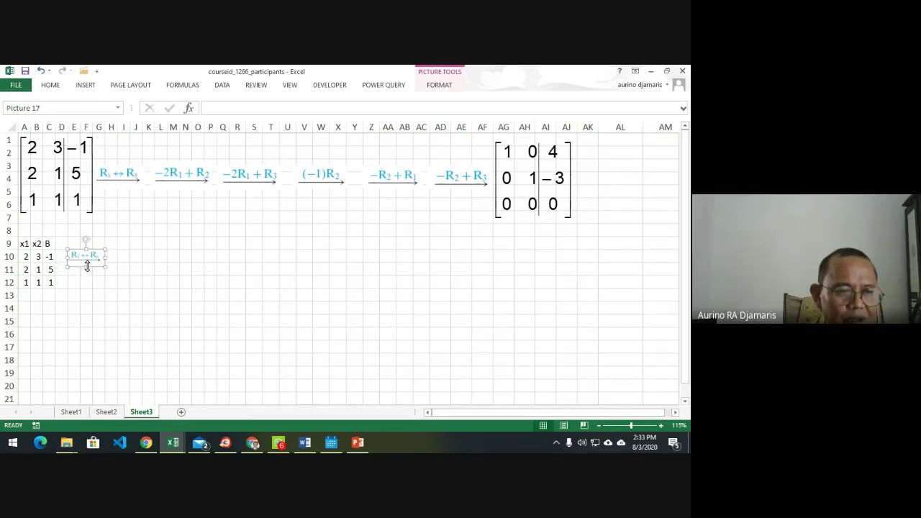
left_click_drag(98, 265, 87, 273)
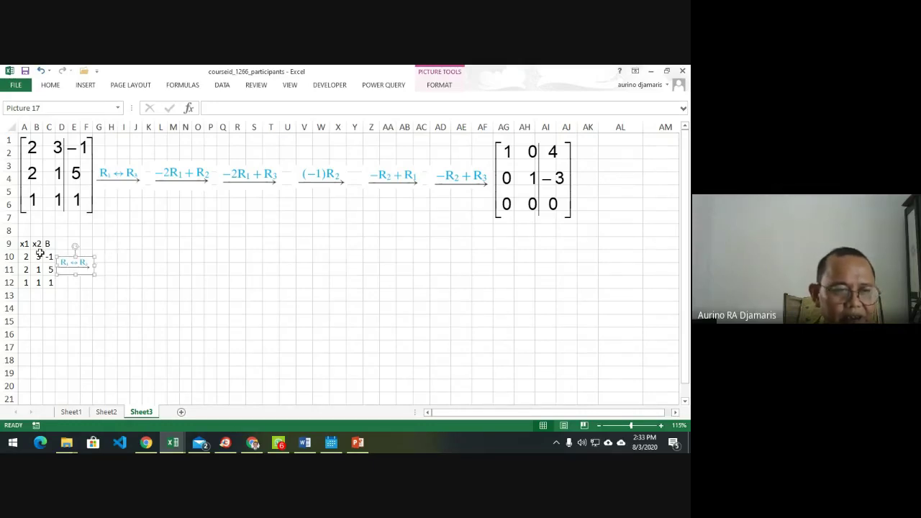
Copy the starting table A9:C12, including its headers, to the range beginning at G9.
left_click_drag(25, 244, 54, 282)
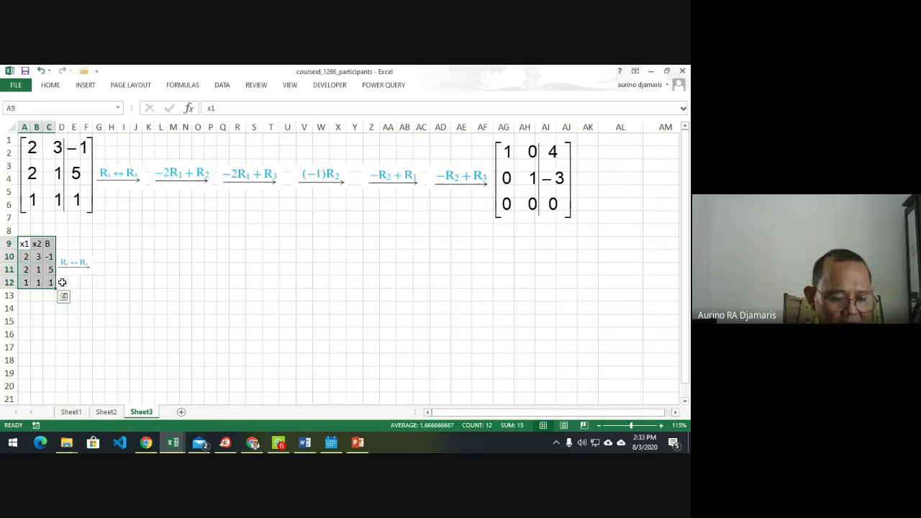
key("ctrl+c")
left_click(103, 245)
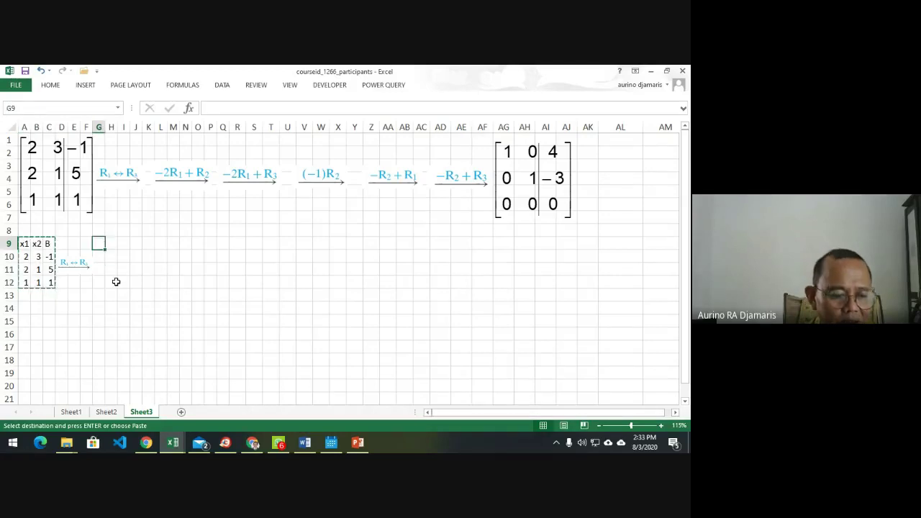
key("ctrl+v")
Swap rows 1 and 3 in the second table by moving G12:I12 over G10:I10 and copying A10:C10 into G12.
left_click_drag(99, 282, 124, 258)
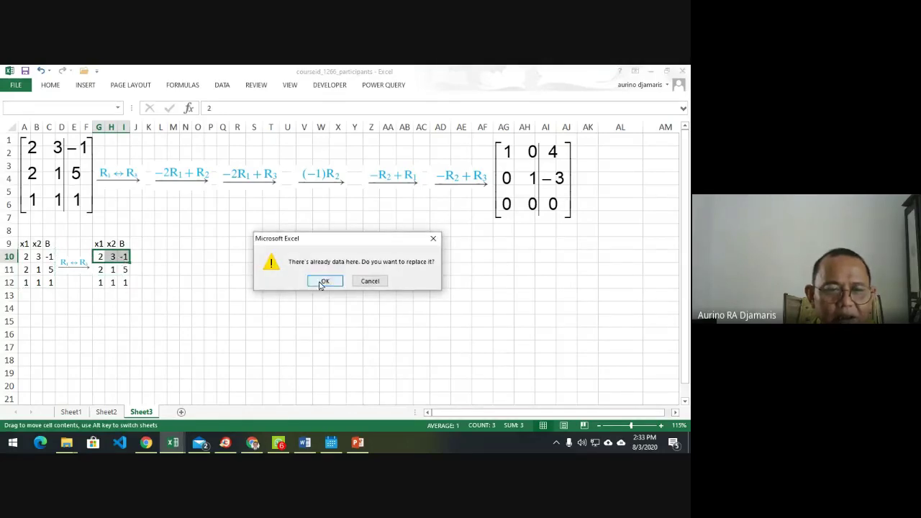
left_click(323, 281)
left_click(30, 260)
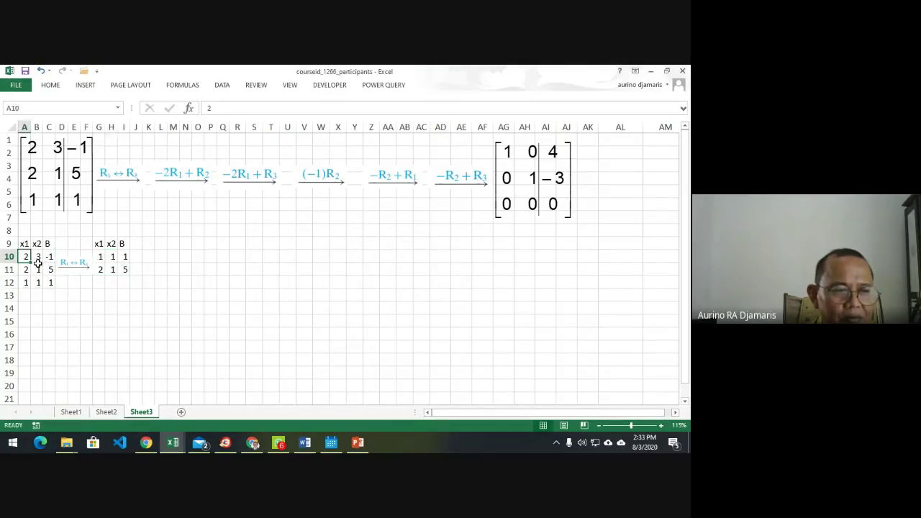
left_click_drag(49, 257, 46, 260)
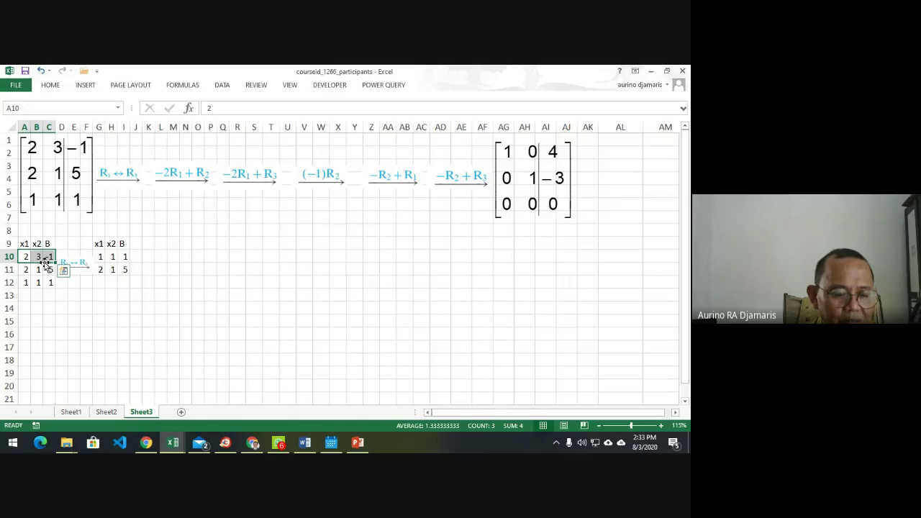
key("ctrl+c")
left_click(100, 281)
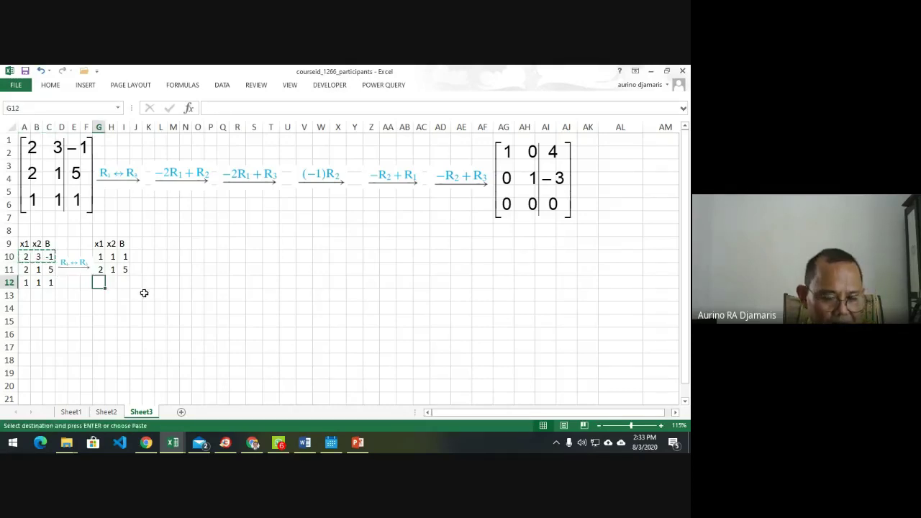
key("ctrl+v")
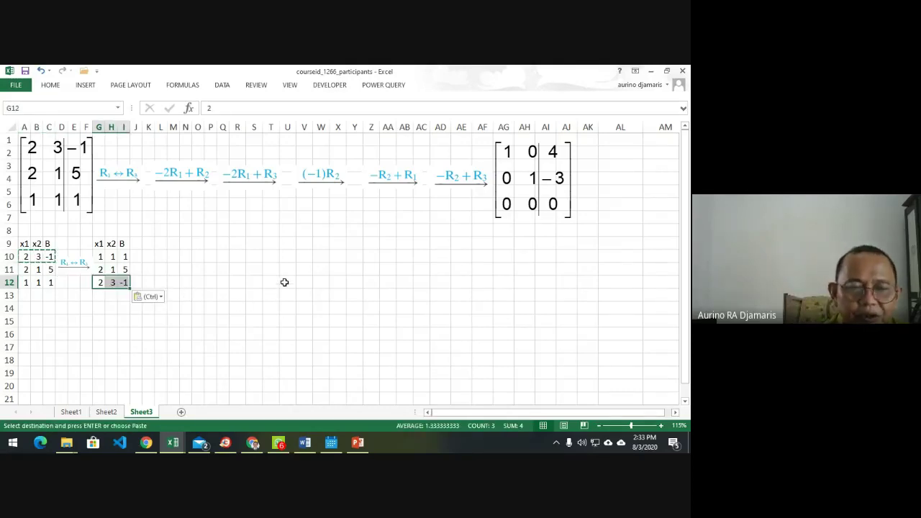
Move the −2R1 + R2 arrow picture beside the second table at row 10 and shrink it to fit.
left_click(187, 172)
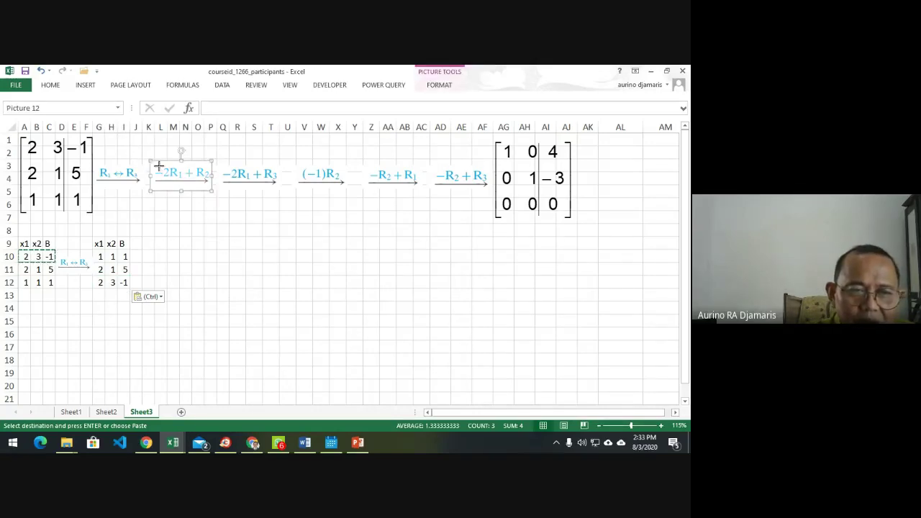
left_click_drag(149, 160, 159, 272)
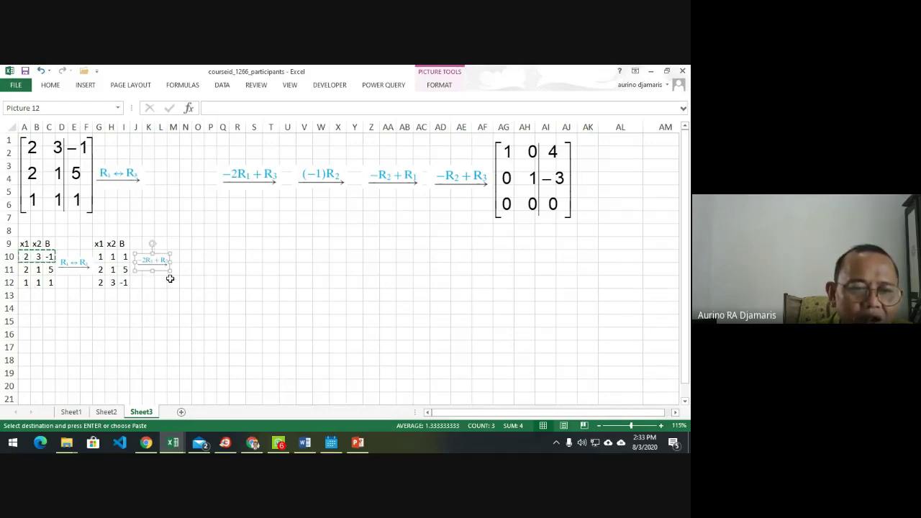
Examine the row entries of the second table that the −2R1 + R2 operation involves.
left_click(100, 270)
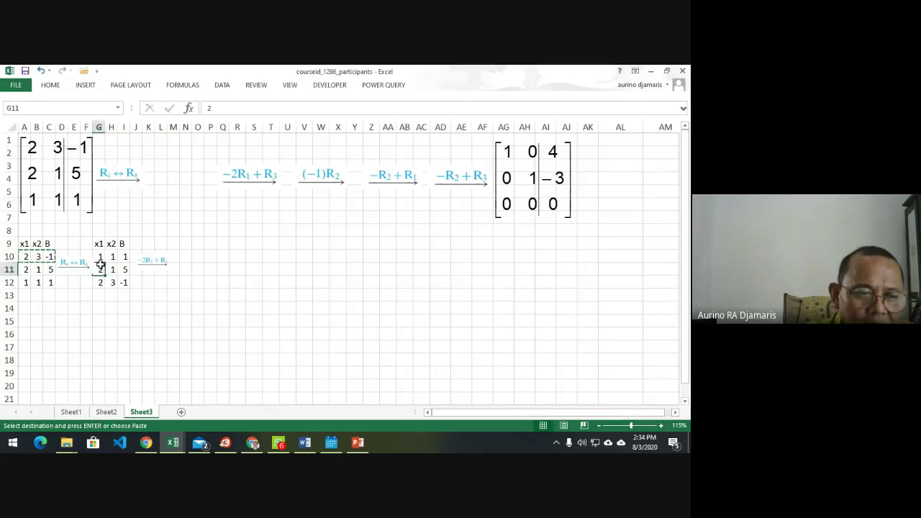
left_click(99, 244)
left_click(100, 256)
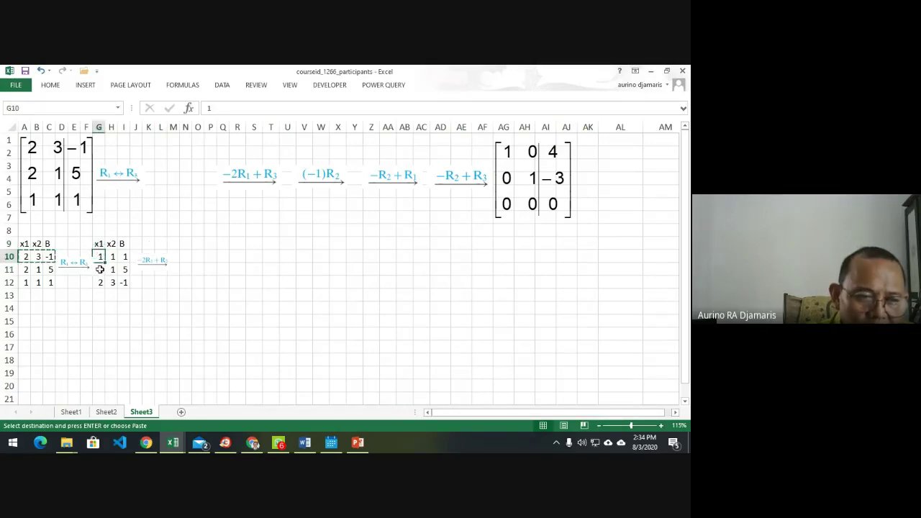
left_click(100, 271)
left_click(100, 283)
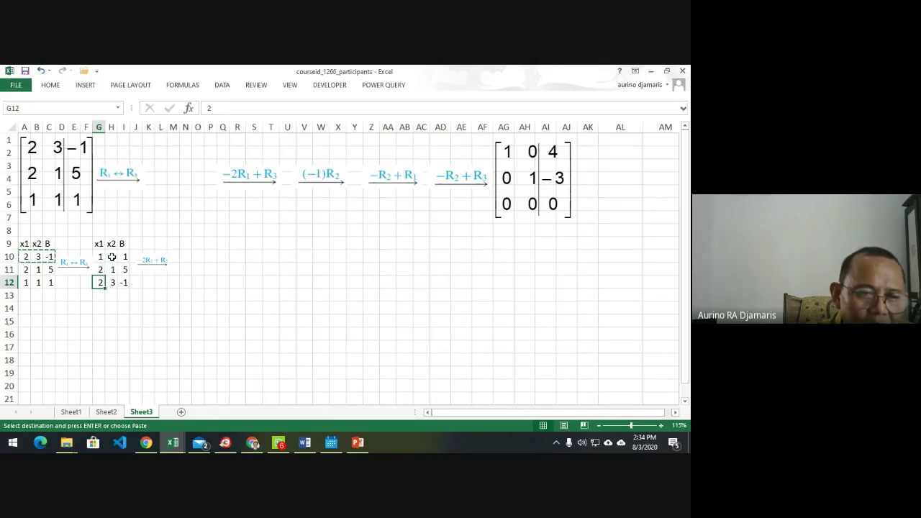
left_click(112, 256)
left_click(111, 282)
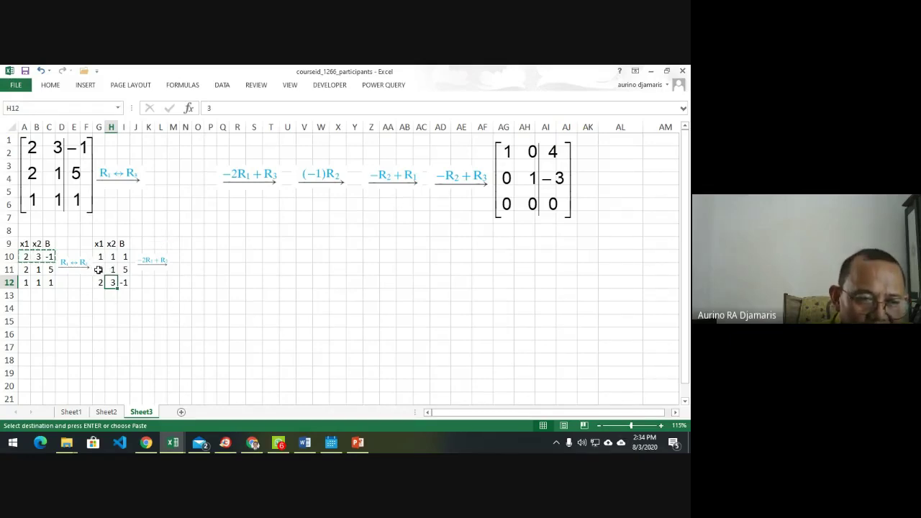
left_click(98, 269)
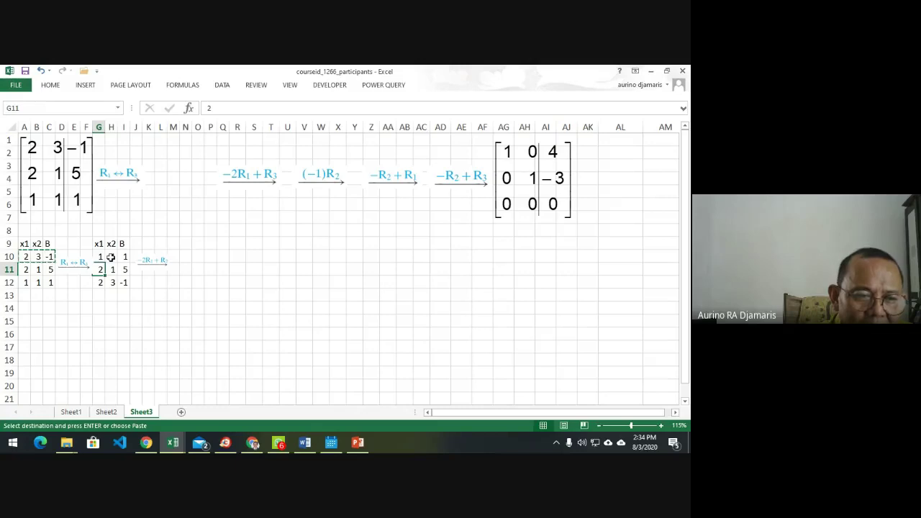
left_click(101, 256)
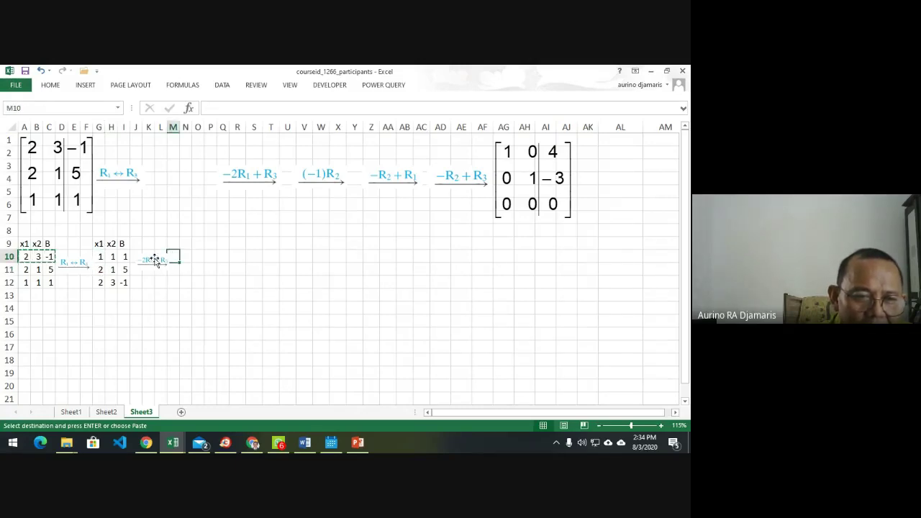
Shift the −2R1 + R2 arrow picture slightly closer to column I of the second table.
left_click(154, 260)
left_click_drag(153, 263, 151, 267)
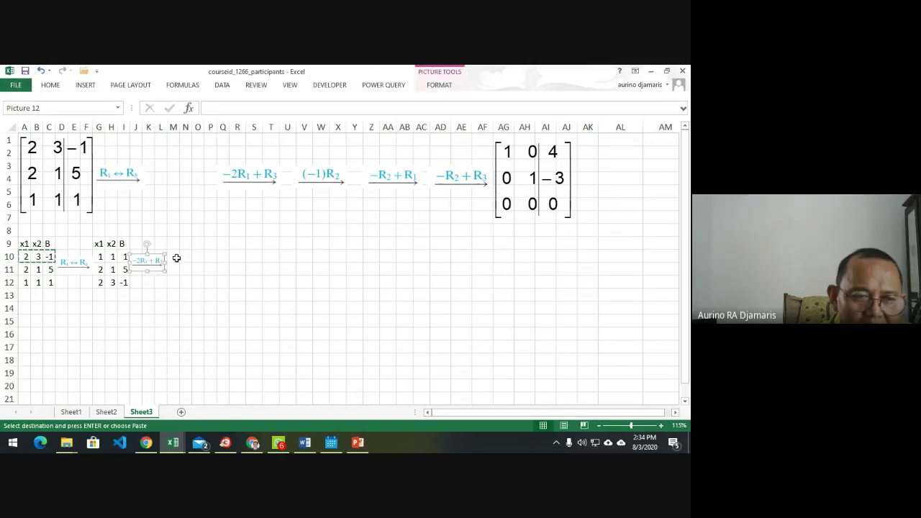
Enter =G10 in N10 and fill the formula across to P10 to carry over the unchanged first row.
left_click(181, 257)
type("=")
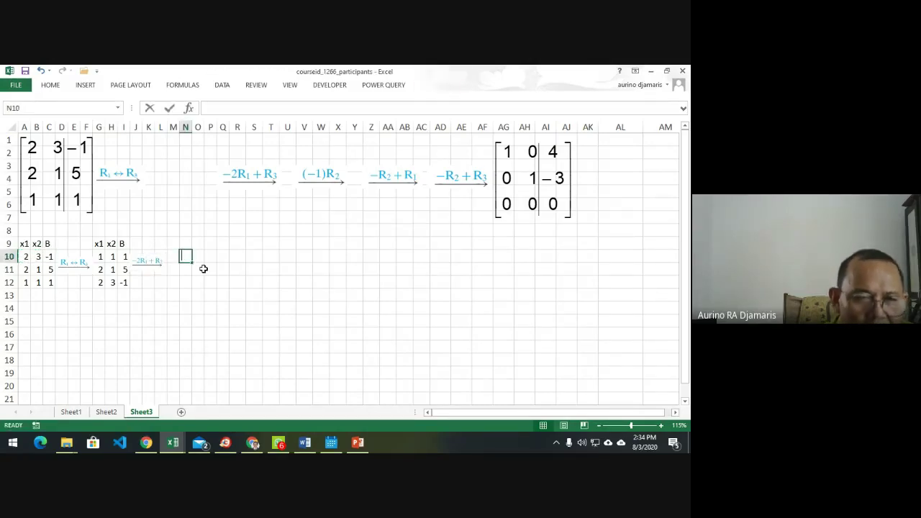
key("Left")
key("Left")
key("Left")
key("Left")
key("Left")
key("Left")
key("Left")
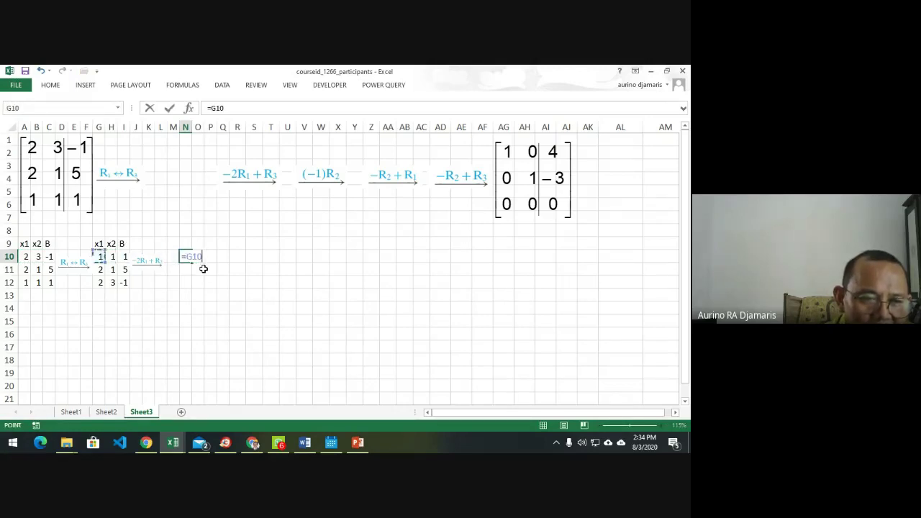
key("Return")
key("Up")
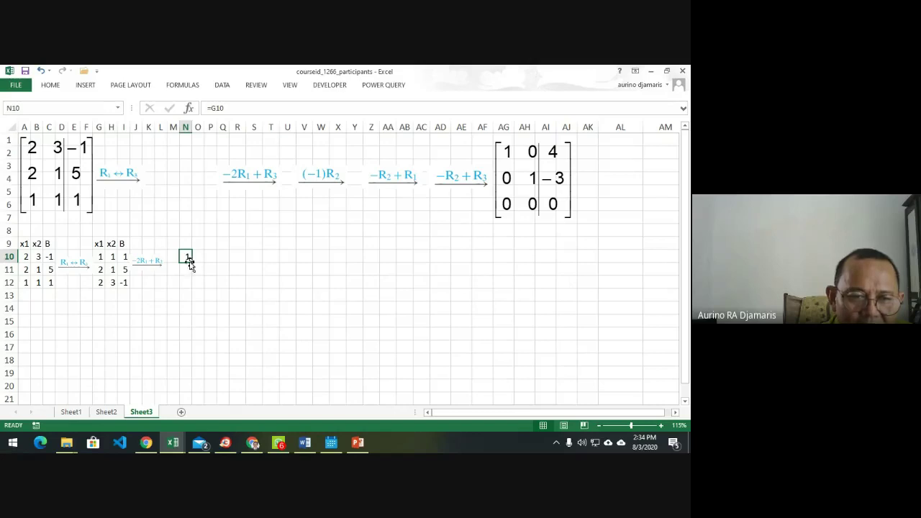
left_click_drag(192, 262, 220, 262)
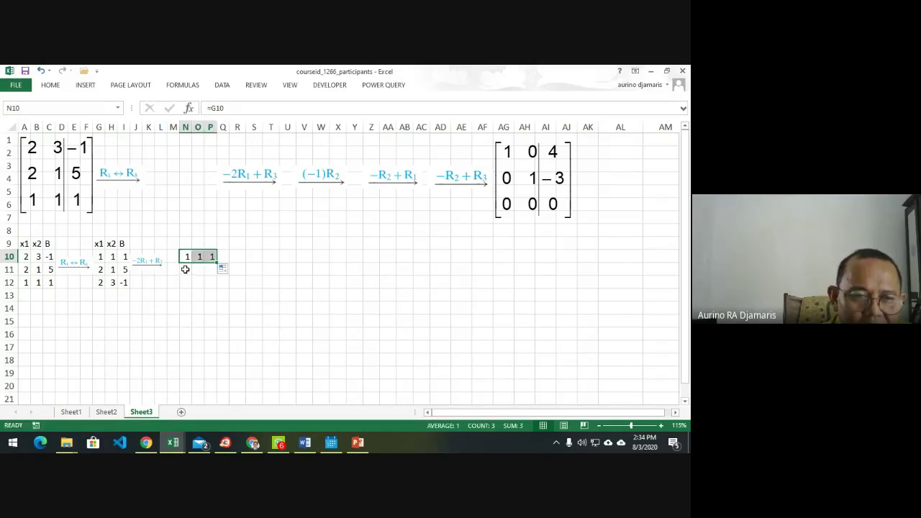
Enter =-2*N10+G11 in N11 and fill the formula across to P11 to compute the third table's second row.
left_click(185, 268)
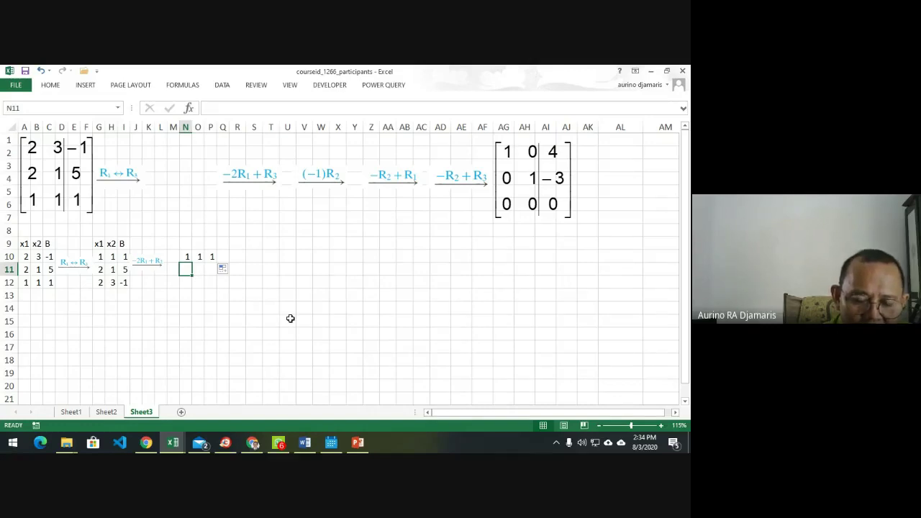
type("=-2")
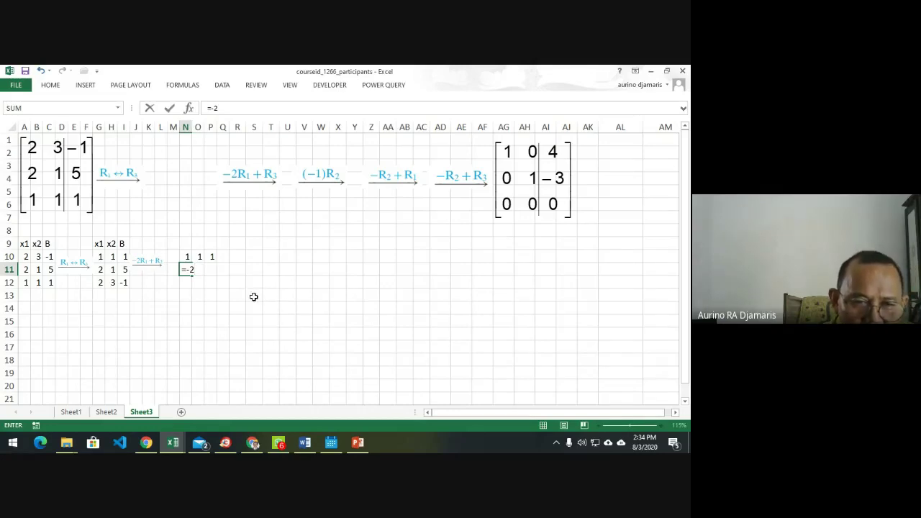
left_click(184, 257)
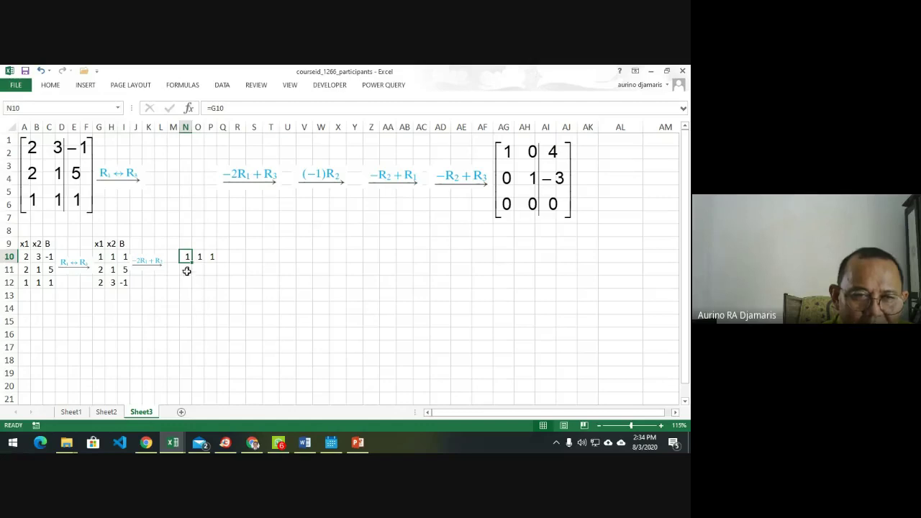
left_click(186, 271)
left_click(231, 107)
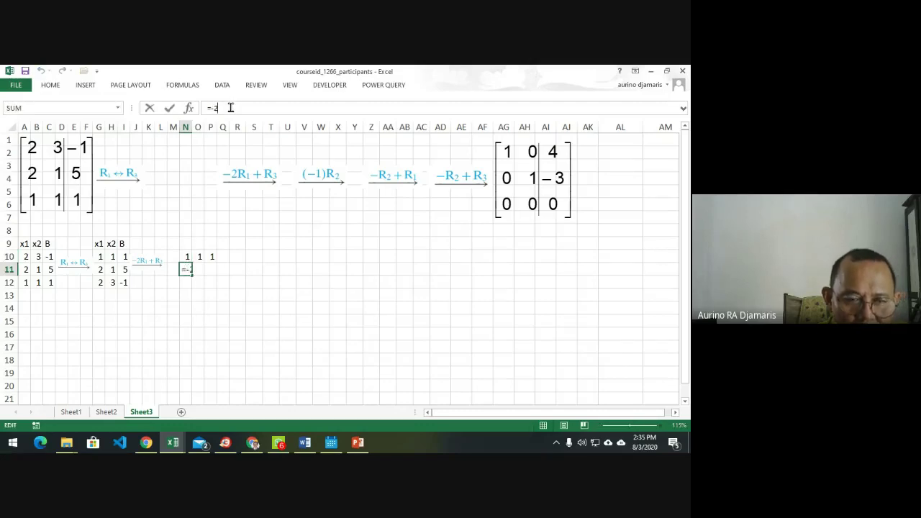
type("*")
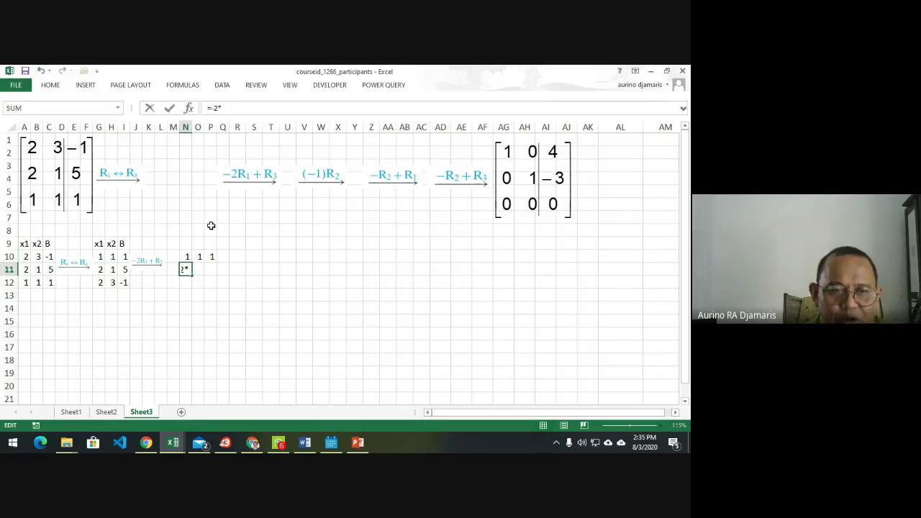
left_click(186, 257)
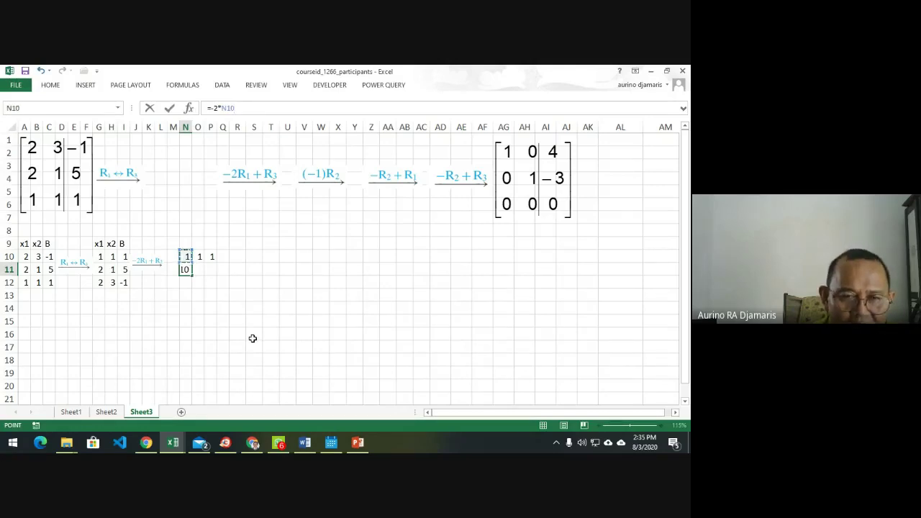
type("+")
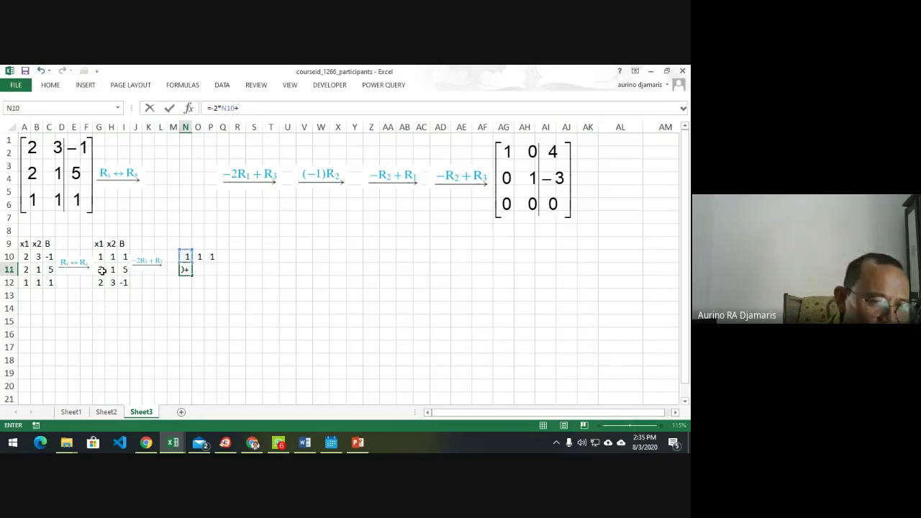
left_click(102, 270)
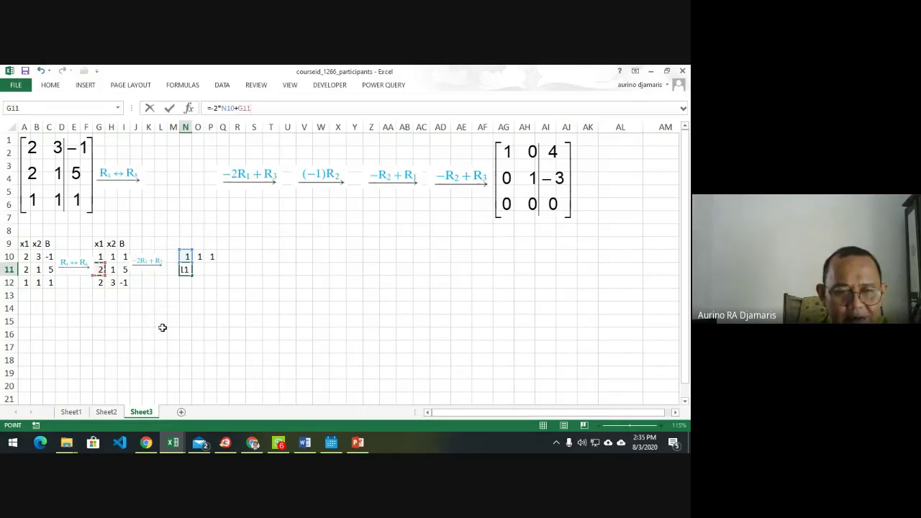
key("Return")
key("Up")
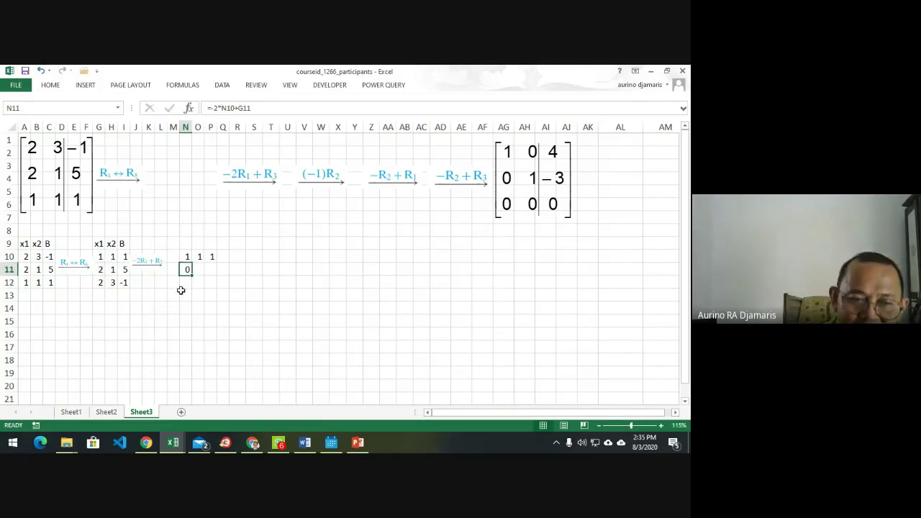
left_click_drag(192, 276, 215, 276)
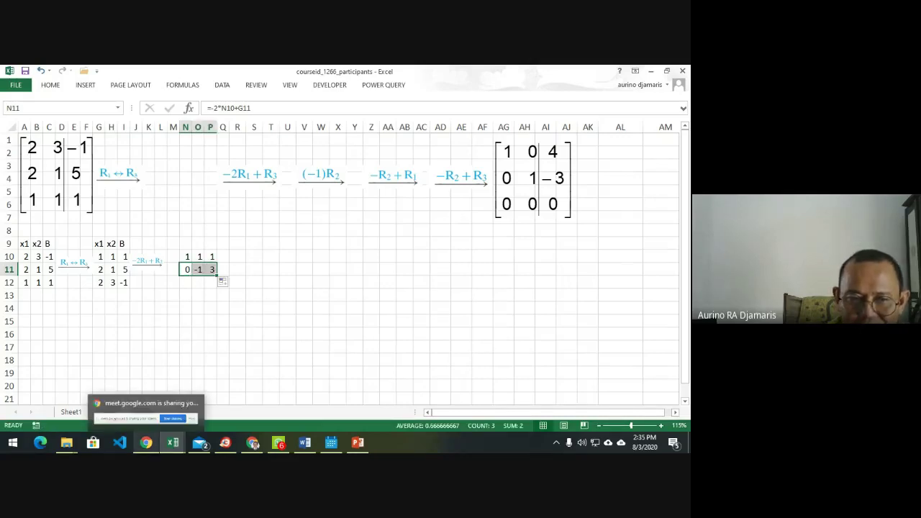
Enter =G12 in N12 and fill the formula across to P12 to carry over the third row.
left_click(184, 287)
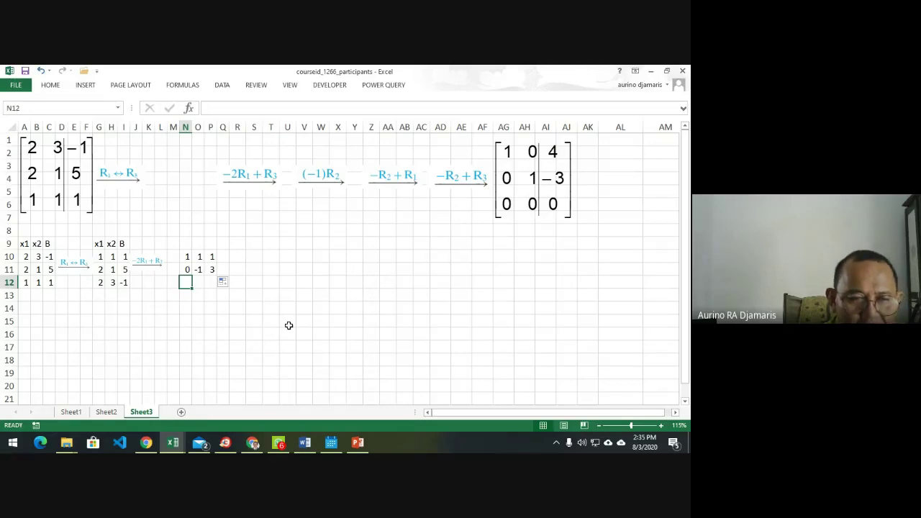
type("=")
key("Left")
key("Left")
key("Left")
key("Left")
key("Left")
key("Left")
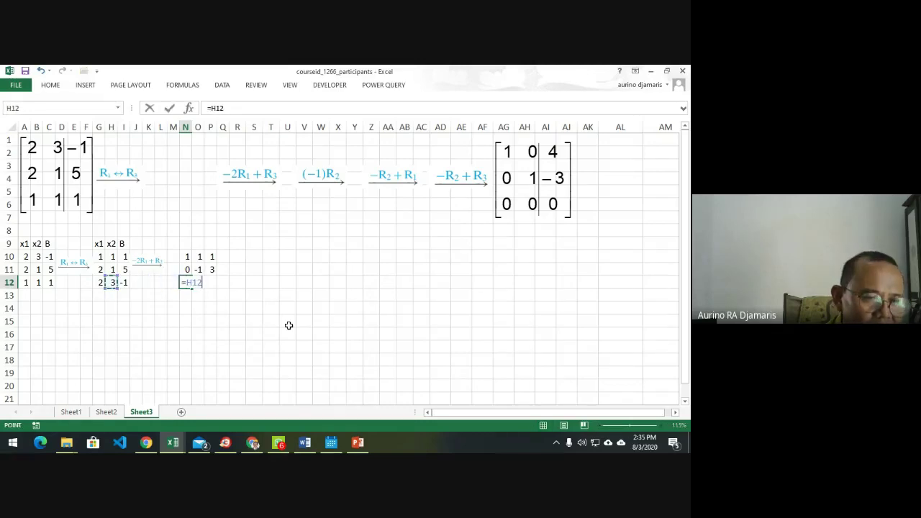
key("Return")
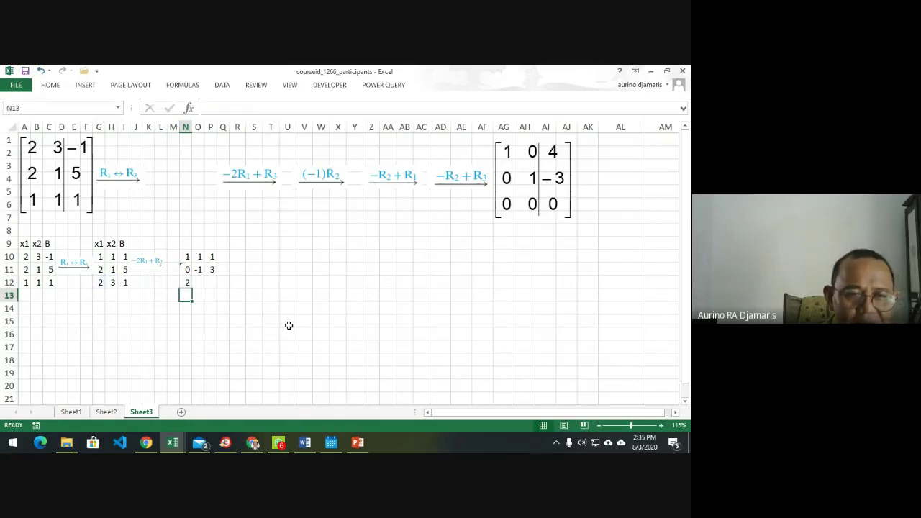
left_click(190, 287)
left_click_drag(192, 289, 218, 289)
Move the −2R1 + R3 arrow picture beside the third table at row 11, shrink it, and shrink the −2R1 + R2 picture to a similar size.
left_click(257, 170)
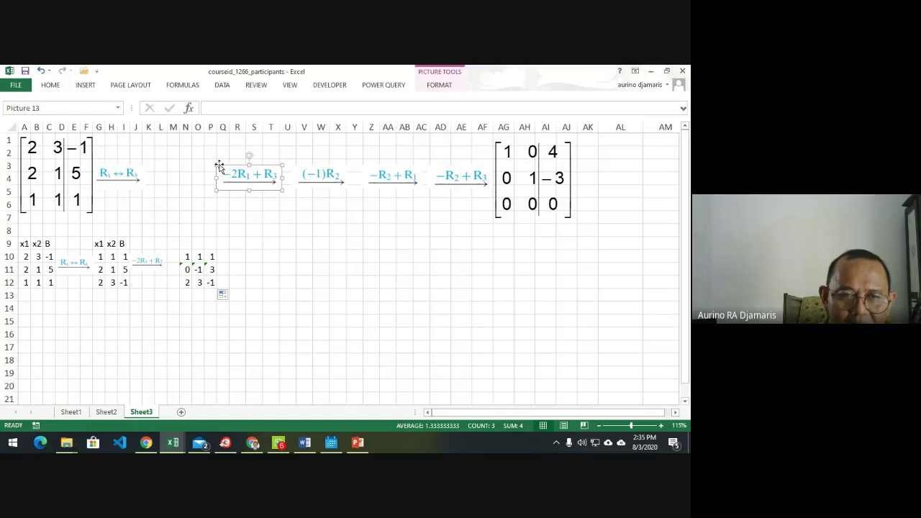
left_click_drag(221, 168, 232, 249)
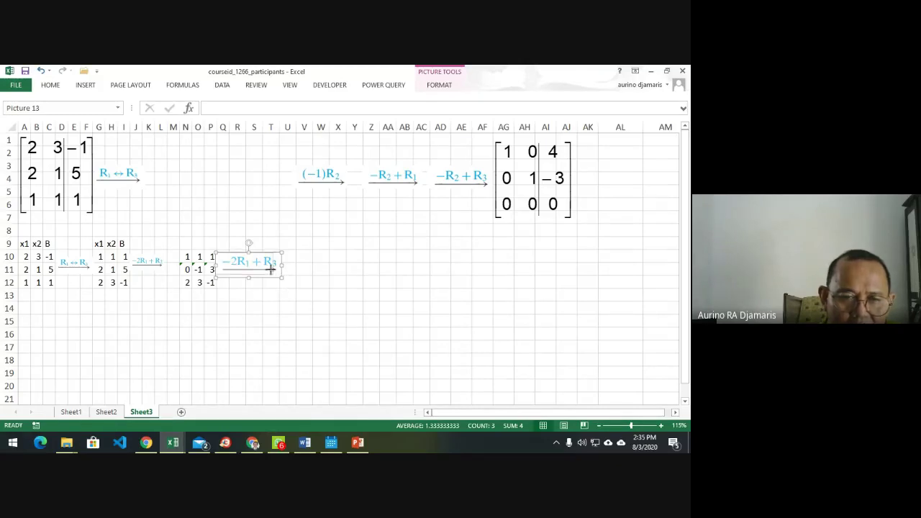
key("ctrl+z")
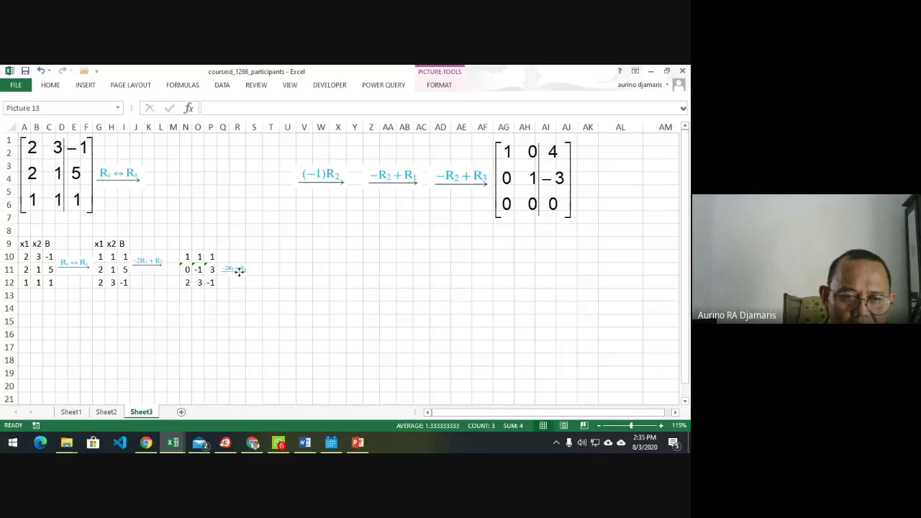
key("ctrl+z")
key("ctrl+z")
scroll(273, 320, "up", 3)
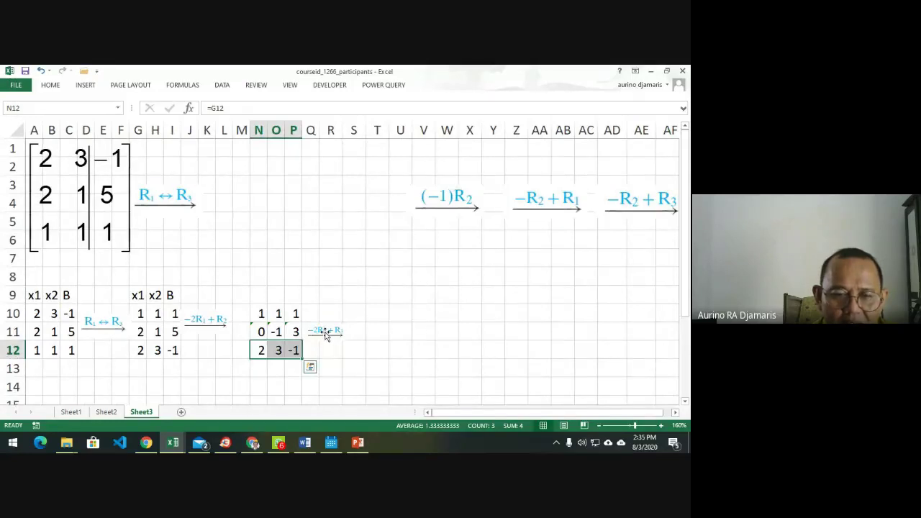
left_click(212, 328)
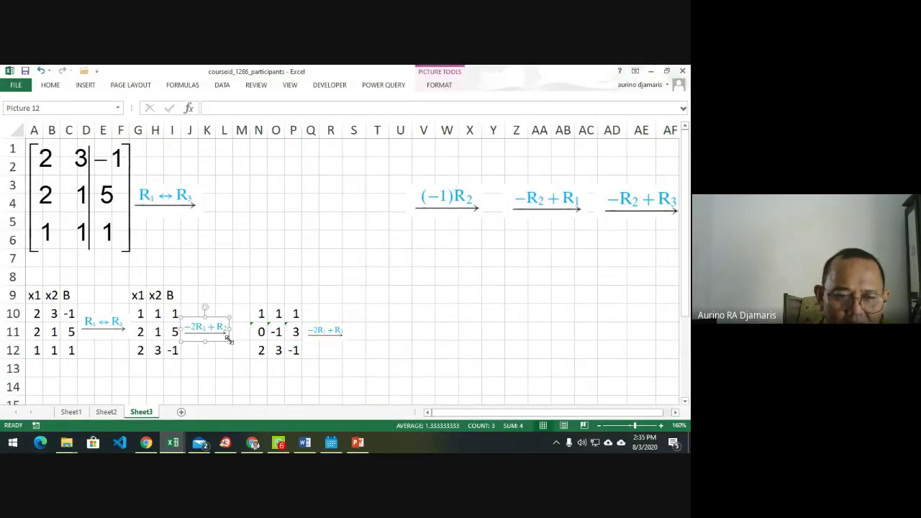
left_click_drag(229, 339, 217, 335)
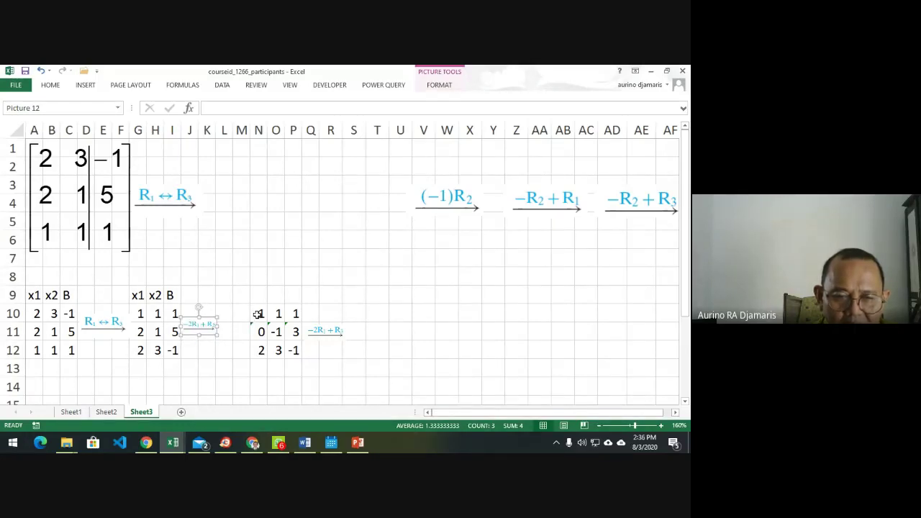
Move the third table so it starts in M10, and bring the −2R1 + R3 arrow picture up against column O.
left_click_drag(257, 314, 308, 352)
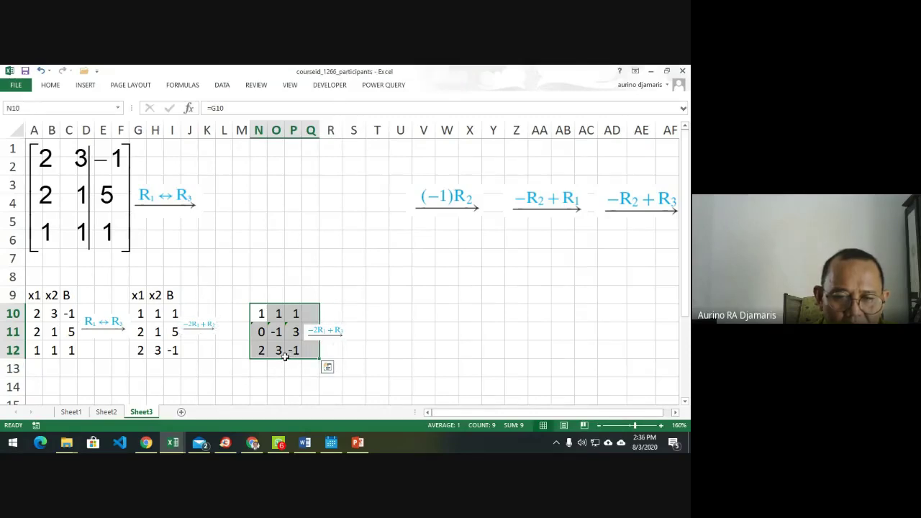
left_click_drag(286, 363, 276, 350)
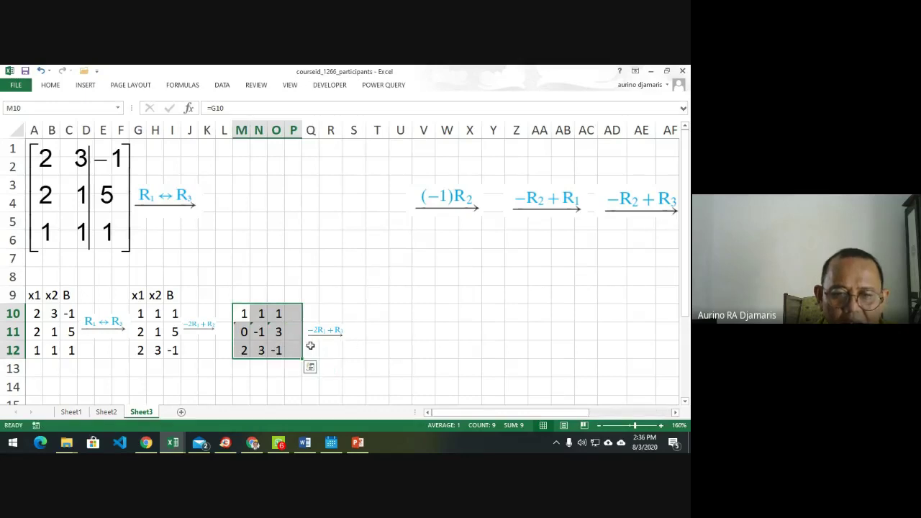
left_click(330, 335)
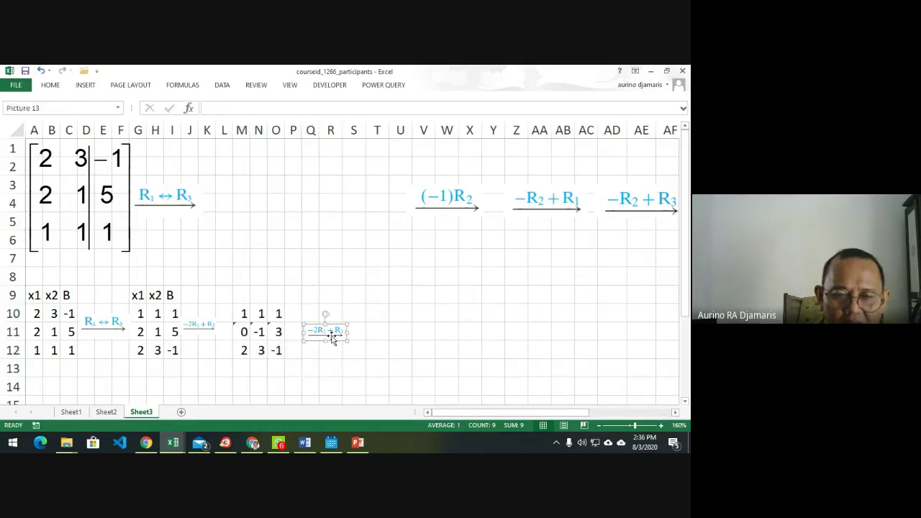
left_click_drag(330, 340, 318, 339)
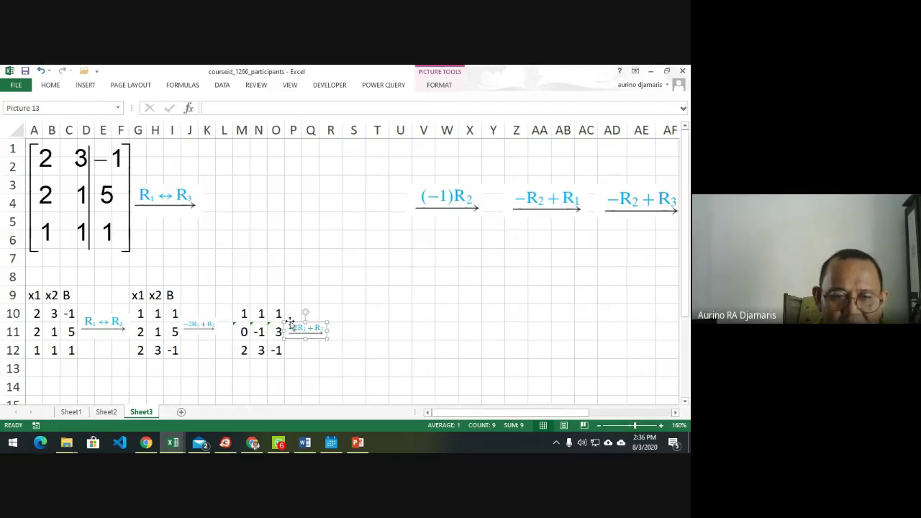
Enter =M10 in S10 and fill the formula through U11 to carry over the first two rows into the fourth table.
left_click(356, 314)
type("=")
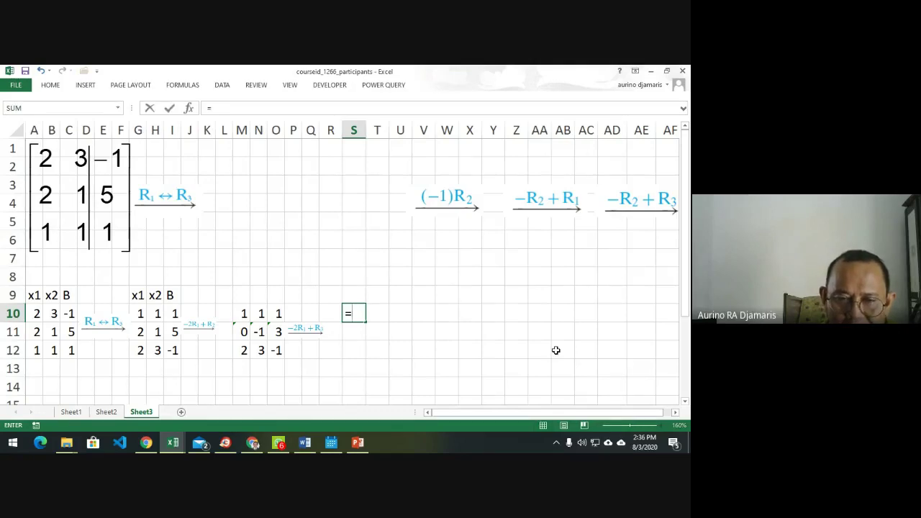
key("Left")
key("Left")
key("Left")
key("Left")
key("Left")
key("Left")
key("Return")
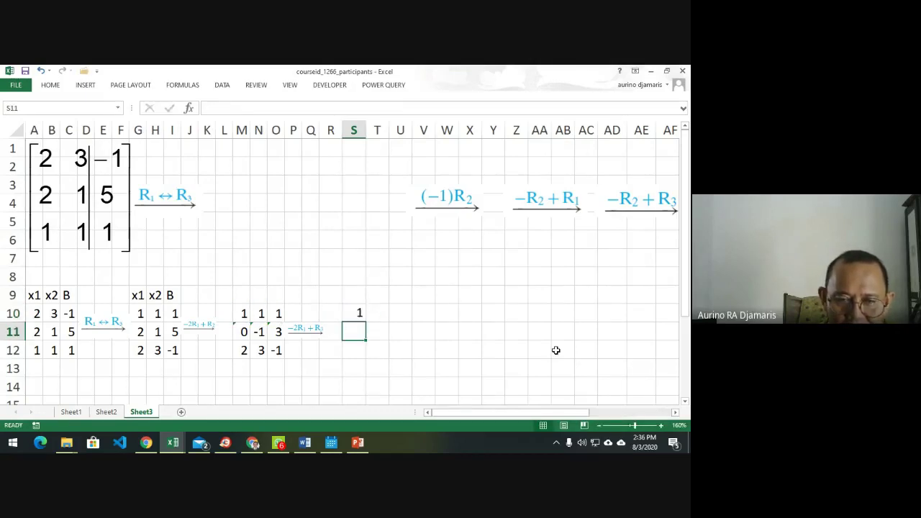
key("Up")
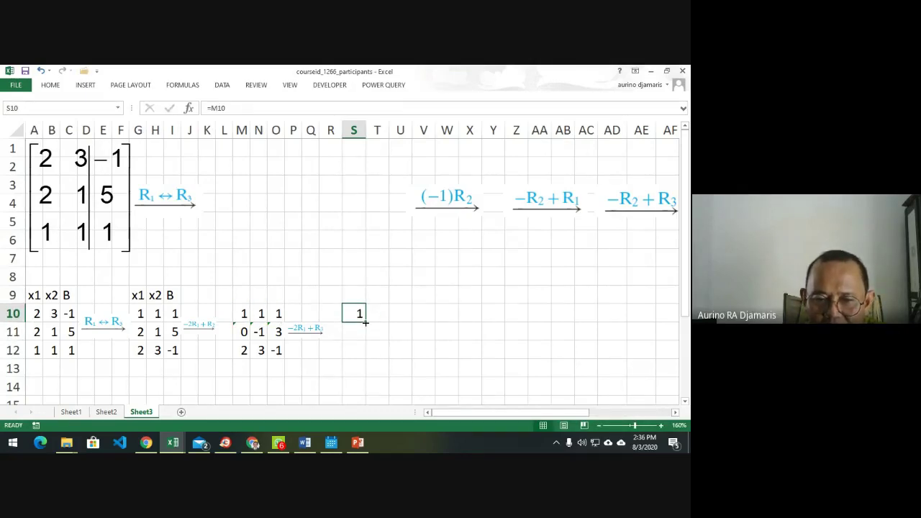
left_click_drag(366, 323, 413, 339)
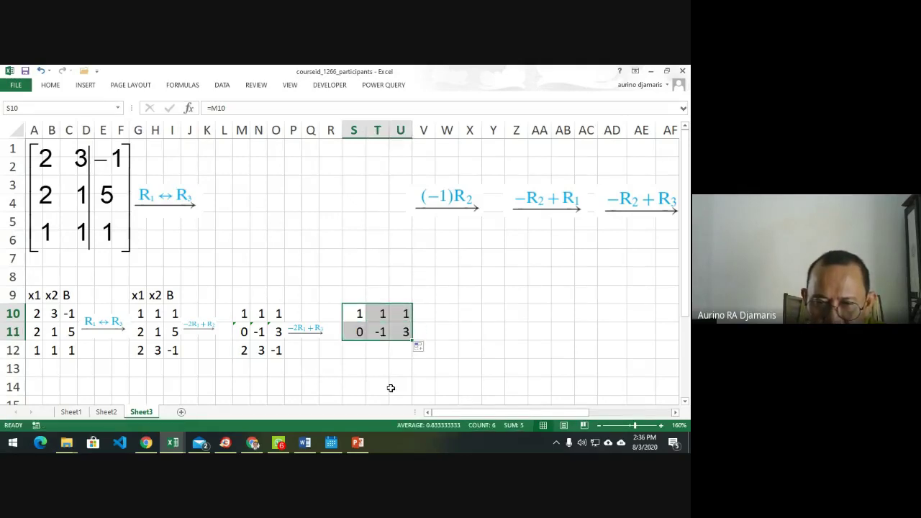
Enter =-2*S10+M12 in S12 and fill the formula across to U12 to compute the fourth table's third row.
left_click(363, 347)
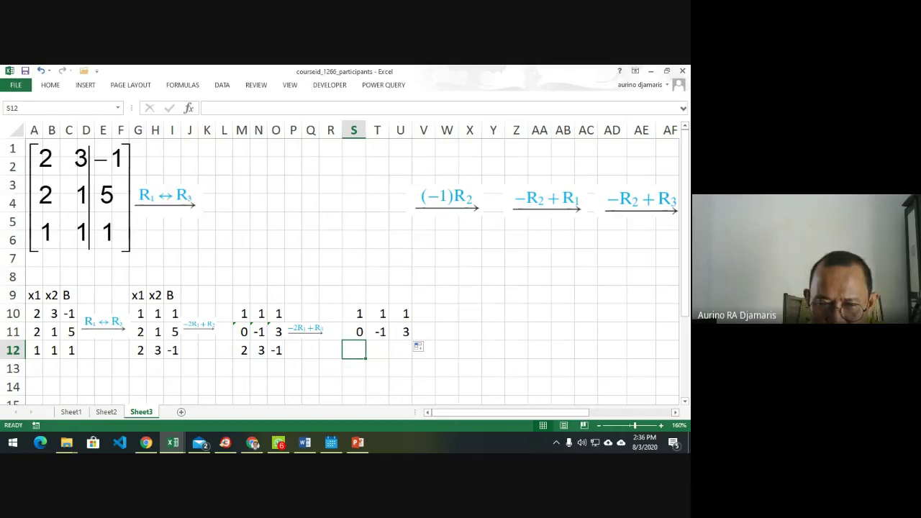
type("=")
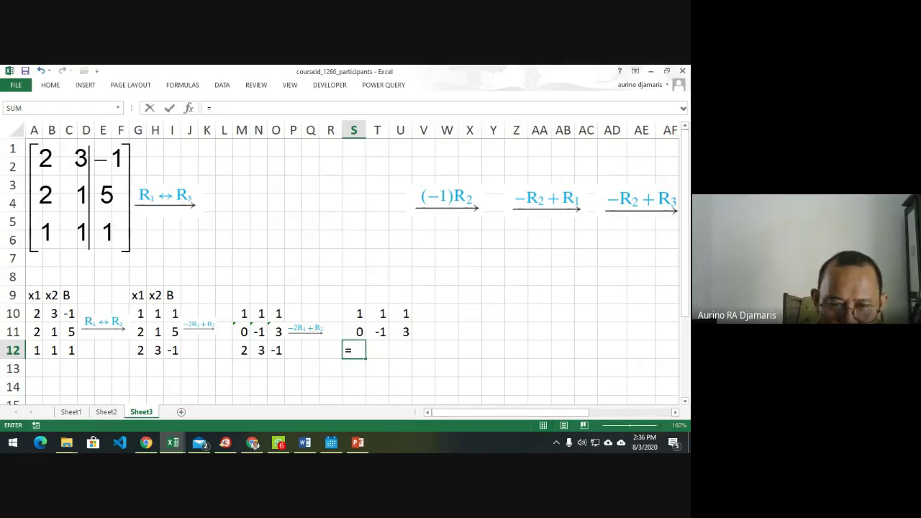
type("-2")
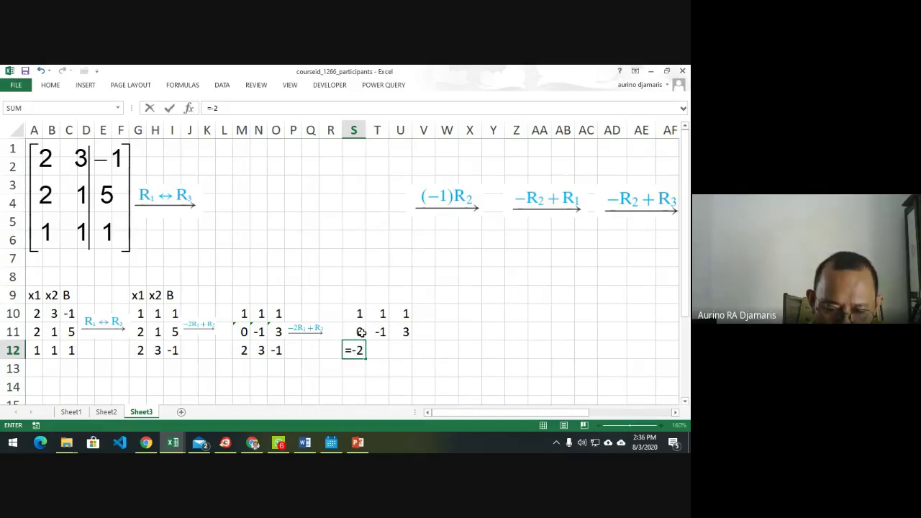
type("*")
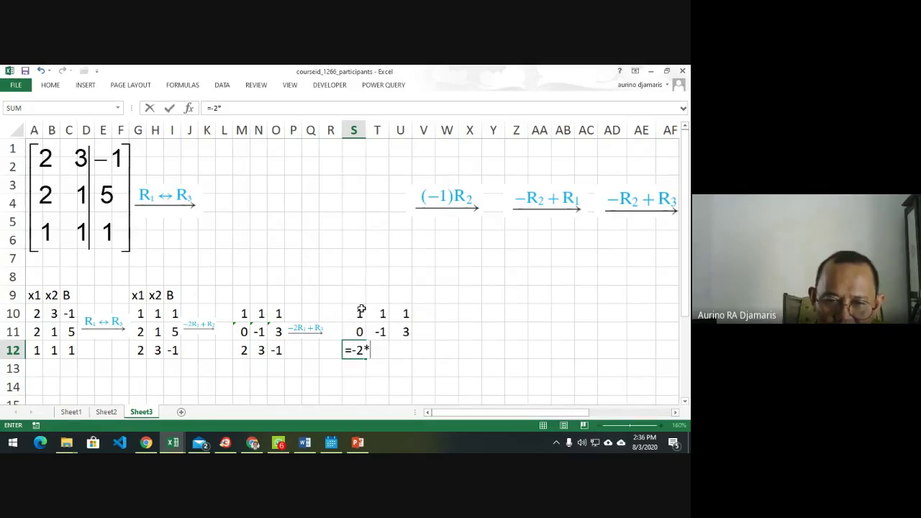
left_click(361, 309)
type("+")
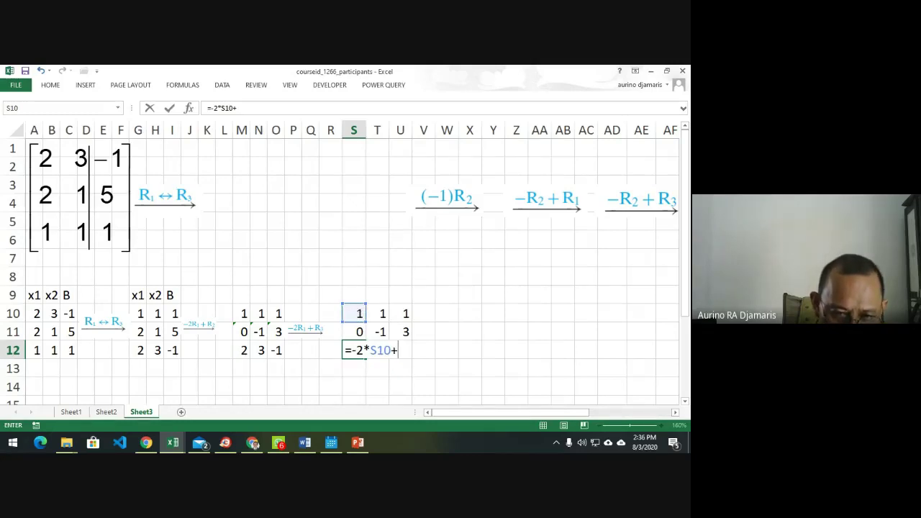
left_click(244, 351)
key("ctrl+Return")
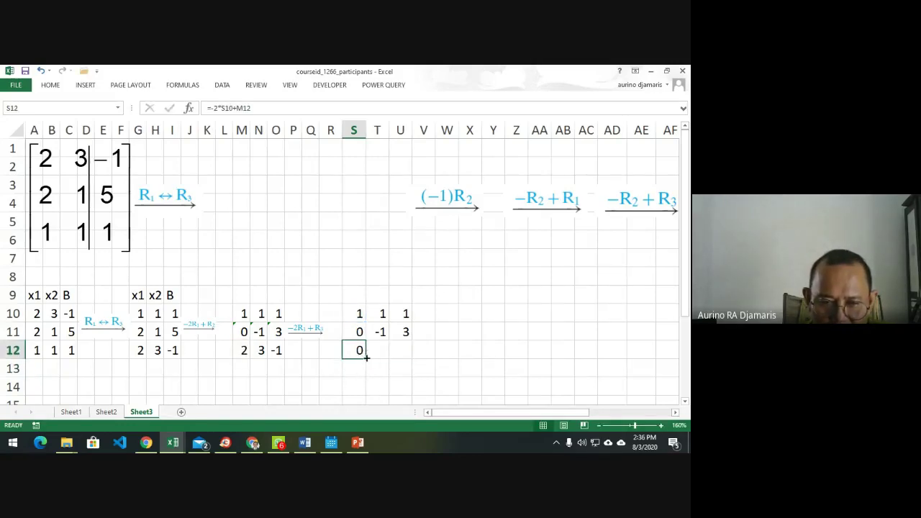
left_click_drag(367, 357, 410, 358)
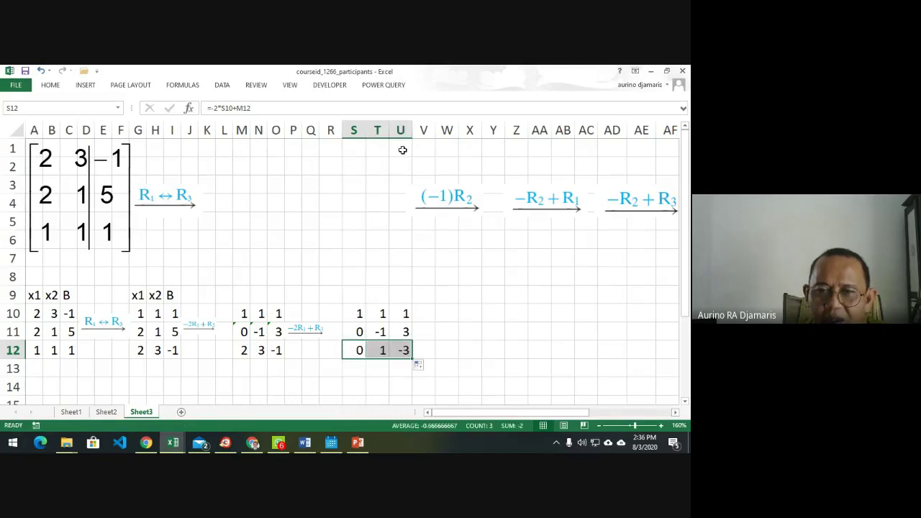
Move the (−1)R2 arrow picture beside the fourth table at row 11 and shrink it to fit columns V and W.
left_click(439, 204)
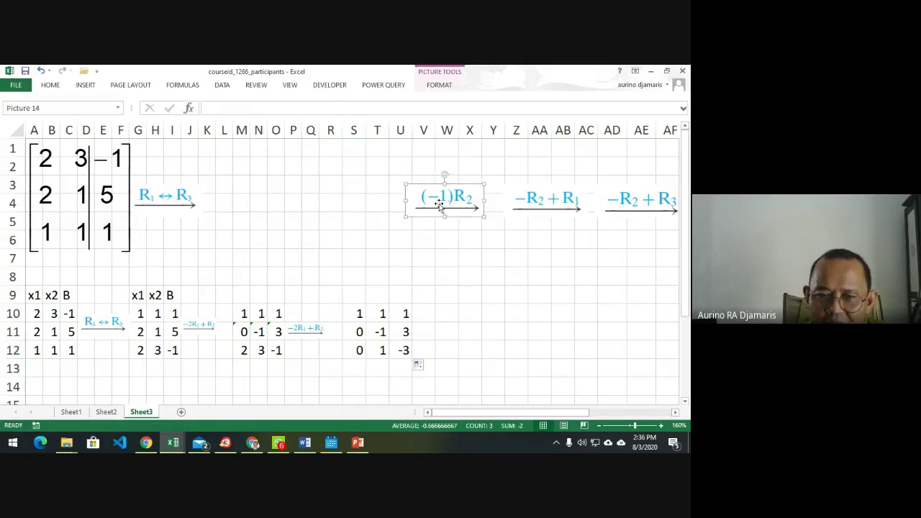
left_click_drag(406, 184, 438, 331)
left_click(381, 334)
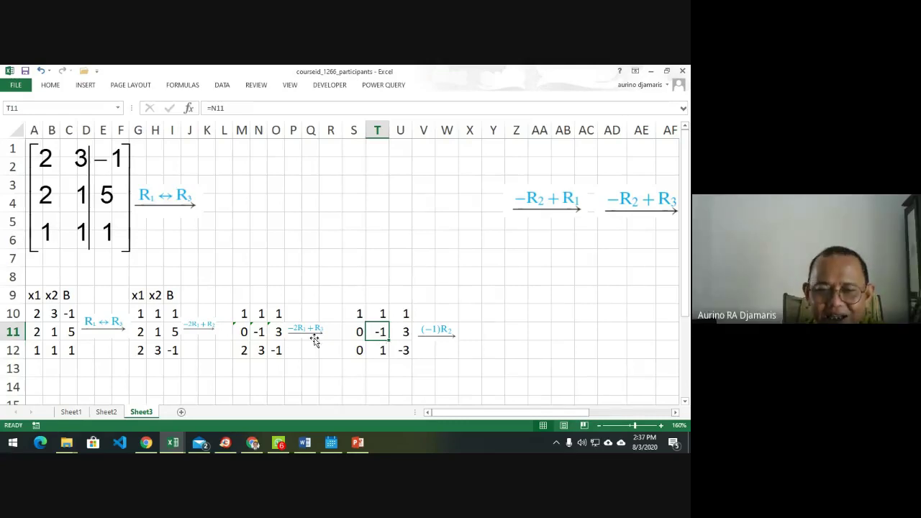
Enter =S10 in X10 and fill the formula through Z12 to carry all three rows into the fifth table.
left_click(468, 310)
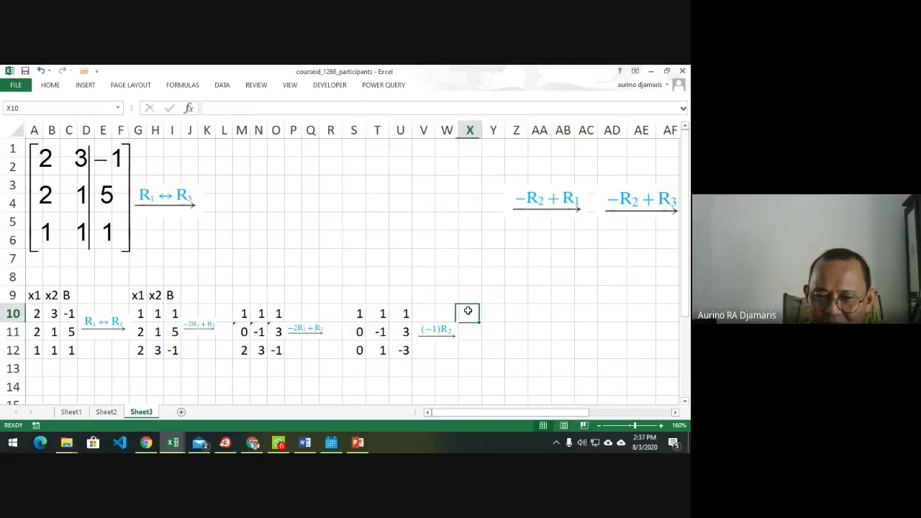
type("=")
key("Left")
key("Left")
key("Left")
key("Left")
key("Left")
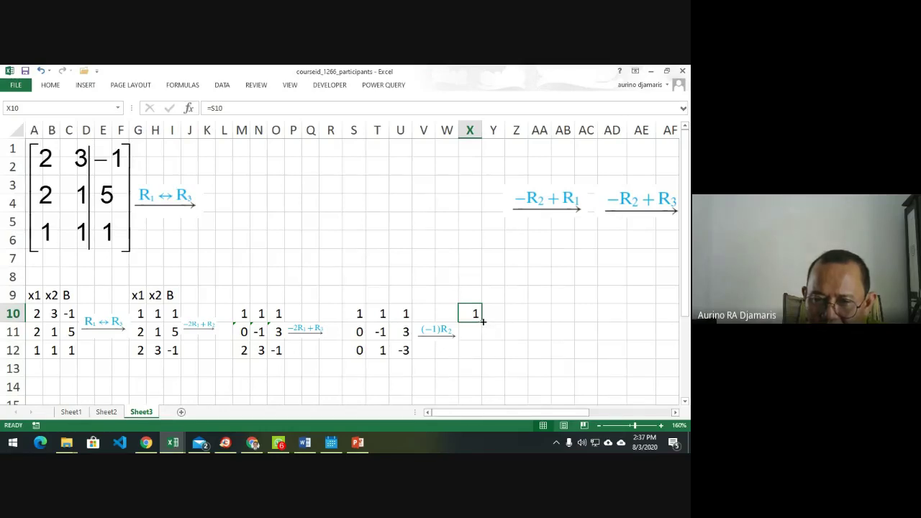
left_click_drag(483, 321, 531, 360)
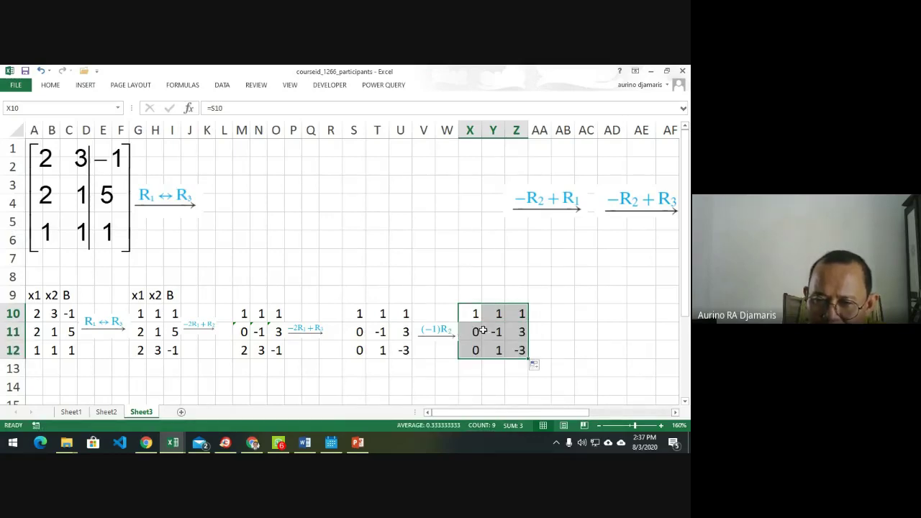
Replace X11 with =-1*S11 and fill the formula across to Z11 to compute the fifth table's second row.
left_click(472, 331)
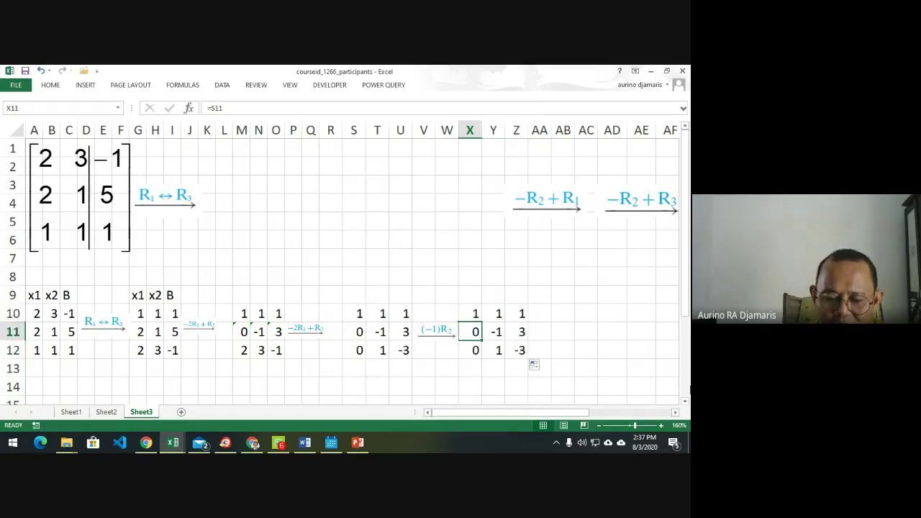
type("=")
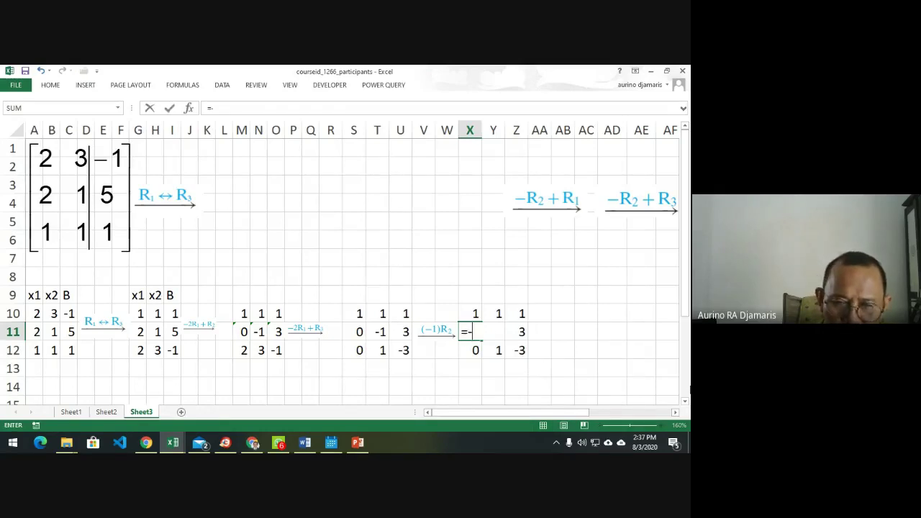
type("-1*")
key("Left")
key("Left")
key("Left")
key("Left")
key("Left")
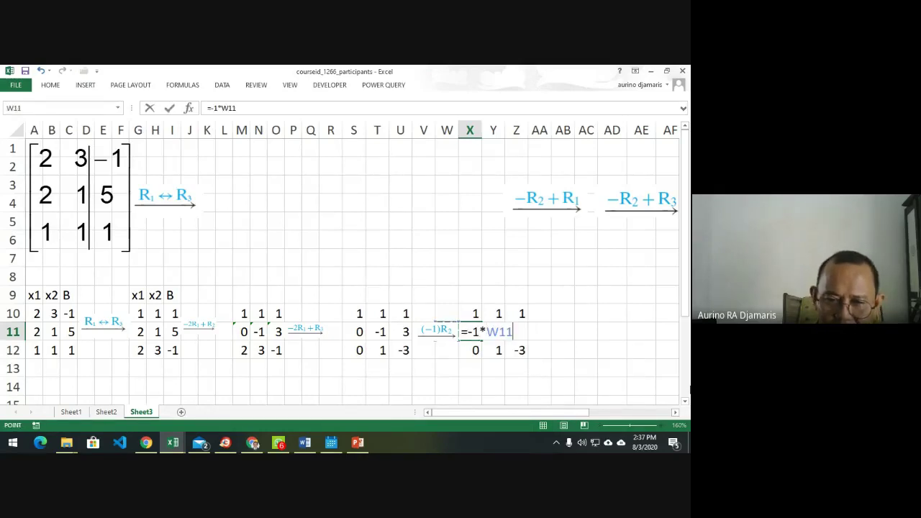
key("Return")
key("Up")
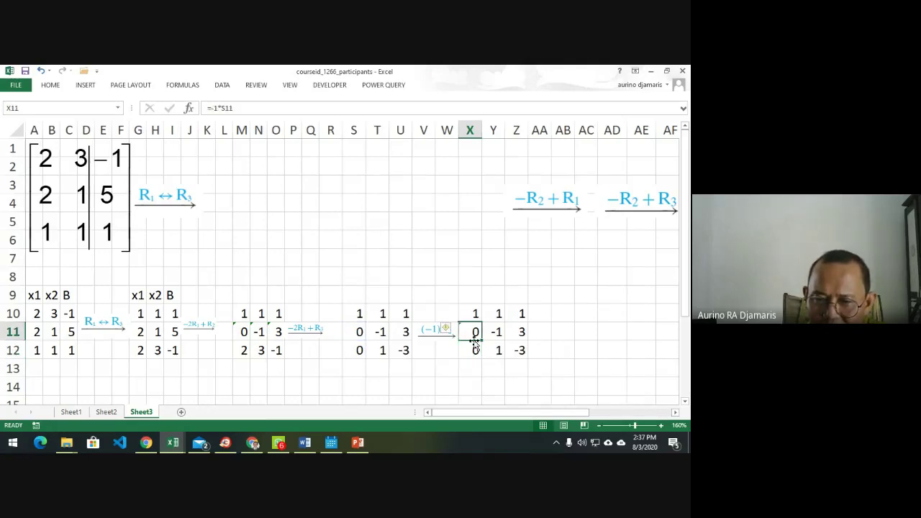
left_click_drag(481, 343, 527, 343)
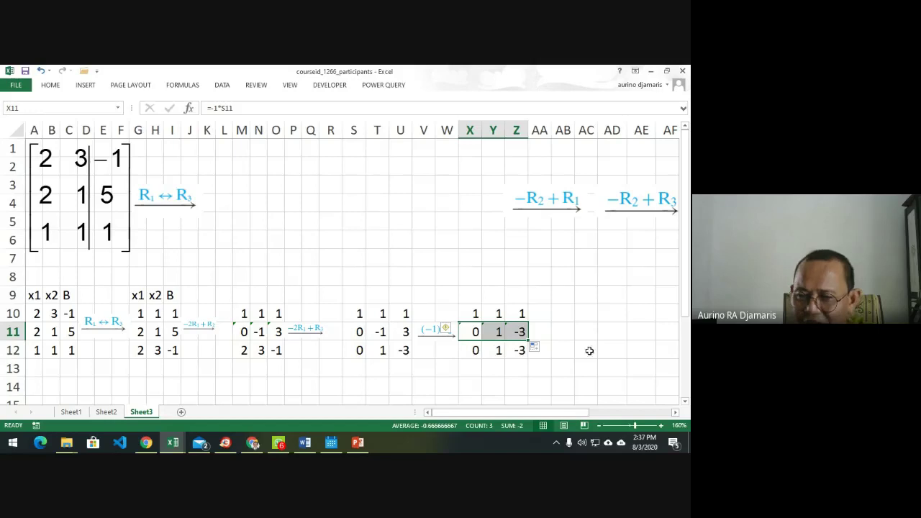
Move the −R2 + R1 arrow picture beside the fifth table at row 11 and shrink it to fit columns AA to AC.
left_click(675, 413)
left_click(675, 412)
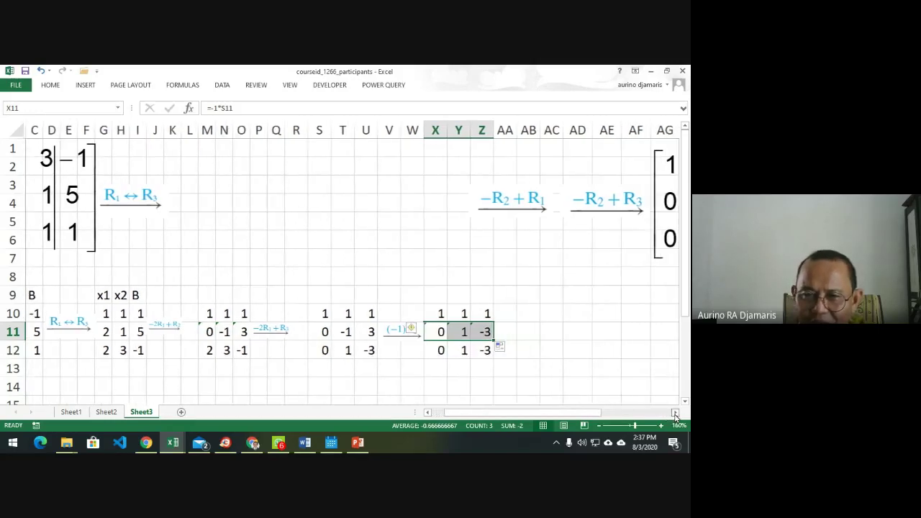
left_click(466, 208)
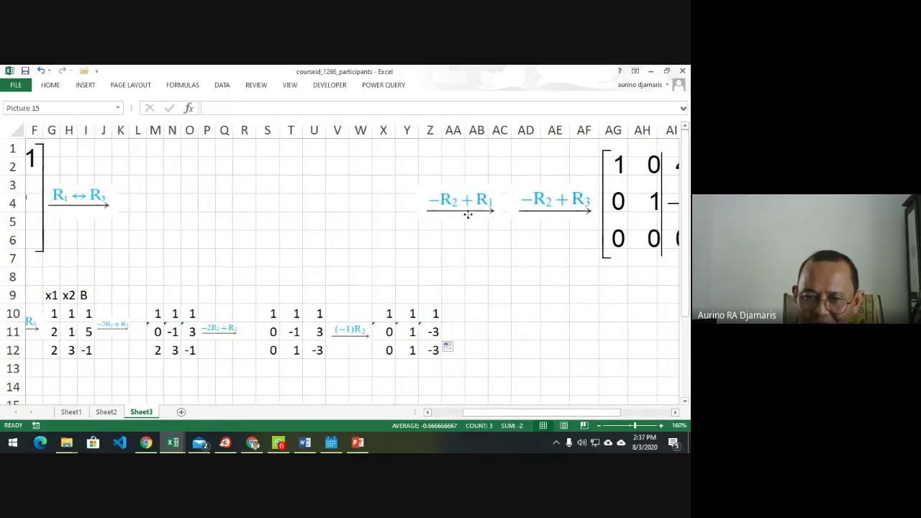
left_click_drag(466, 208, 493, 332)
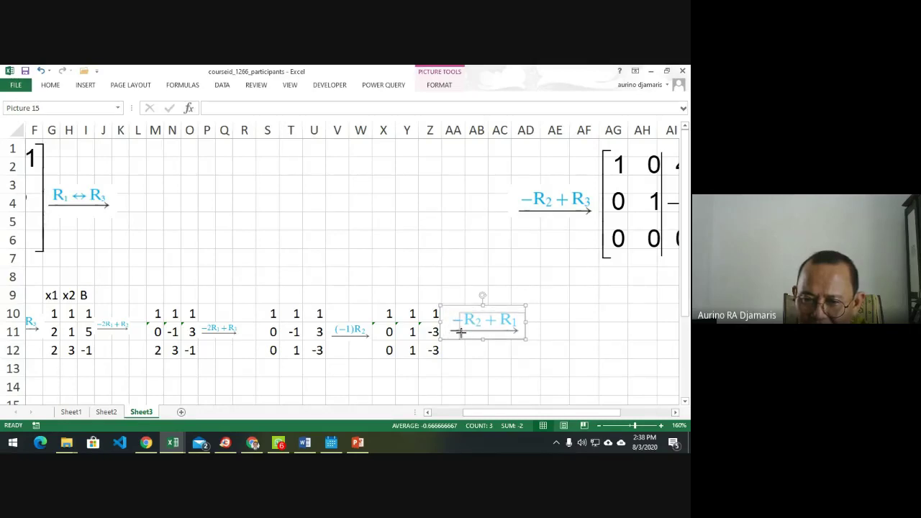
left_click_drag(461, 333, 468, 335)
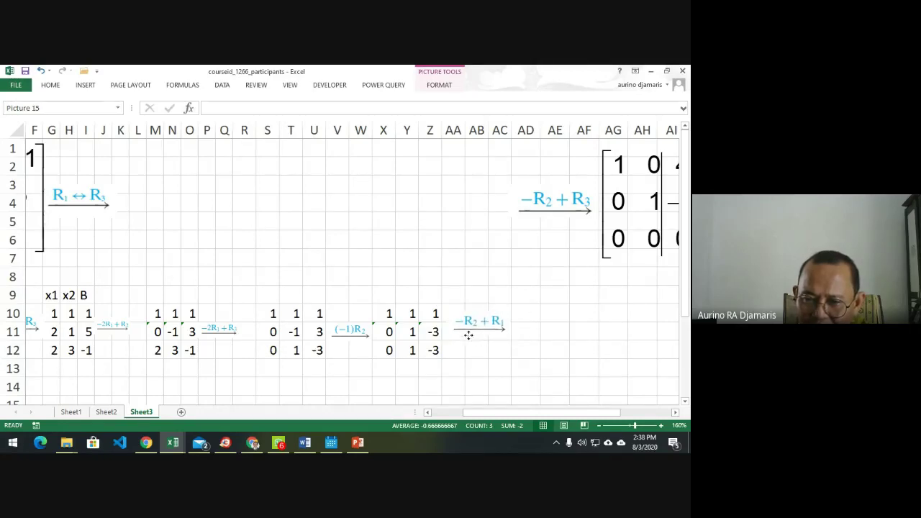
left_click(455, 349)
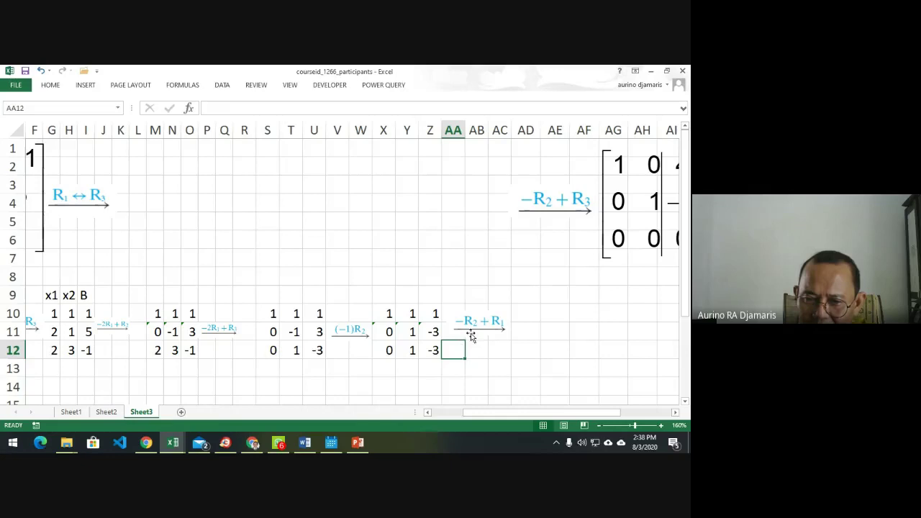
left_click_drag(476, 324, 468, 329)
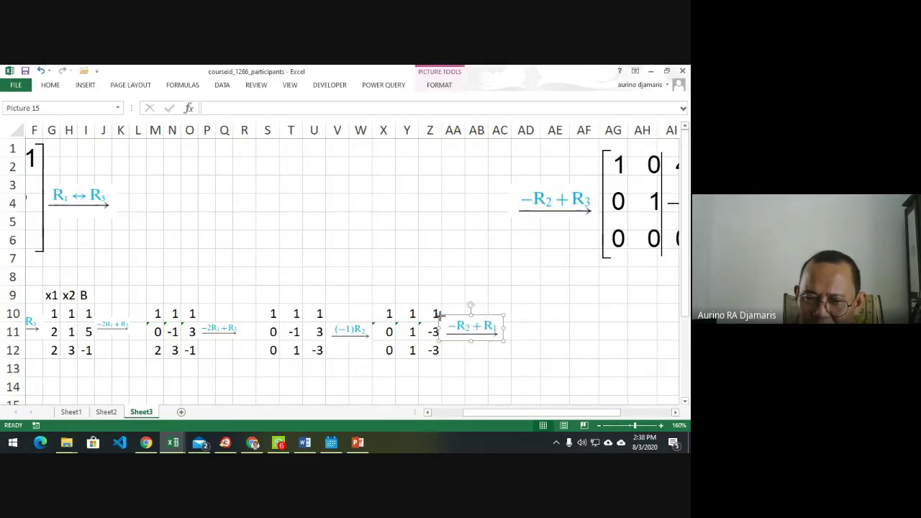
Move the −R2 + R3 arrow picture directly under the −R2 + R1 picture and shrink it to a similar size.
left_click(390, 314)
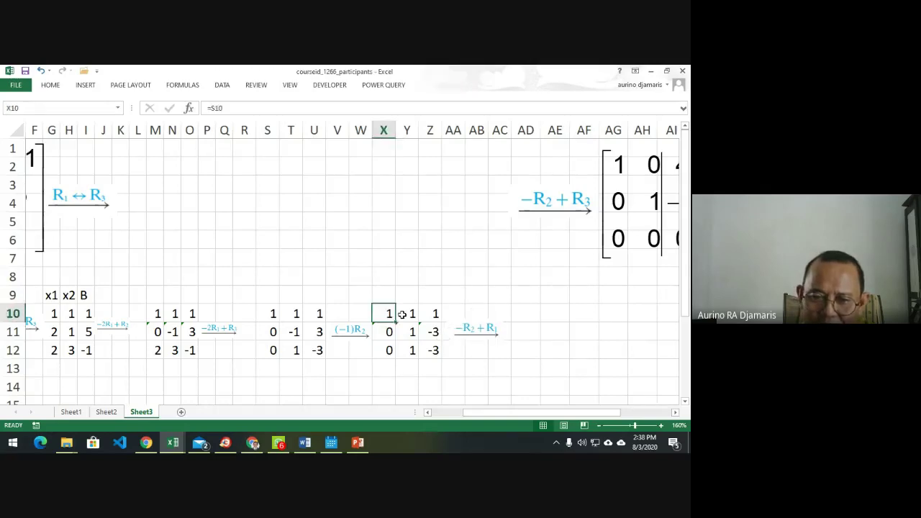
left_click(407, 314)
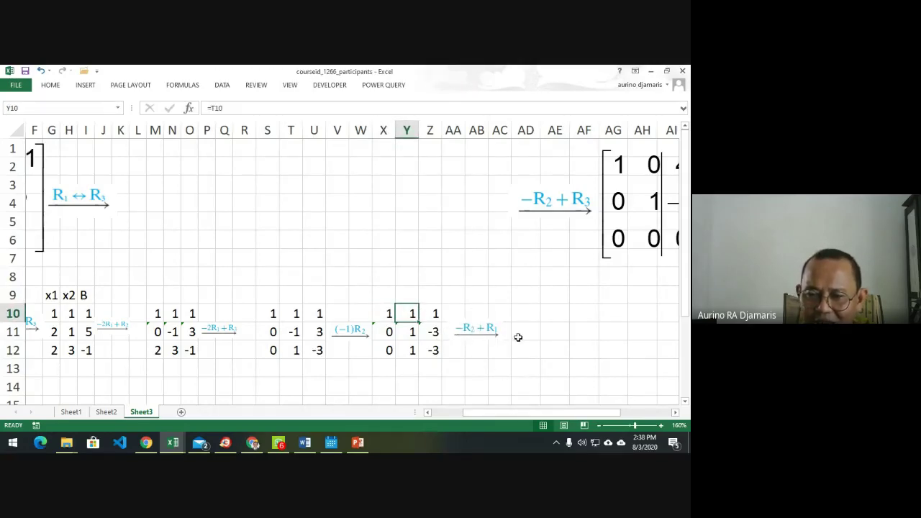
left_click_drag(551, 209, 519, 357)
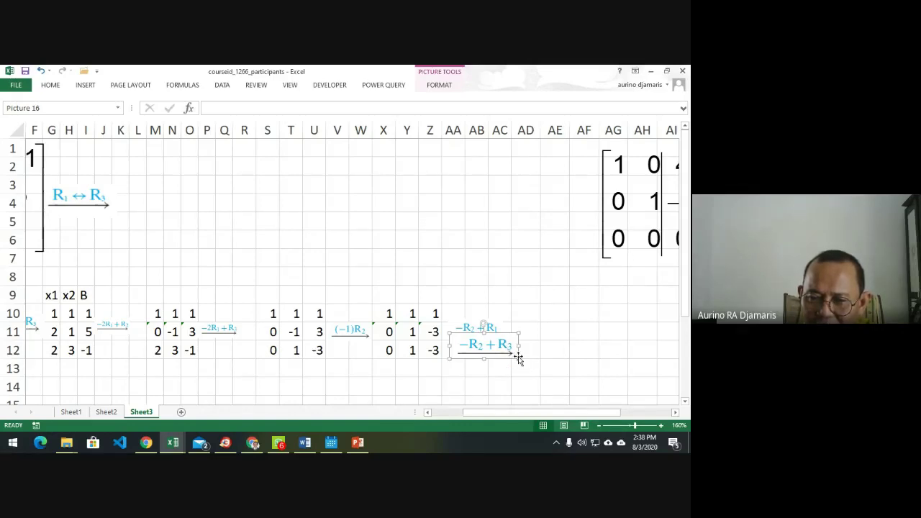
left_click_drag(518, 357, 498, 350)
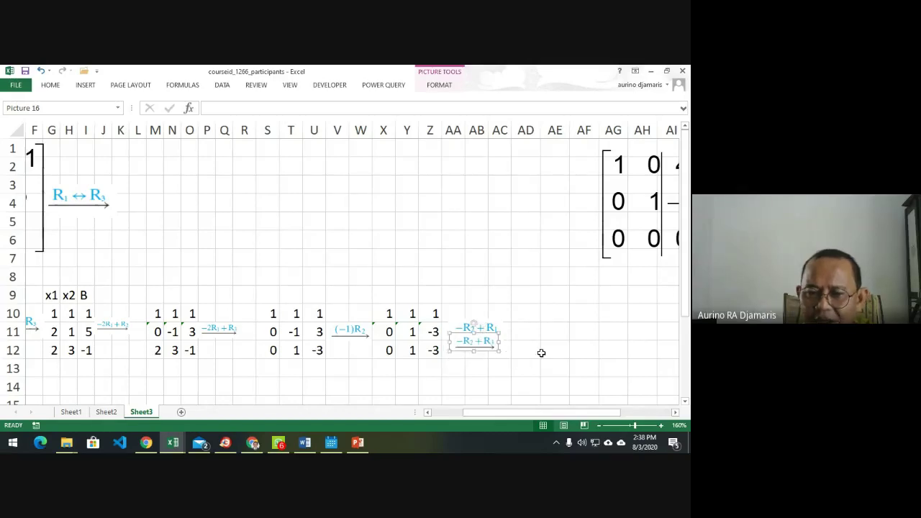
Enter =X11 in AD11 and fill the formula across to AF11 to carry the second row into the sixth table.
left_click(534, 314)
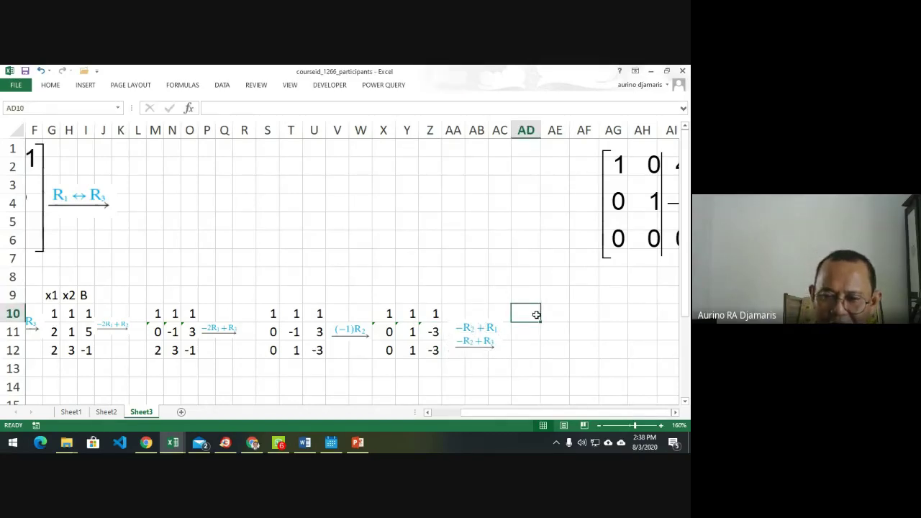
key("Down")
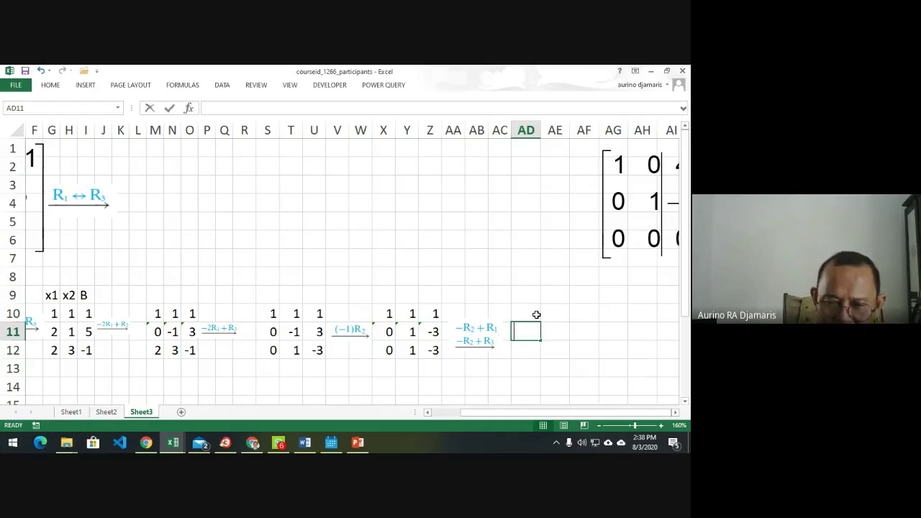
type("=")
key("Left")
key("Left")
key("Left")
key("Left")
key("Left")
key("Left")
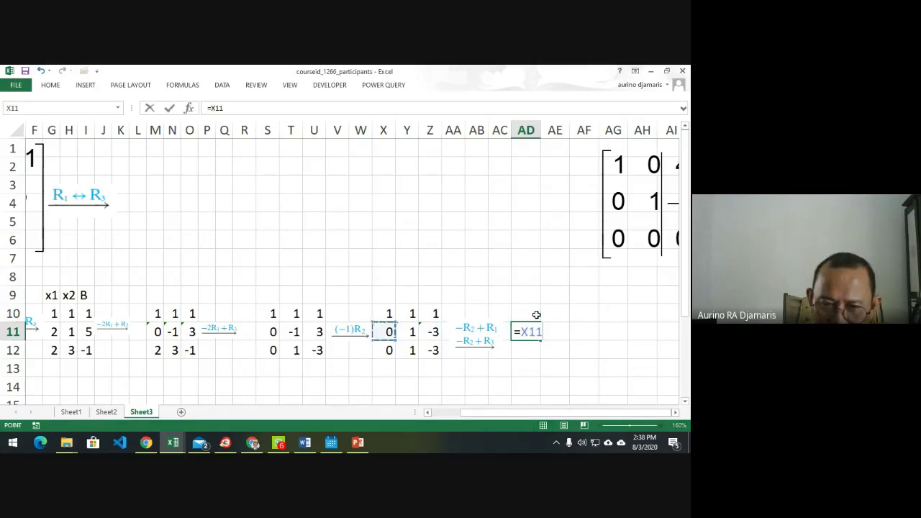
key("ctrl+Return")
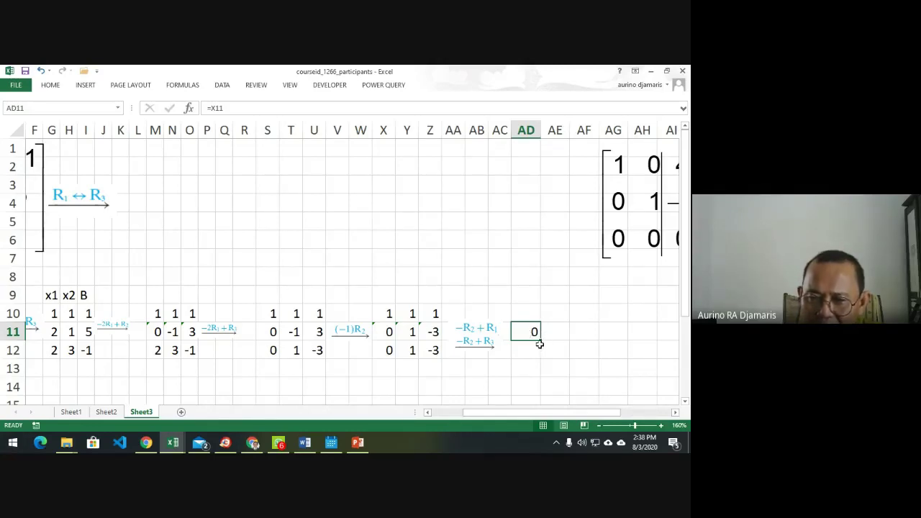
left_click(561, 365)
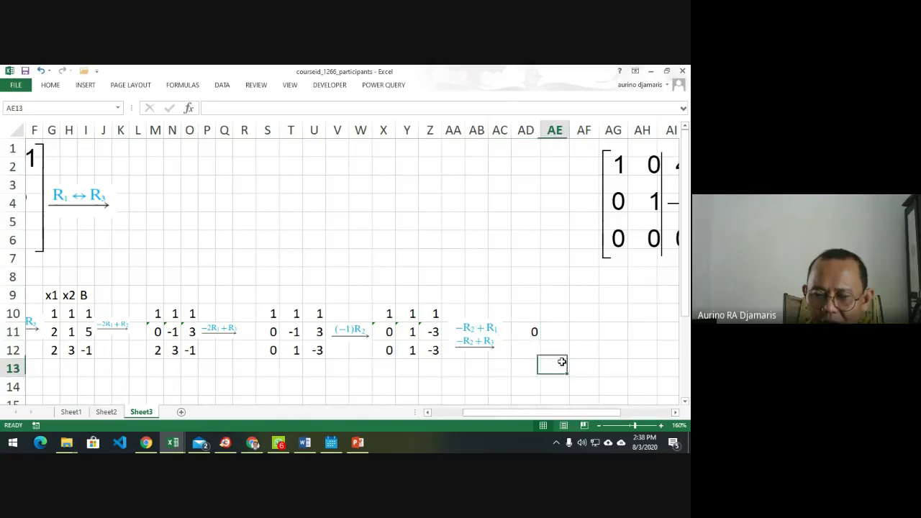
left_click(531, 331)
left_click_drag(540, 341, 596, 339)
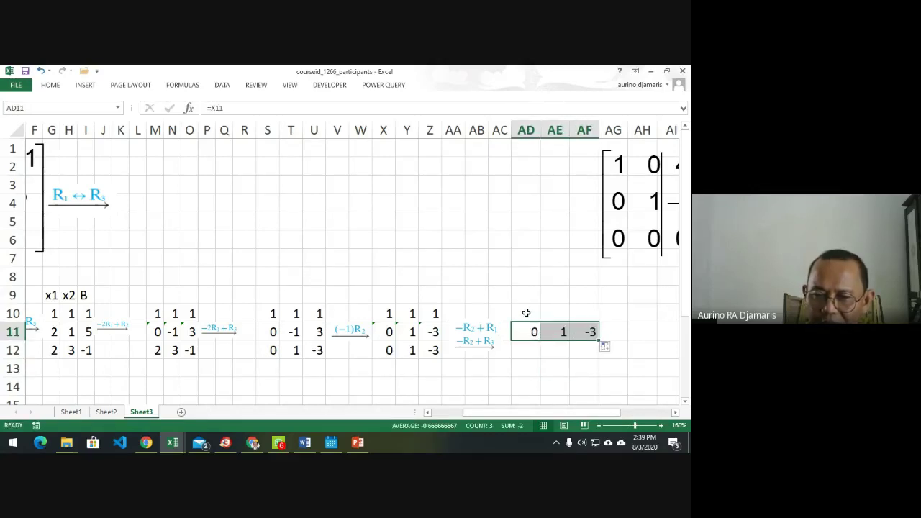
Enter =-AD11+X10 in AD10 and fill the formula across to AF10 to compute the sixth table's first row.
left_click(526, 312)
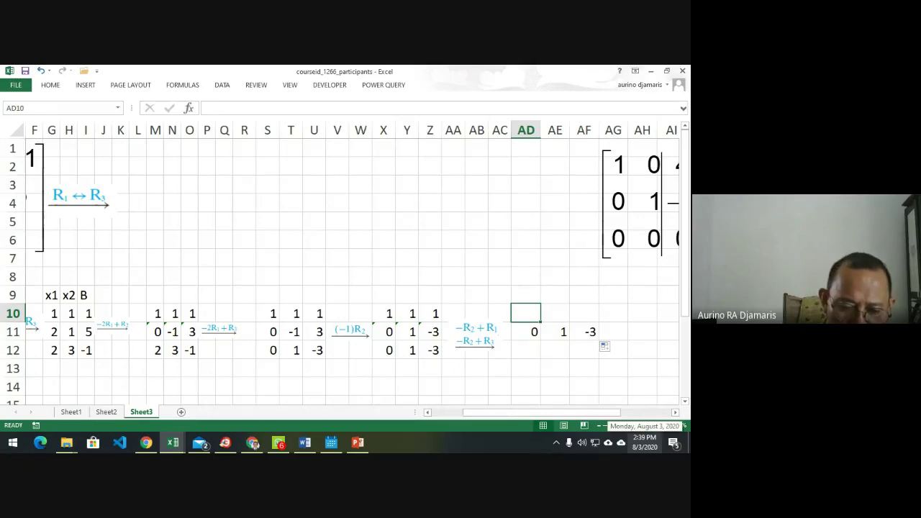
type("=")
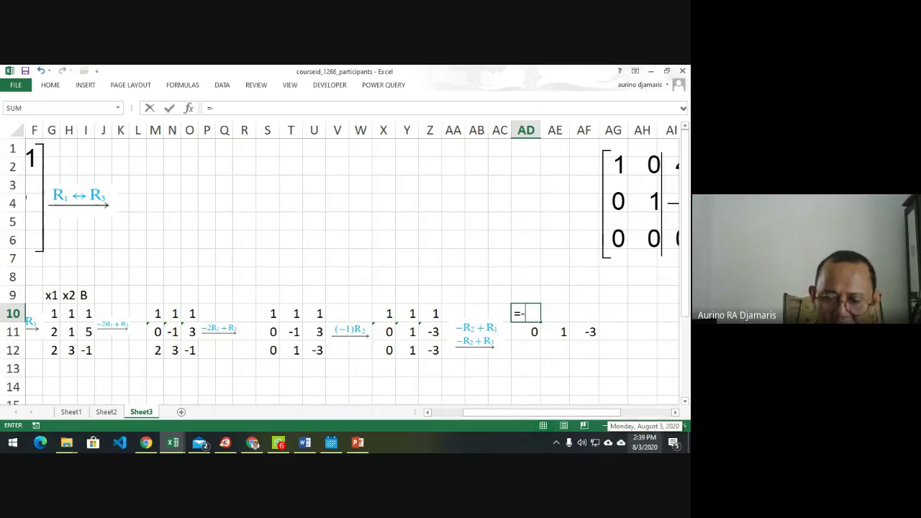
type("-")
key("Down")
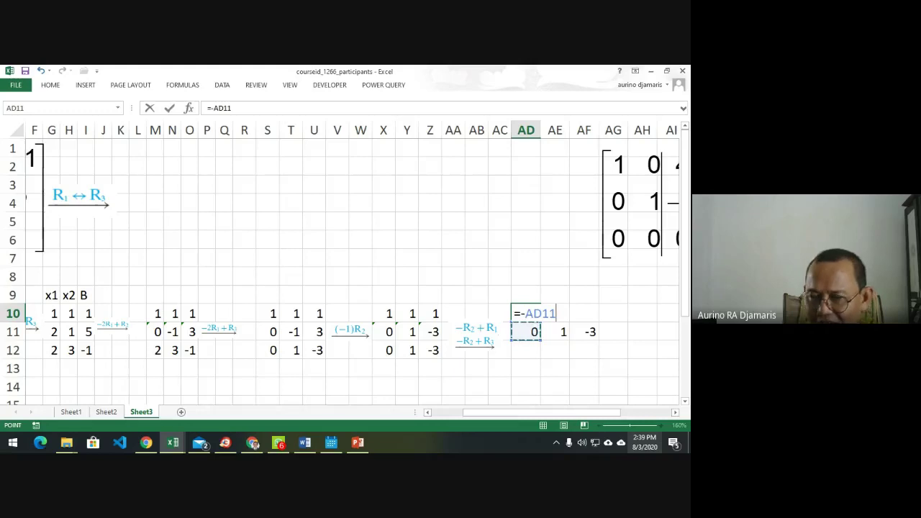
type("+")
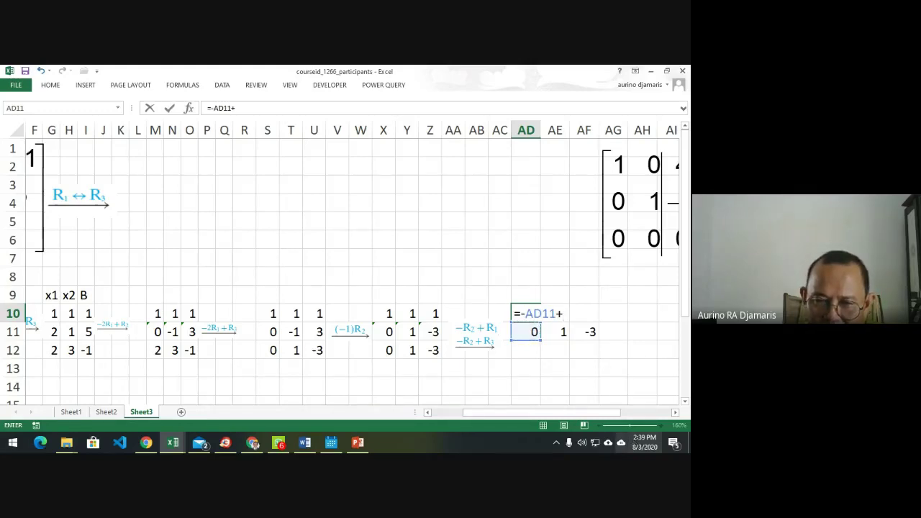
left_click(390, 314)
key("Return")
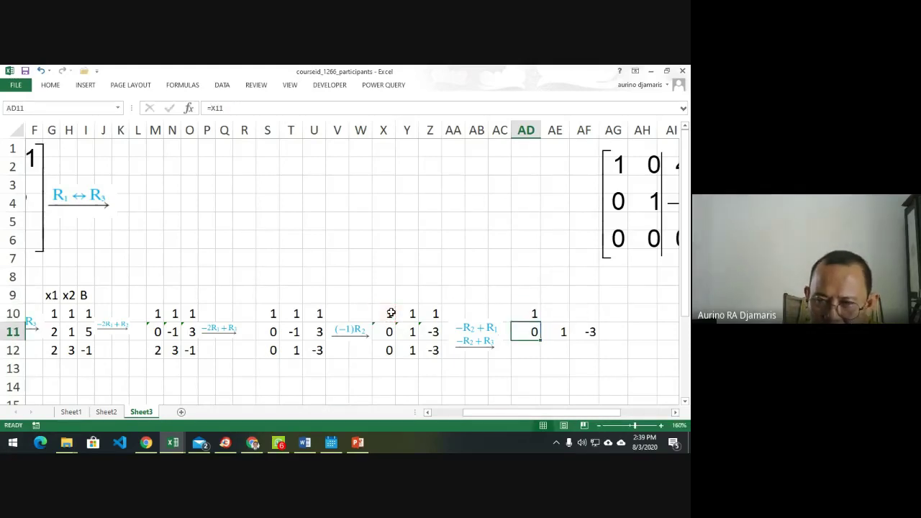
left_click(534, 316)
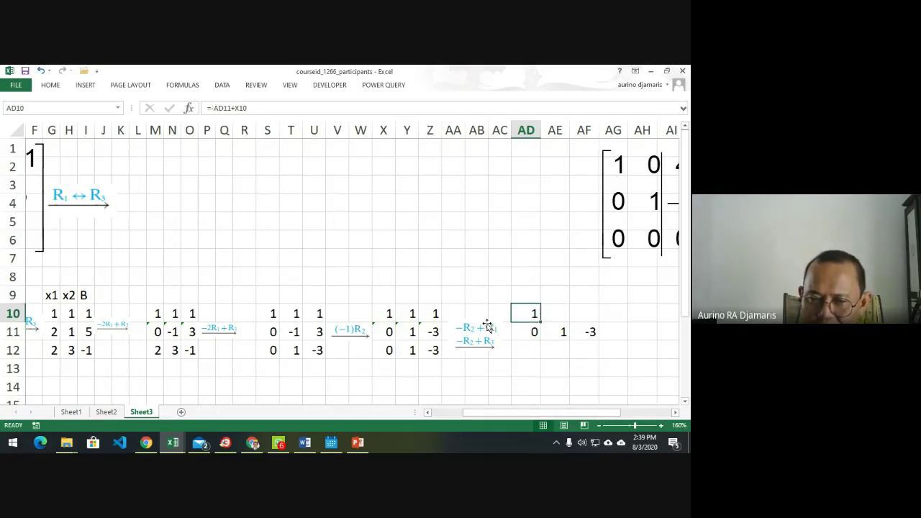
left_click_drag(540, 322, 598, 322)
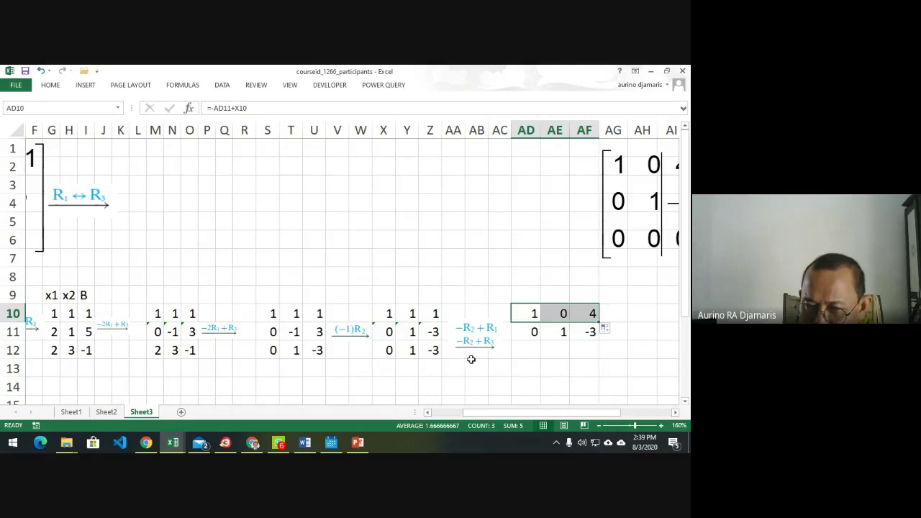
Enter =-AD11+X12 in AD12 to start the sixth table's third row.
left_click(533, 348)
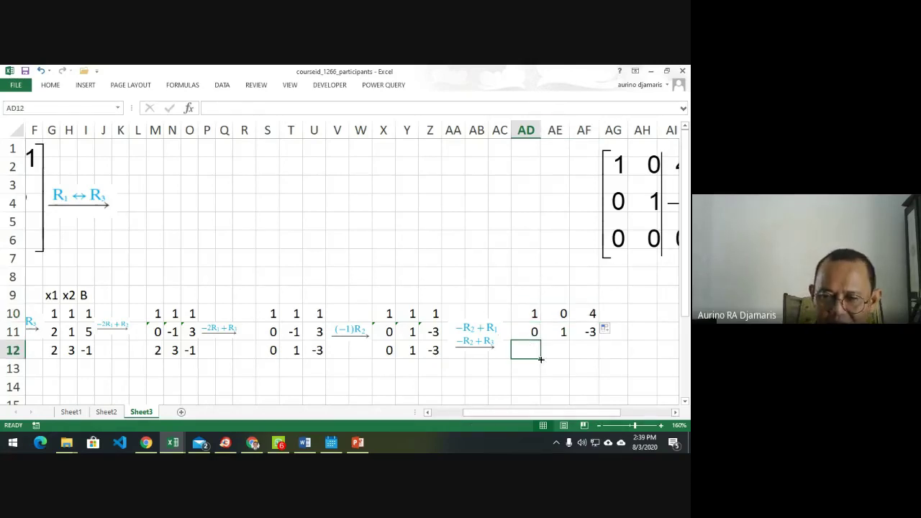
type("=-")
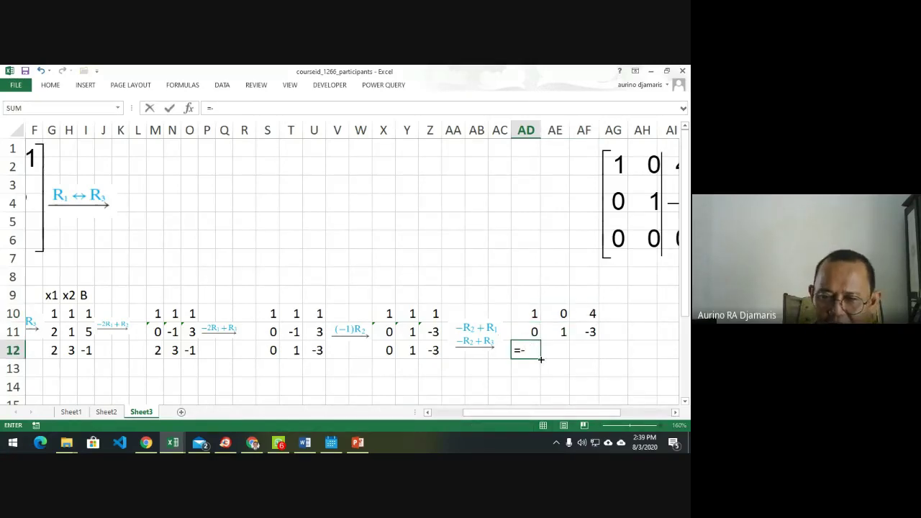
key("Up")
type("+")
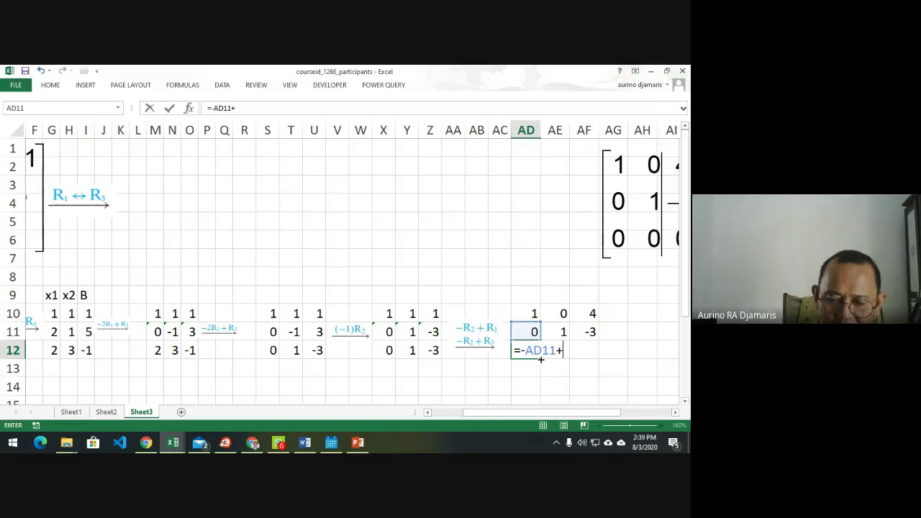
left_click(386, 350)
key("Return")
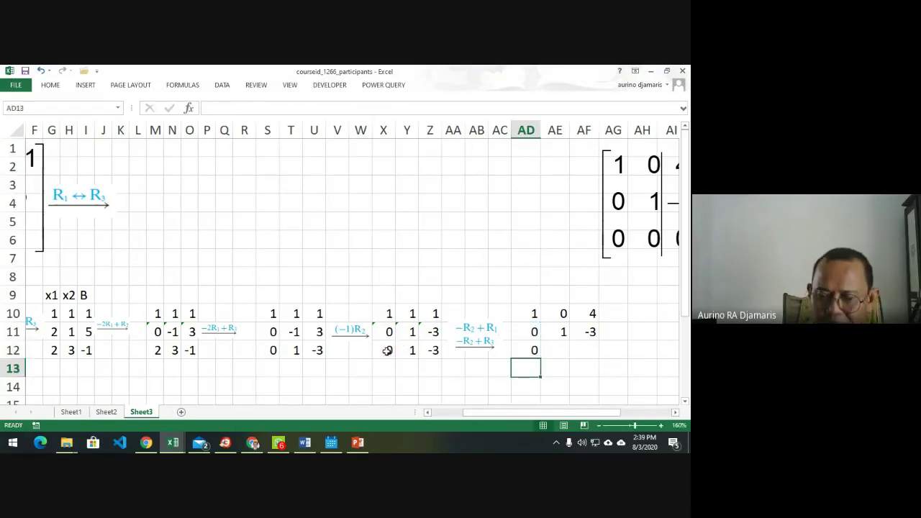
Fill the AD12 formula across to AF12 and clear the surplus result from AG12.
left_click(515, 351)
left_click_drag(541, 357, 613, 360)
left_click(615, 364)
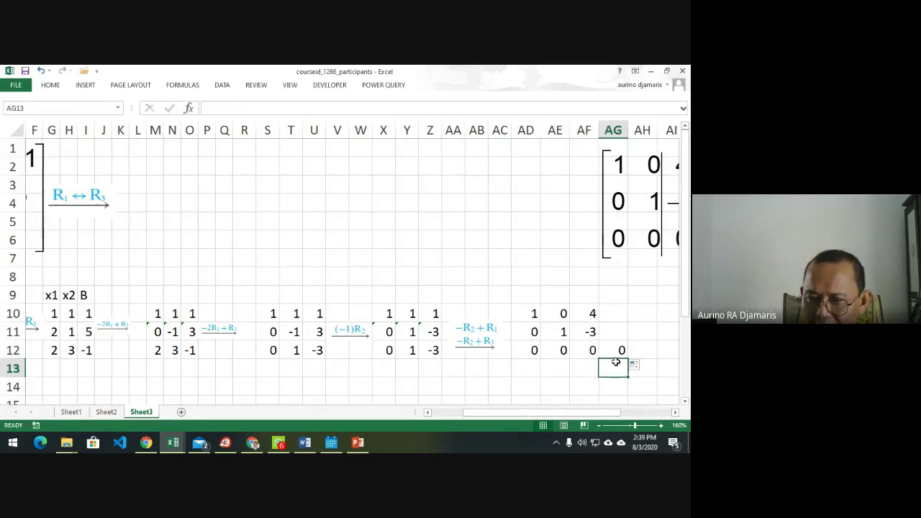
left_click(617, 352)
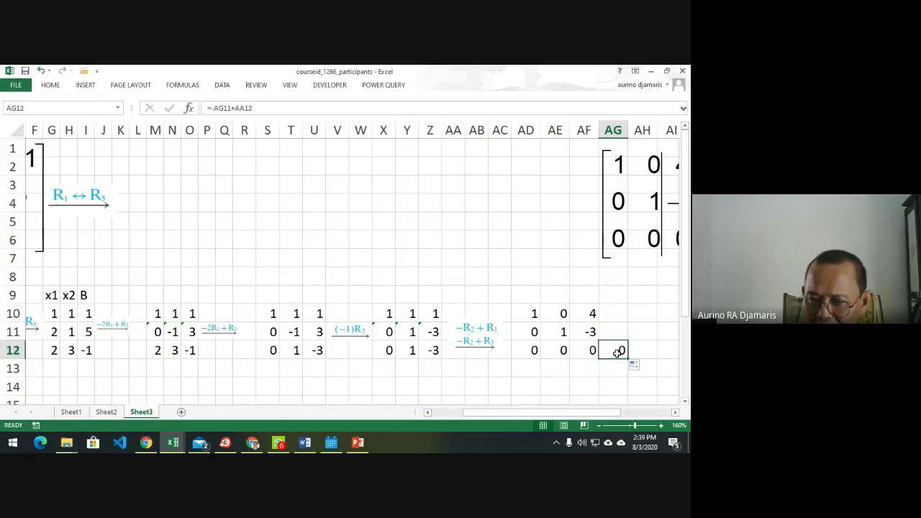
key("Delete")
Copy the x1, x2, B headers from G9:I9 and paste them above the third table at M9.
key("Up")
key("Up")
key("Up")
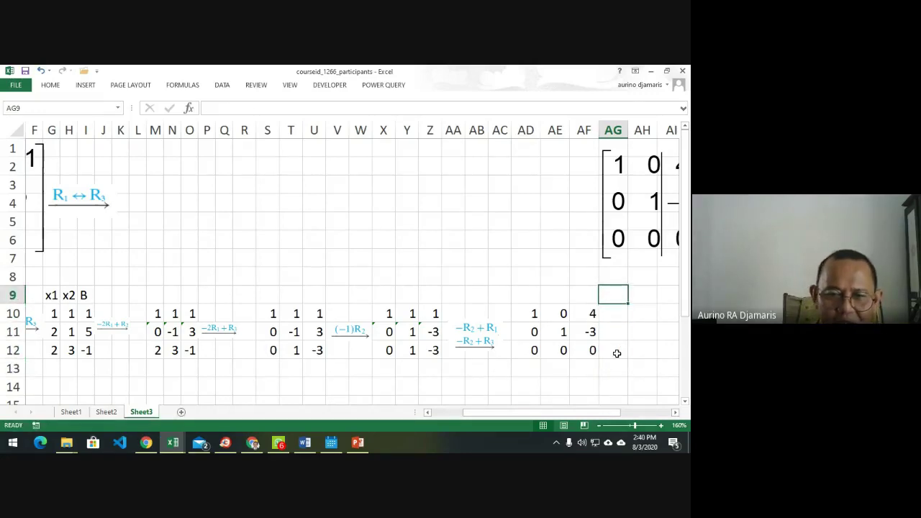
key("Left")
key("Left")
key("Left")
key("Left")
key("Left")
key("Left")
key("Left")
key("Left")
key("Left")
key("Left")
key("Left")
key("Left")
key("Left")
key("Left")
key("Left")
key("Left")
key("Left")
key("Left")
key("Left")
key("Left")
key("Left")
key("Left")
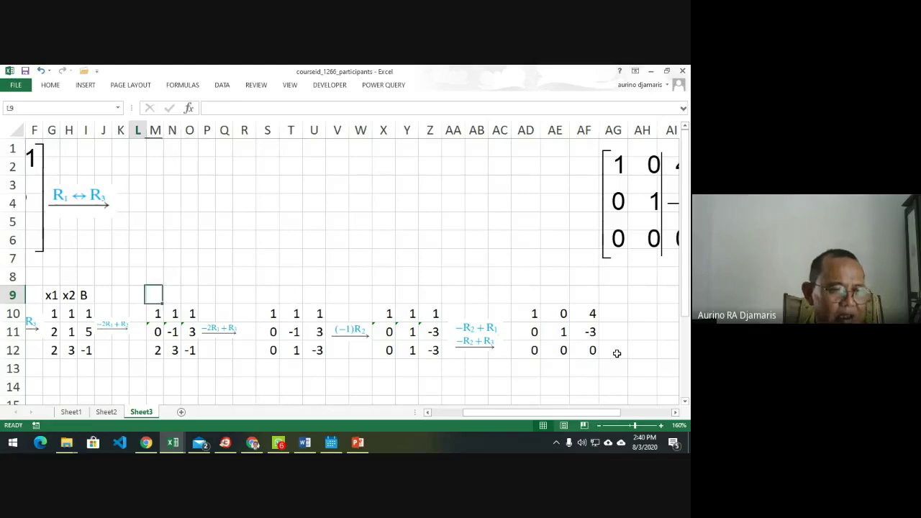
key("Left")
key("Left")
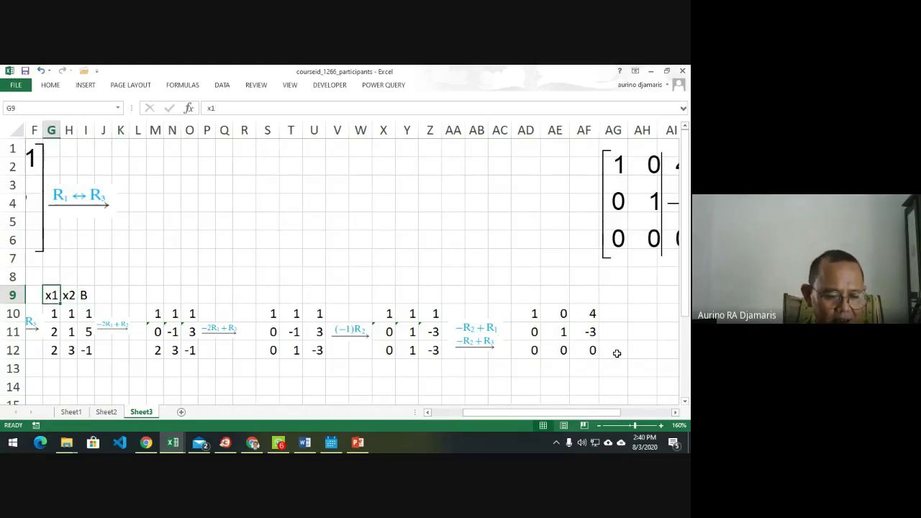
key("shift+Right")
key("shift+Right")
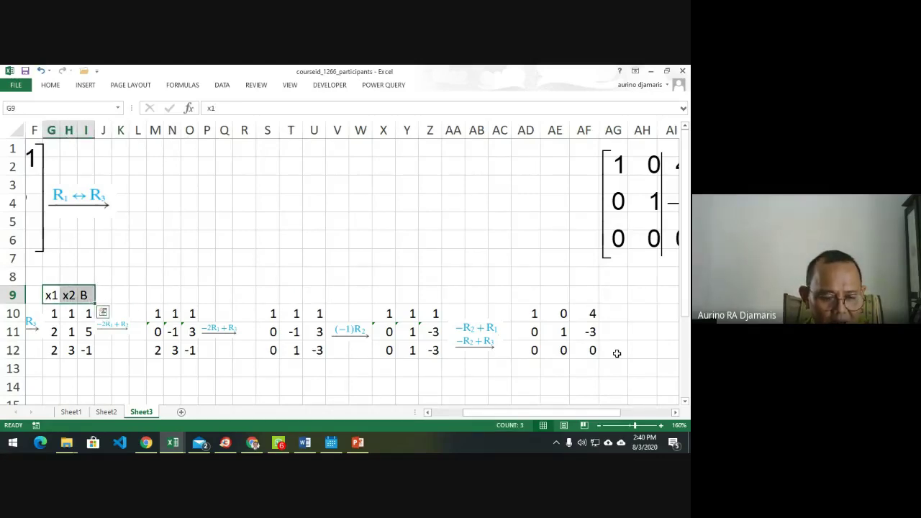
key("ctrl+c")
key("Right")
key("Right")
key("Right")
key("Right")
key("Right")
key("Right")
key("Right")
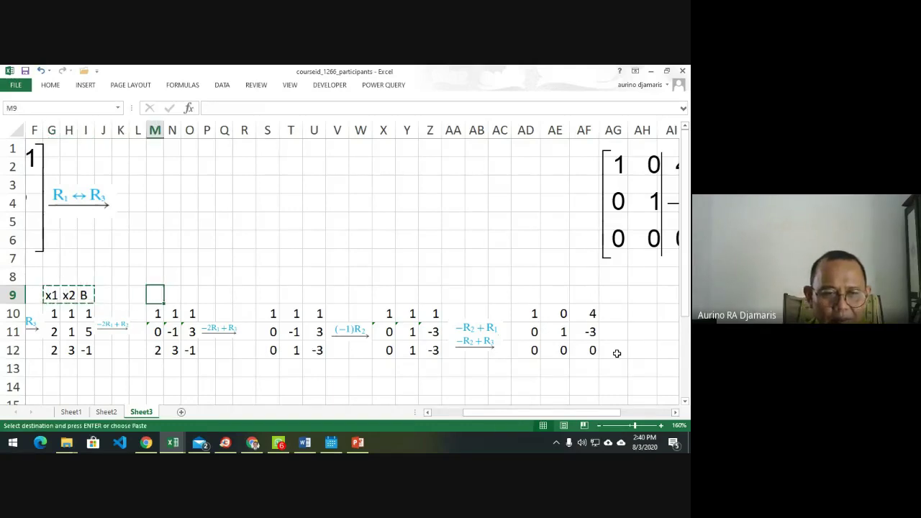
key("Left")
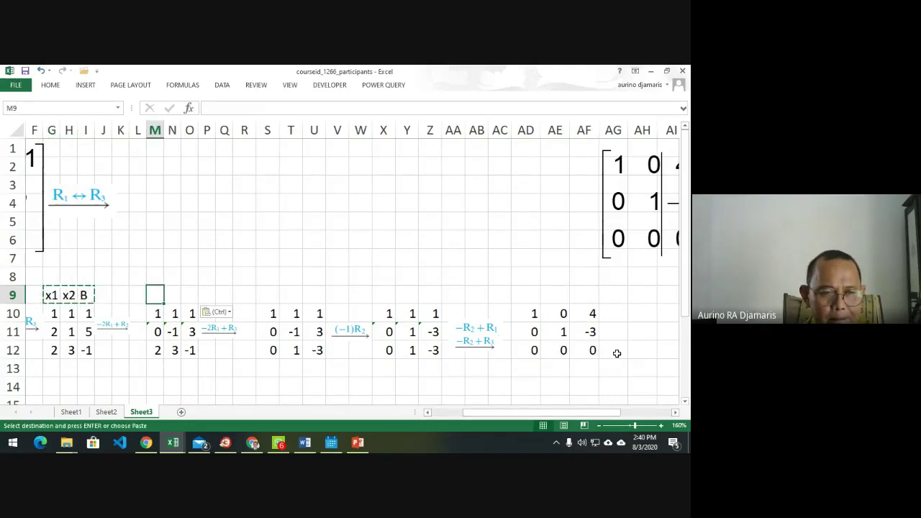
key("ctrl+v")
Paste the copied x1, x2, B headers above the fourth table at S9.
key("Right")
key("Right")
key("Right")
key("Right")
key("Right")
key("Right")
key("Right")
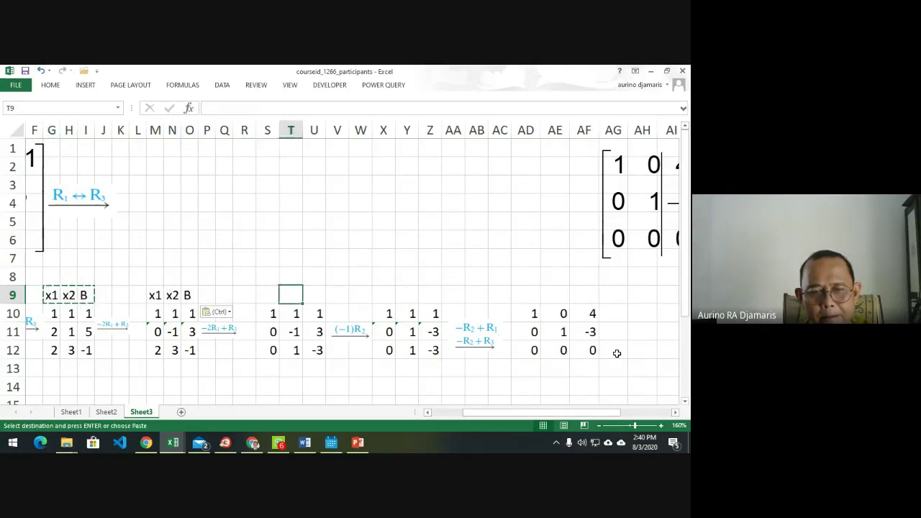
key("Left")
key("ctrl+v")
Paste the copied x1, x2, B headers above the fifth table at X9.
key("Right")
key("Right")
key("Right")
key("Right")
key("Right")
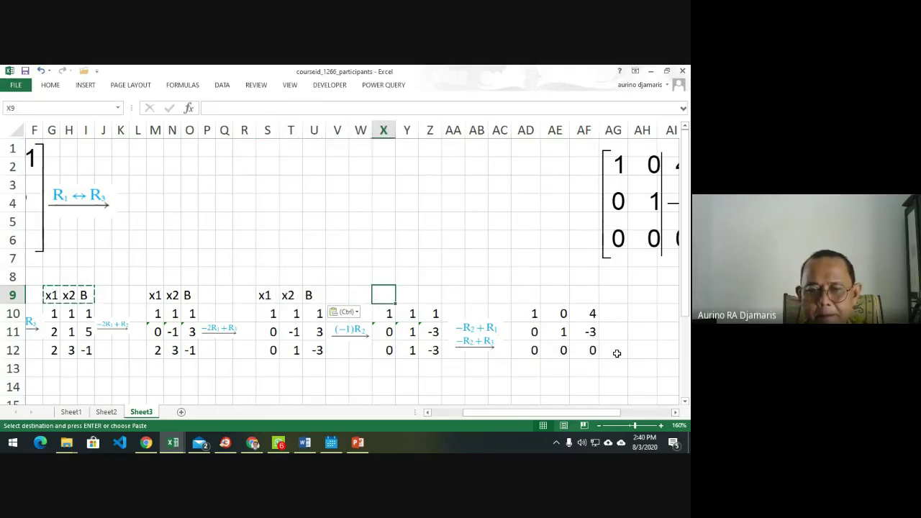
key("ctrl+v")
Paste the copied x1, x2, B headers above the sixth table at AD9.
key("Right")
key("Right")
key("Right")
key("Right")
key("Right")
key("Right")
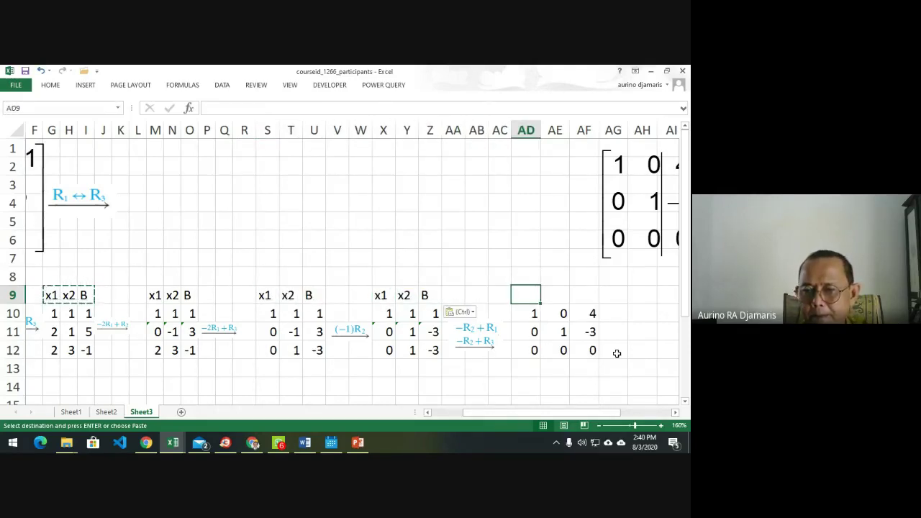
key("ctrl+v")
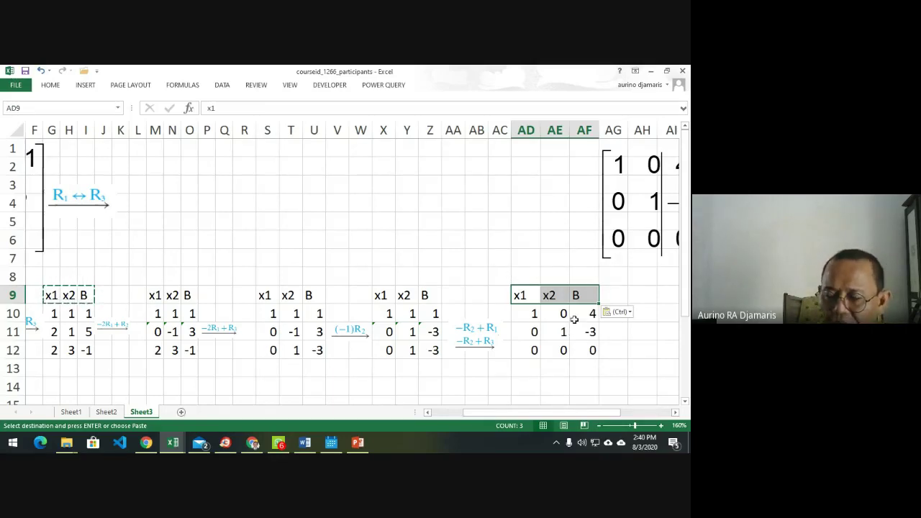
left_click(532, 314)
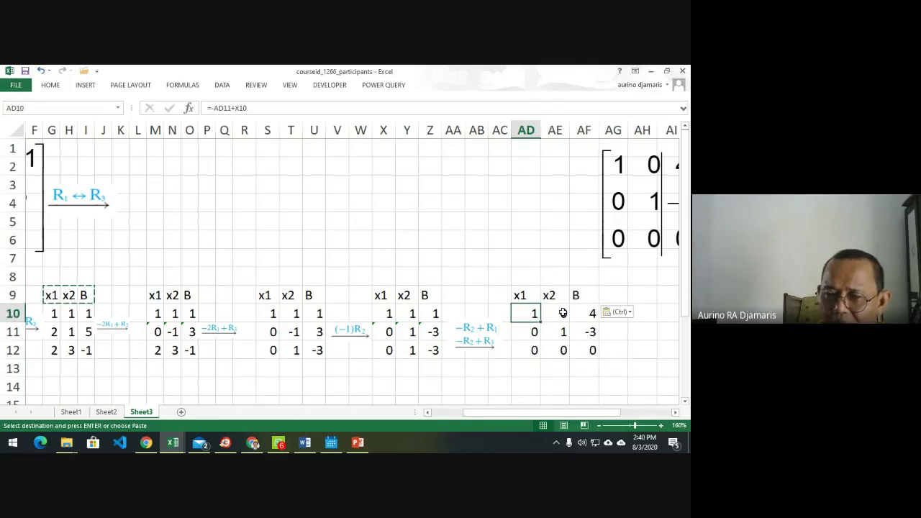
left_click(595, 317)
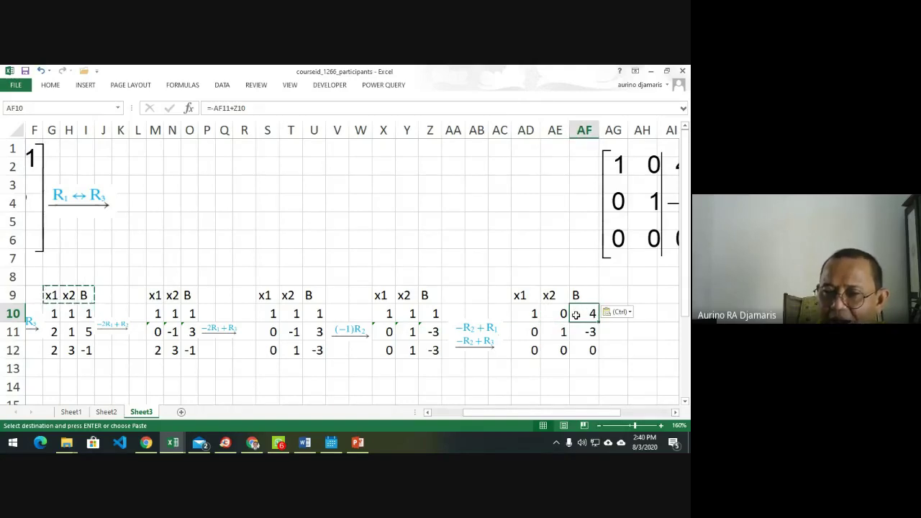
left_click(533, 332)
left_click(529, 303)
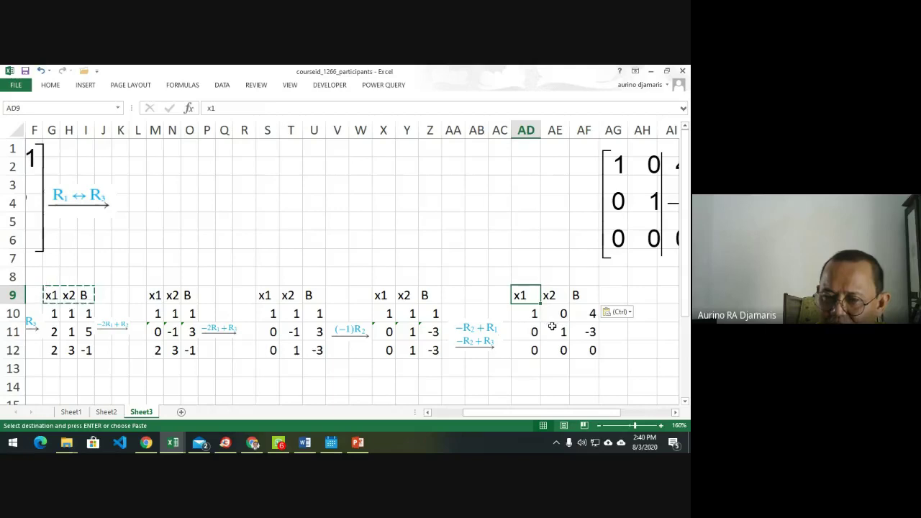
left_click(583, 332)
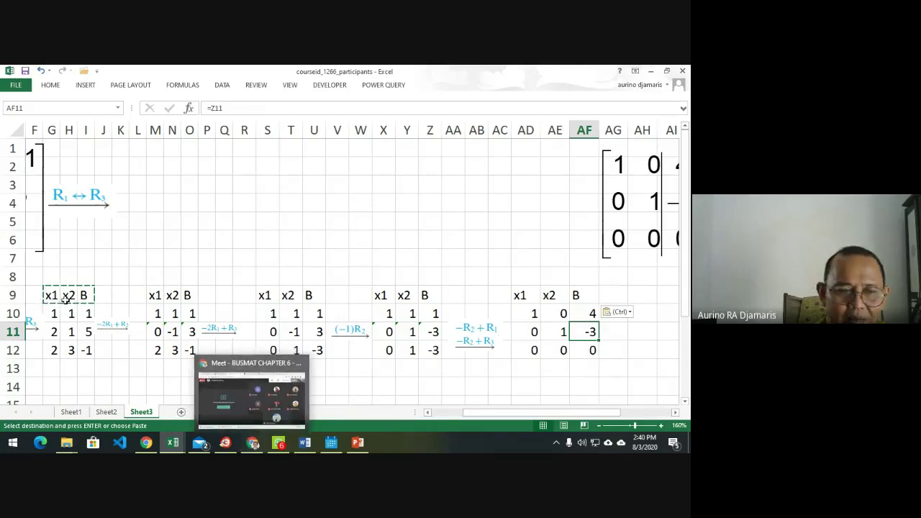
Change the second table's variable headers to x in G9 and y in H9.
left_click(66, 298)
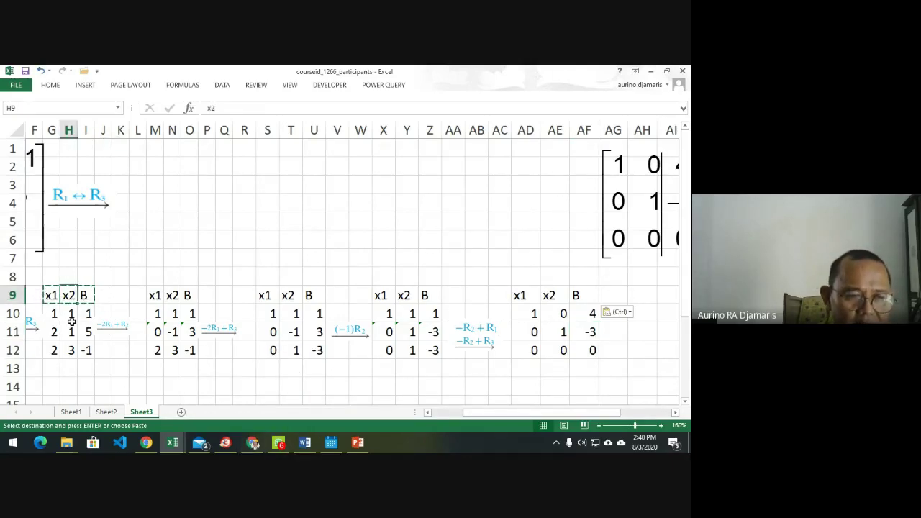
key("Left")
key("Escape")
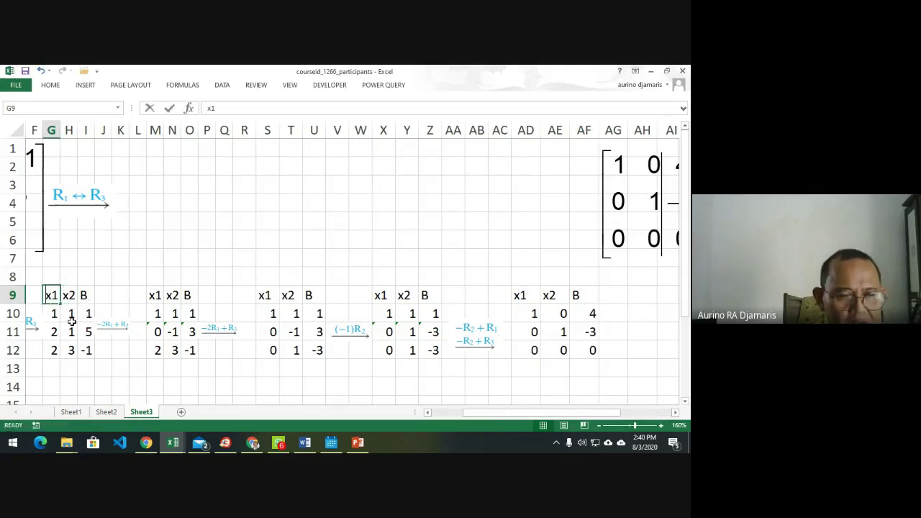
key("Right")
type("y")
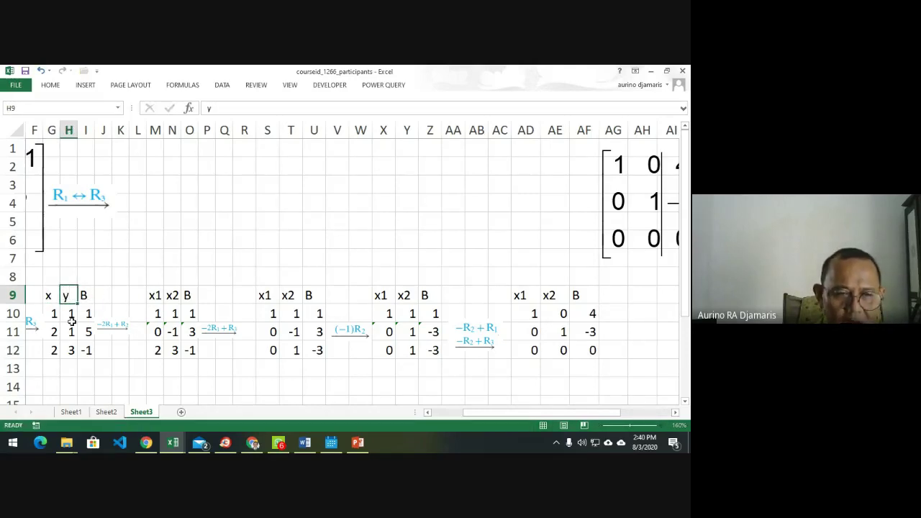
Copy the x, y, B headers from G9:I9 and paste them over the third table's headers at M9.
key("Right")
key("Right")
key("Right")
key("Left")
key("Left")
key("Left")
key("Left")
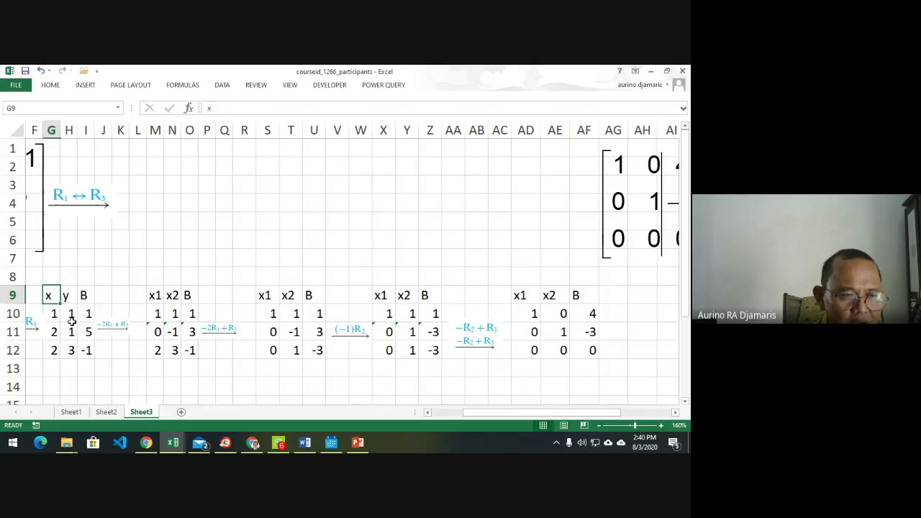
key("shift+Right")
key("shift+Right")
key("Right")
key("Right")
key("Right")
key("Right")
key("Right")
key("Right")
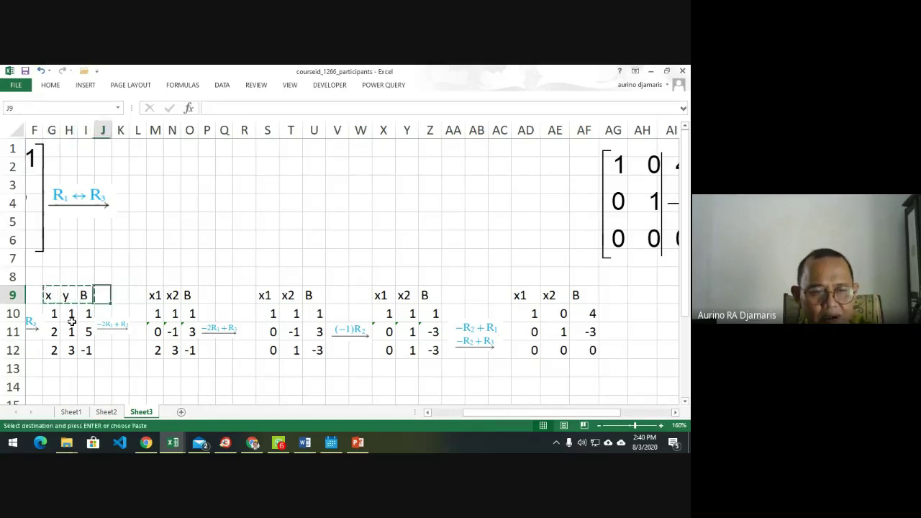
key("ctrl+v")
Paste the copied x, y, B headers over the fourth table's headers at S9.
key("Right")
key("Right")
key("Right")
key("Right")
key("Right")
key("Right")
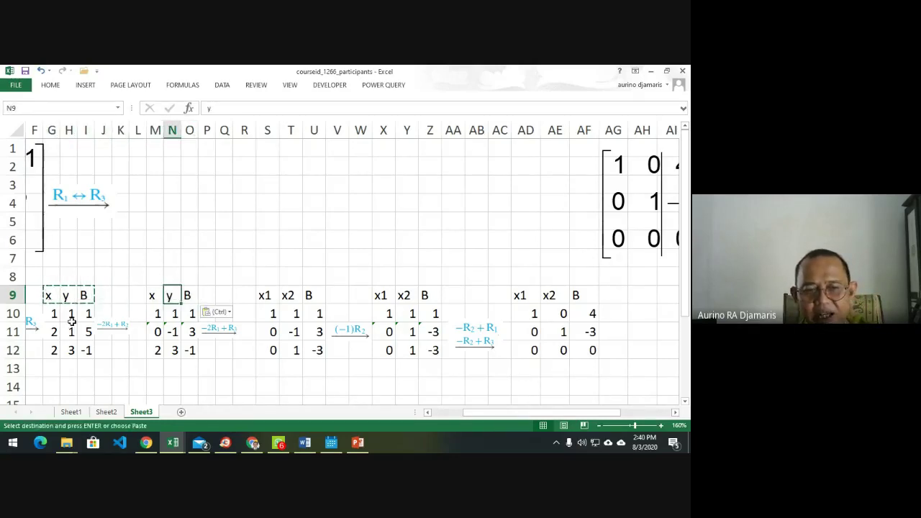
key("ctrl+v")
Paste the copied x, y, B headers over the fifth table's headers at X9.
key("Right")
key("Right")
key("Right")
key("Right")
key("Right")
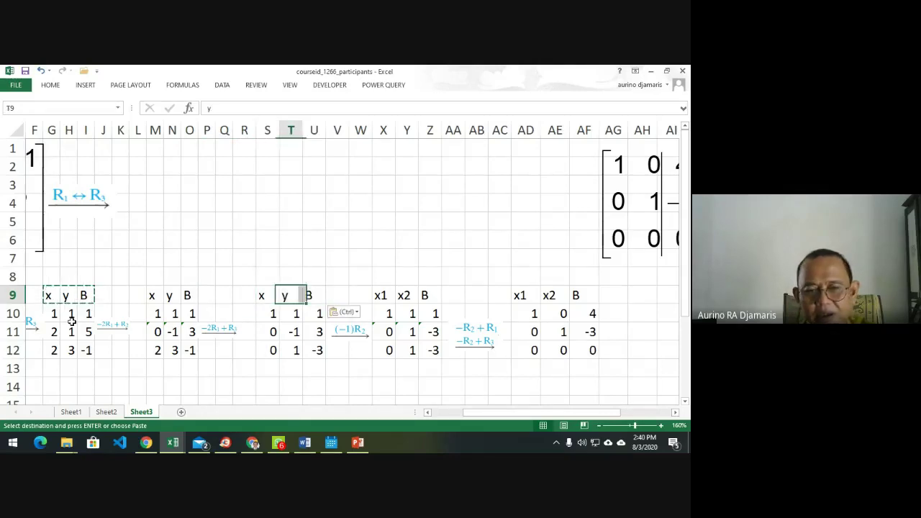
key("ctrl+v")
Paste the copied x, y, B headers over the sixth table's headers at AD9.
key("Right")
key("Right")
key("Right")
key("Right")
key("Right")
key("Right")
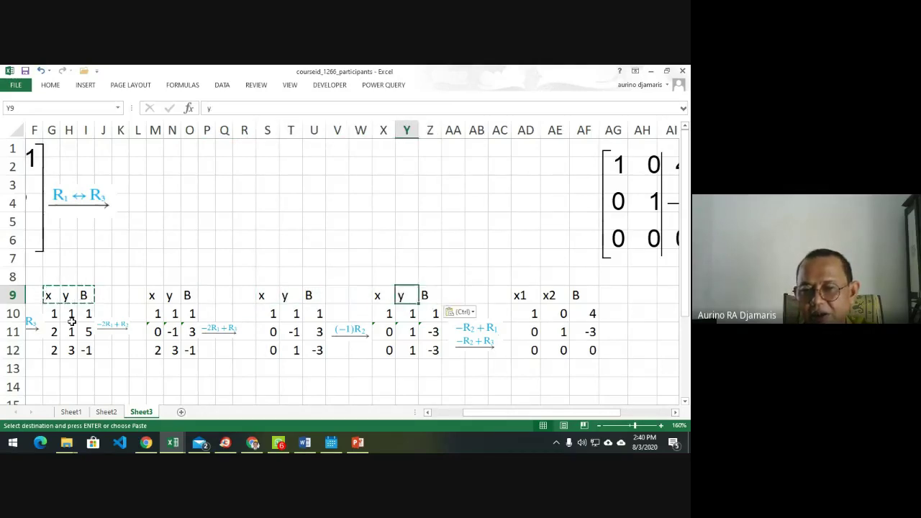
key("ctrl+v")
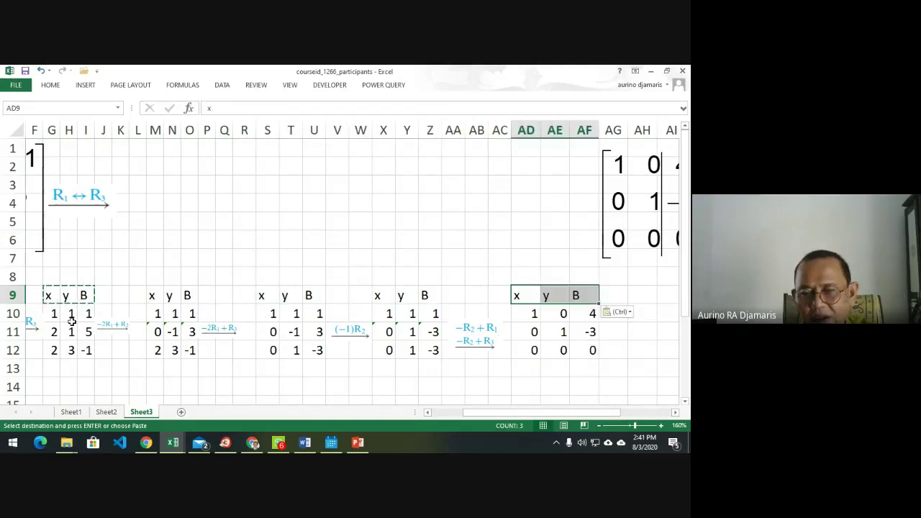
key("ctrl")
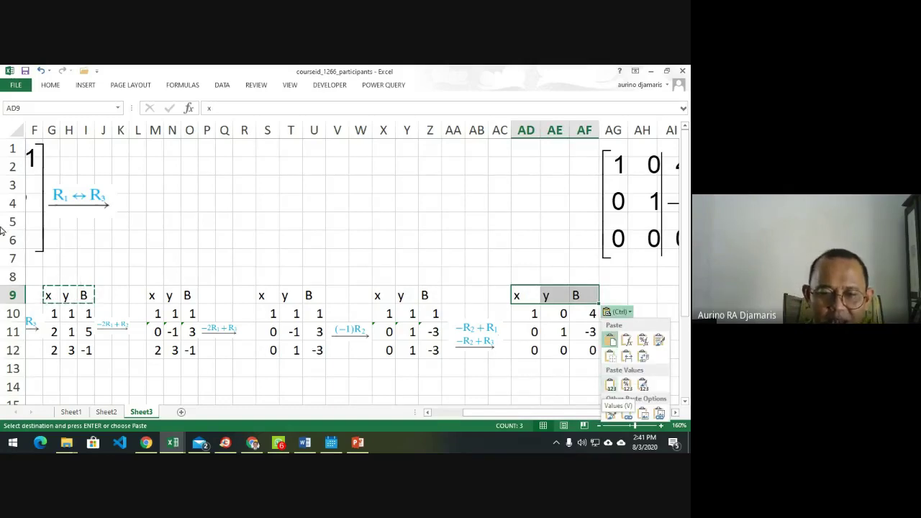
key("Escape")
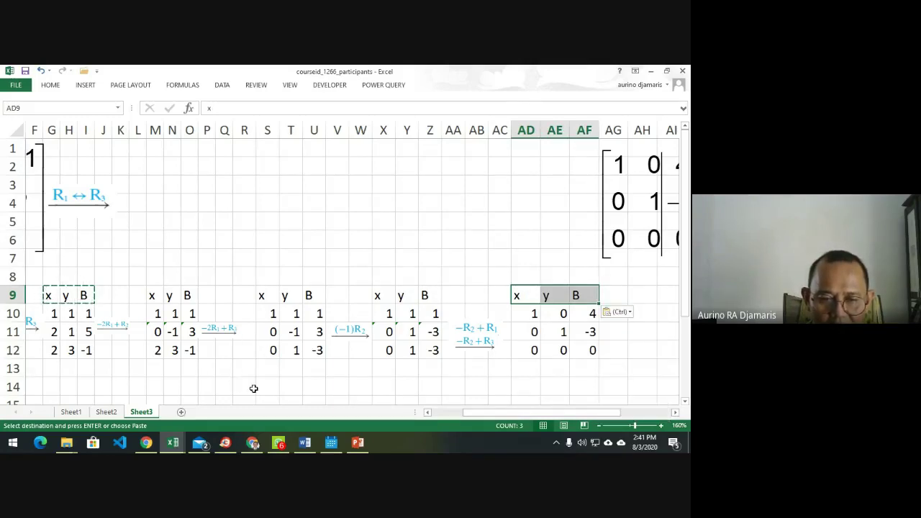
Record the x solution below the tables with the label x= in R14 and the value 4 in S14.
left_click(253, 388)
type("x=")
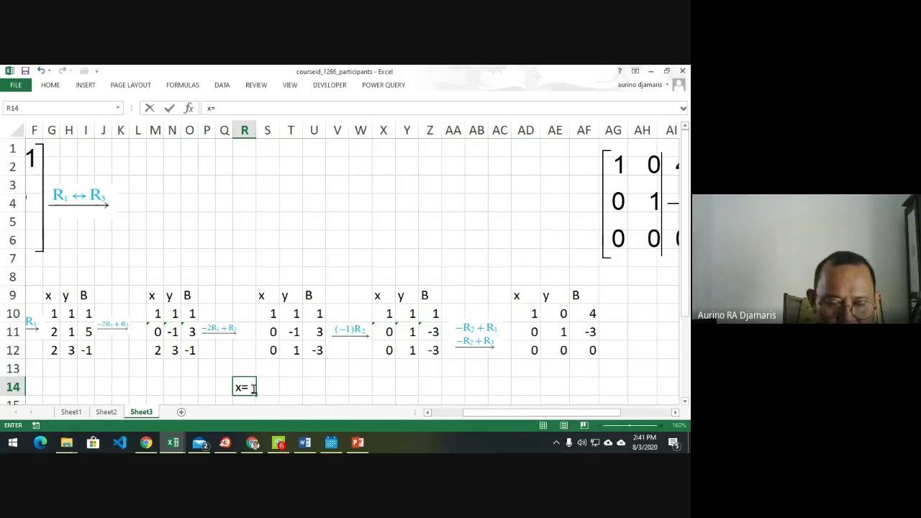
scroll(253, 389, "down", 1)
key("Tab")
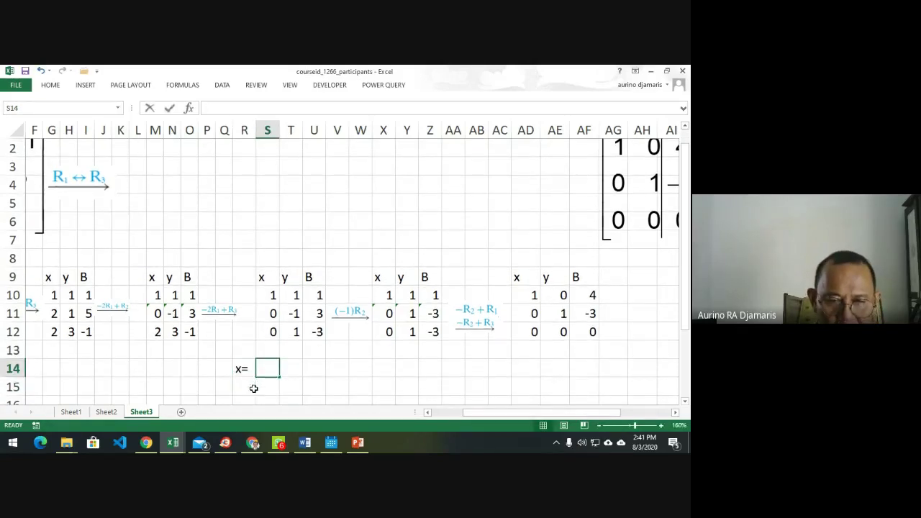
type("4")
key("Return")
Record the y solution with the label y= in R15 and the formula =AF11 in S15.
left_click(253, 388)
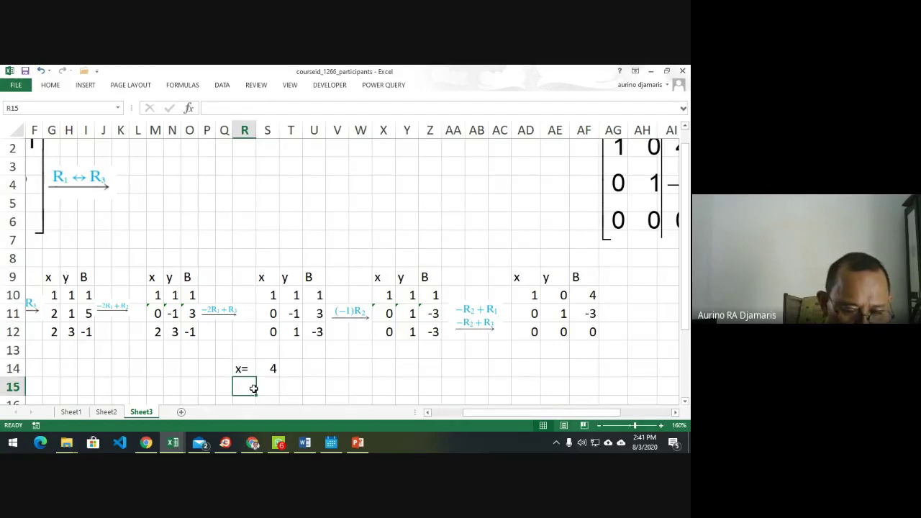
type("y")
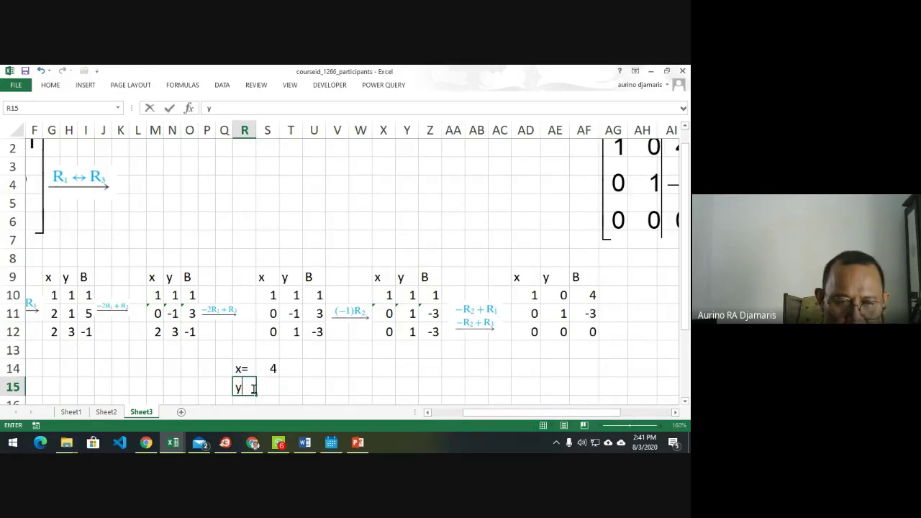
type("=")
scroll(254, 389, "down", 1)
key("Tab")
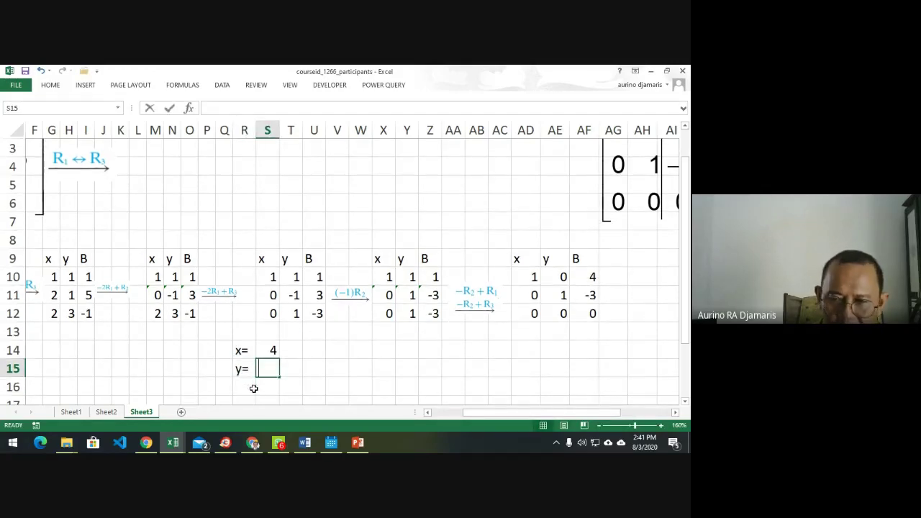
type("=")
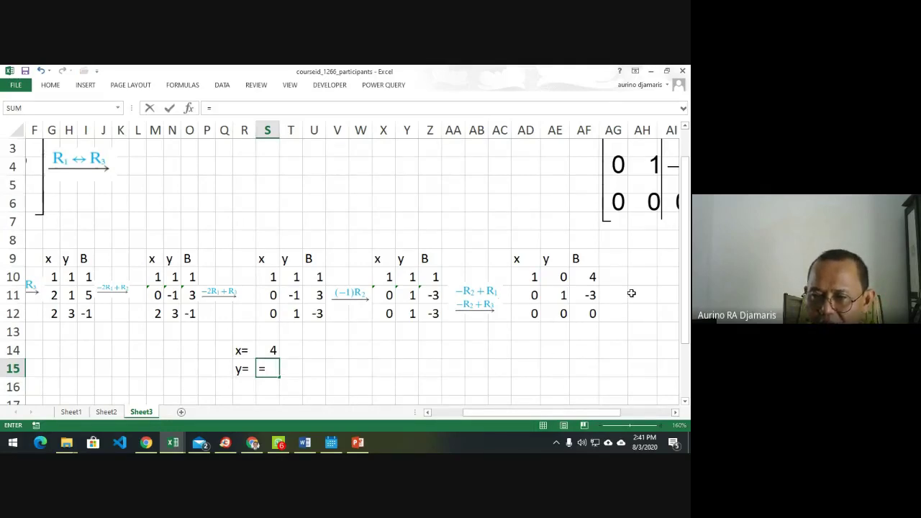
left_click(586, 299)
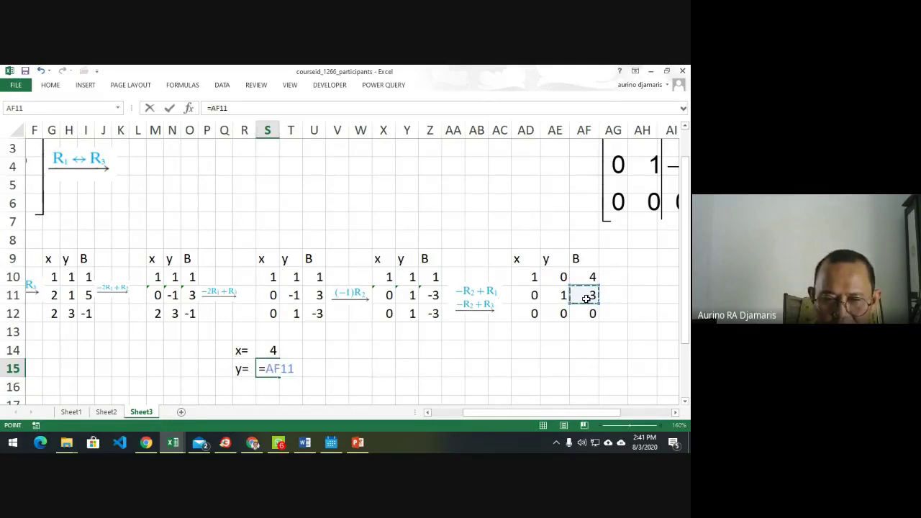
key("Return")
Replace the x solution value in S14 with the formula =AF10, referencing the final reduced table.
key("Up")
key("Up")
type("=")
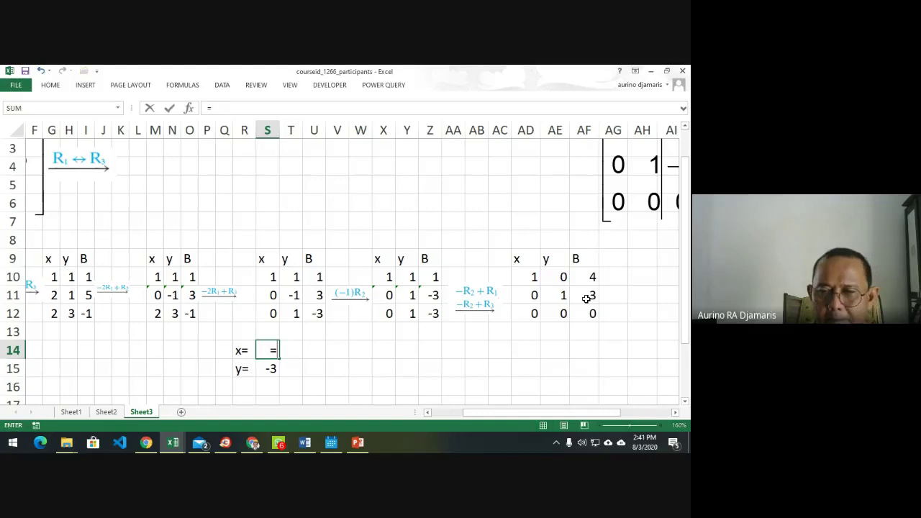
left_click(591, 275)
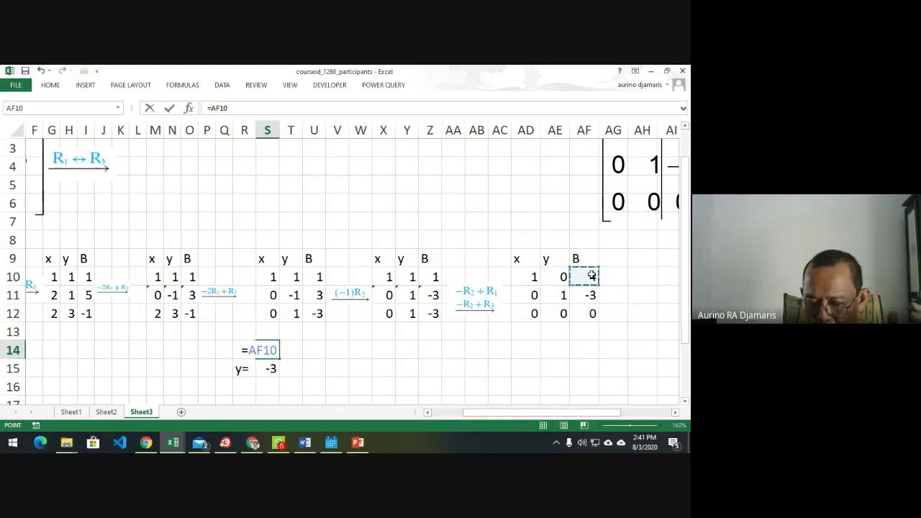
key("Return")
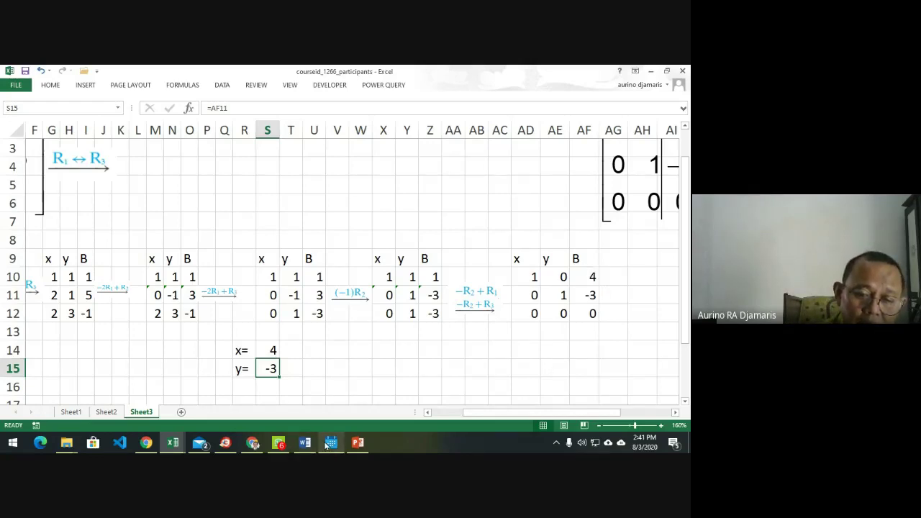
Switch to the Chapter 06 presentation in PowerPoint, showing the Example 3 slide on solving a system by reduction.
mouse_move(328, 444)
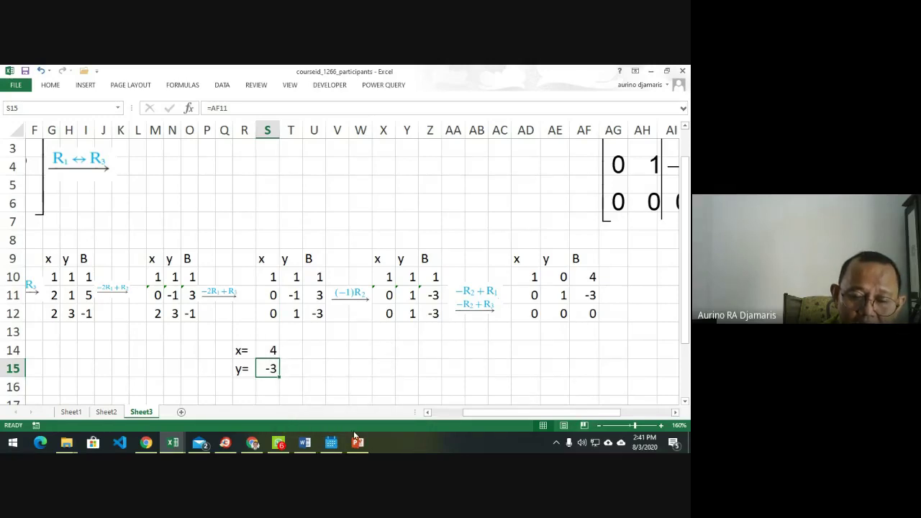
mouse_move(358, 442)
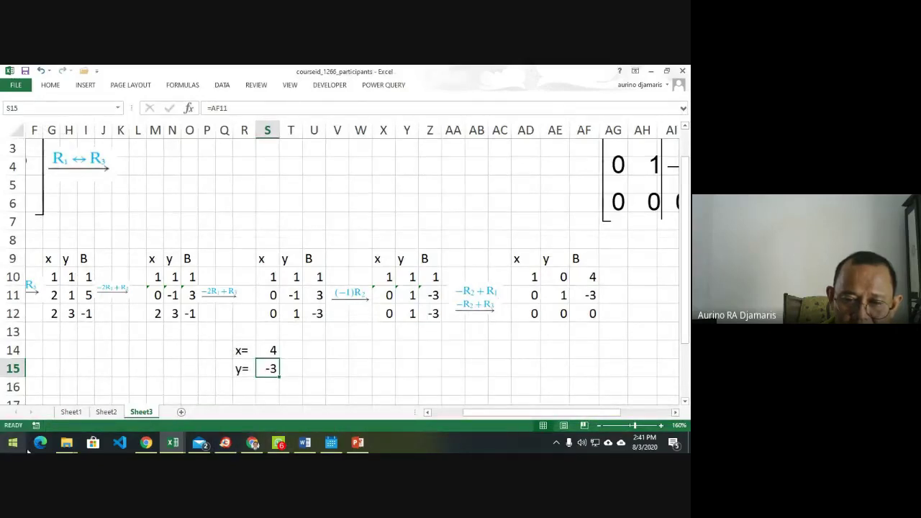
left_click(358, 443)
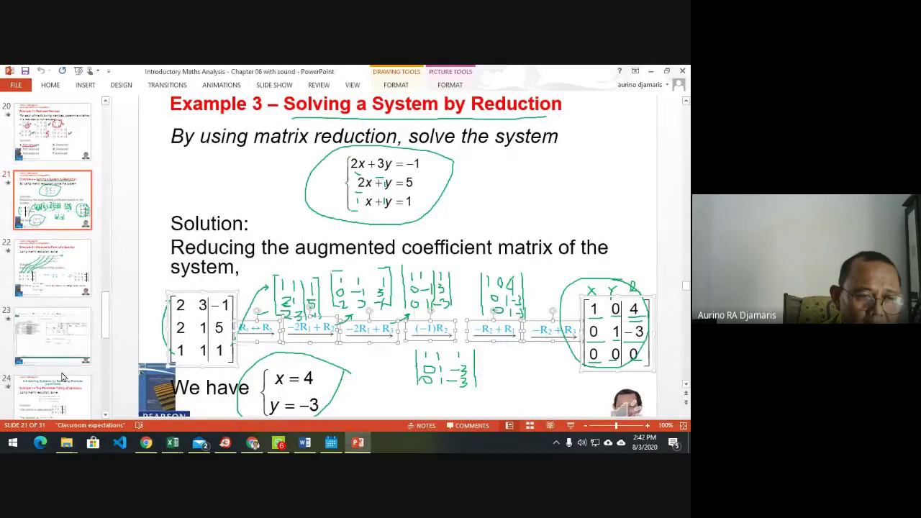